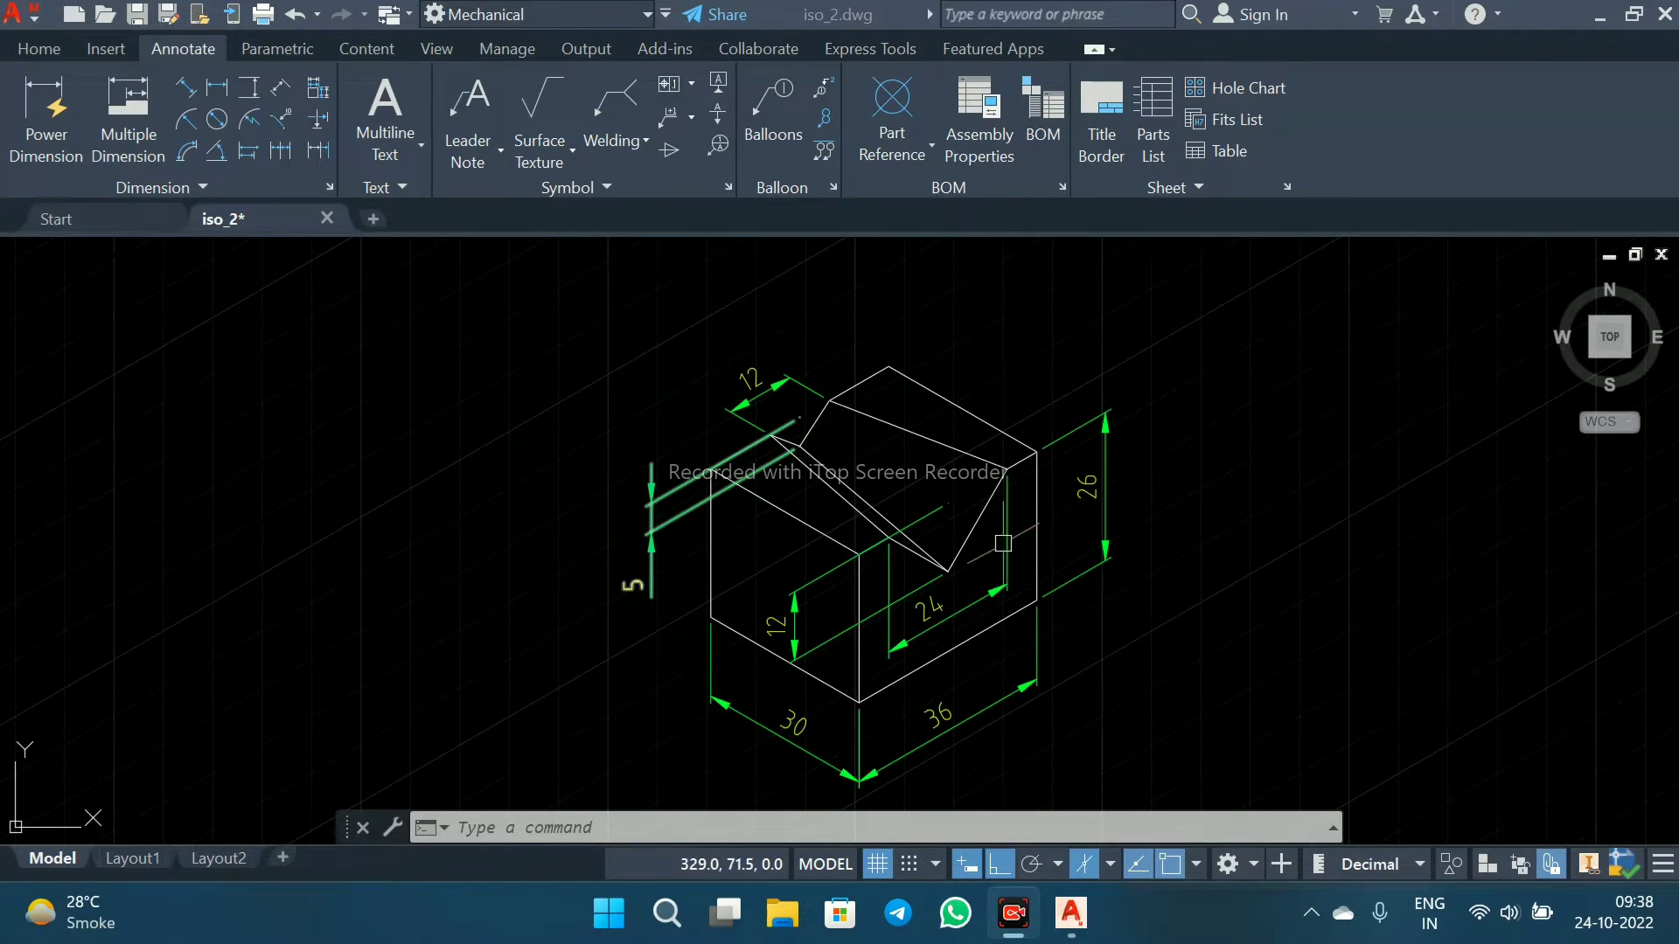
- Examine the dimensioned isometric block in the iso_2 drawing, including its overall sizes and the sloped notch
{"action": "scroll", "coordinate": [930, 637], "scroll_direction": "up", "scroll_amount": 2}
{"action": "scroll", "coordinate": [949, 559], "scroll_direction": "down", "scroll_amount": 2}
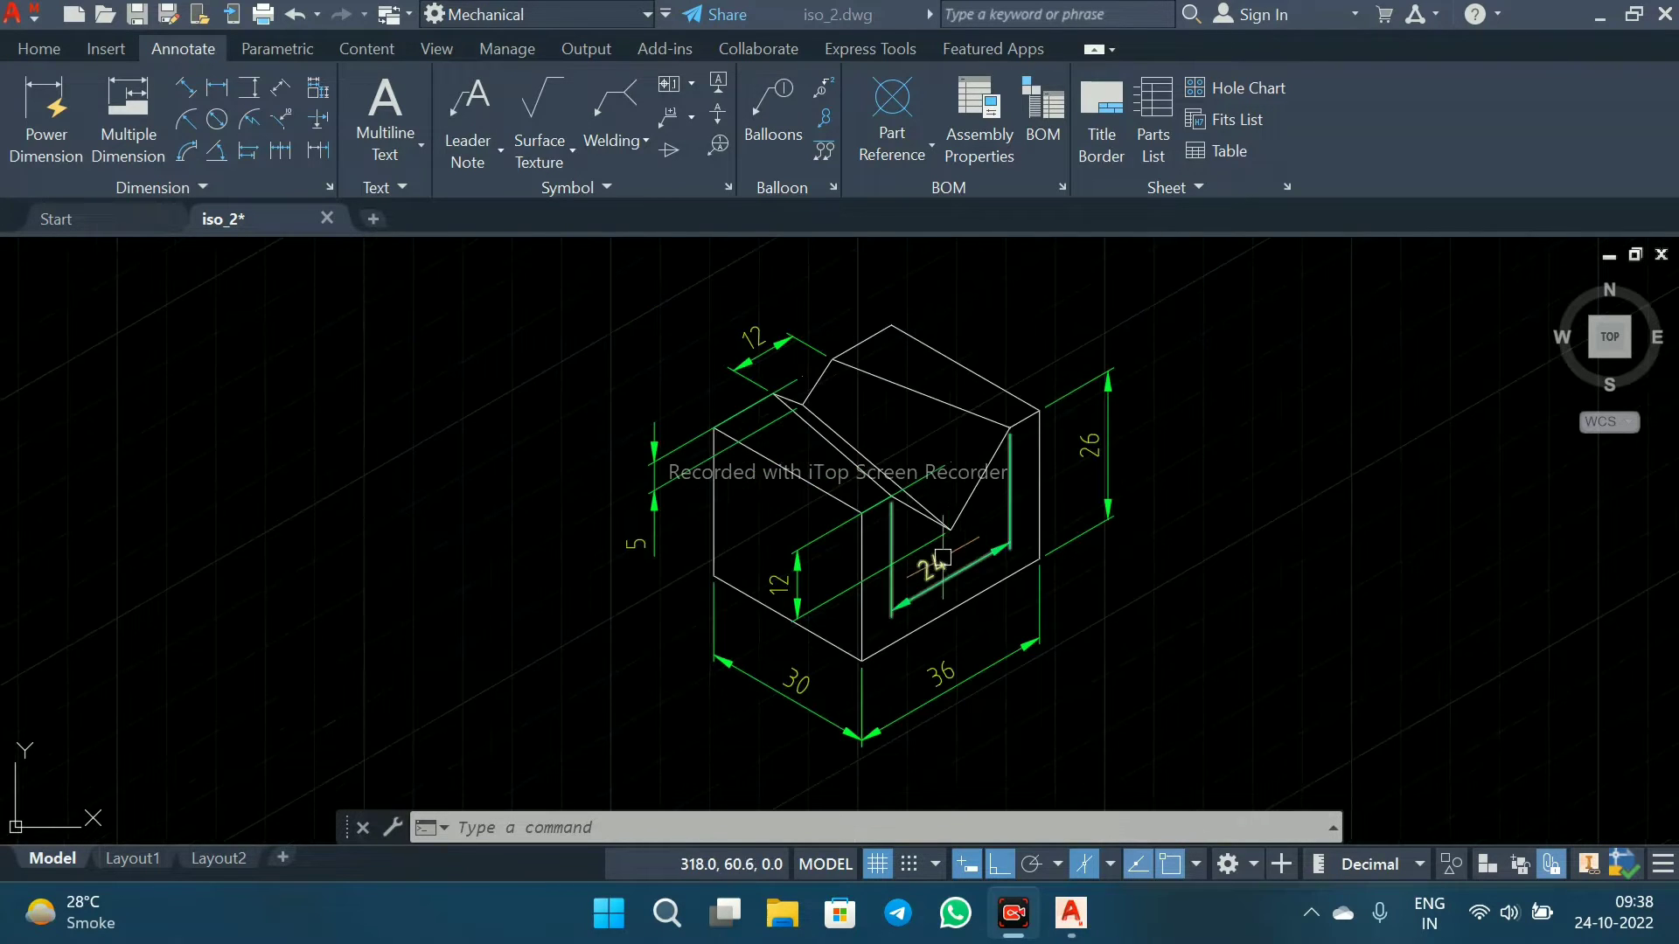
{"action": "mouse_move", "coordinate": [950, 559]}
{"action": "middle_mouse_down"}
{"action": "mouse_move", "coordinate": [864, 603]}
{"action": "mouse_move", "coordinate": [909, 569]}
{"action": "mouse_move", "coordinate": [903, 586]}
{"action": "middle_mouse_up"}
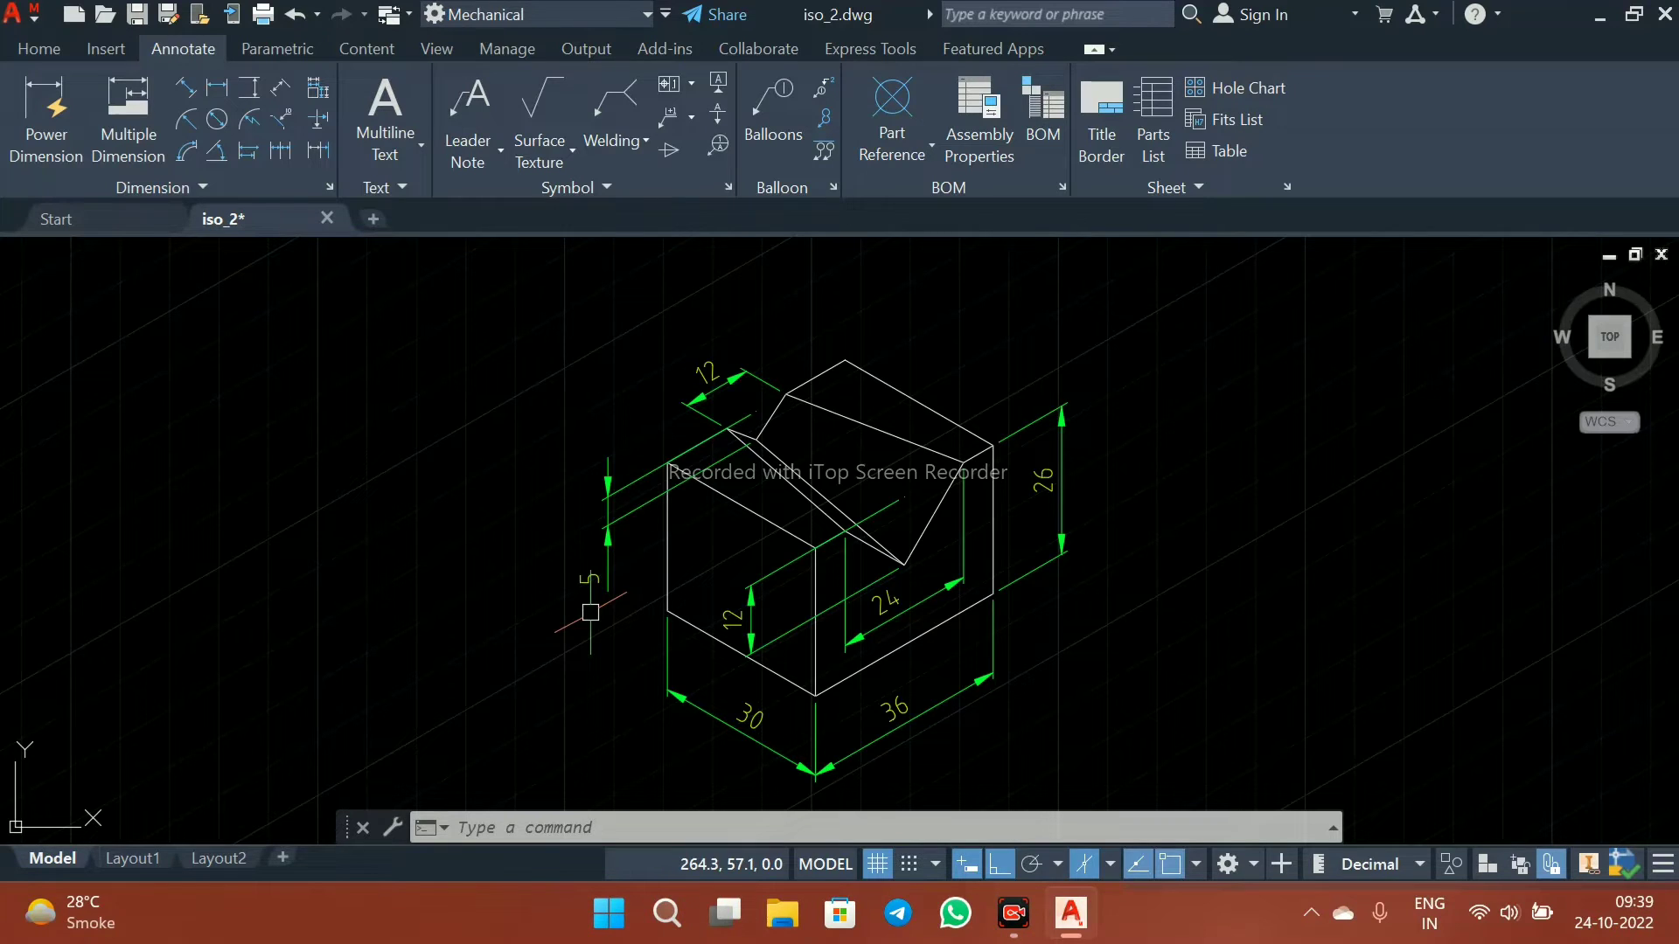
{"action": "scroll", "coordinate": [649, 500], "scroll_direction": "up", "scroll_amount": 2}
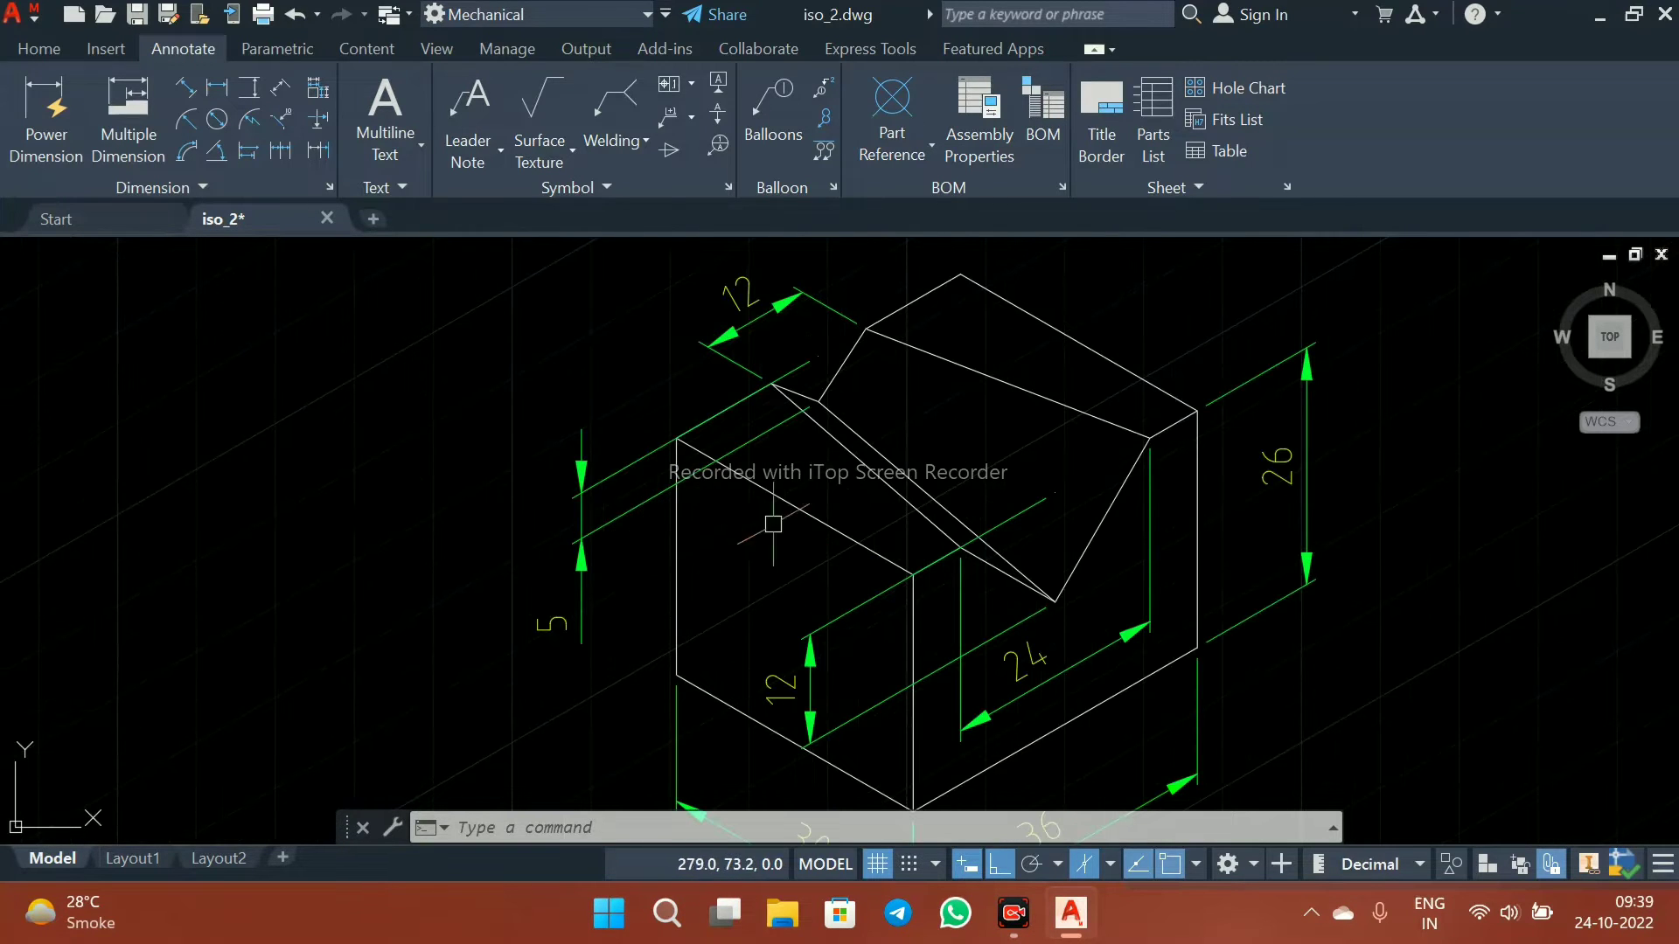
{"action": "scroll", "coordinate": [840, 542], "scroll_direction": "down", "scroll_amount": 2}
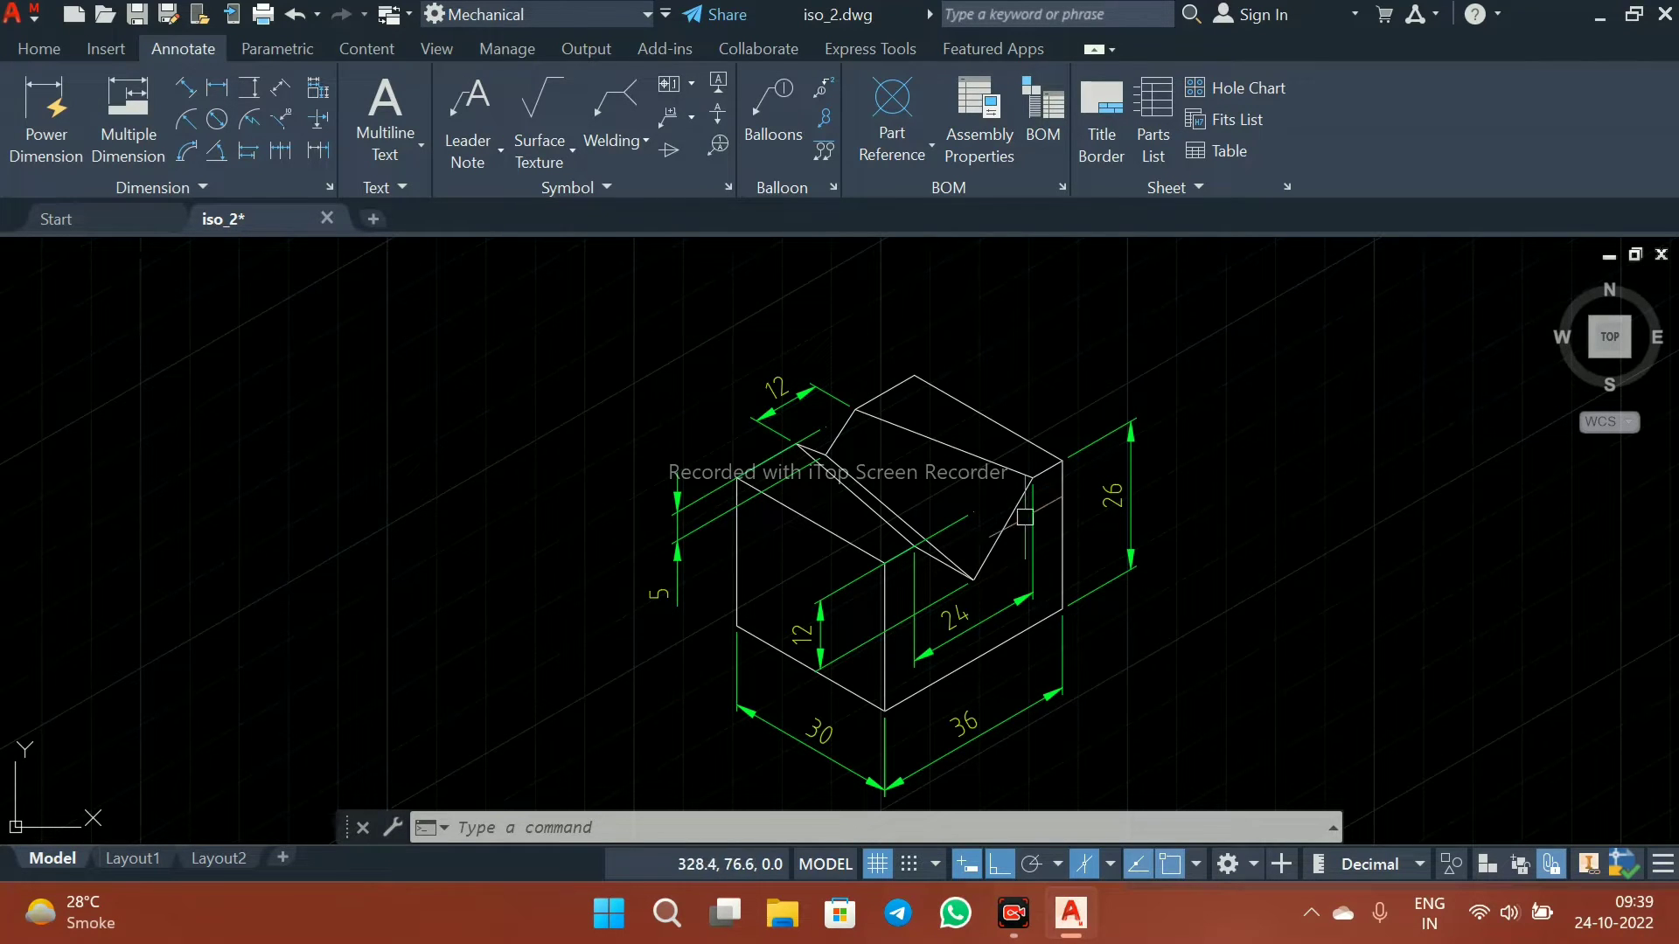
{"action": "mouse_move", "coordinate": [919, 669]}
{"action": "middle_mouse_down"}
{"action": "mouse_move", "coordinate": [867, 621]}
{"action": "mouse_move", "coordinate": [697, 652]}
{"action": "mouse_move", "coordinate": [829, 558]}
{"action": "mouse_move", "coordinate": [795, 697]}
{"action": "mouse_move", "coordinate": [835, 724]}
{"action": "mouse_move", "coordinate": [806, 678]}
{"action": "middle_mouse_up"}
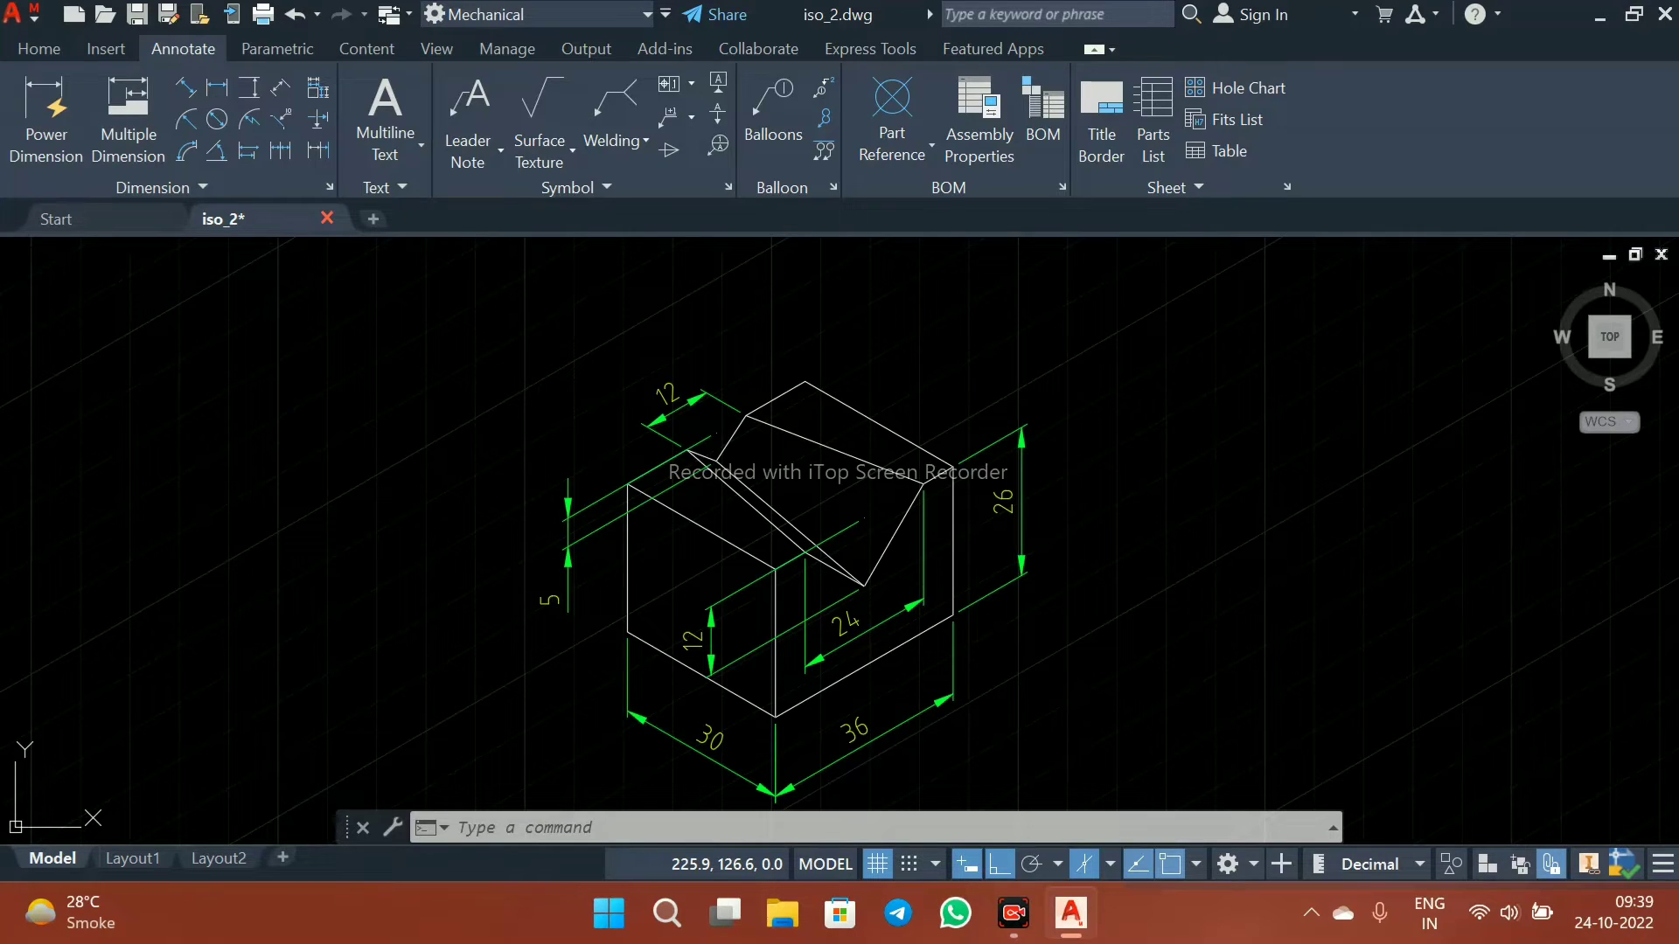
- Close the iso_2 drawing and create a new blank drawing
{"action": "left_click", "coordinate": [327, 218]}
{"action": "key", "text": "Return"}
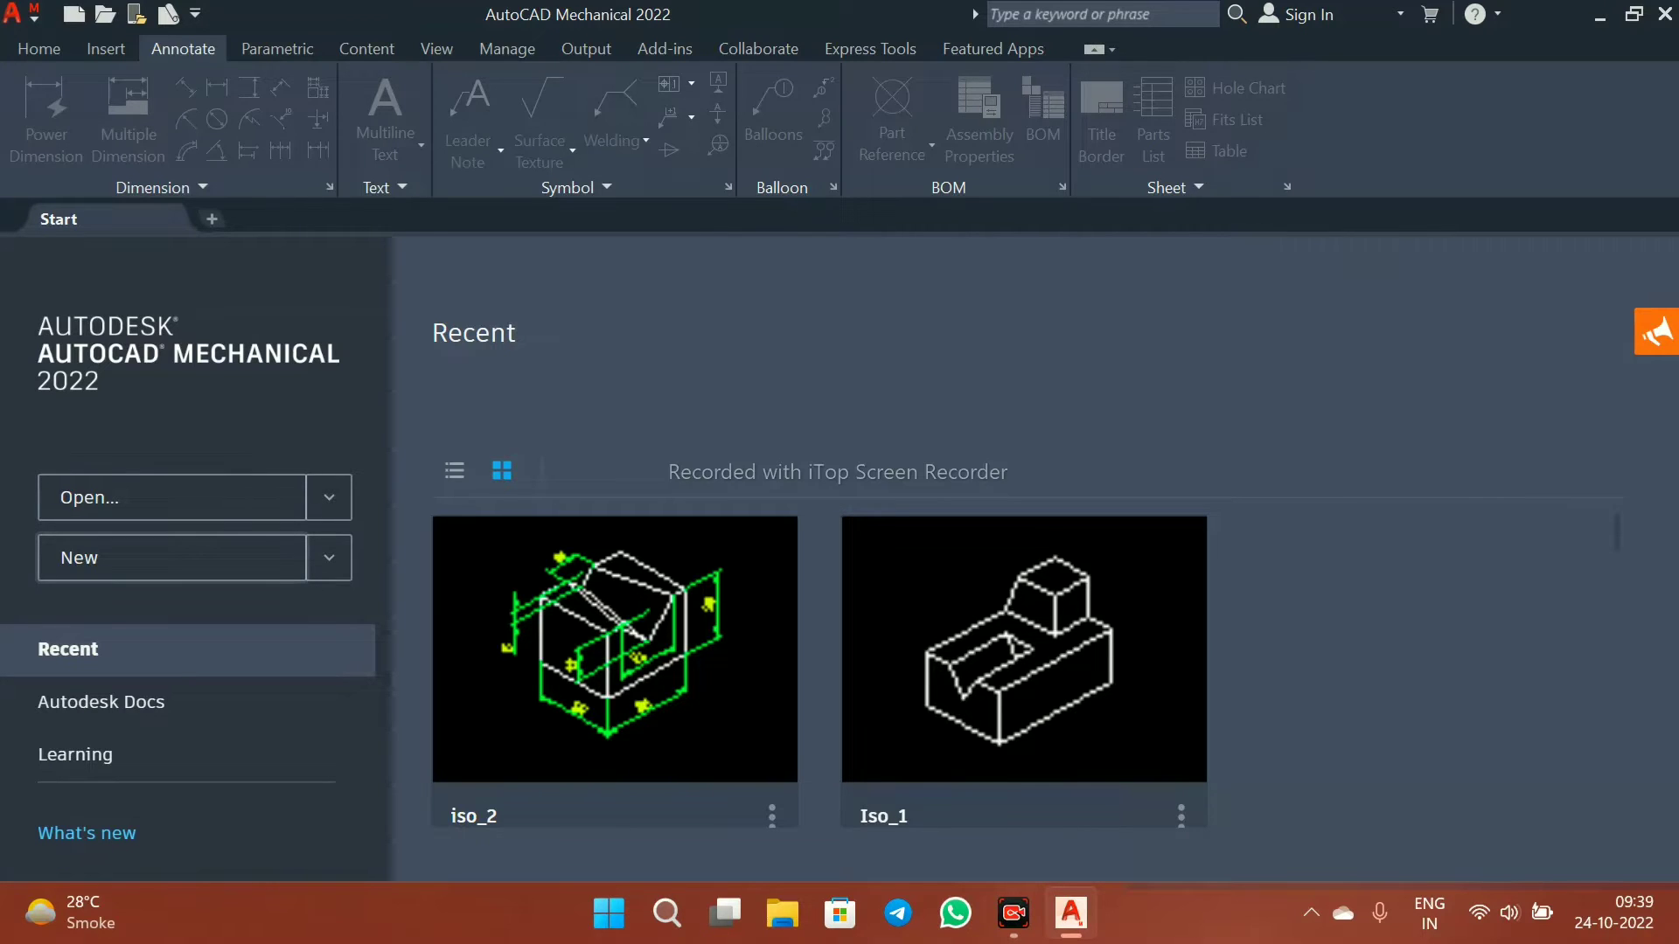
{"action": "left_click", "coordinate": [172, 557]}
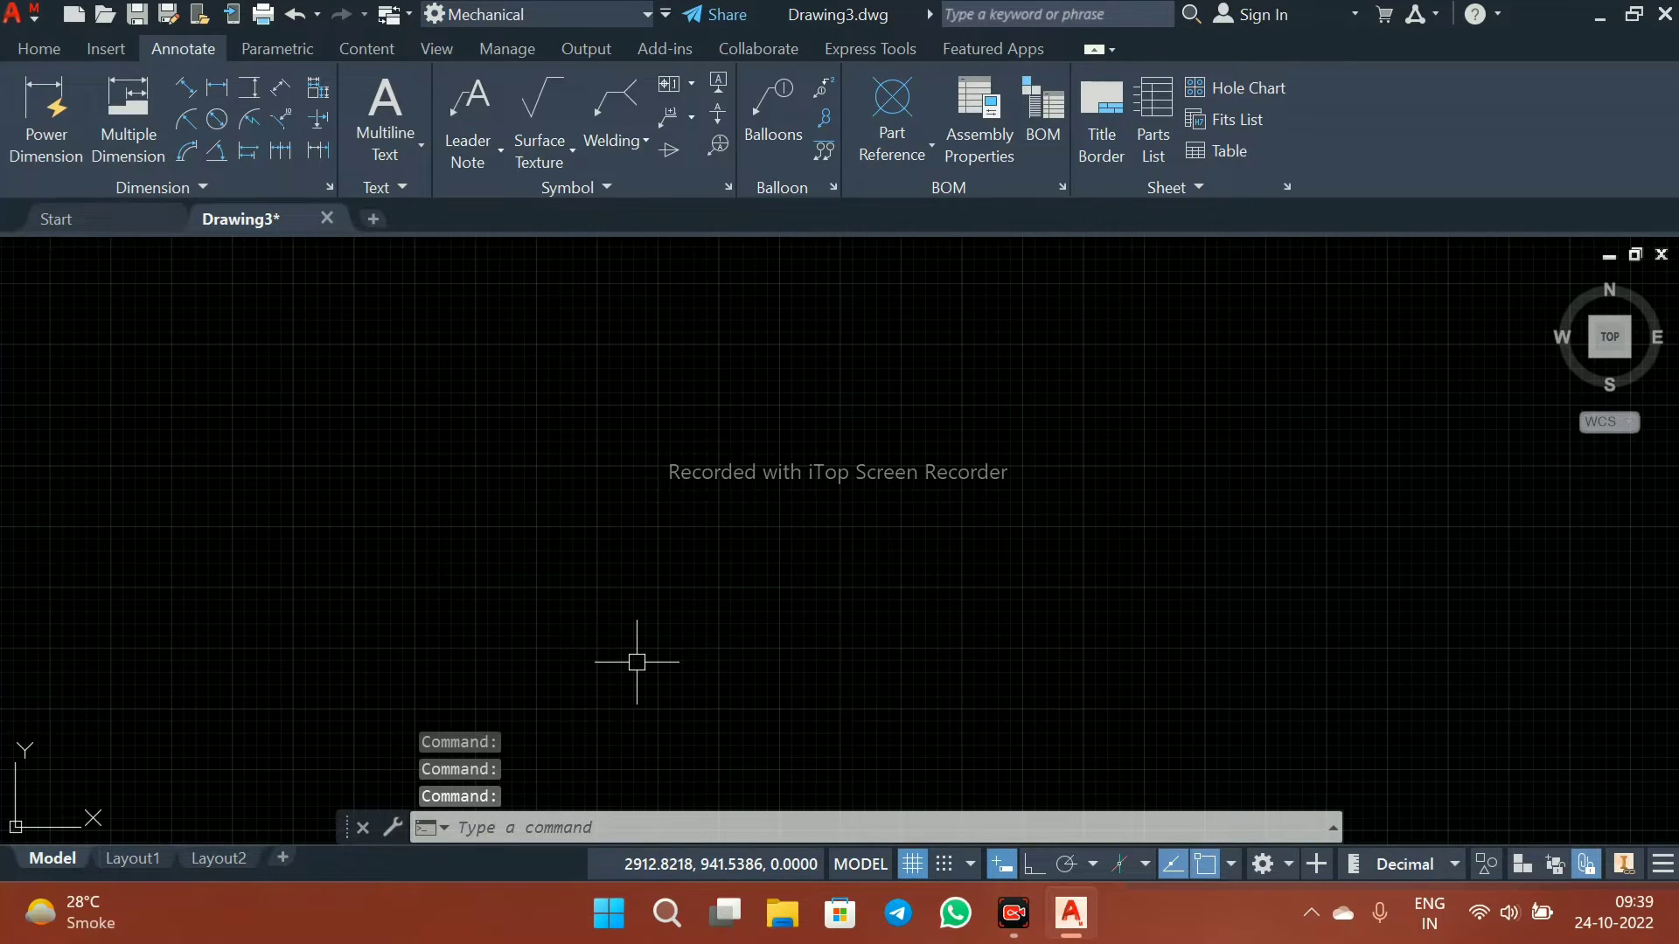
- Set the model space limits with the lower left corner at 0,0 and the upper right corner at 100,100
{"action": "type", "text": "LIMITS"}
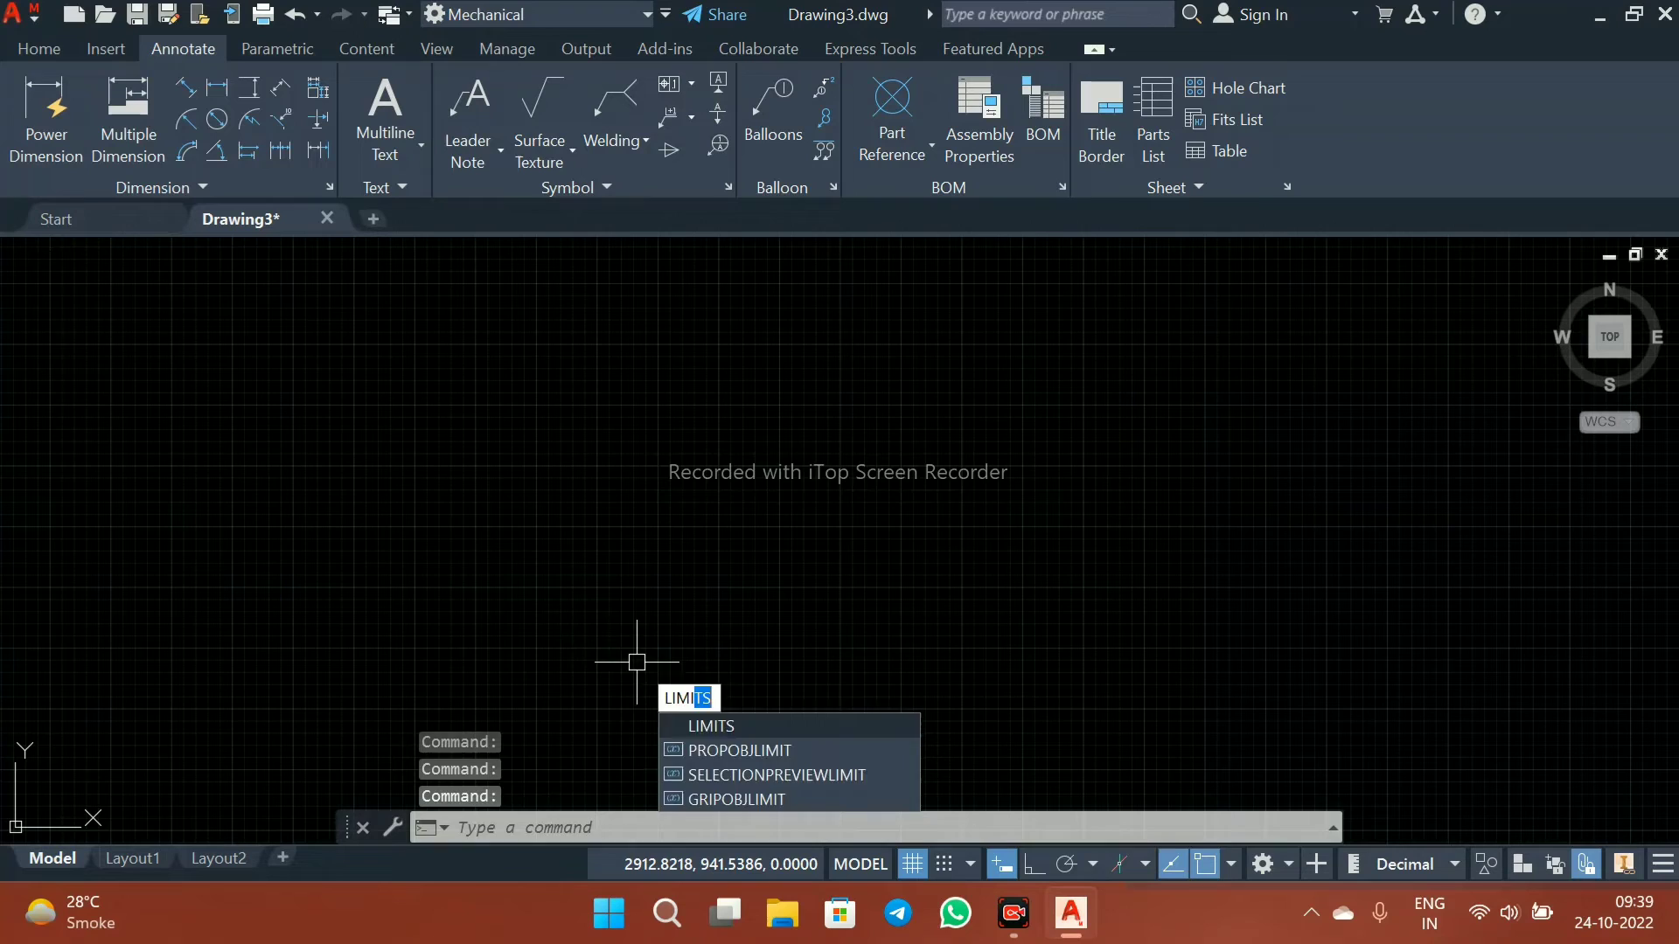
{"action": "key", "text": "Return"}
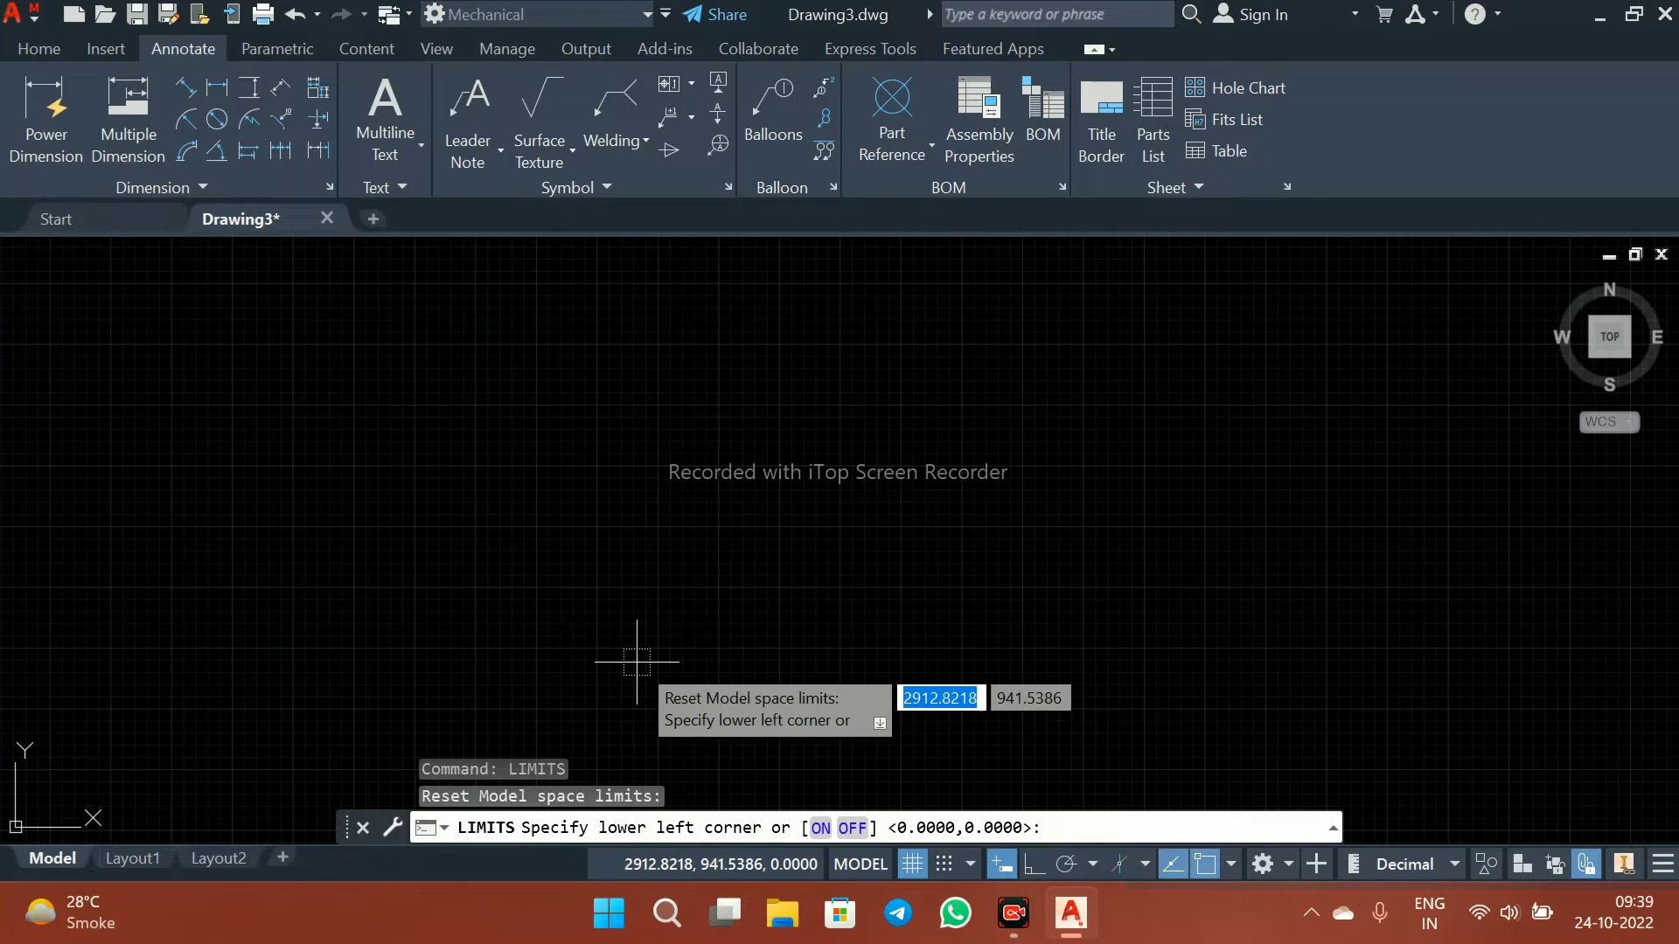
{"action": "type", "text": "0,0"}
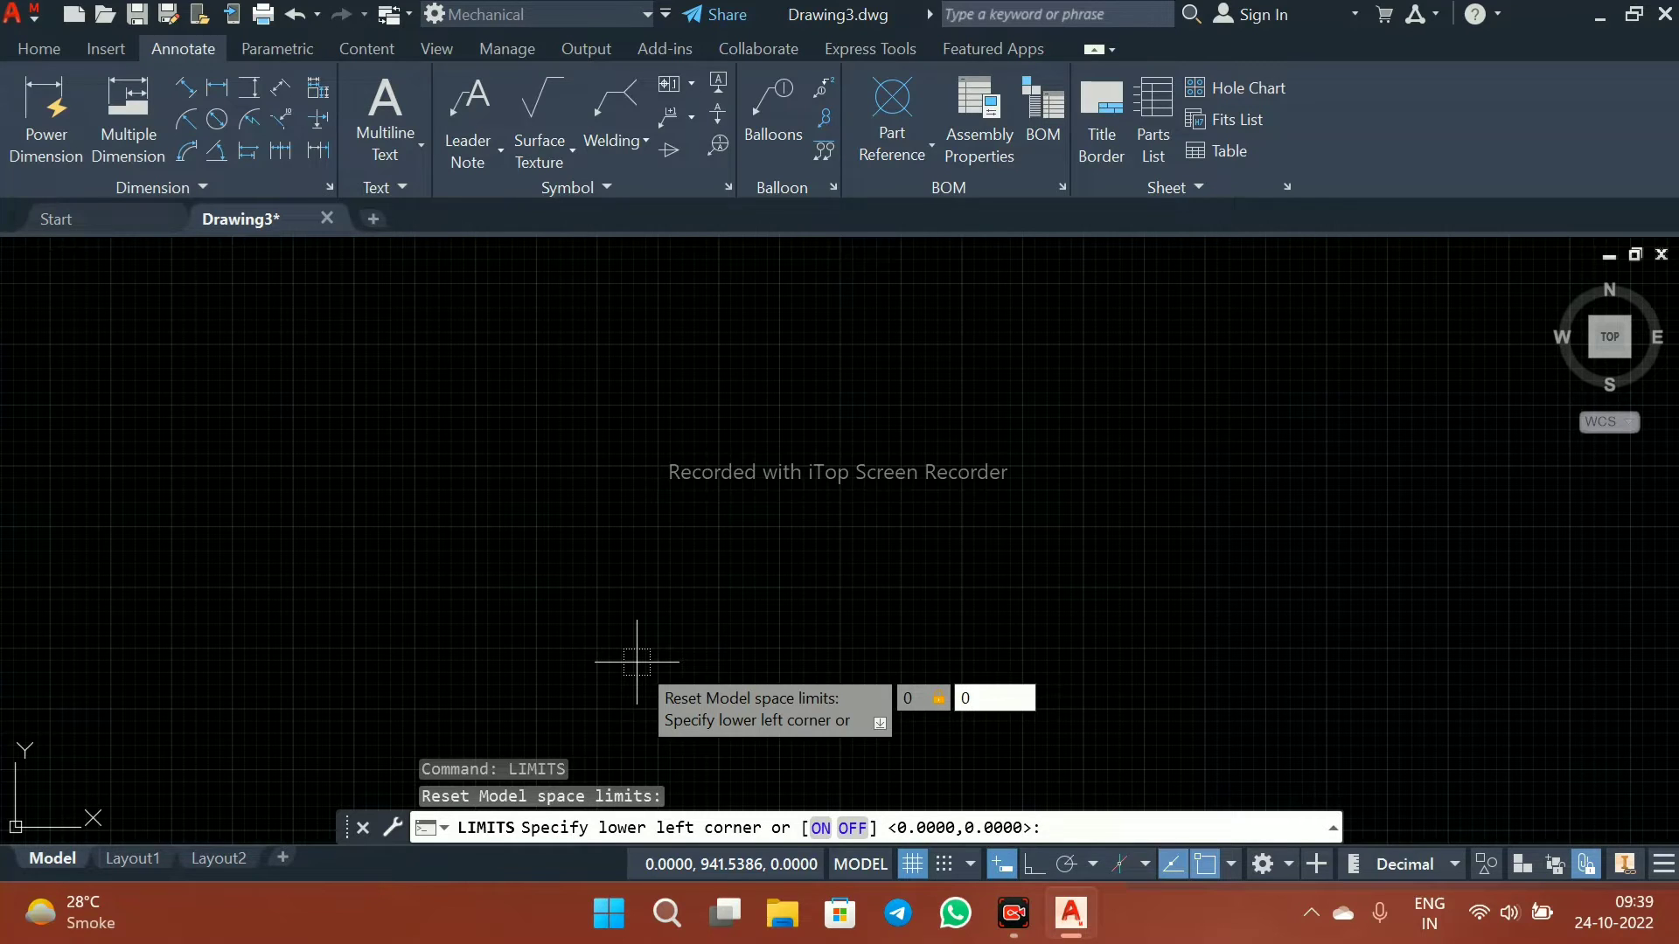
{"action": "key", "text": "Return"}
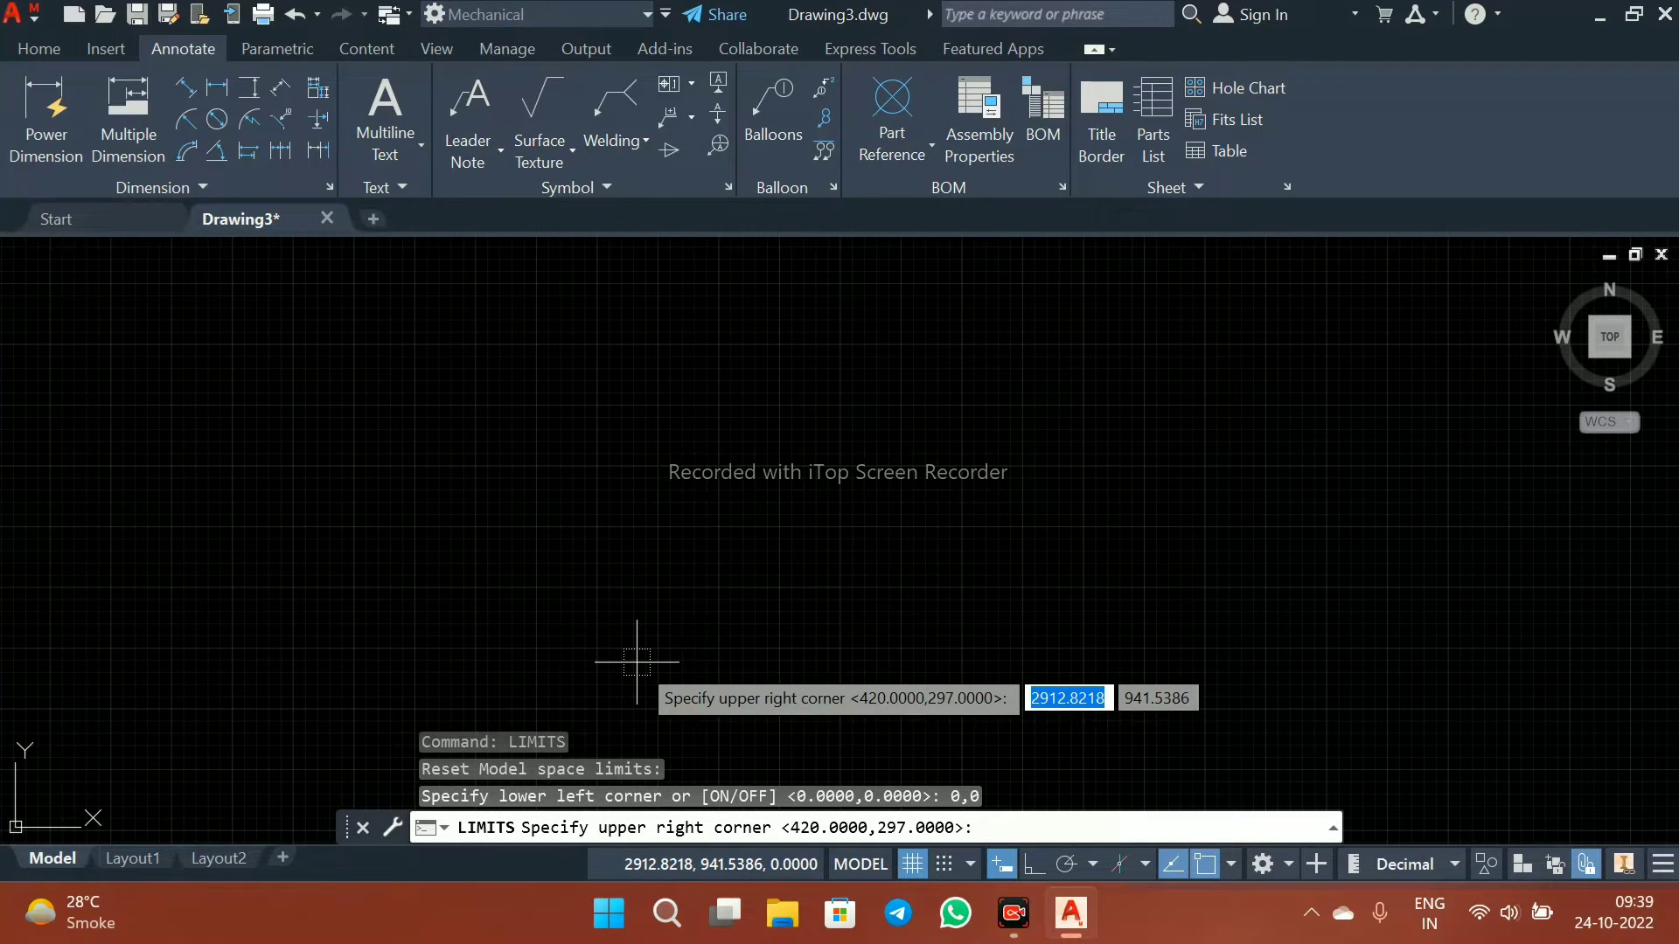
{"action": "type", "text": "100"}
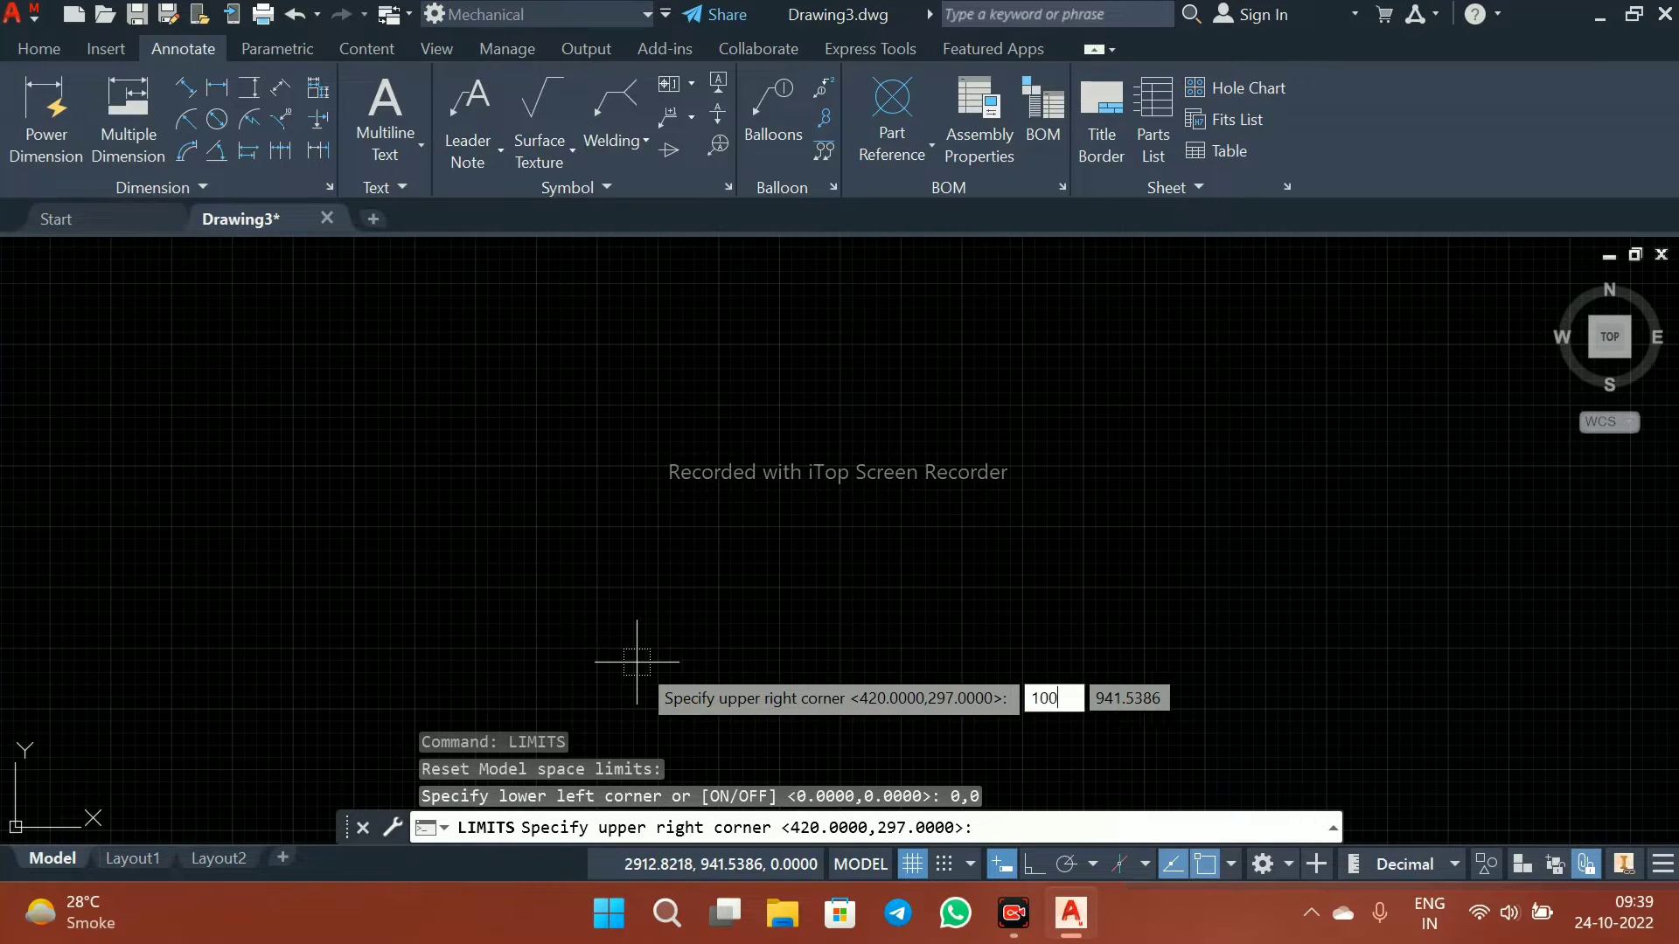
{"action": "type", "text": ",100"}
{"action": "key", "text": "Return"}
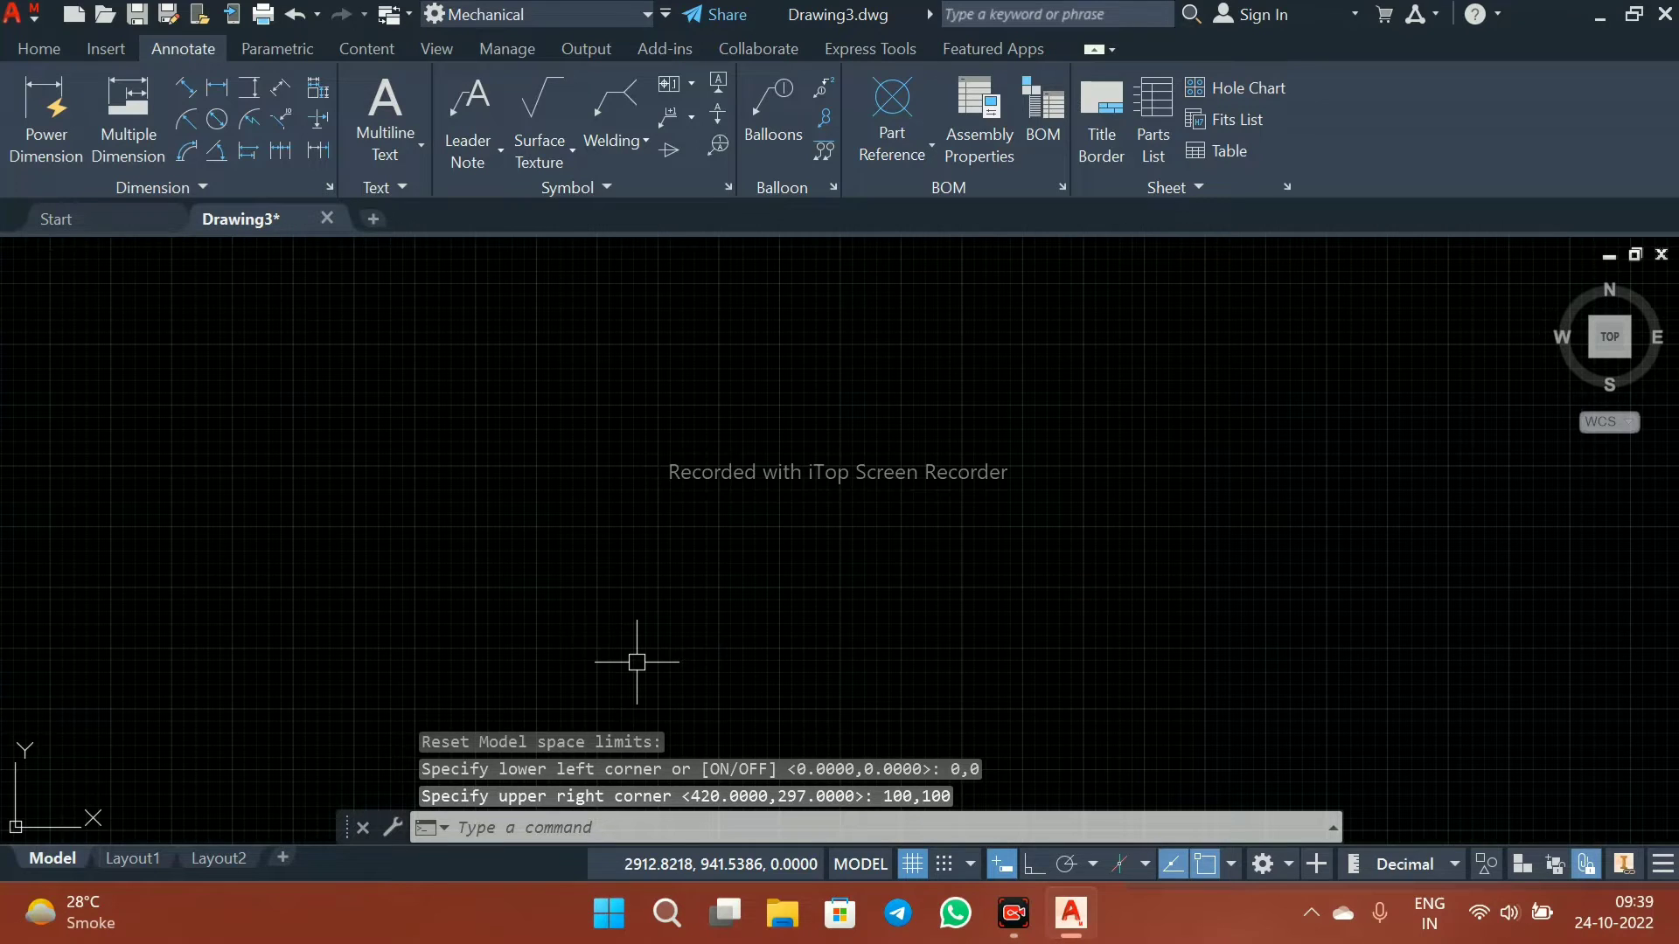
- Zoom the view with the All option to fit the drawing limits
{"action": "type", "text": "z"}
{"action": "key", "text": "Return"}
{"action": "type", "text": "a"}
{"action": "key", "text": "Return"}
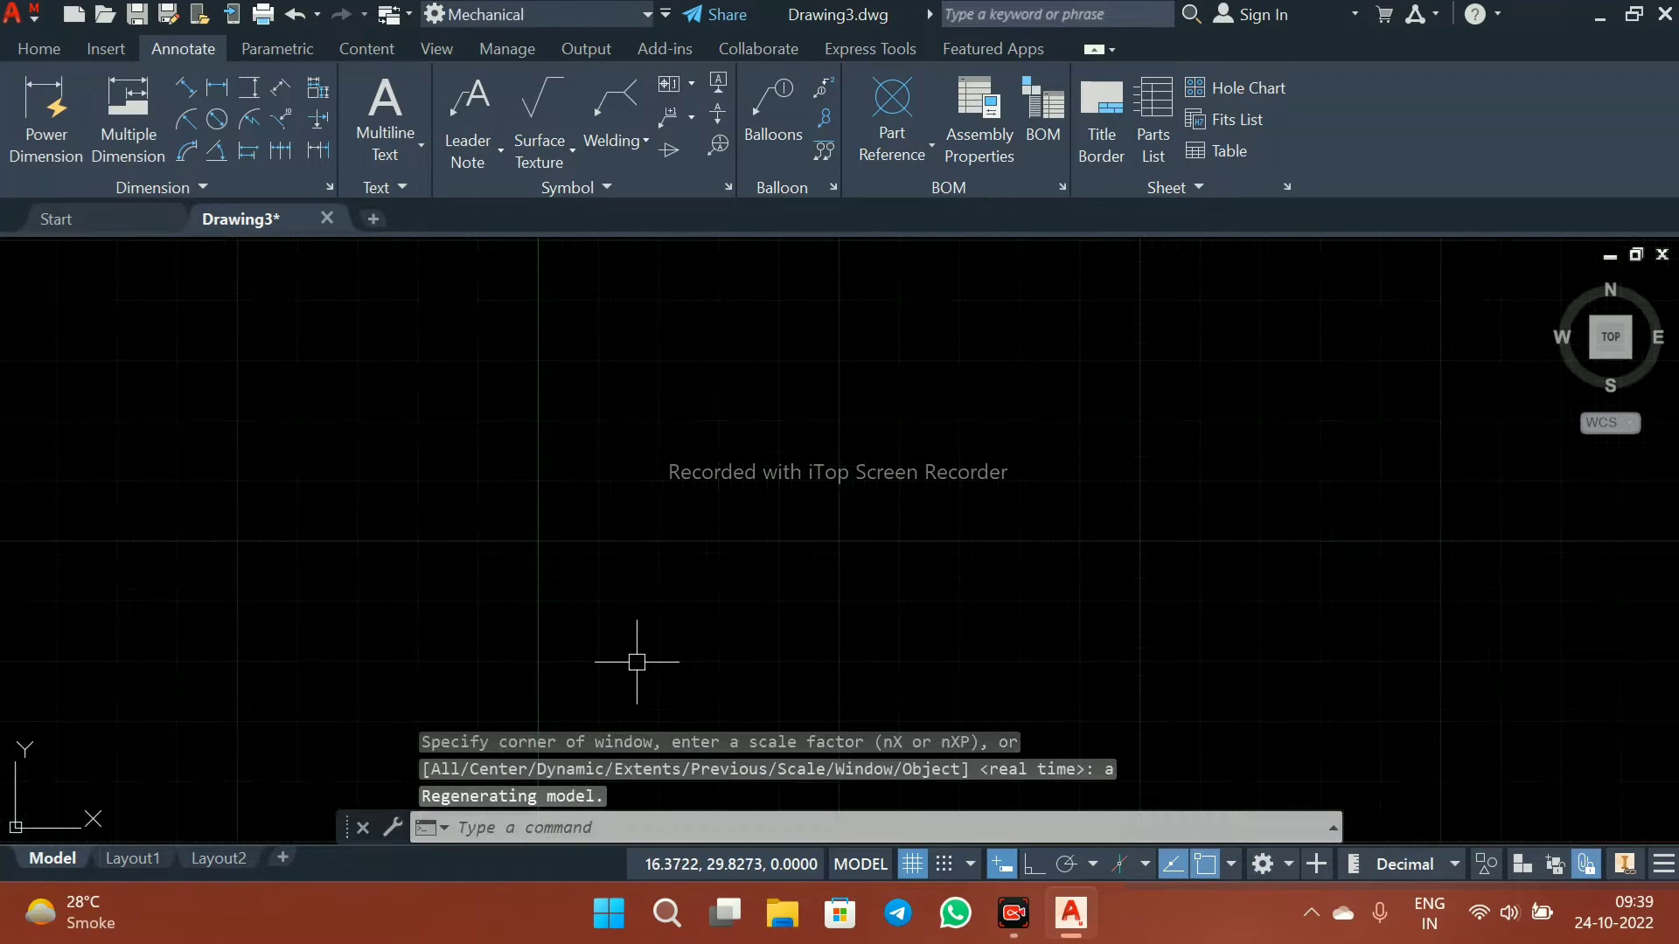
{"action": "scroll", "coordinate": [1012, 577], "scroll_direction": "down", "scroll_amount": 5}
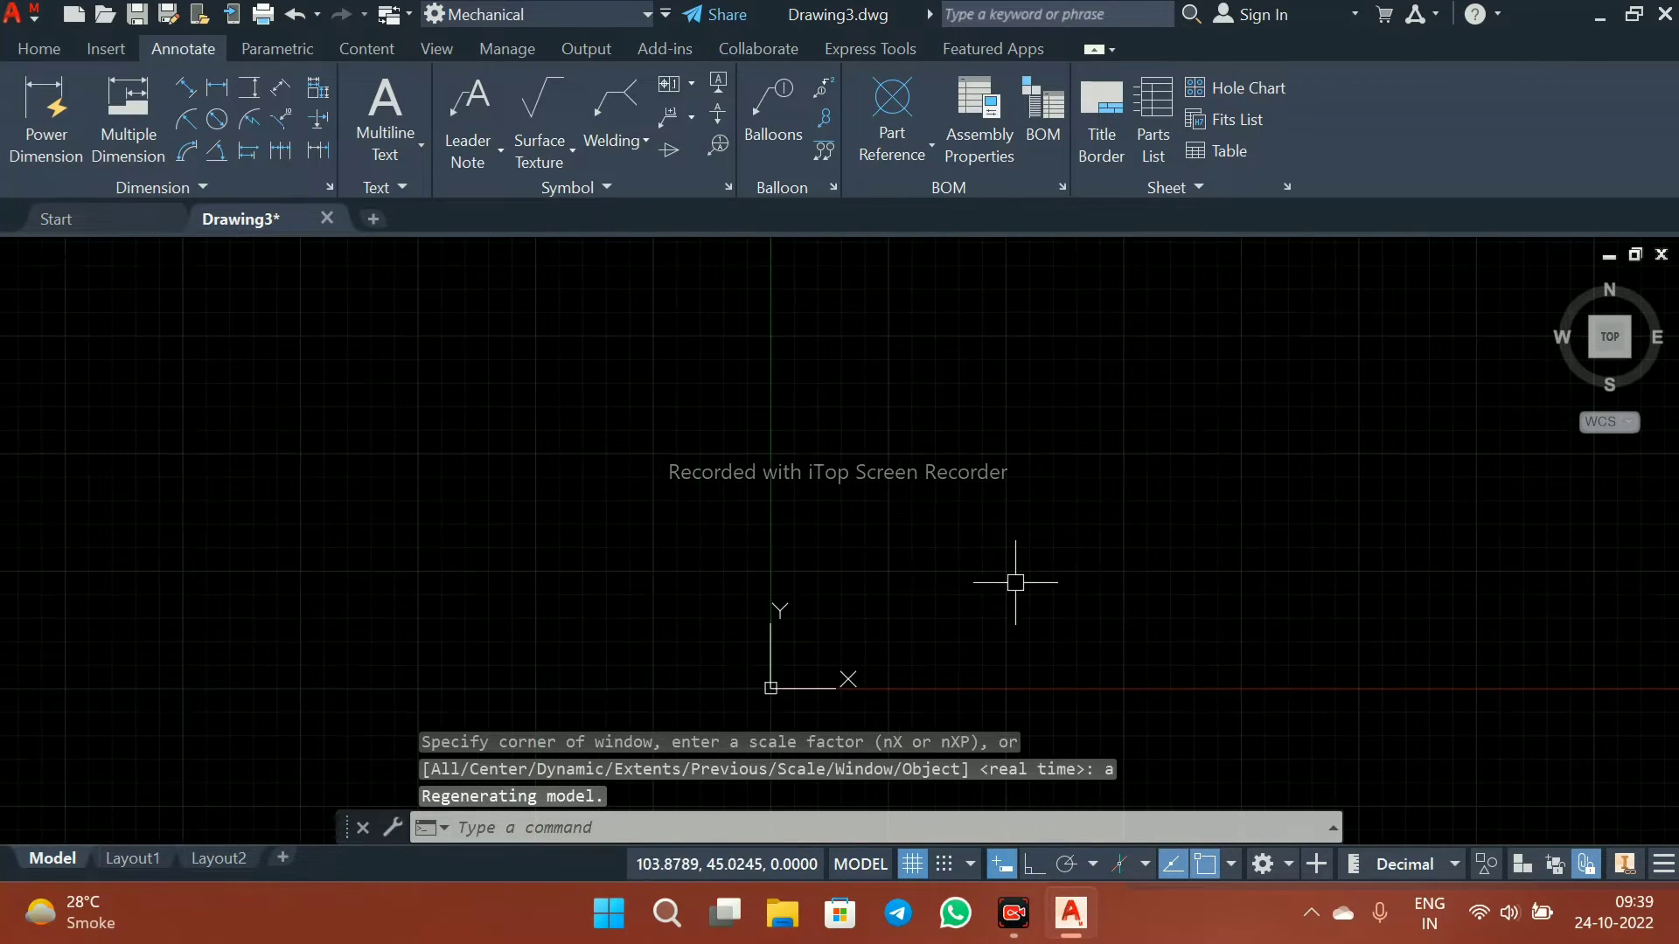
{"action": "scroll", "coordinate": [869, 603], "scroll_direction": "up", "scroll_amount": 2}
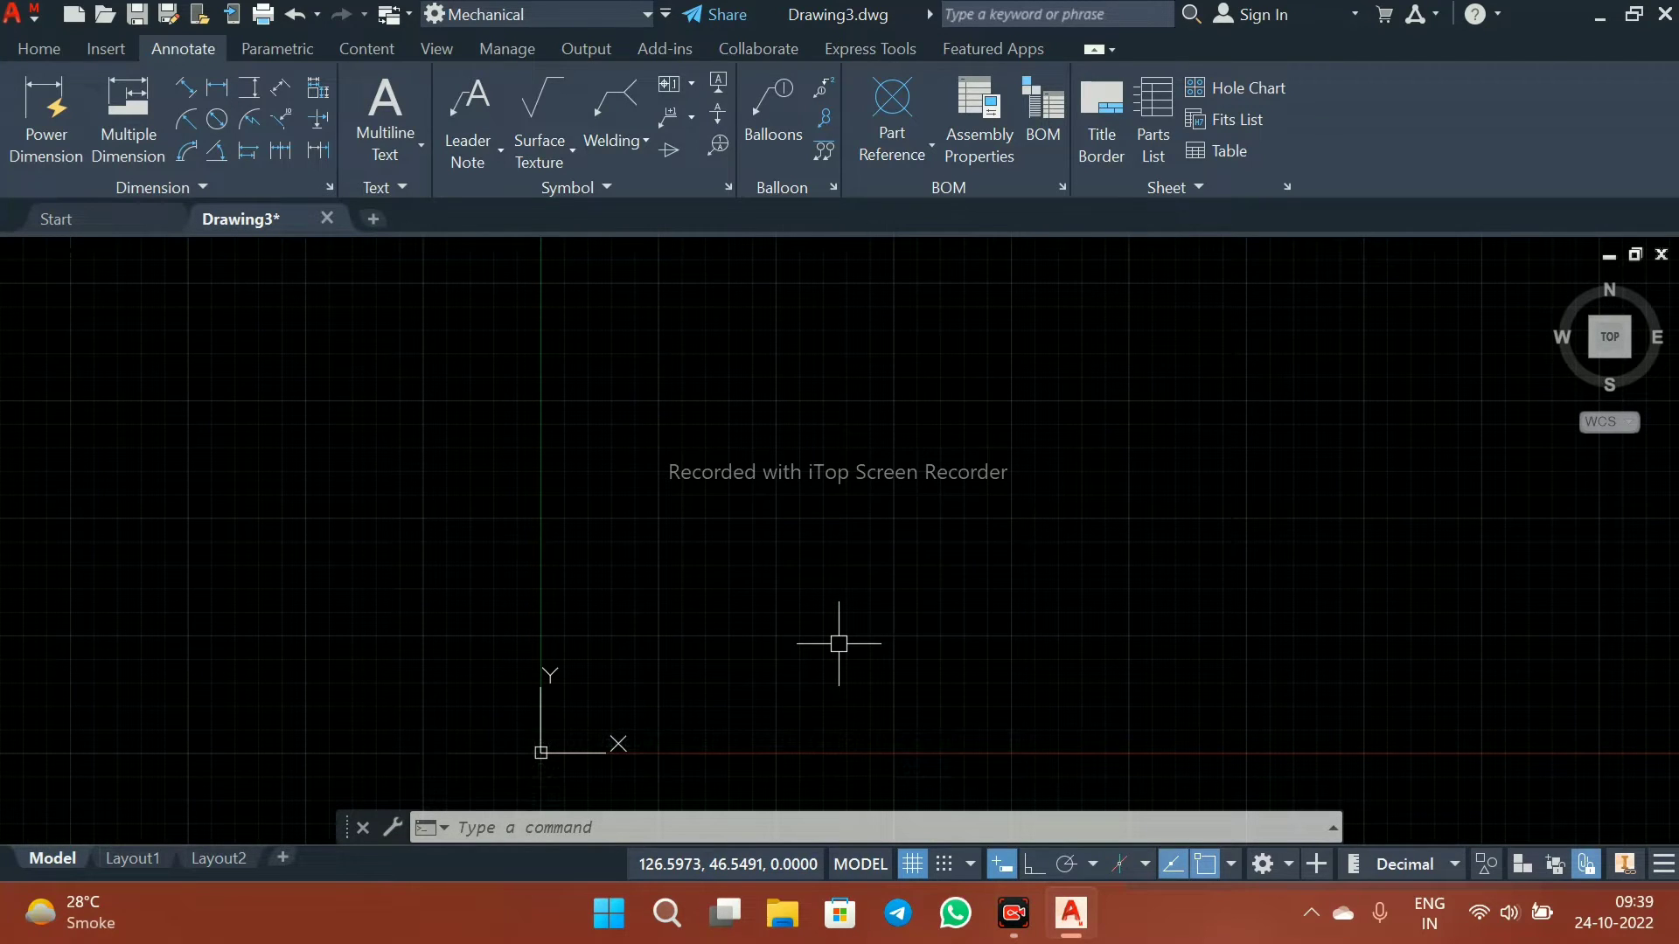
- Change the grid snap type to isometric snap in the drafting settings
{"action": "type", "text": "d"}
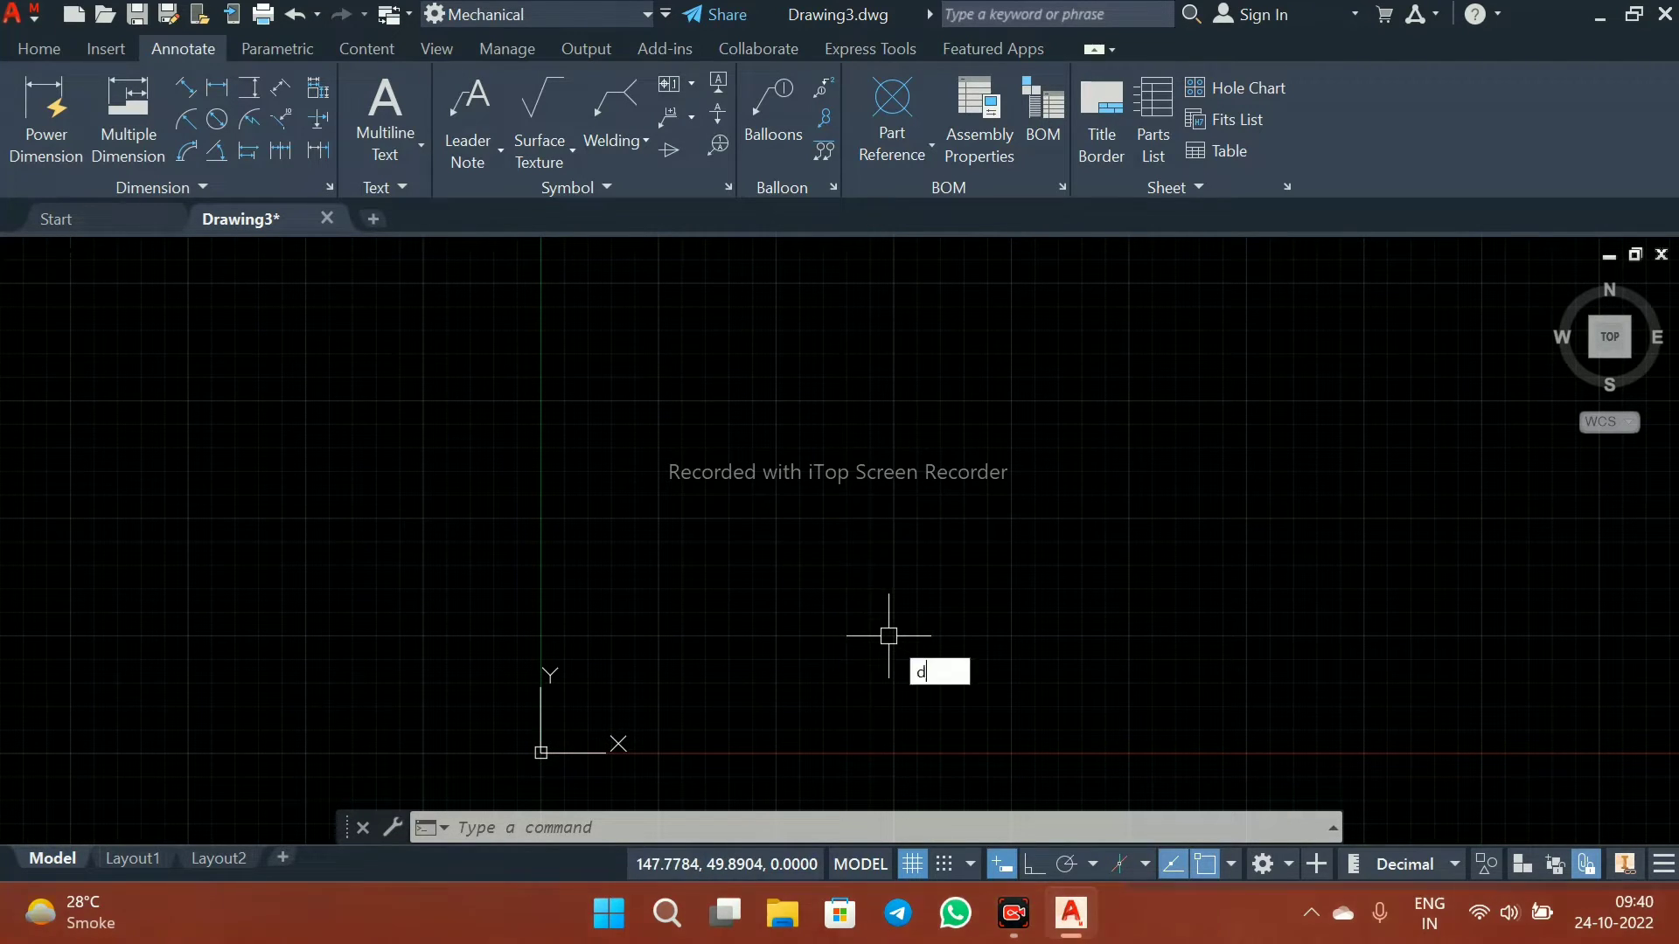
{"action": "key", "text": "Return"}
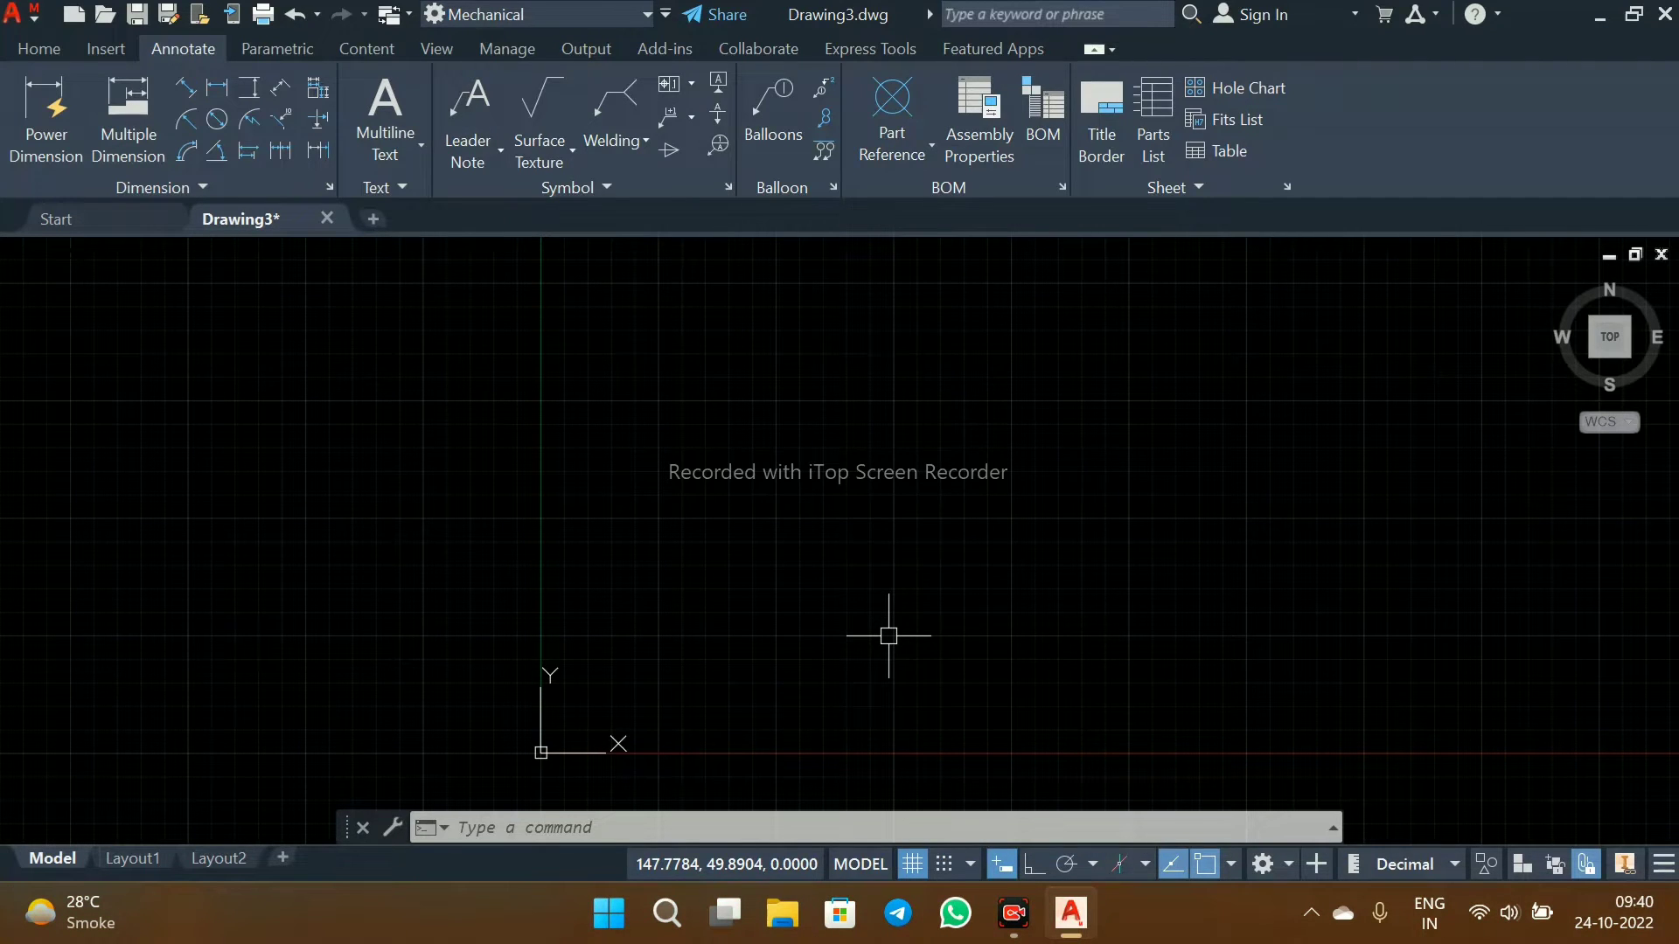
{"action": "type", "text": "ds"}
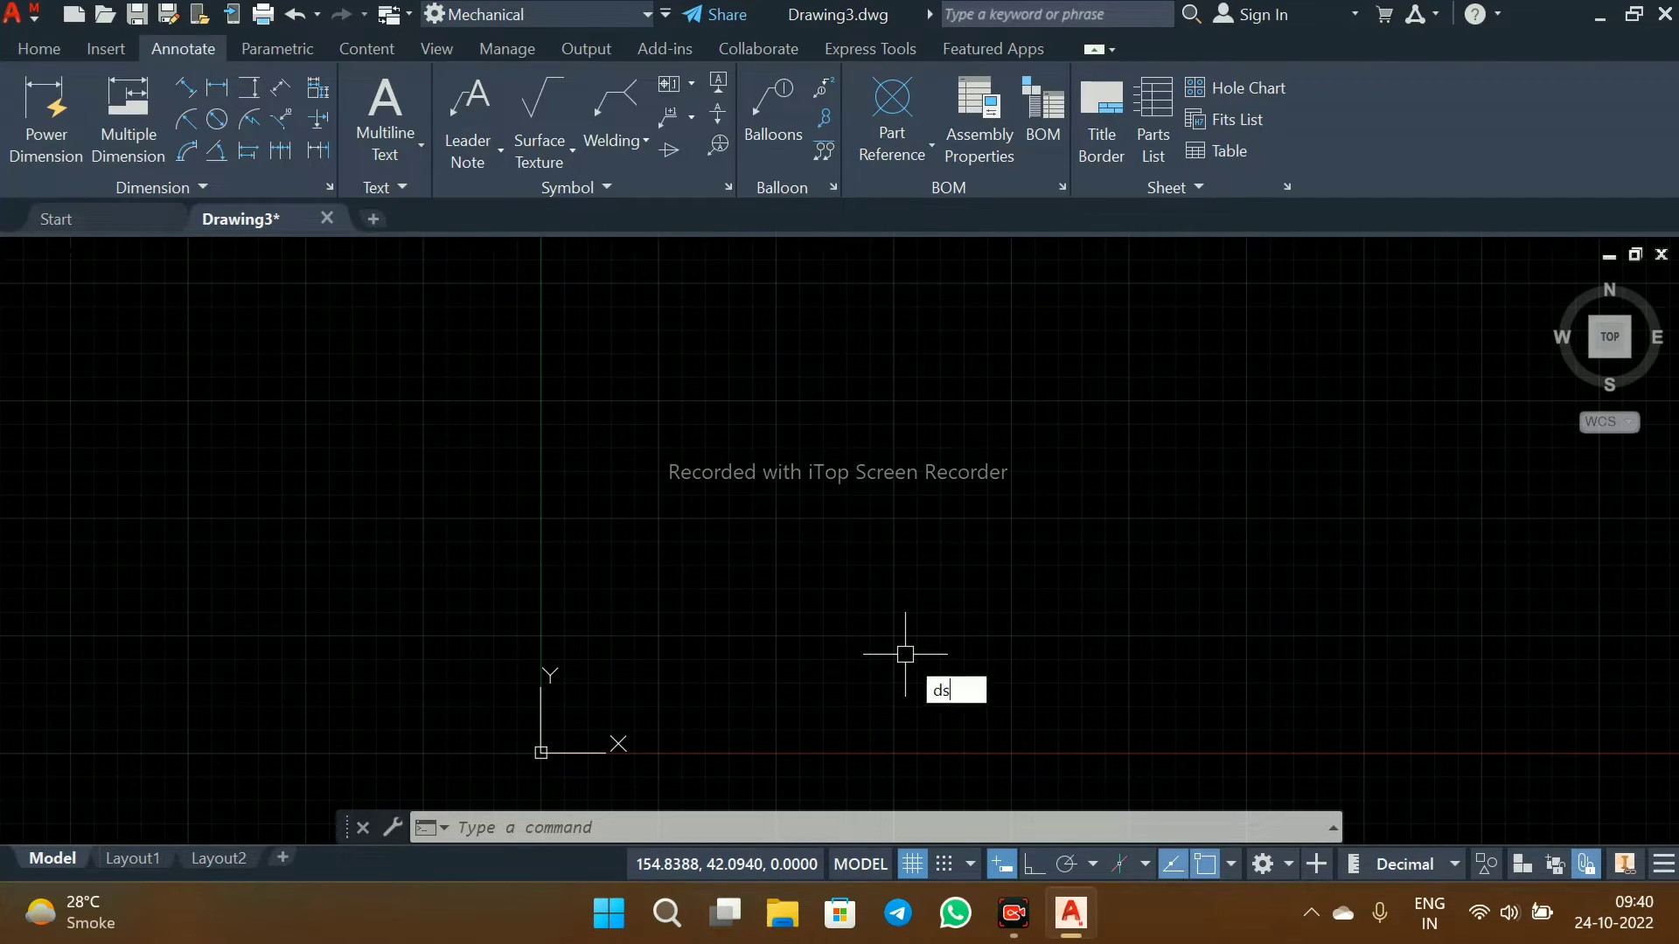
{"action": "key", "text": "Return"}
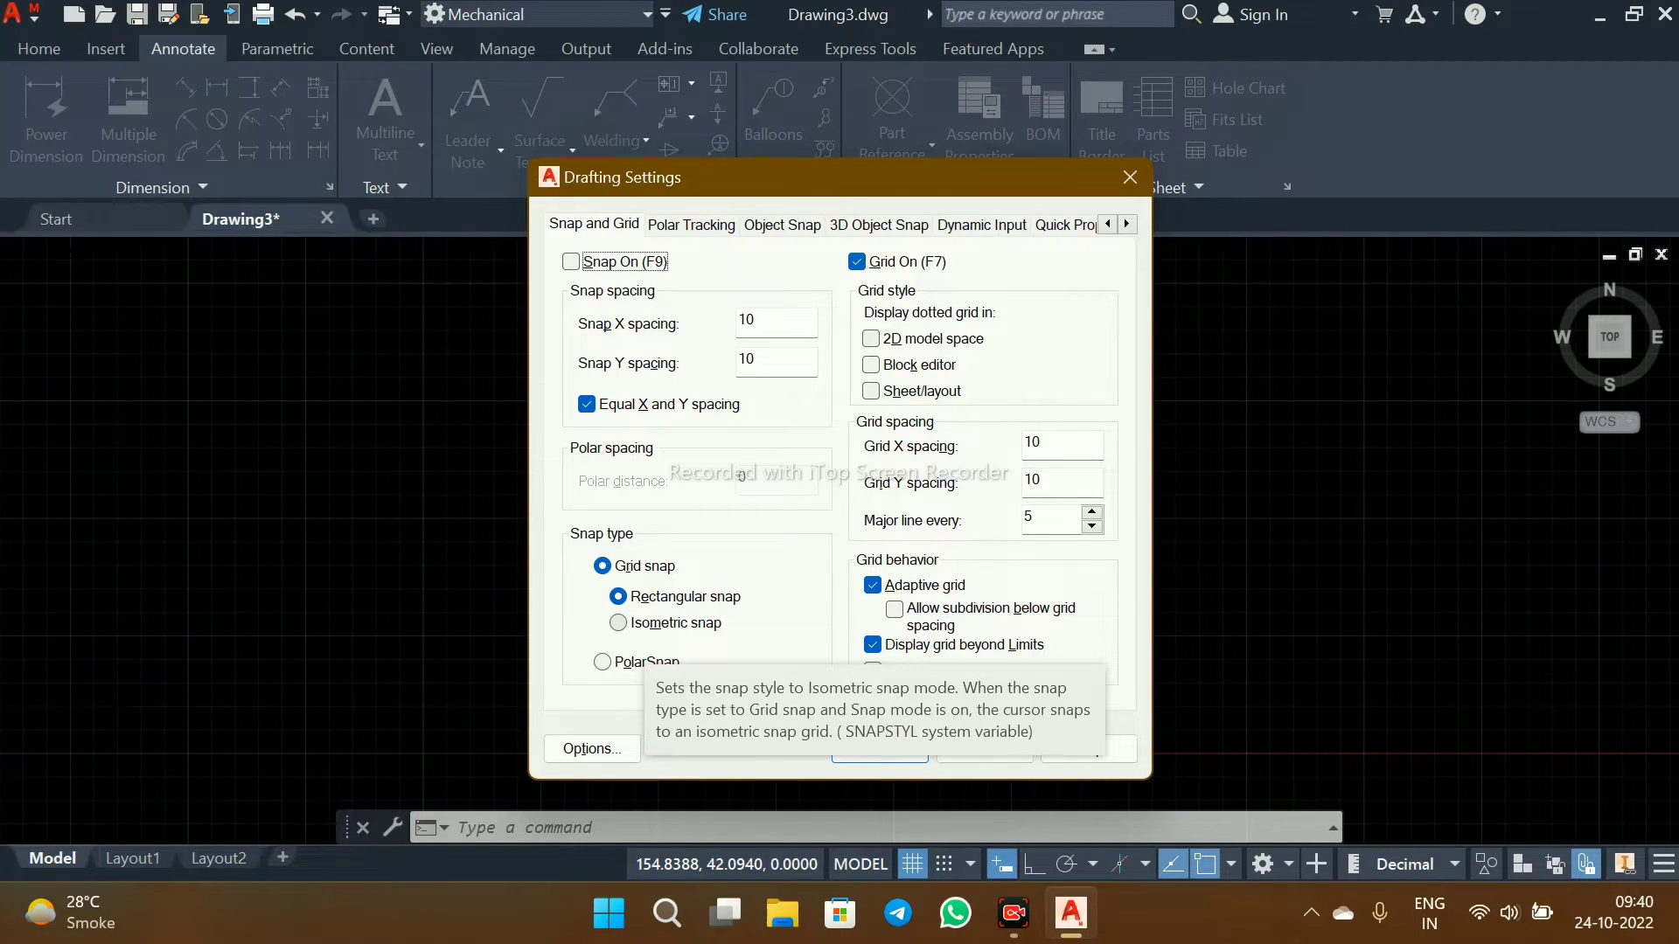
{"action": "left_click", "coordinate": [675, 623]}
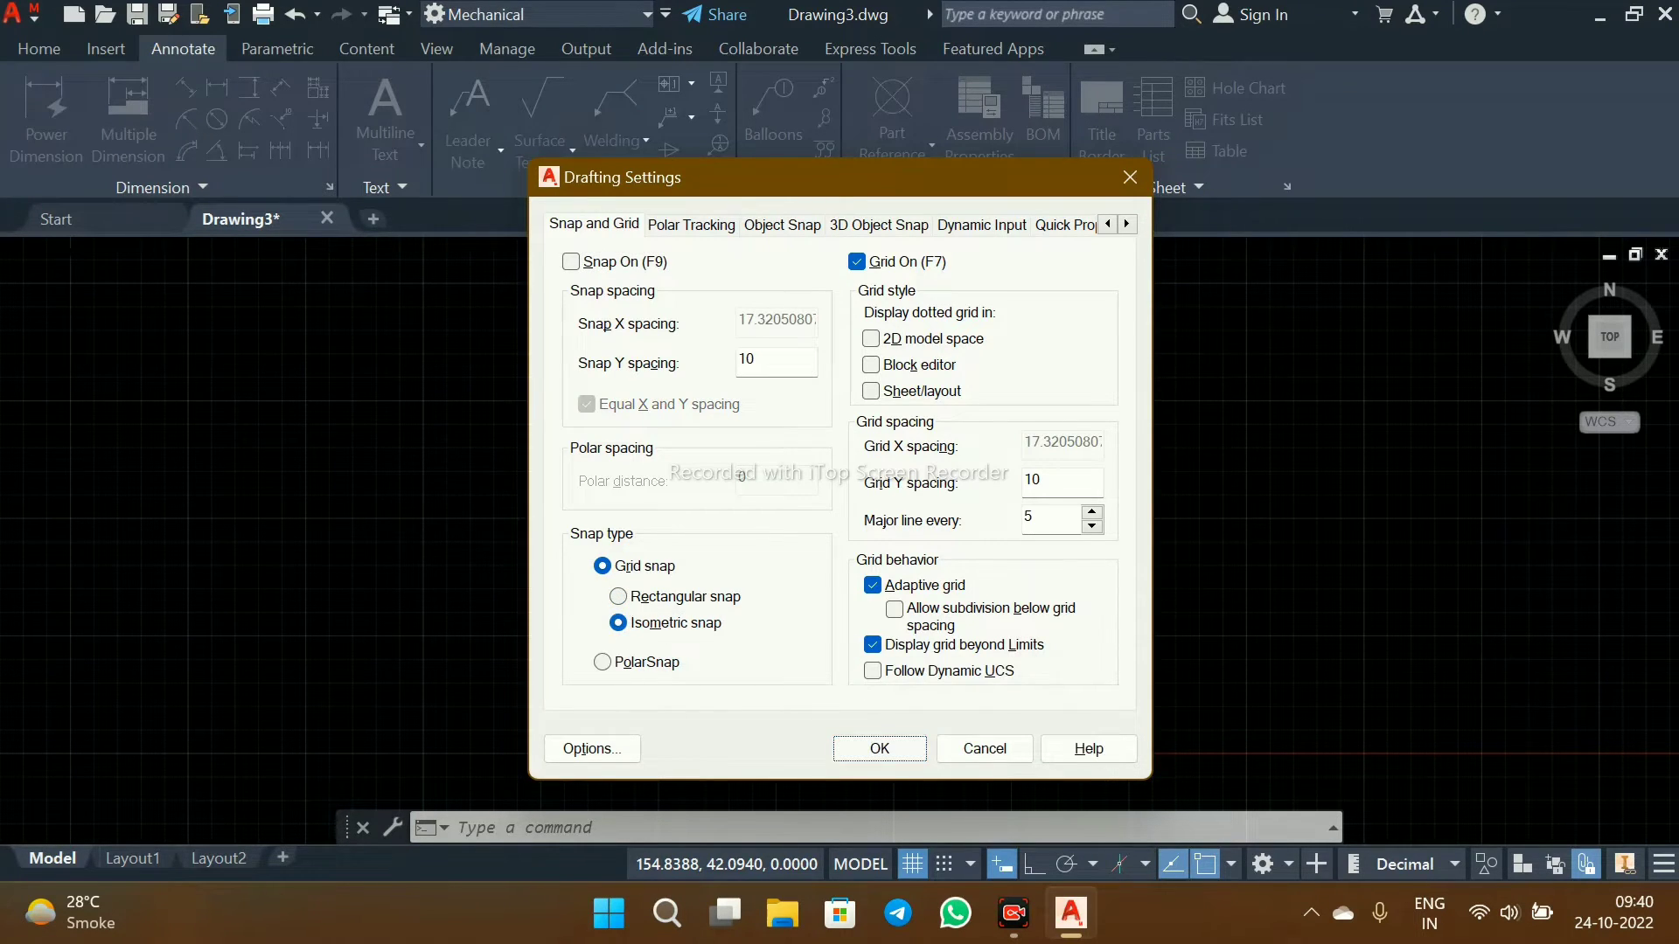
{"action": "left_click", "coordinate": [874, 745]}
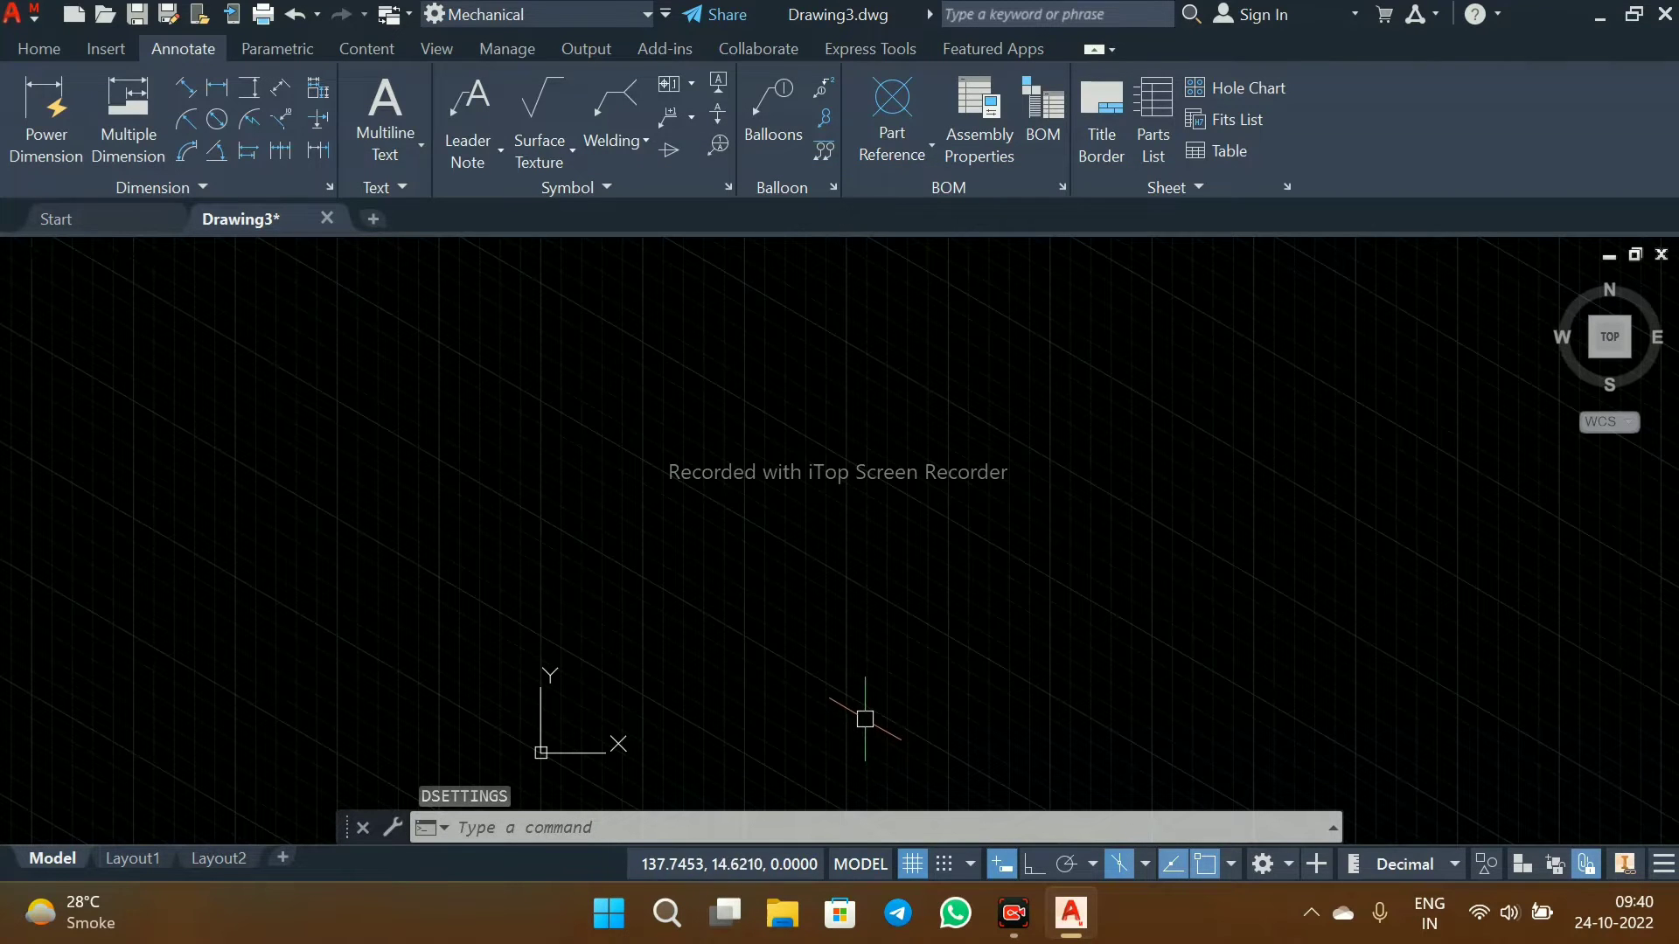
- Switch to the top isoplane, turn Ortho on, and draw the block's lower edge as a 36-unit line at 30° from a freely picked point
{"action": "scroll", "coordinate": [825, 679], "scroll_direction": "down", "scroll_amount": 2}
{"action": "middle_click_drag", "start_coordinate": [932, 664], "coordinate": [776, 672]}
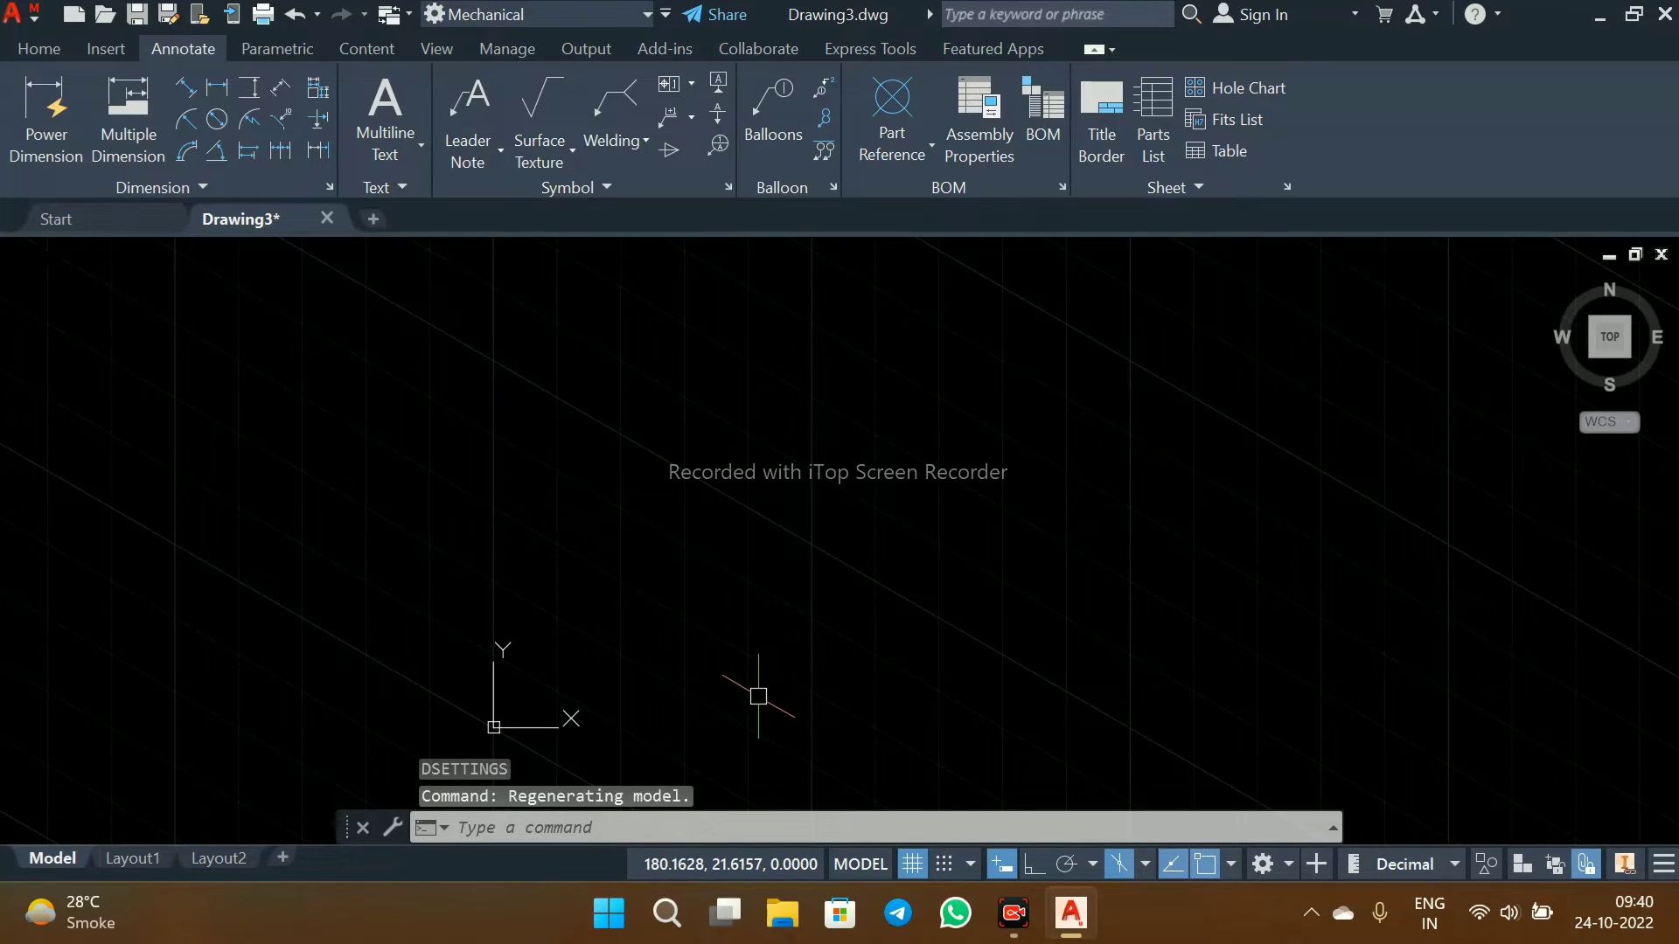
{"action": "key", "text": "F5"}
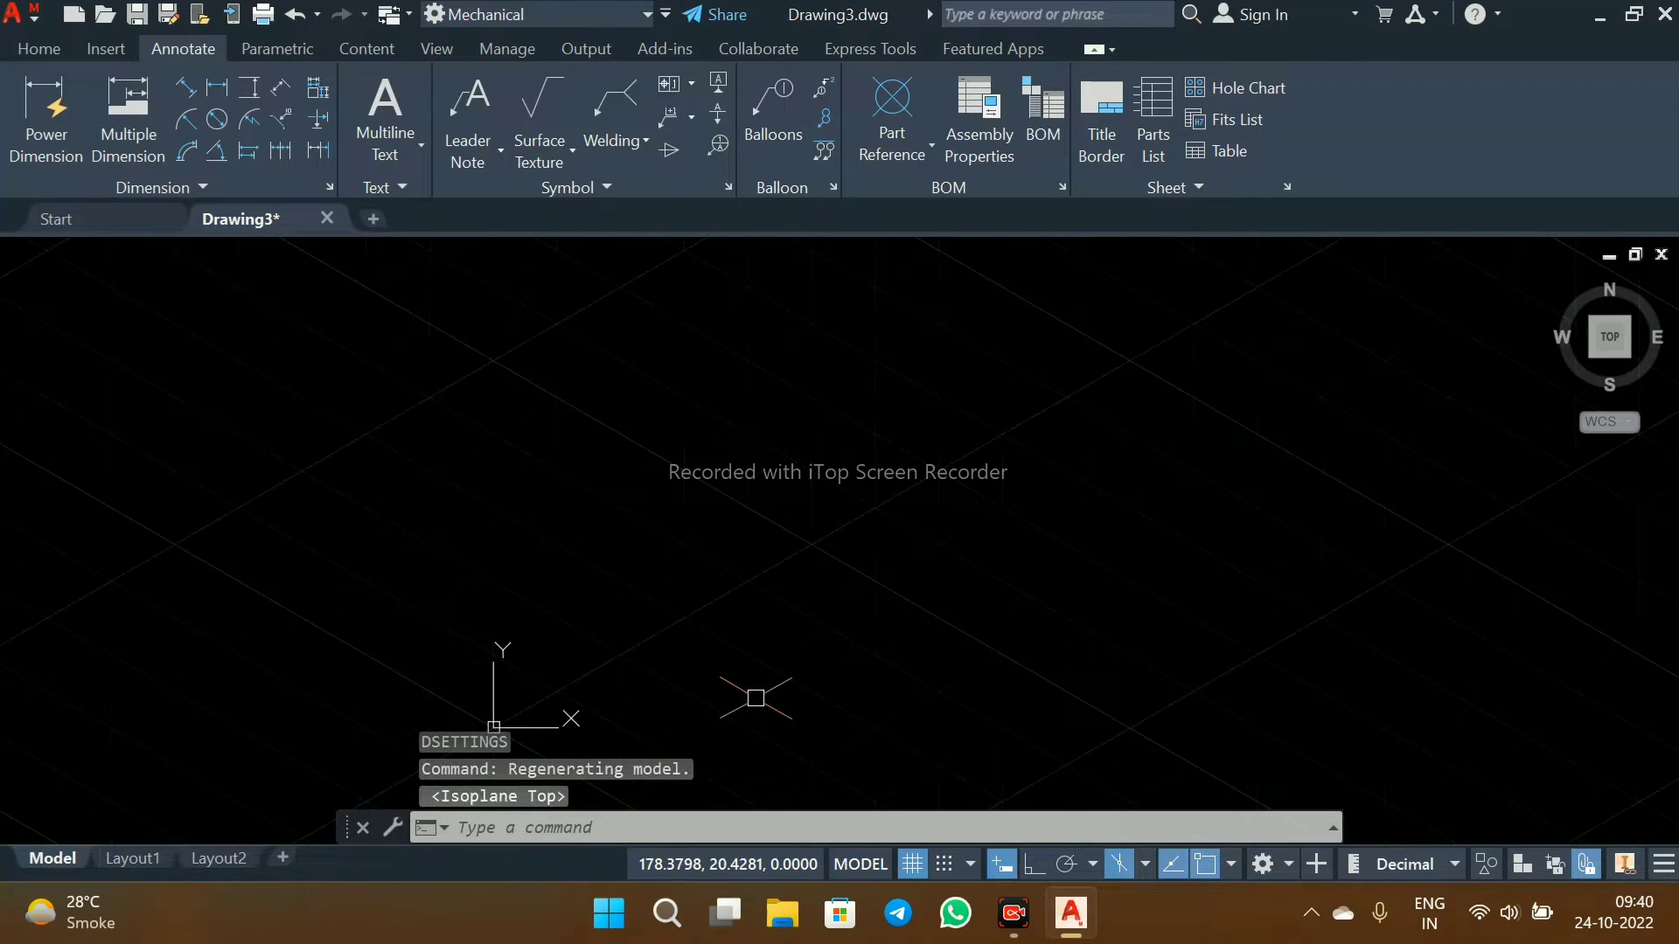
{"action": "type", "text": "l"}
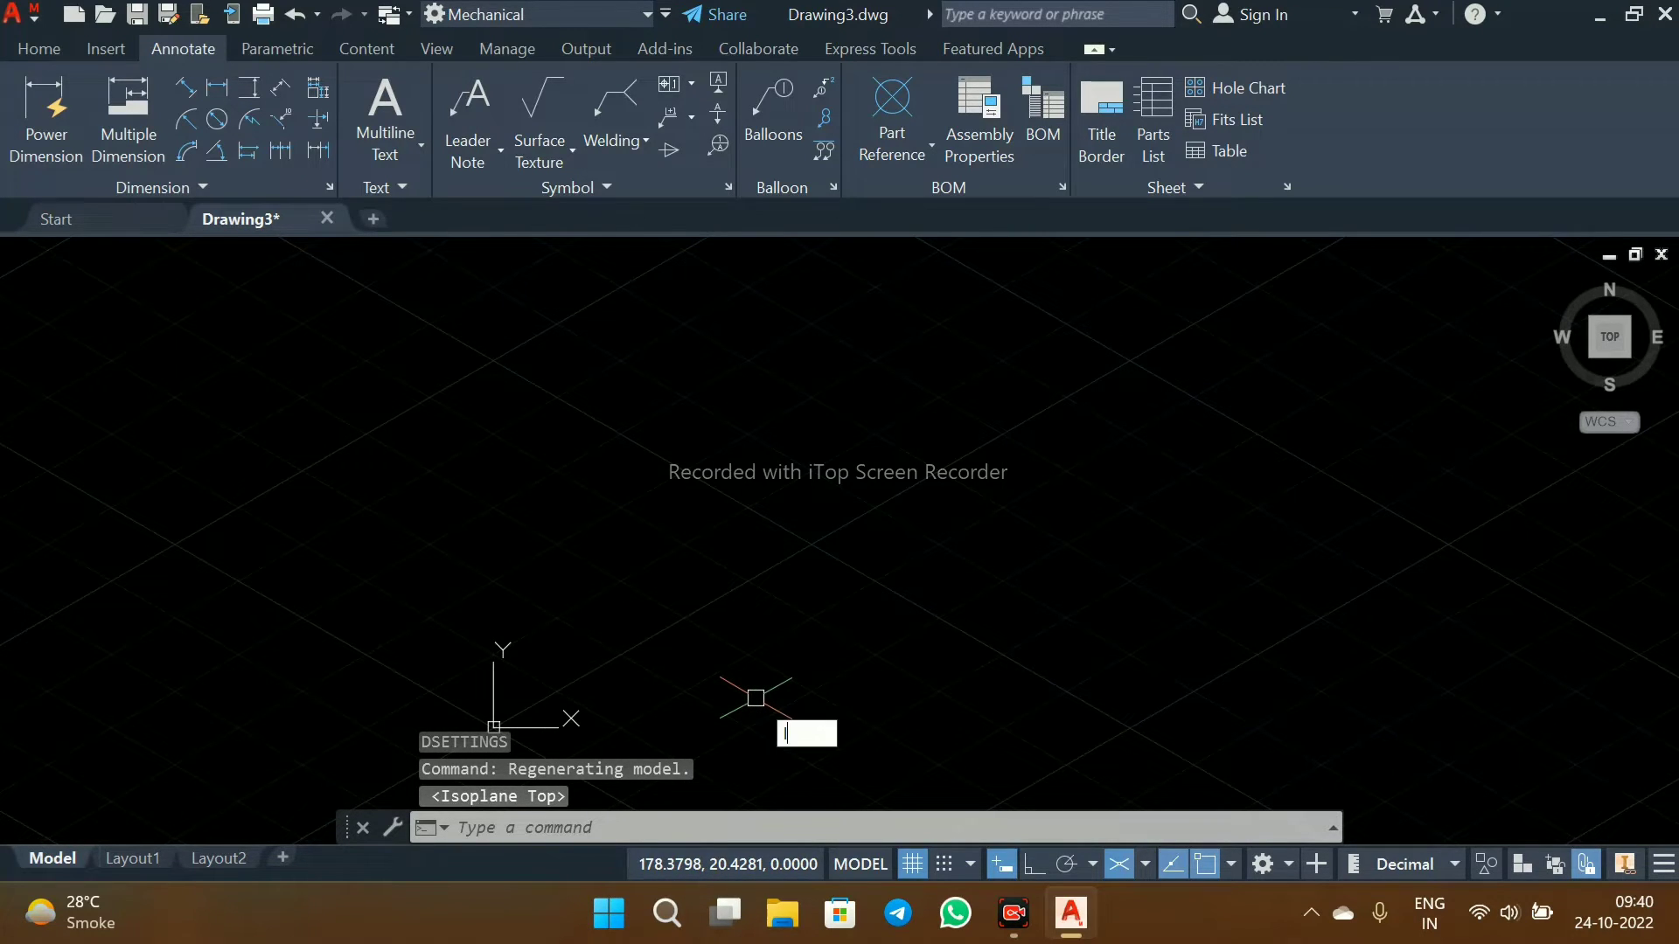
{"action": "key", "text": "Return"}
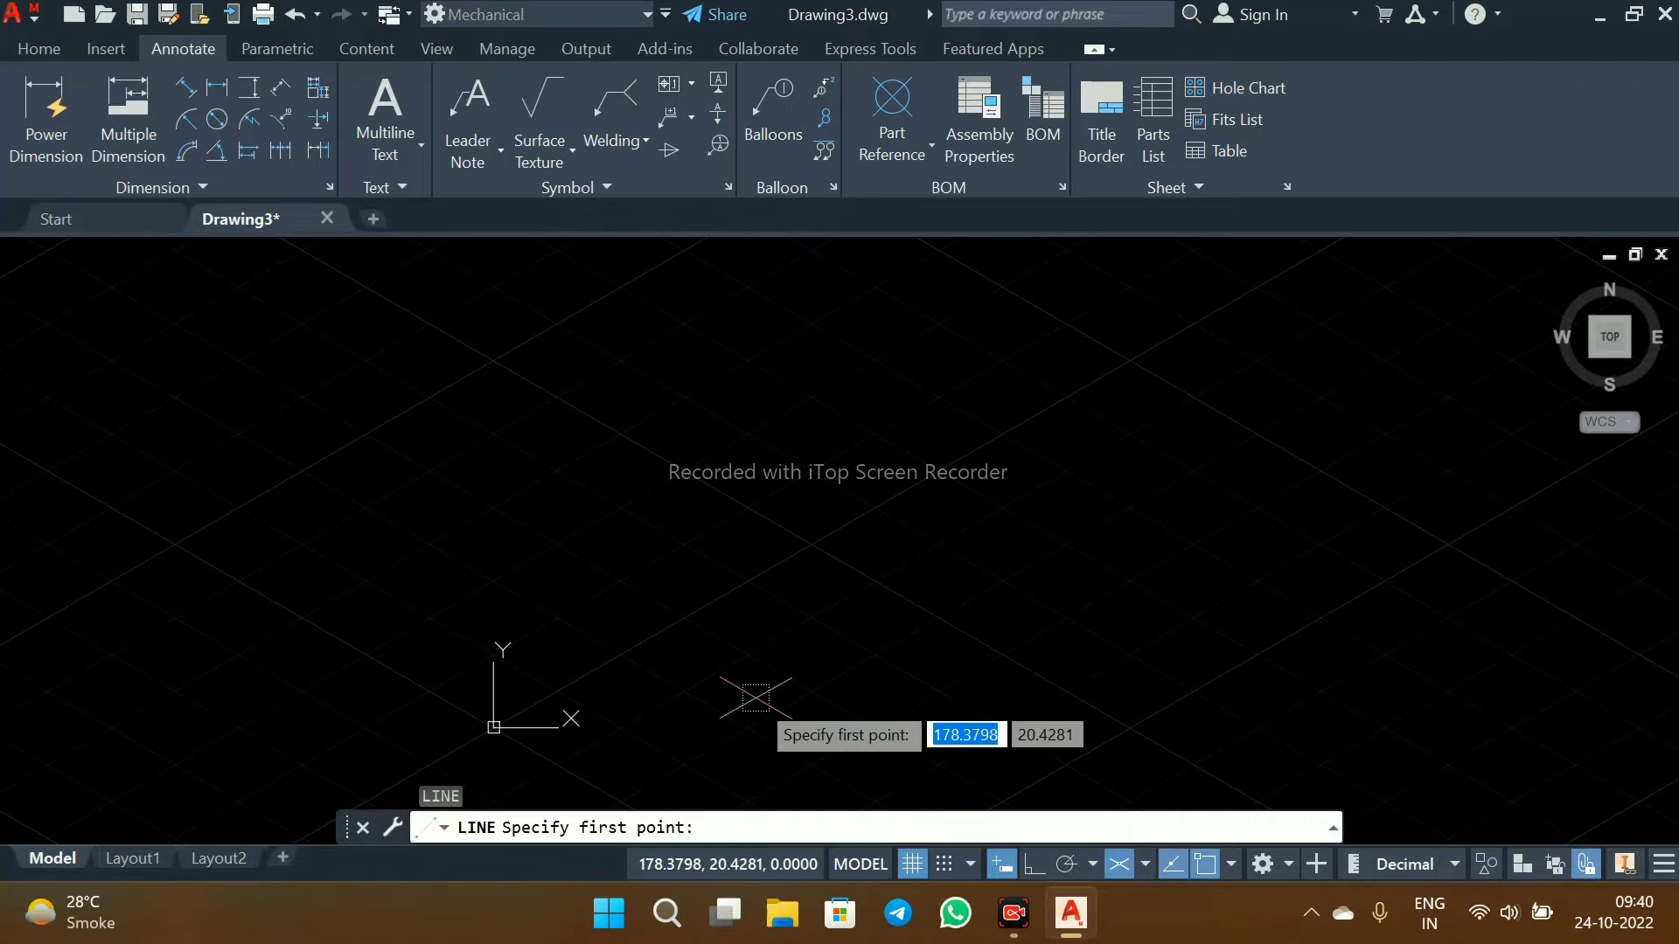
{"action": "left_click", "coordinate": [752, 719]}
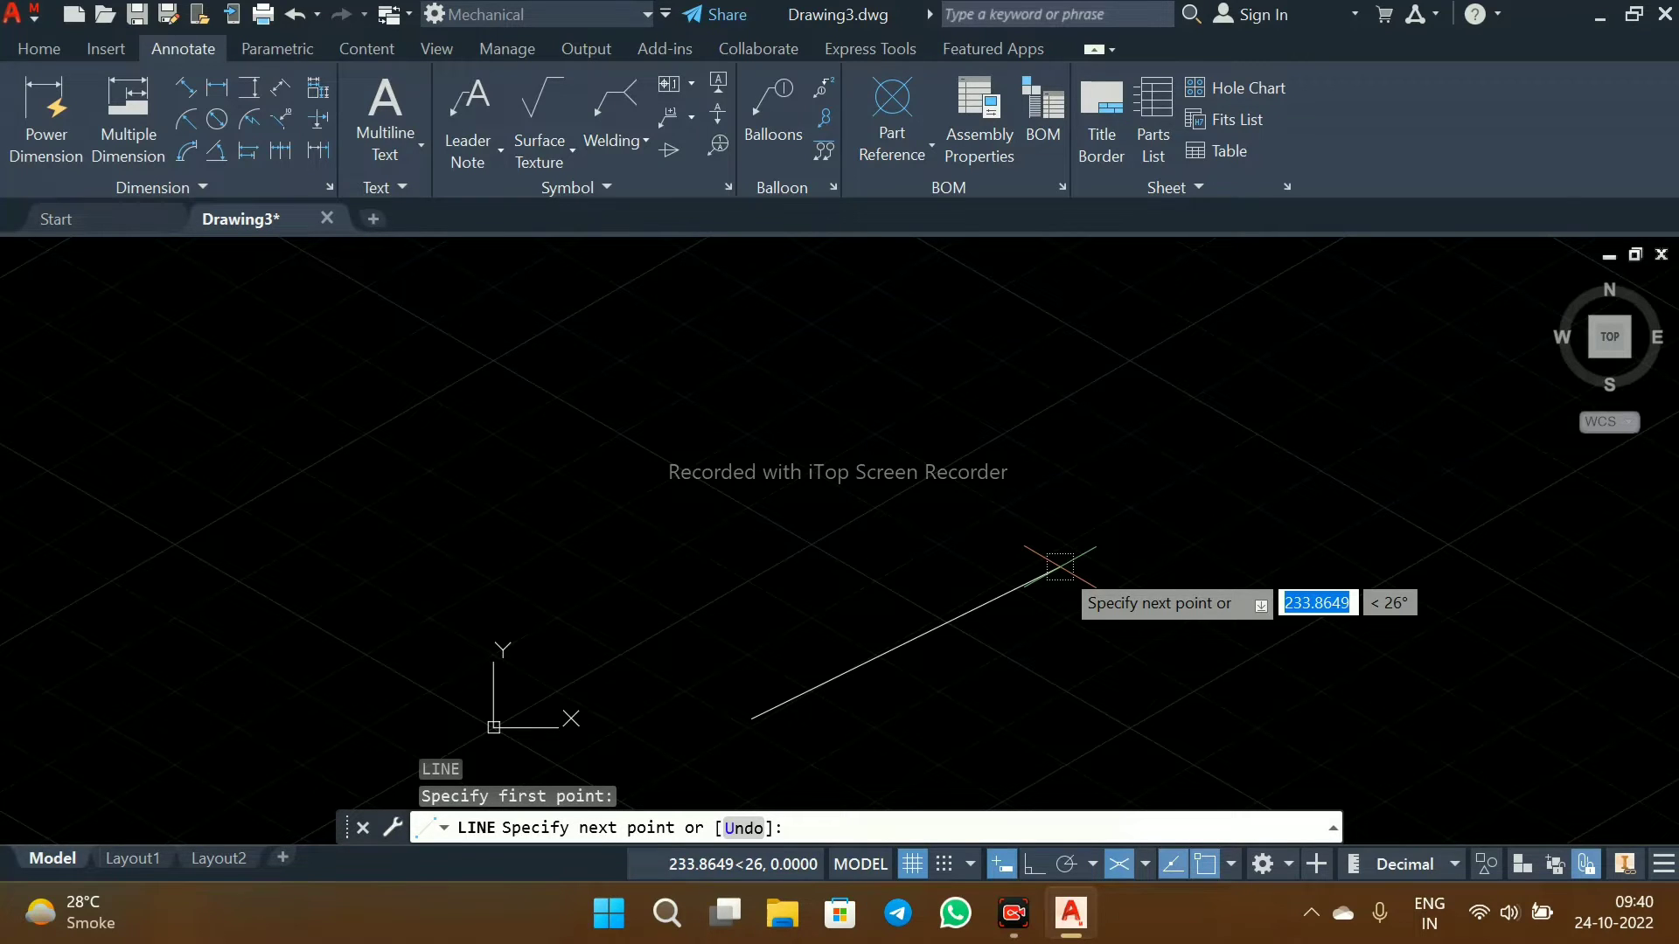
{"action": "key", "text": "F8"}
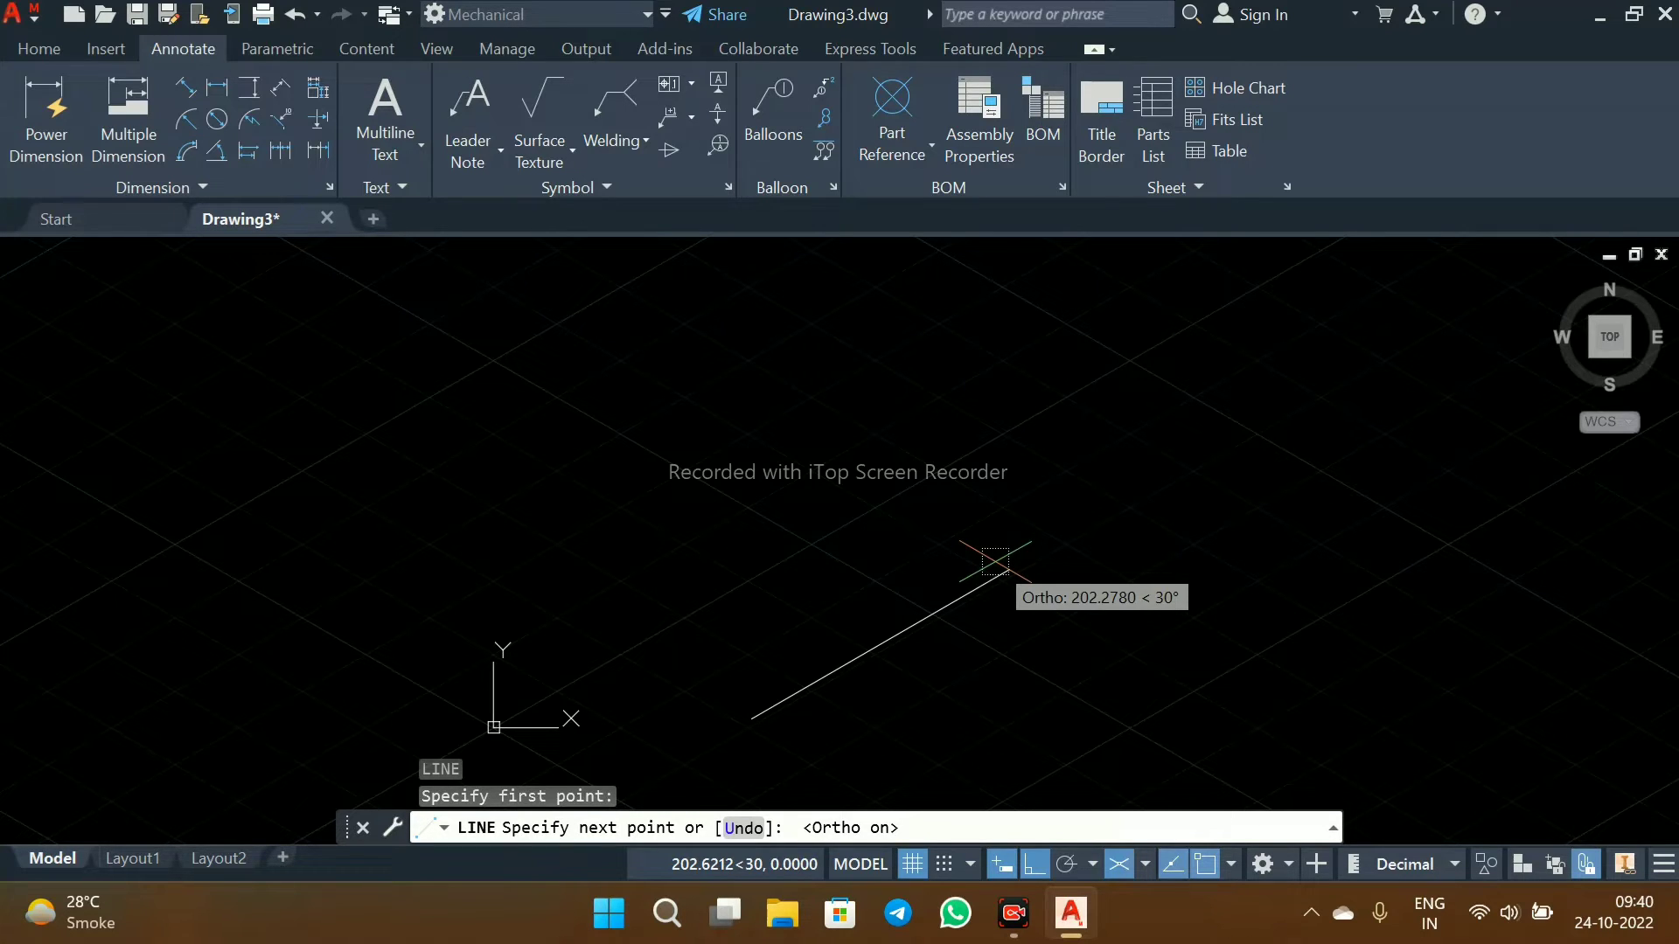
{"action": "type", "text": "36"}
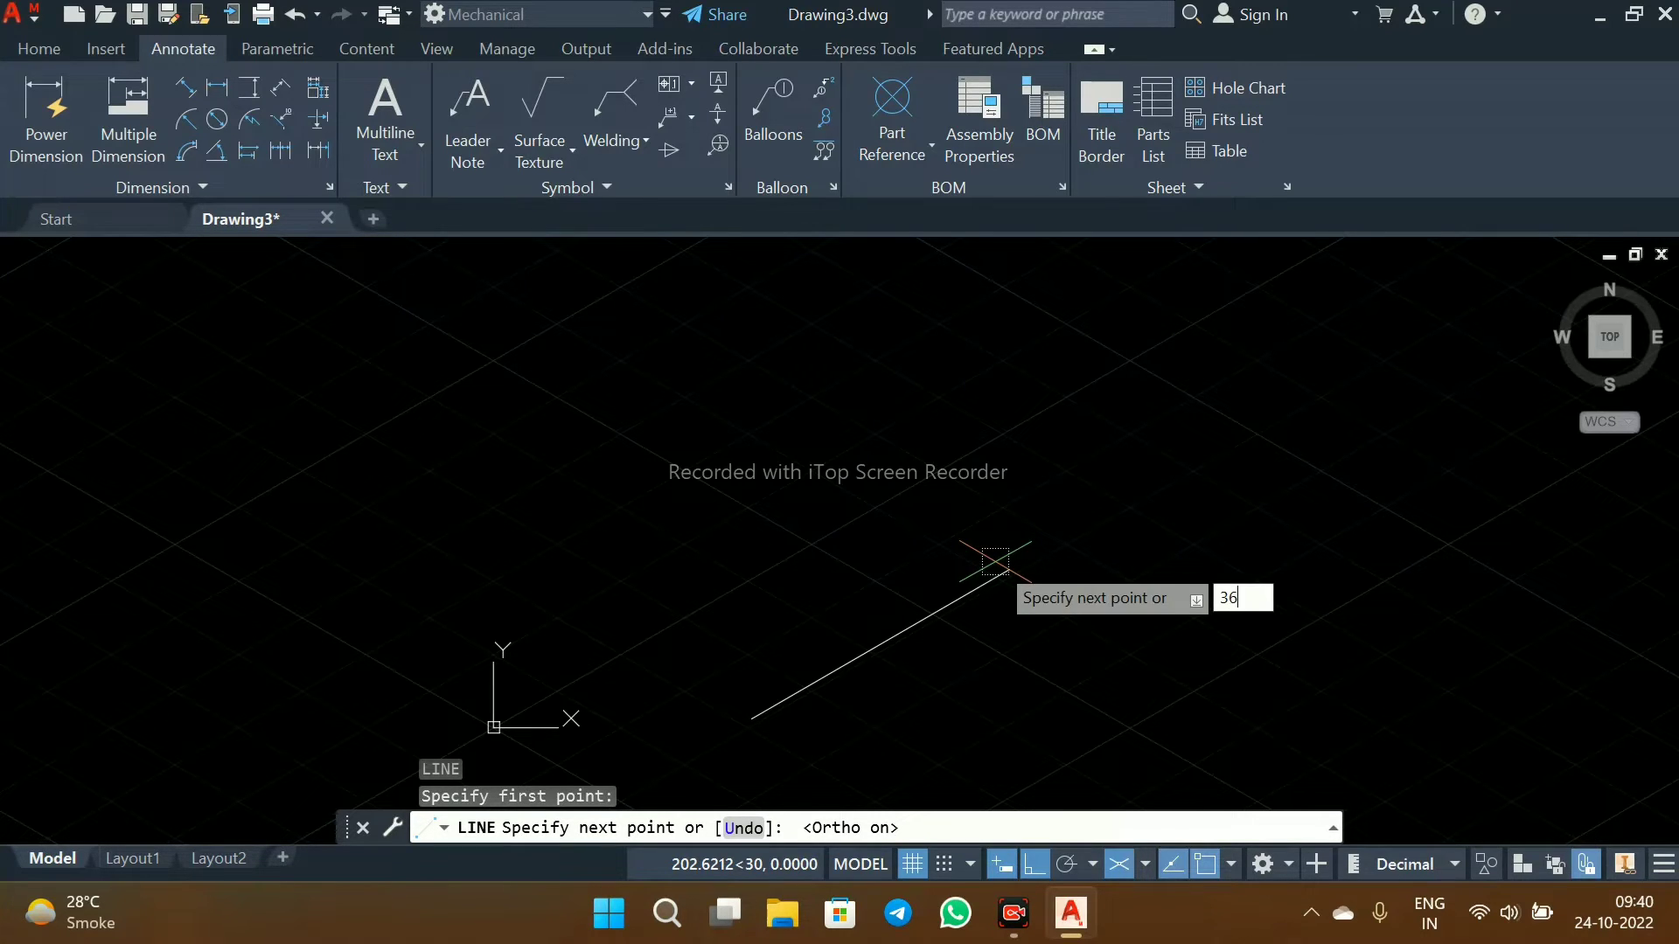
{"action": "key", "text": "Return"}
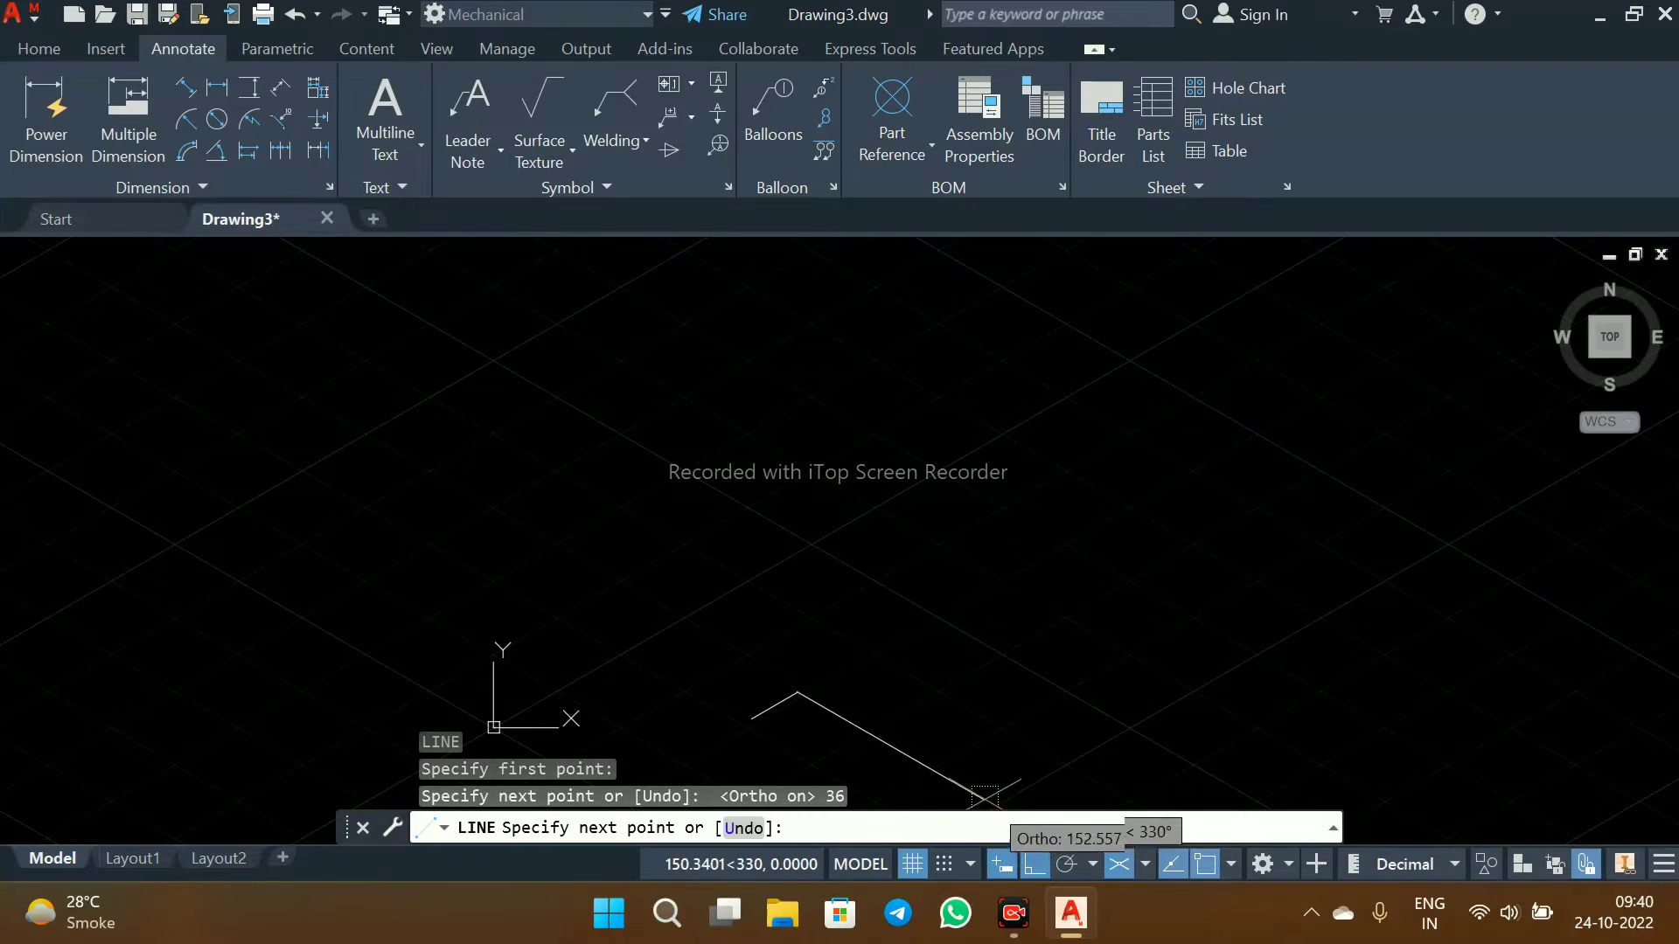
- Switch to the right isoplane and continue the line vertically upward 26 units from the upper end of the 36-unit edge
{"action": "scroll", "coordinate": [811, 710], "scroll_direction": "up", "scroll_amount": 5}
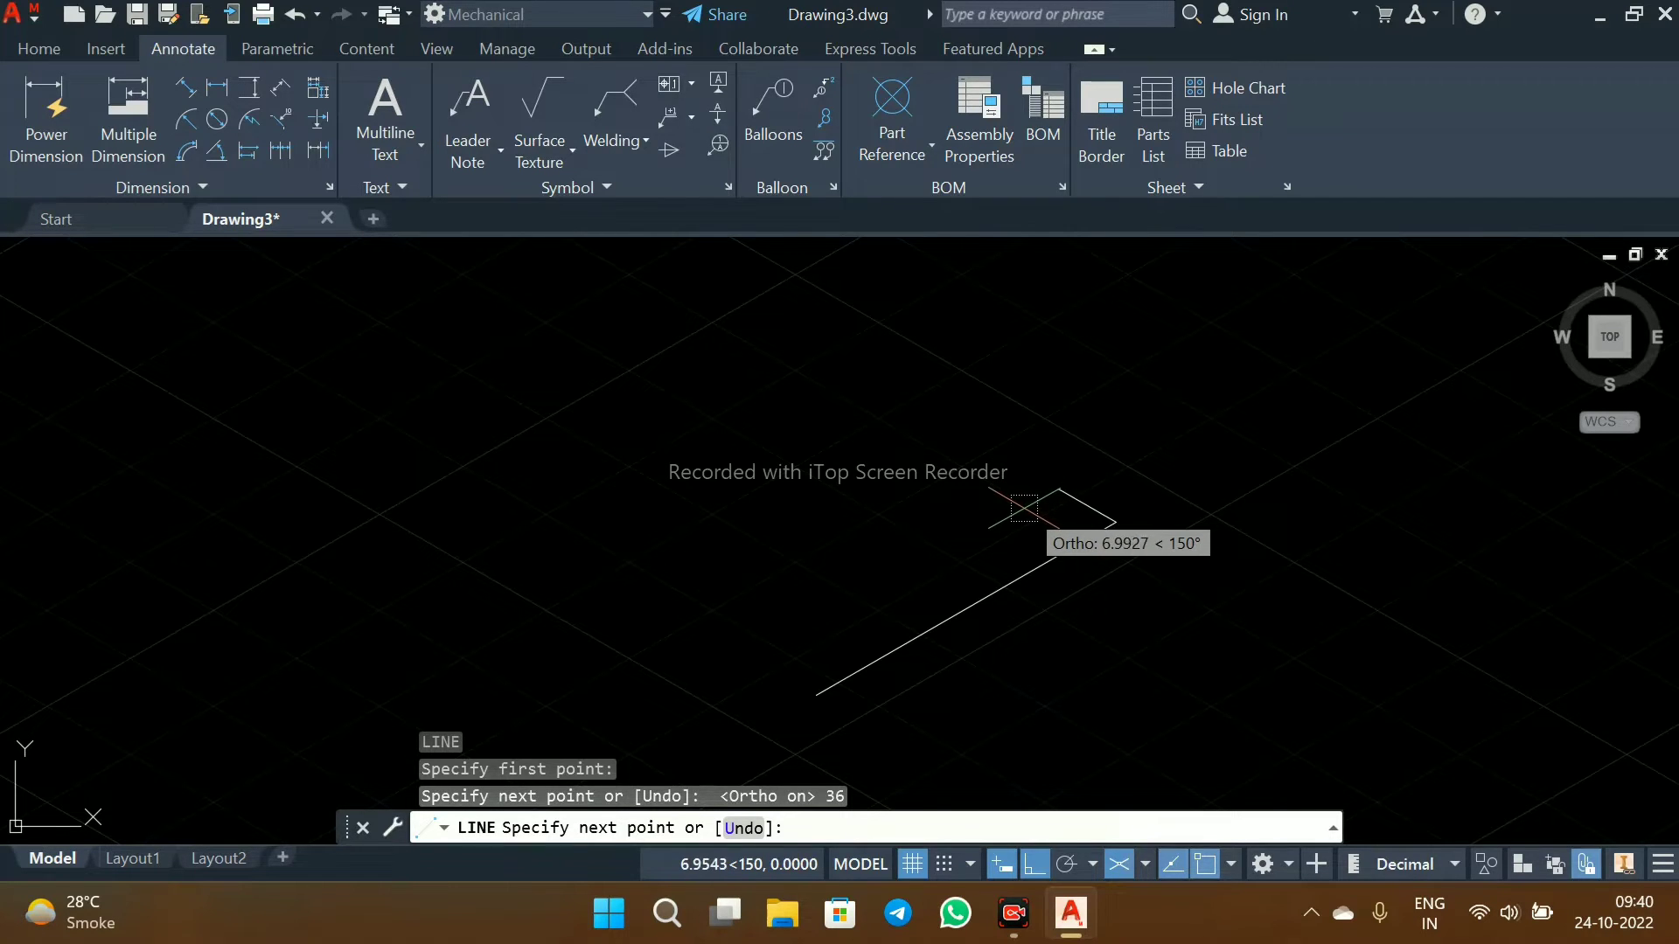
{"action": "key", "text": "F5"}
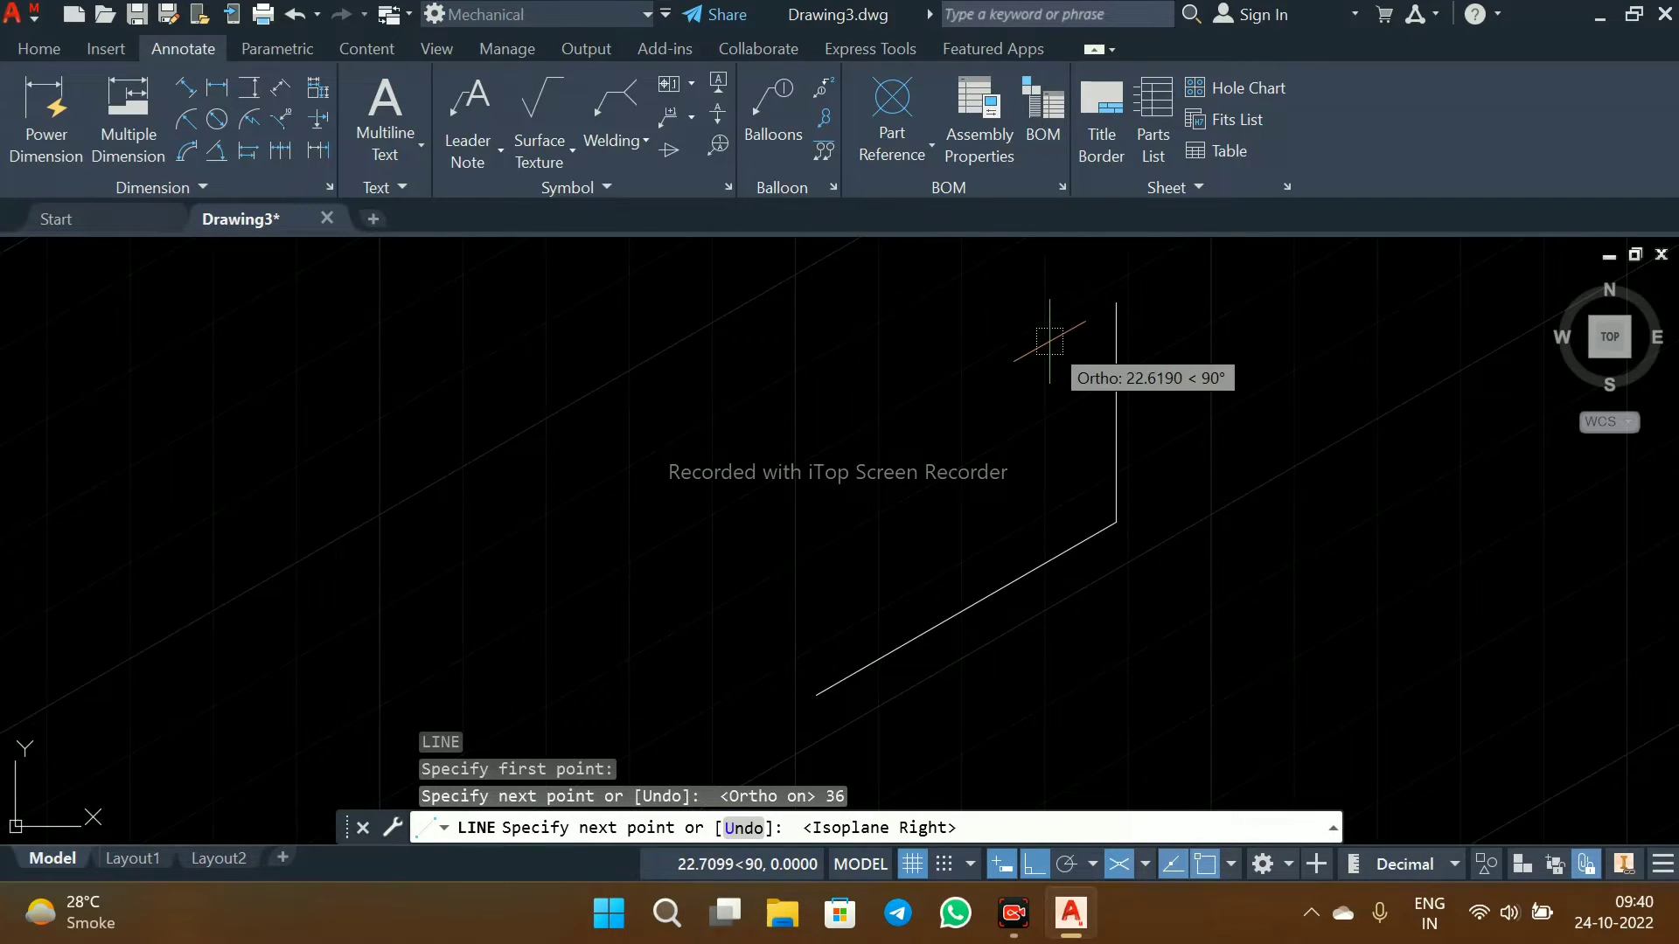
{"action": "middle_click_drag", "start_coordinate": [1042, 350], "coordinate": [1052, 425]}
{"action": "scroll", "coordinate": [1052, 426], "scroll_direction": "down", "scroll_amount": 2}
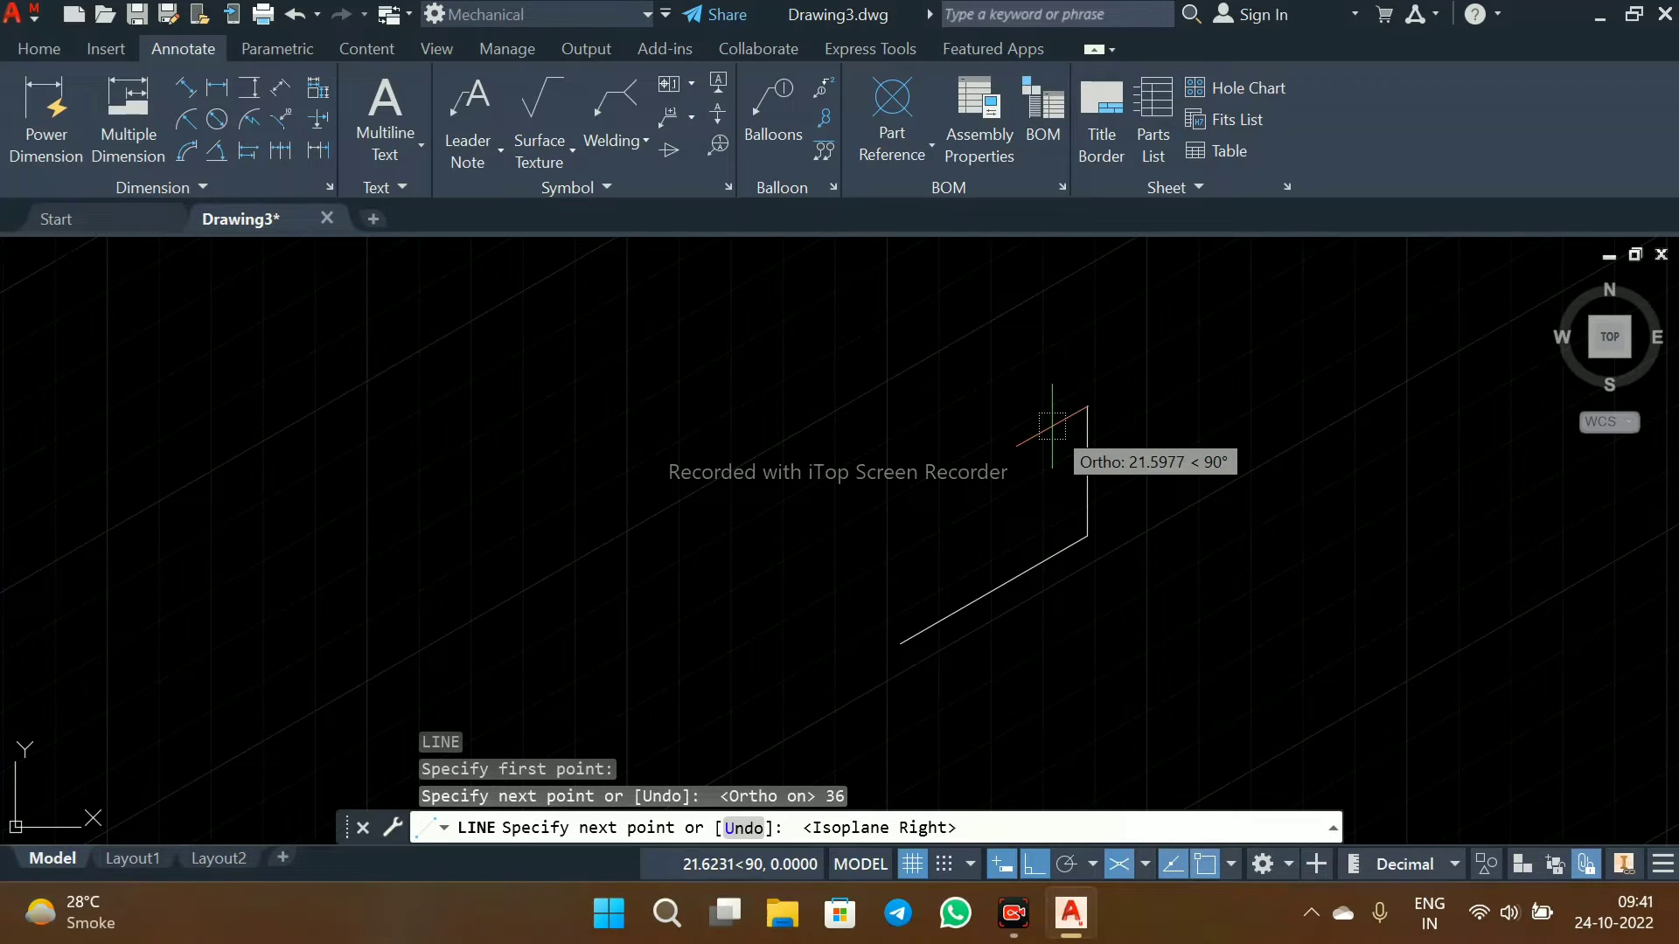
{"action": "type", "text": "26"}
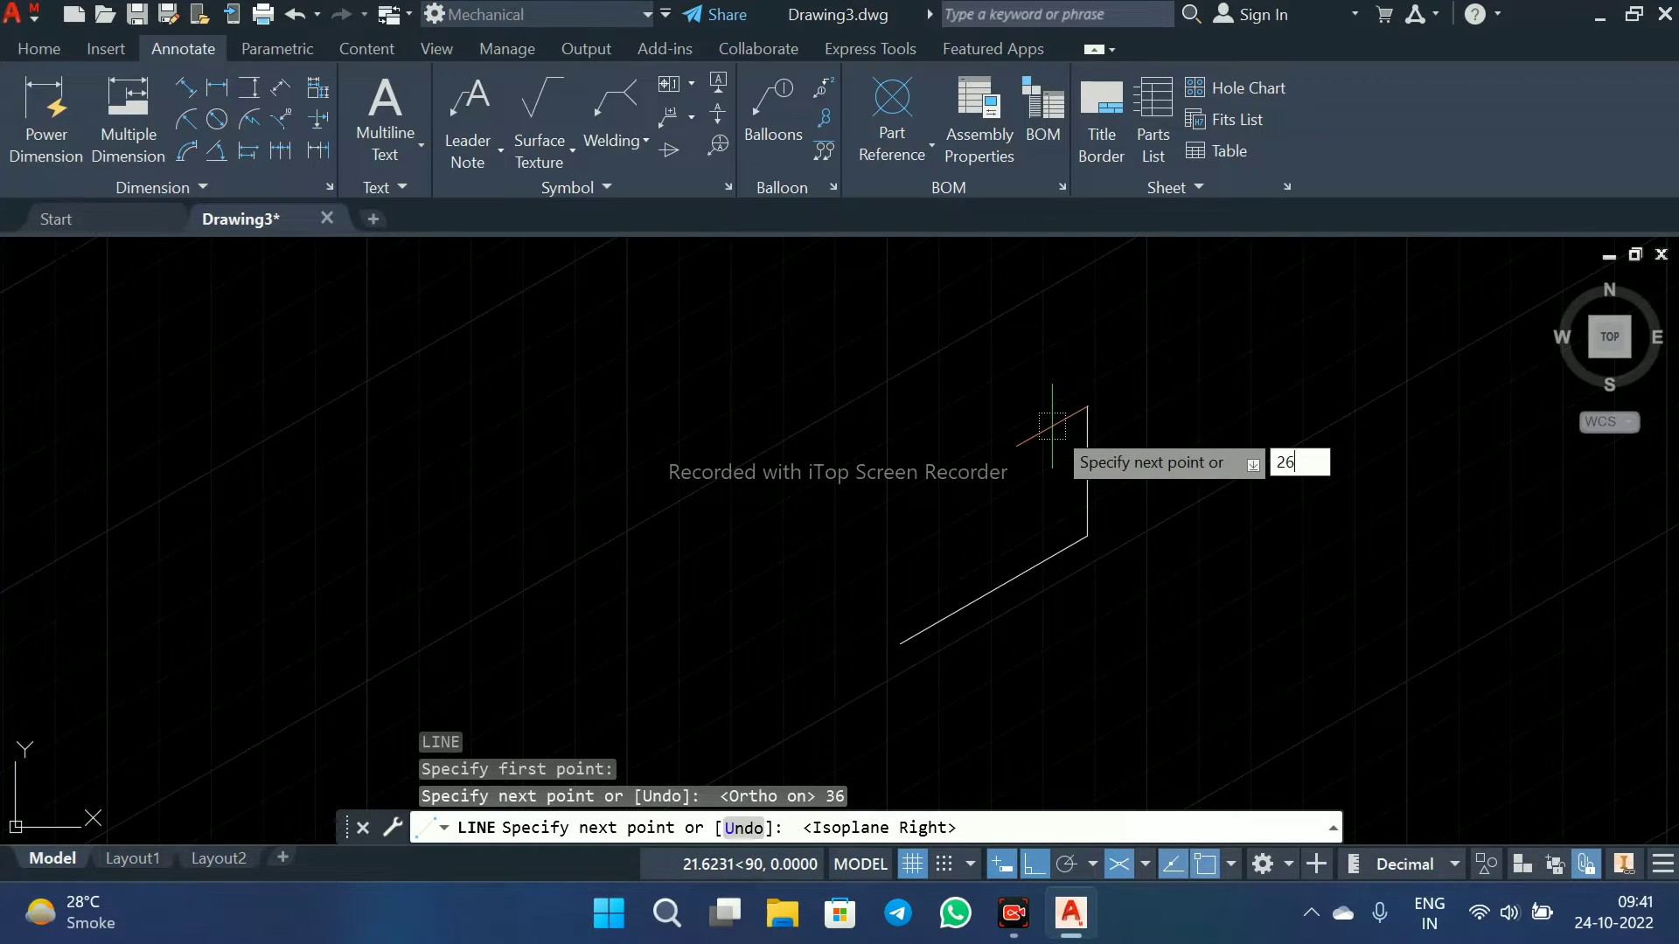
{"action": "key", "text": "Return"}
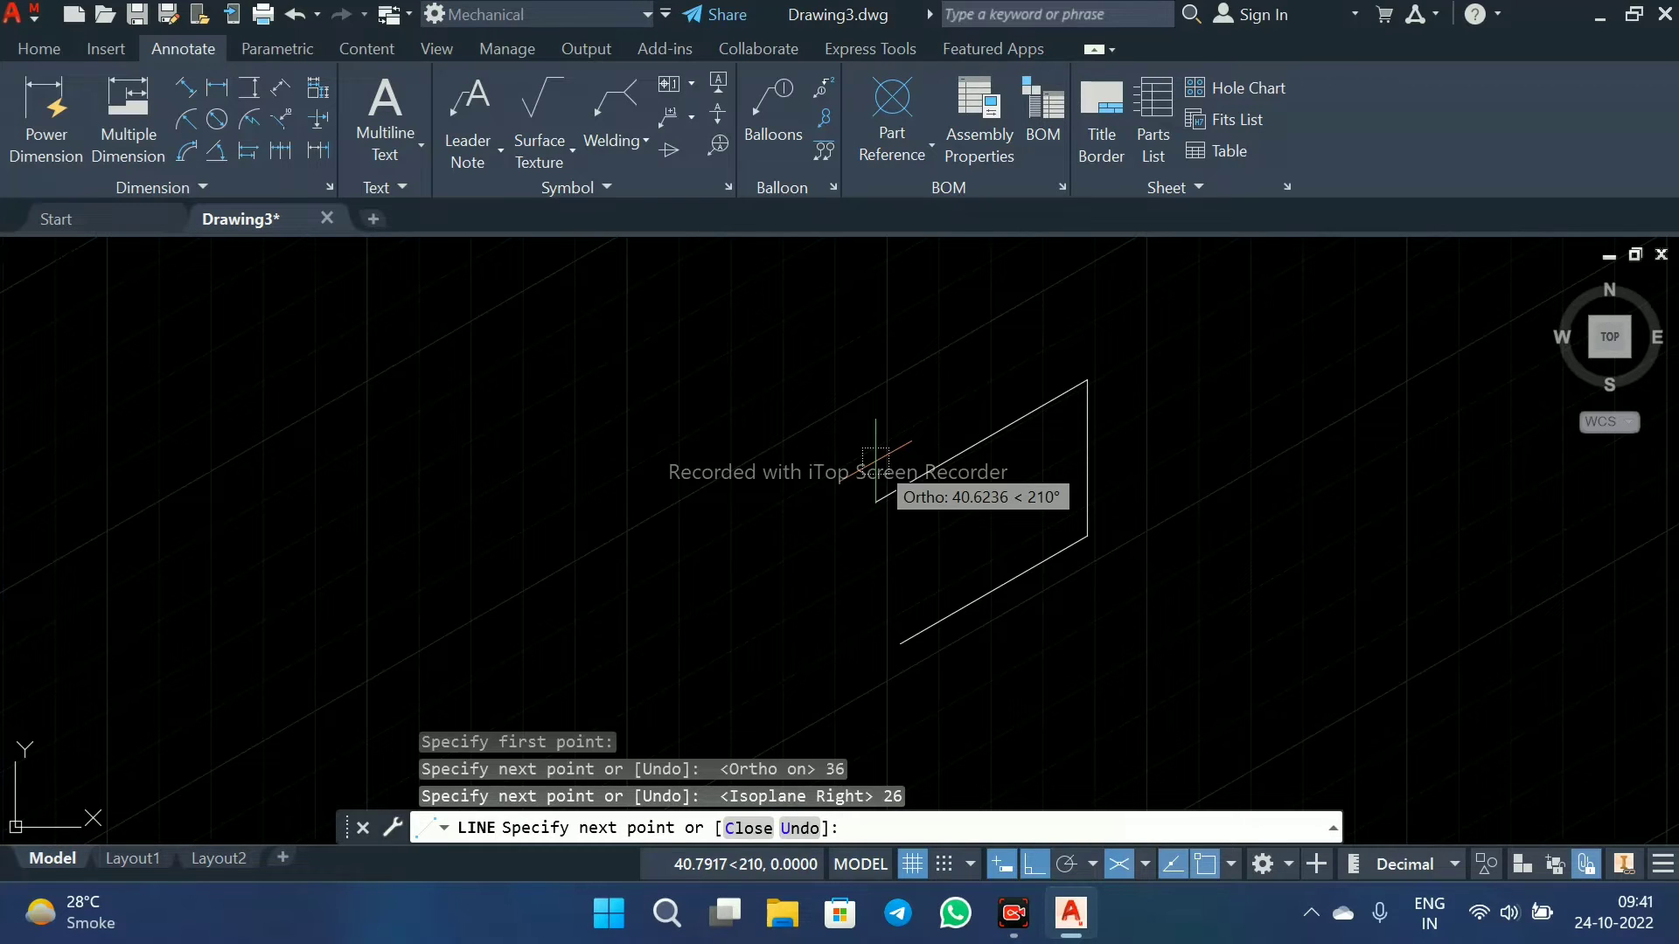
- Complete the right face with a 36-unit line at 210° and a vertical line down to its starting point, then switch to the left isoplane
{"action": "type", "text": "36"}
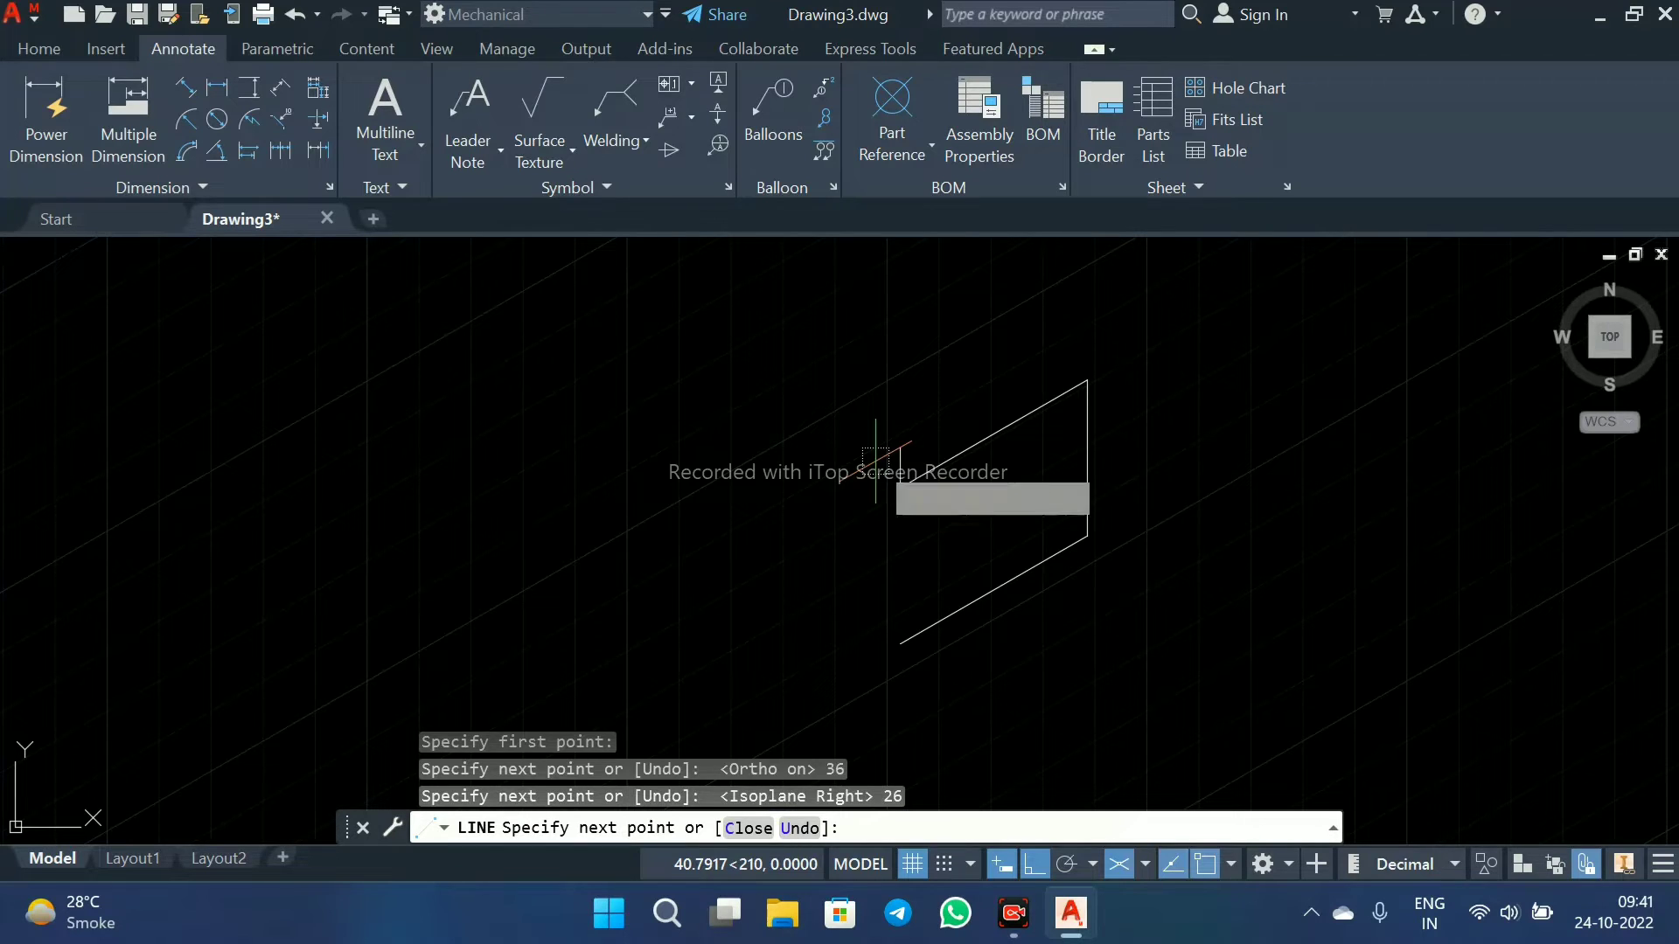
{"action": "key", "text": "Return"}
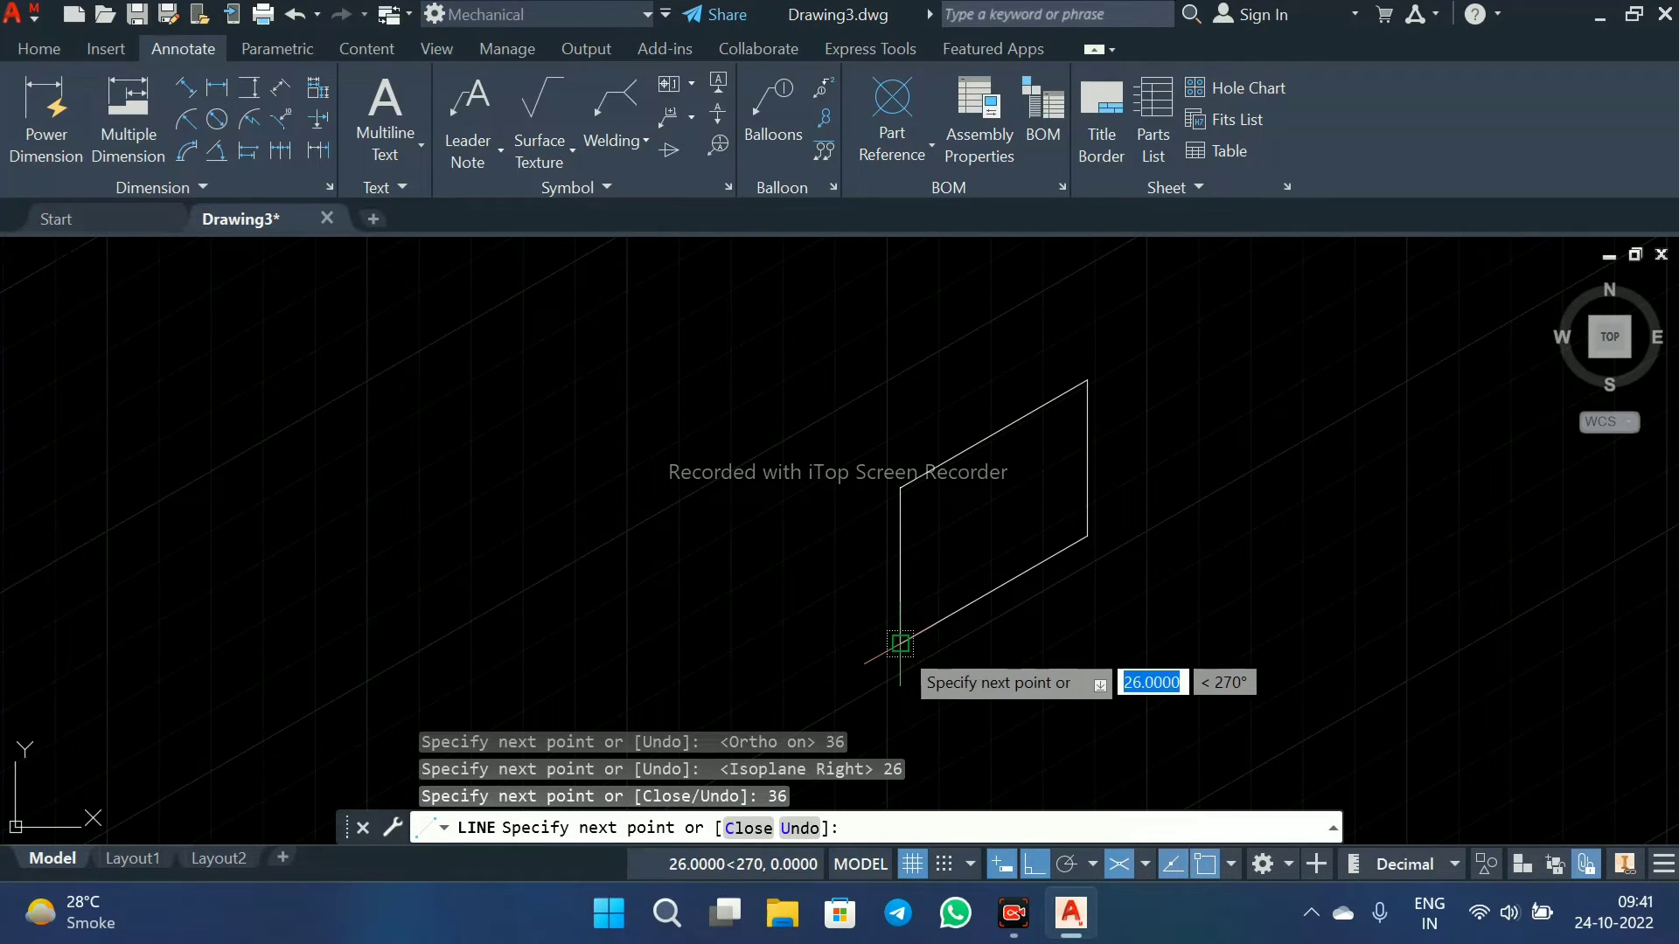
{"action": "left_click", "coordinate": [900, 644]}
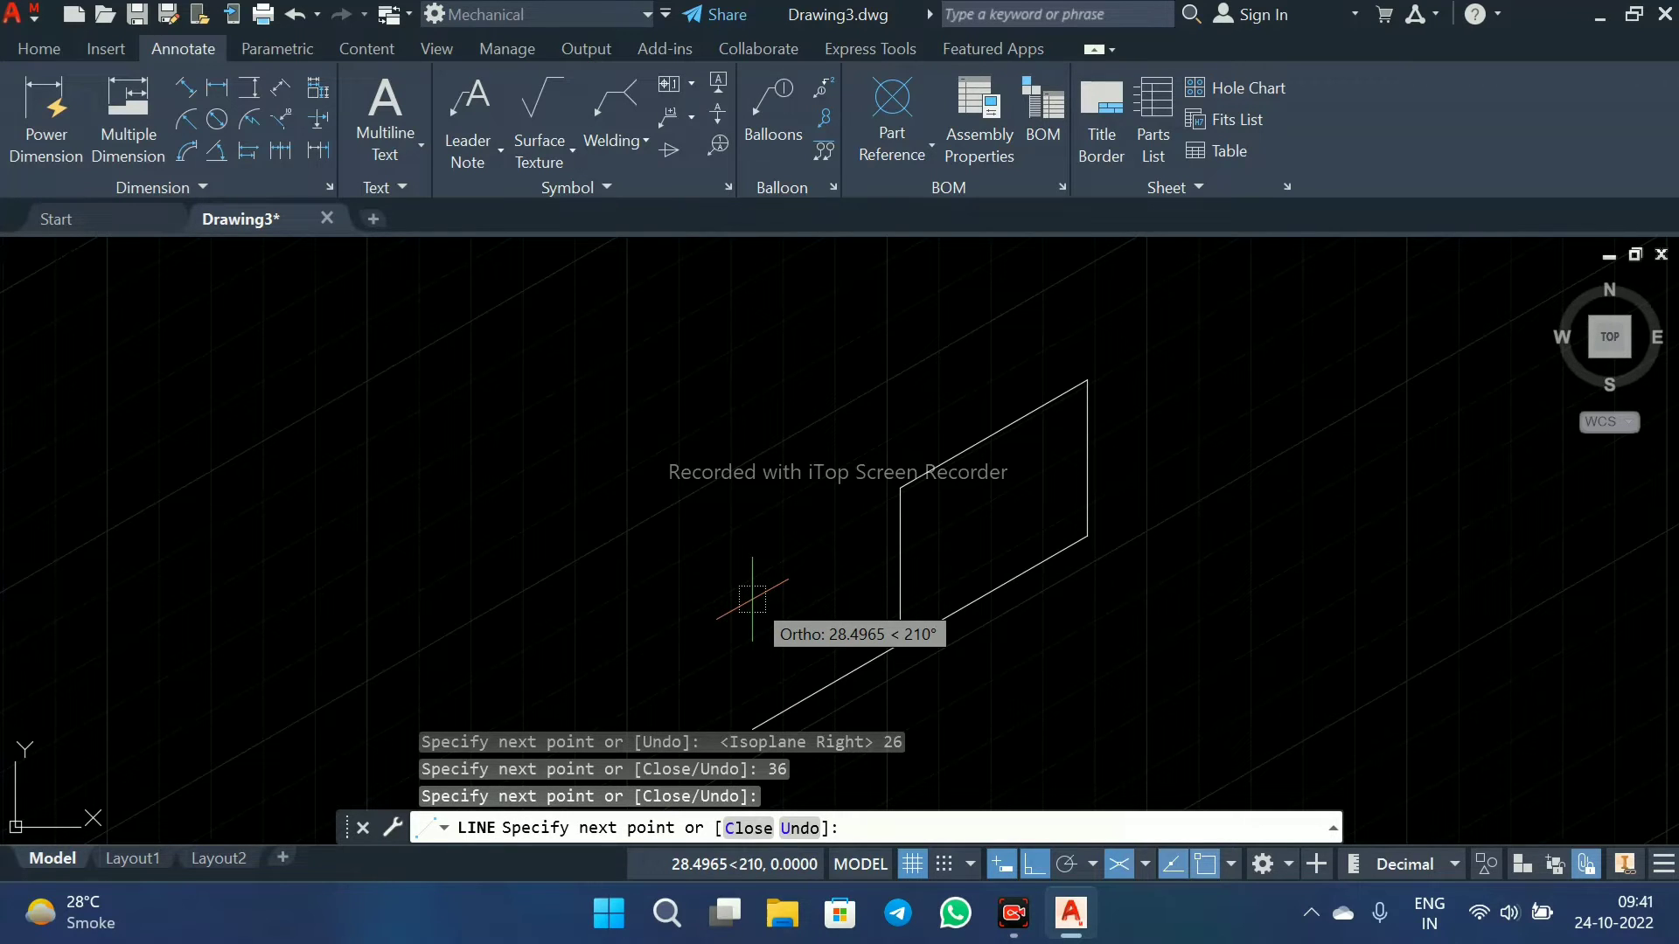
{"action": "key", "text": "F5"}
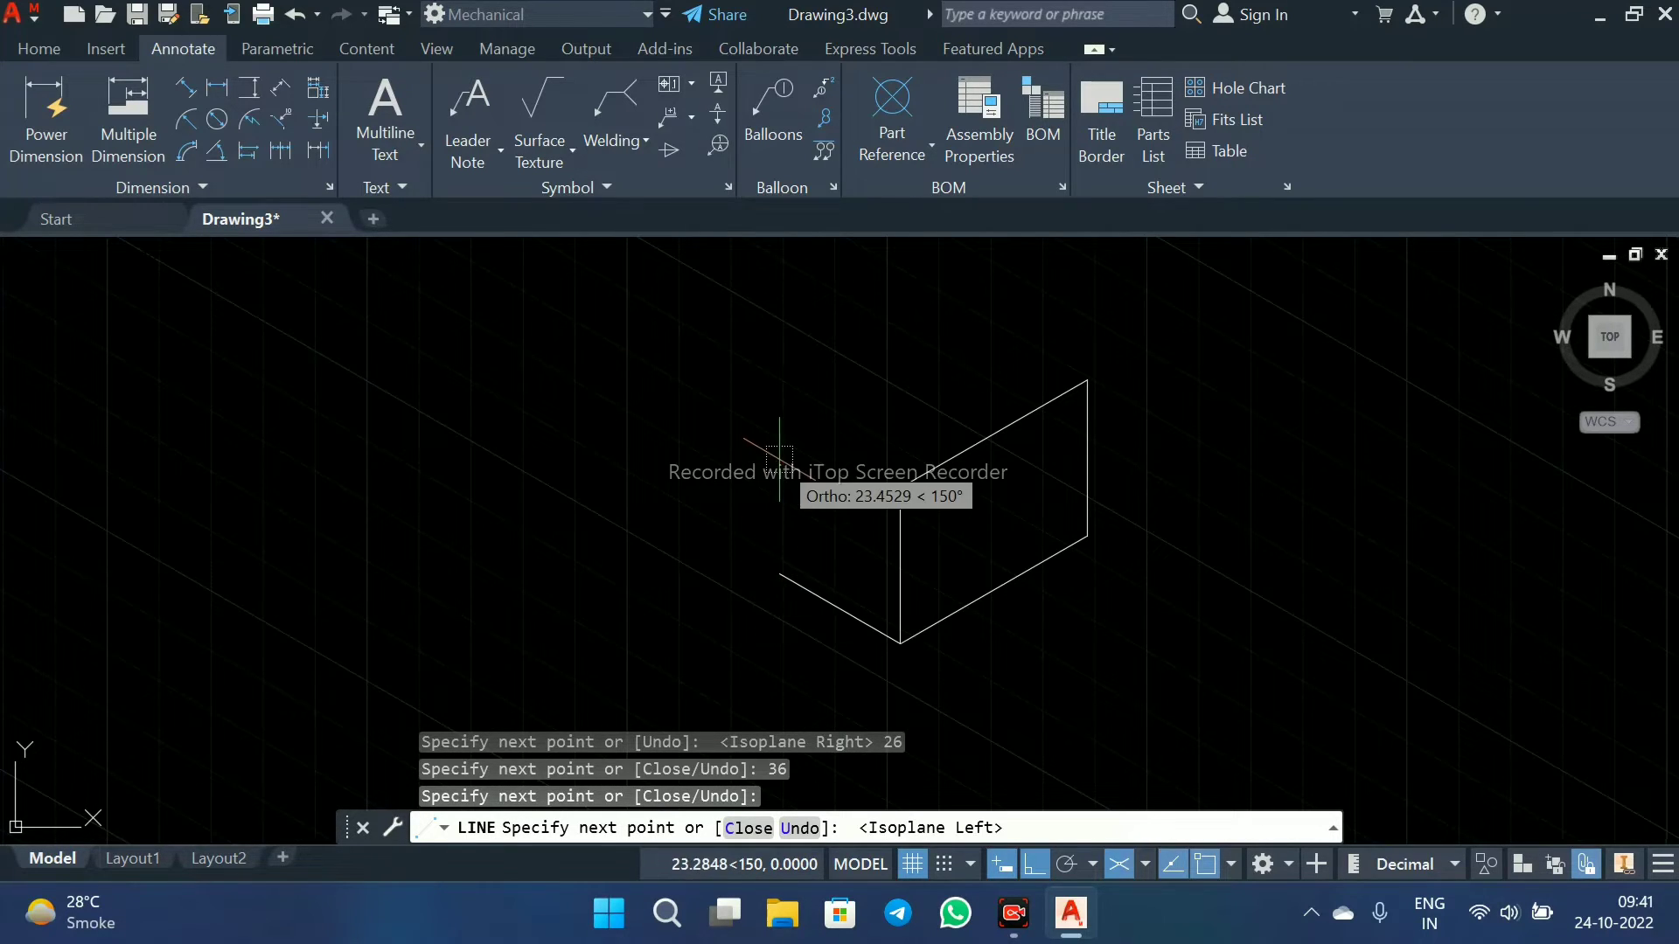
{"action": "scroll", "coordinate": [805, 538], "scroll_direction": "up", "scroll_amount": 2}
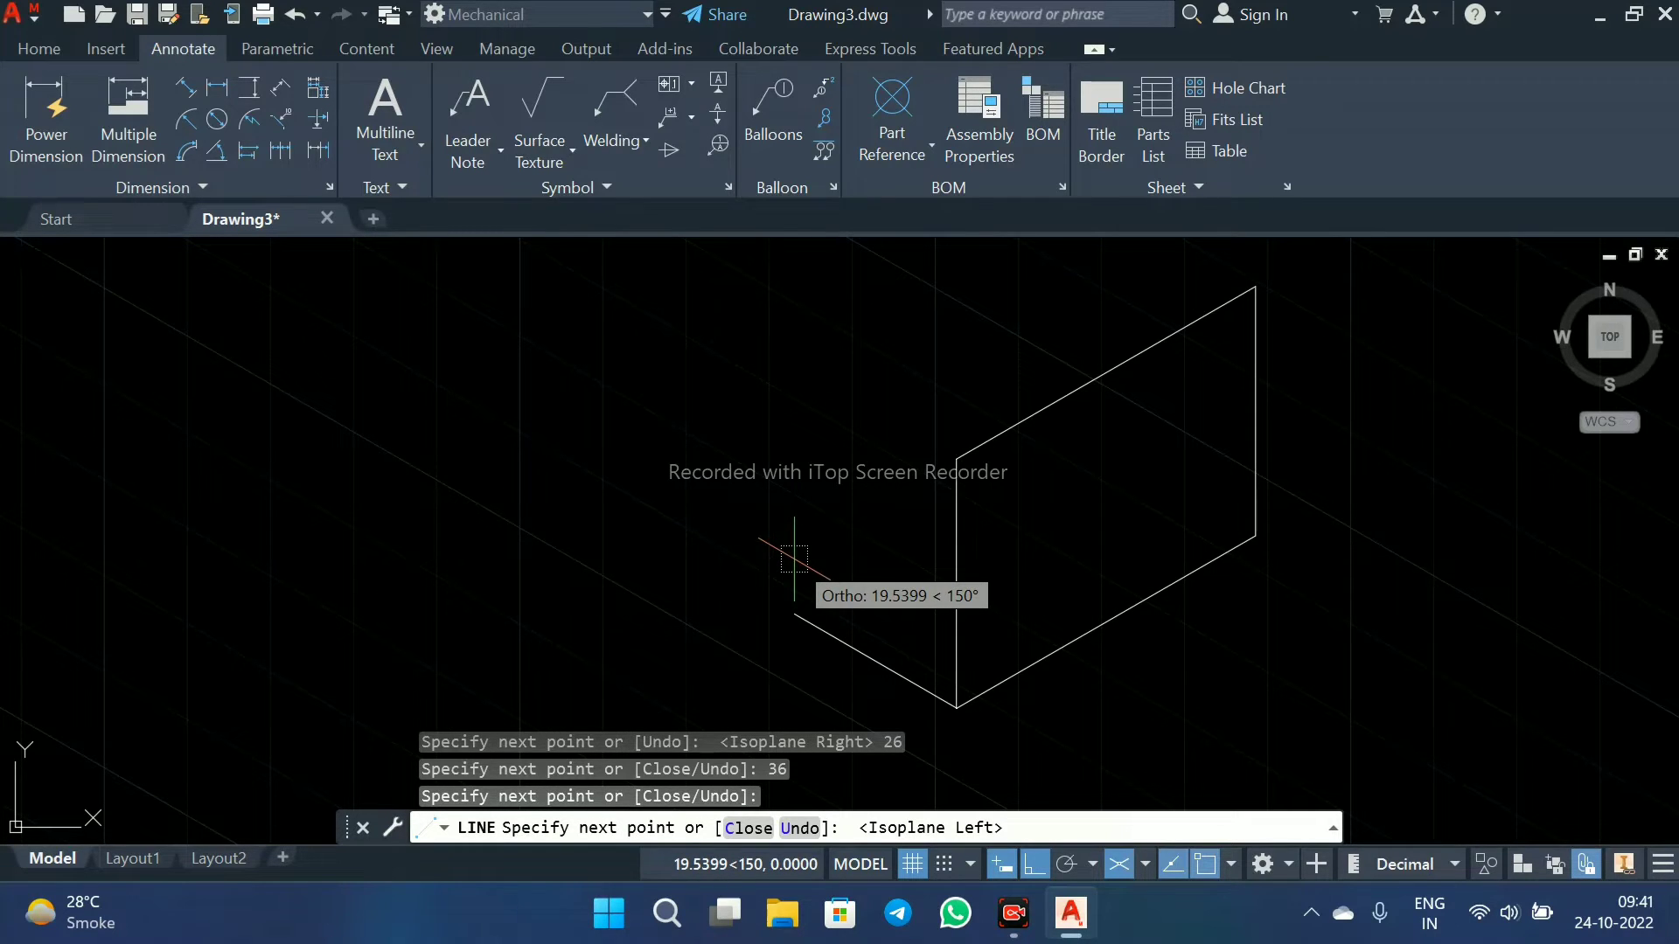
{"action": "type", "text": "20"}
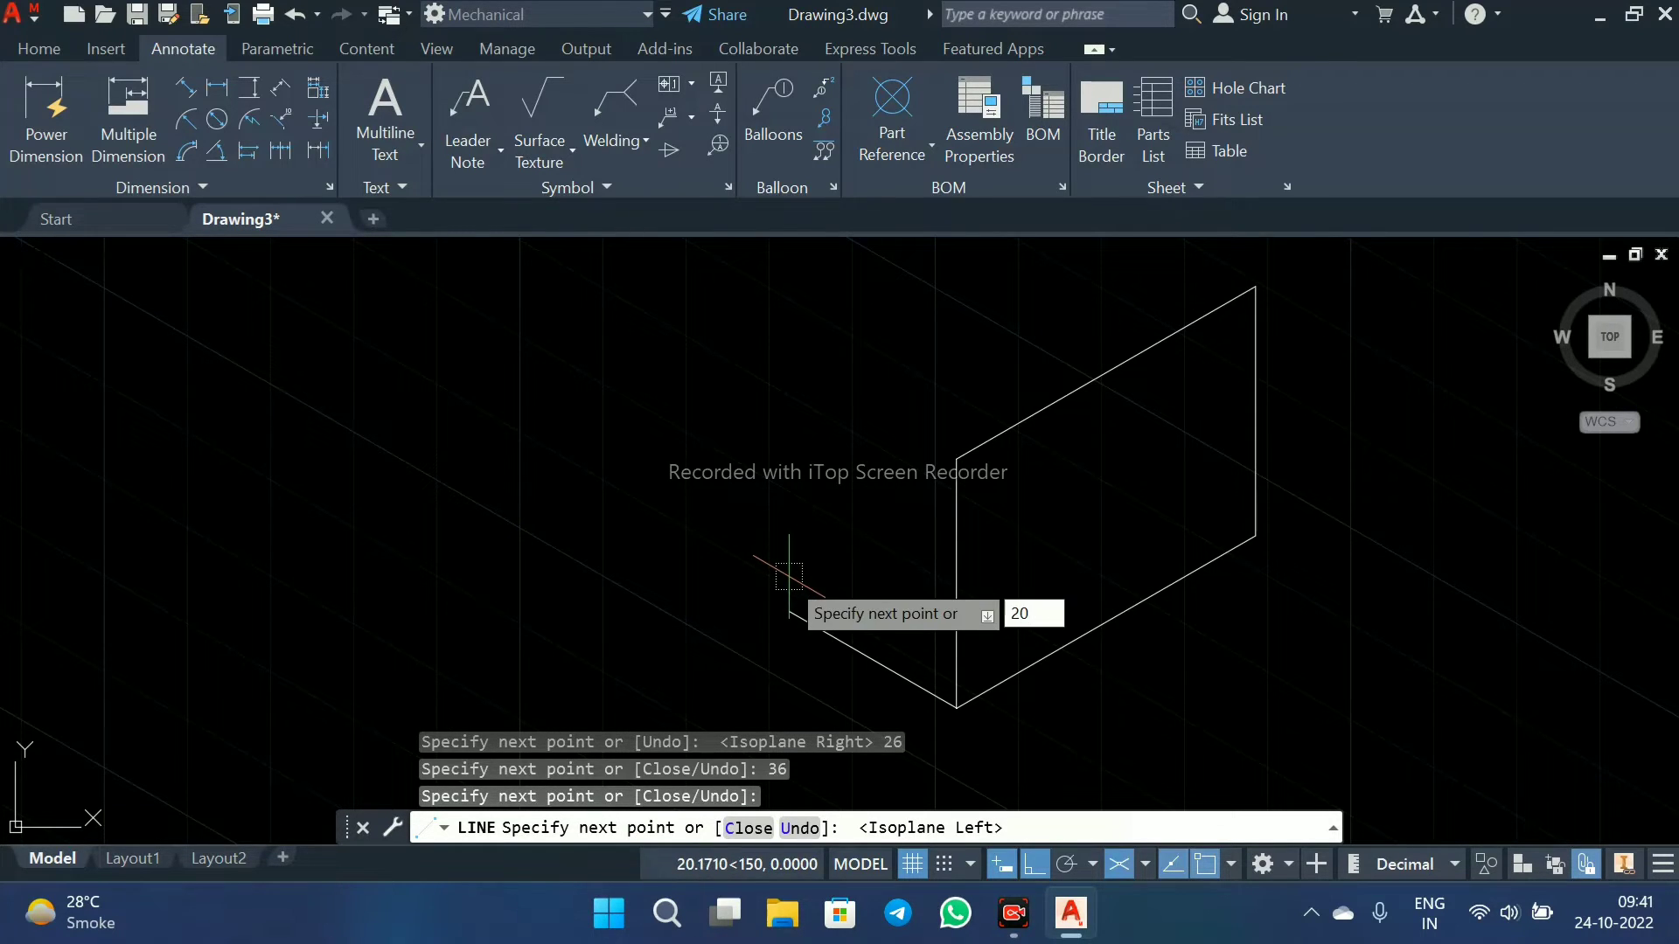
{"action": "key", "text": "Return"}
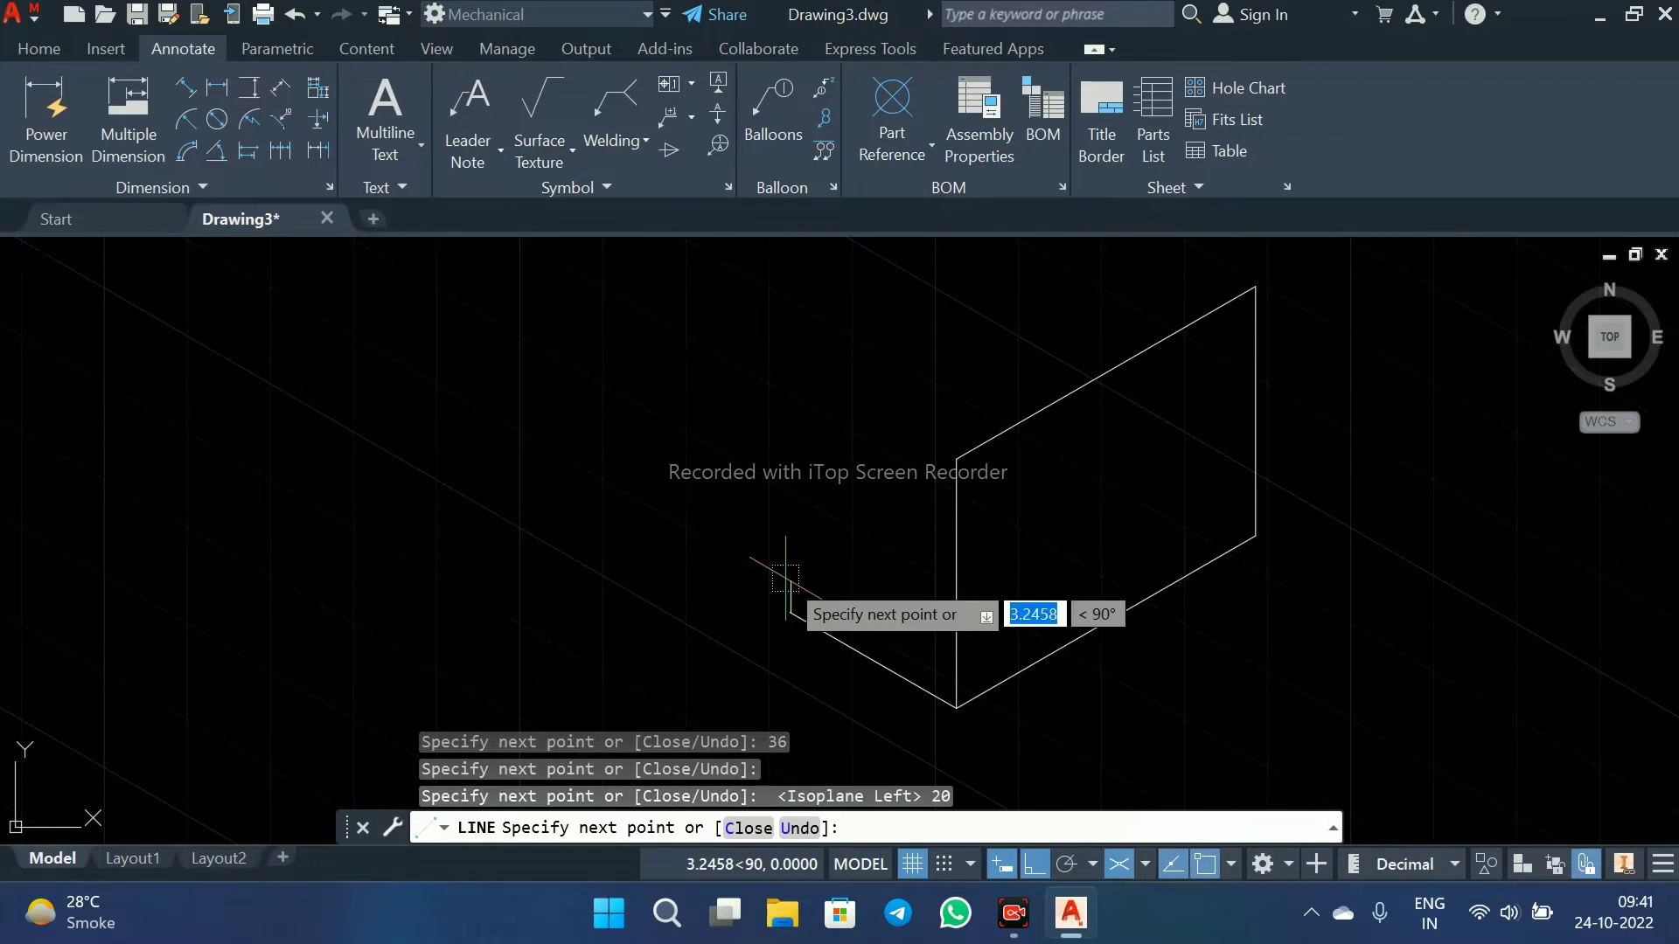
{"action": "key", "text": "Escape"}
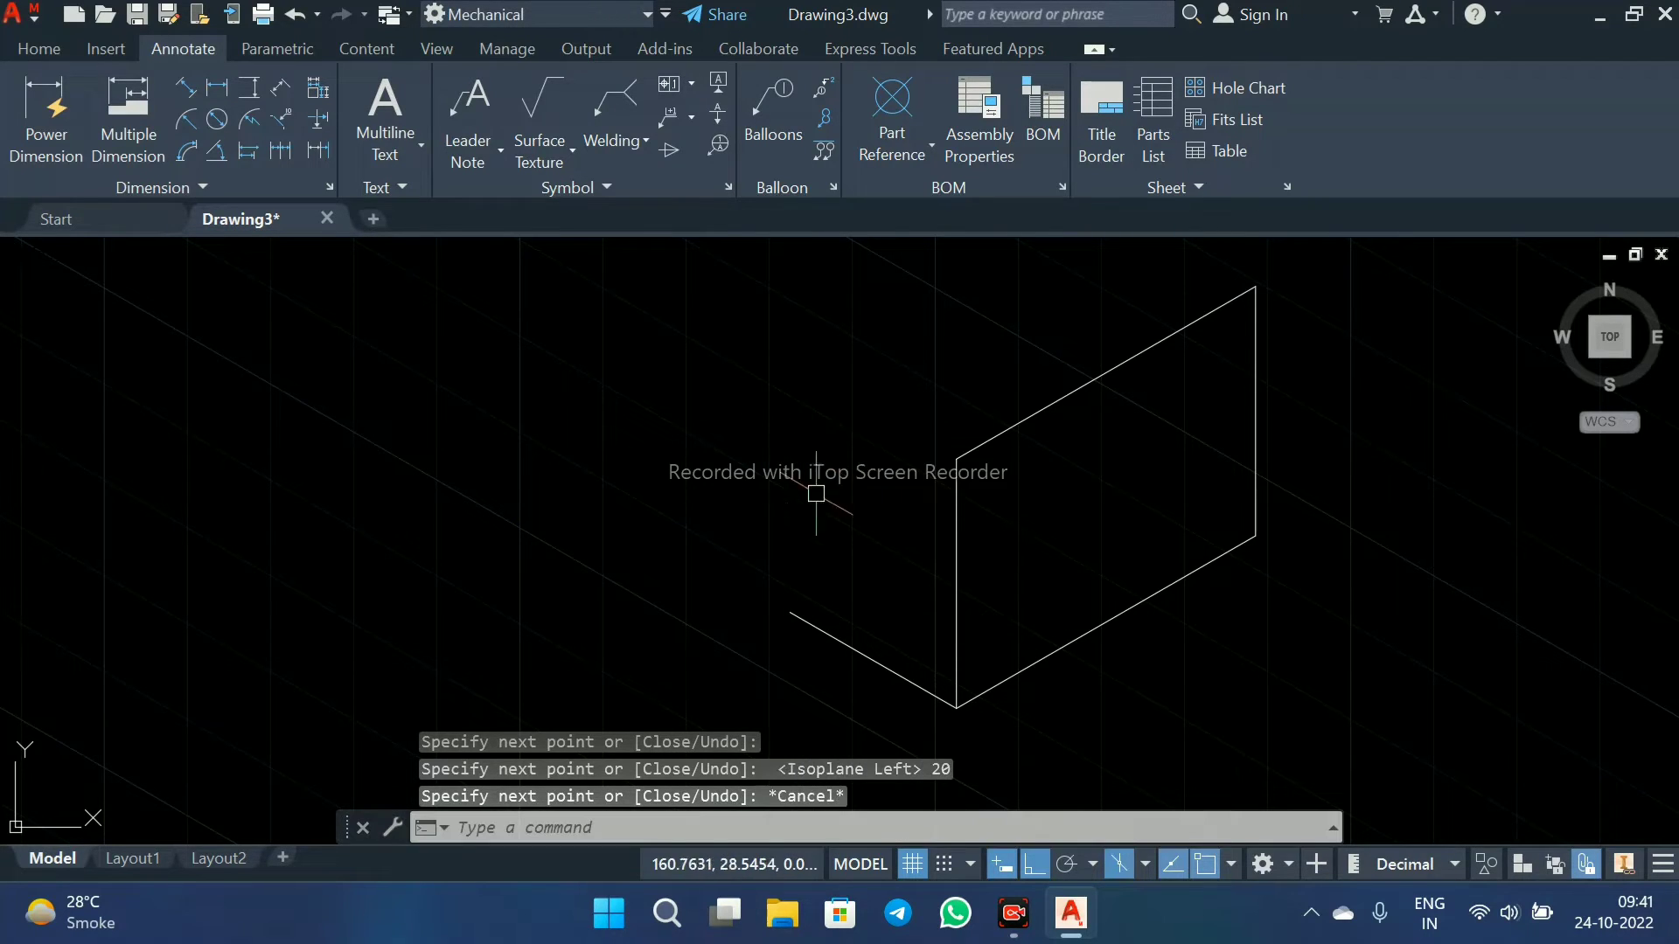
{"action": "left_click", "coordinate": [847, 654]}
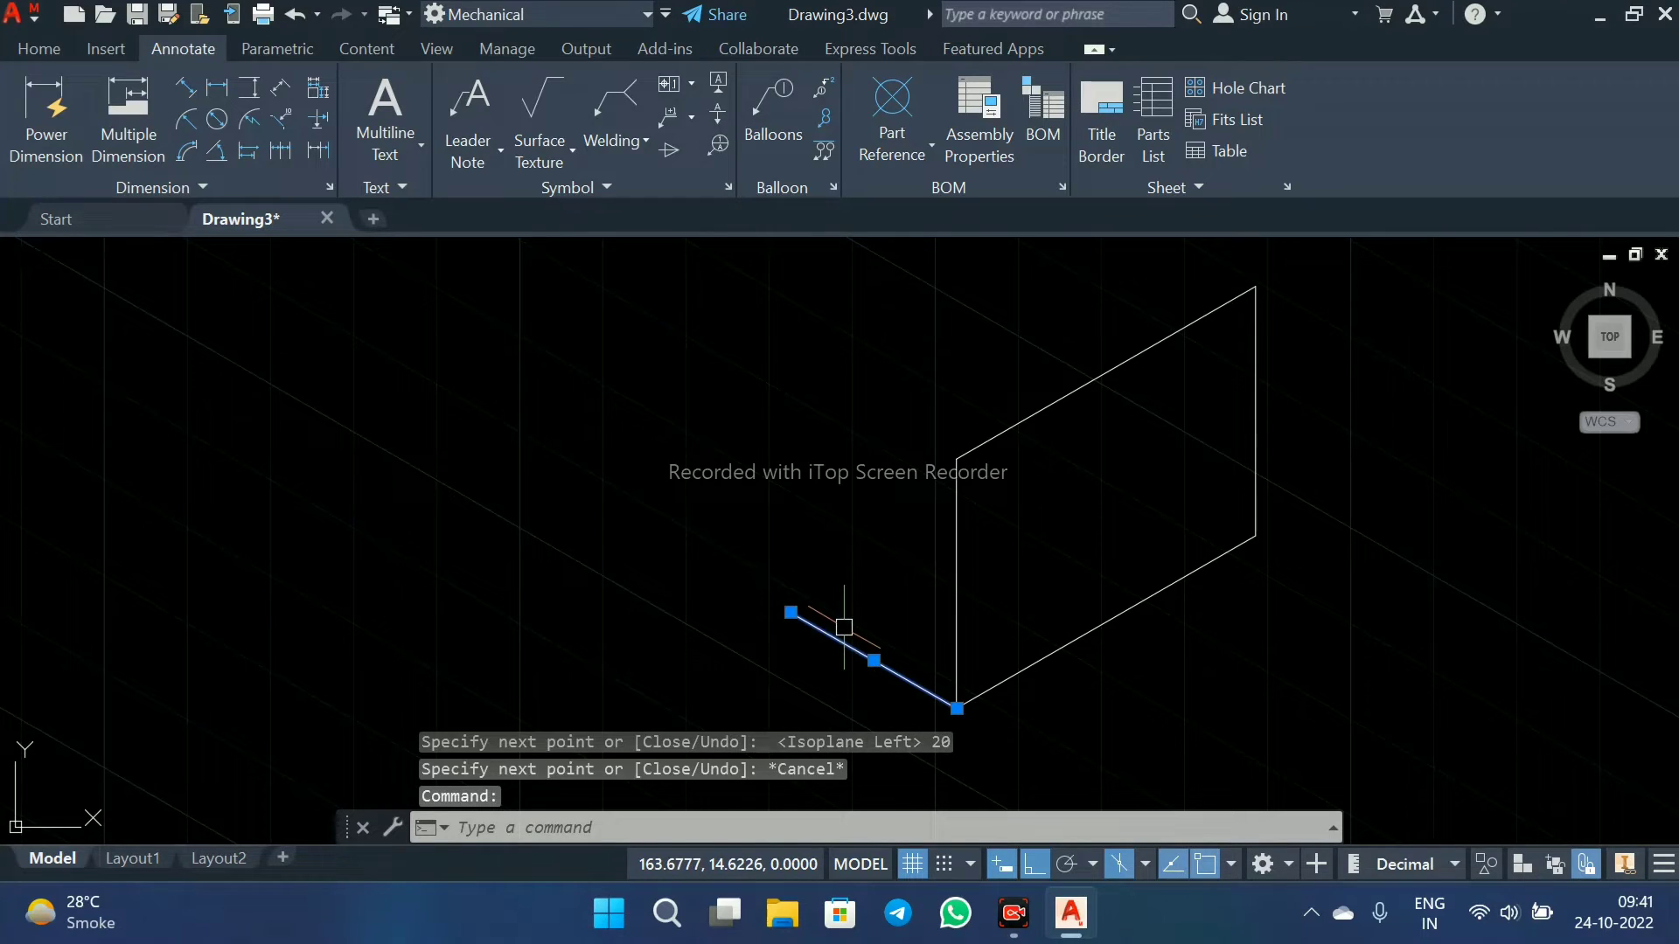
{"action": "key", "text": "Delete"}
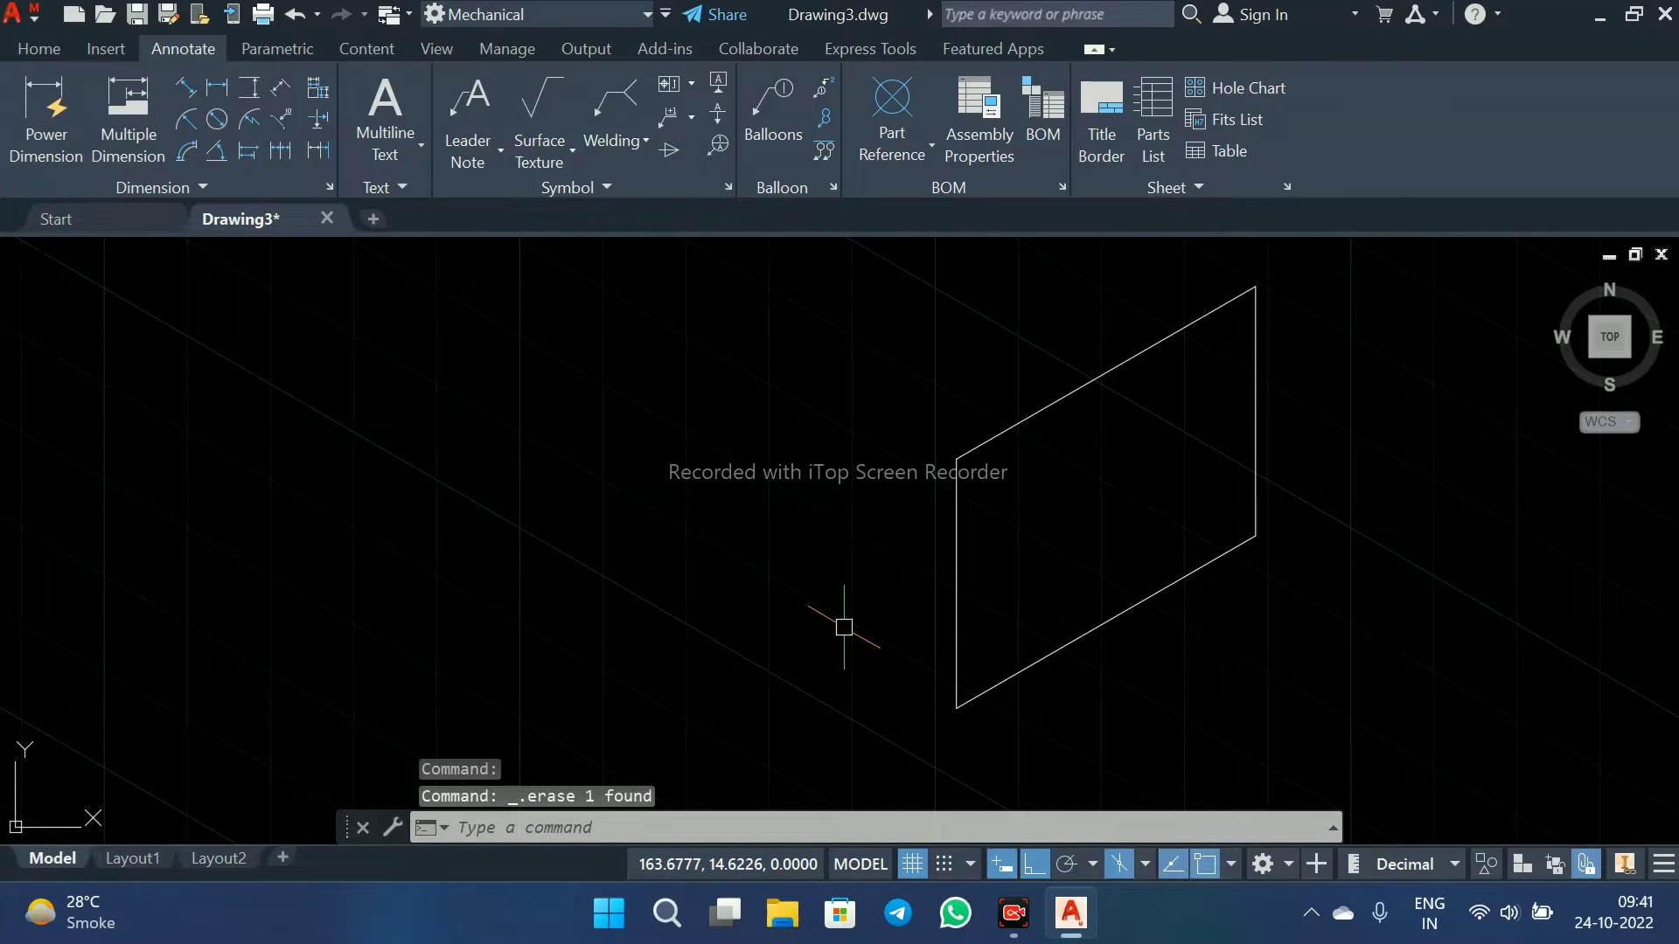
- Draw the left face from the block's lower front corner: 30 units at 150°, 26 units upward, and back to the upper front corner
{"action": "type", "text": "l"}
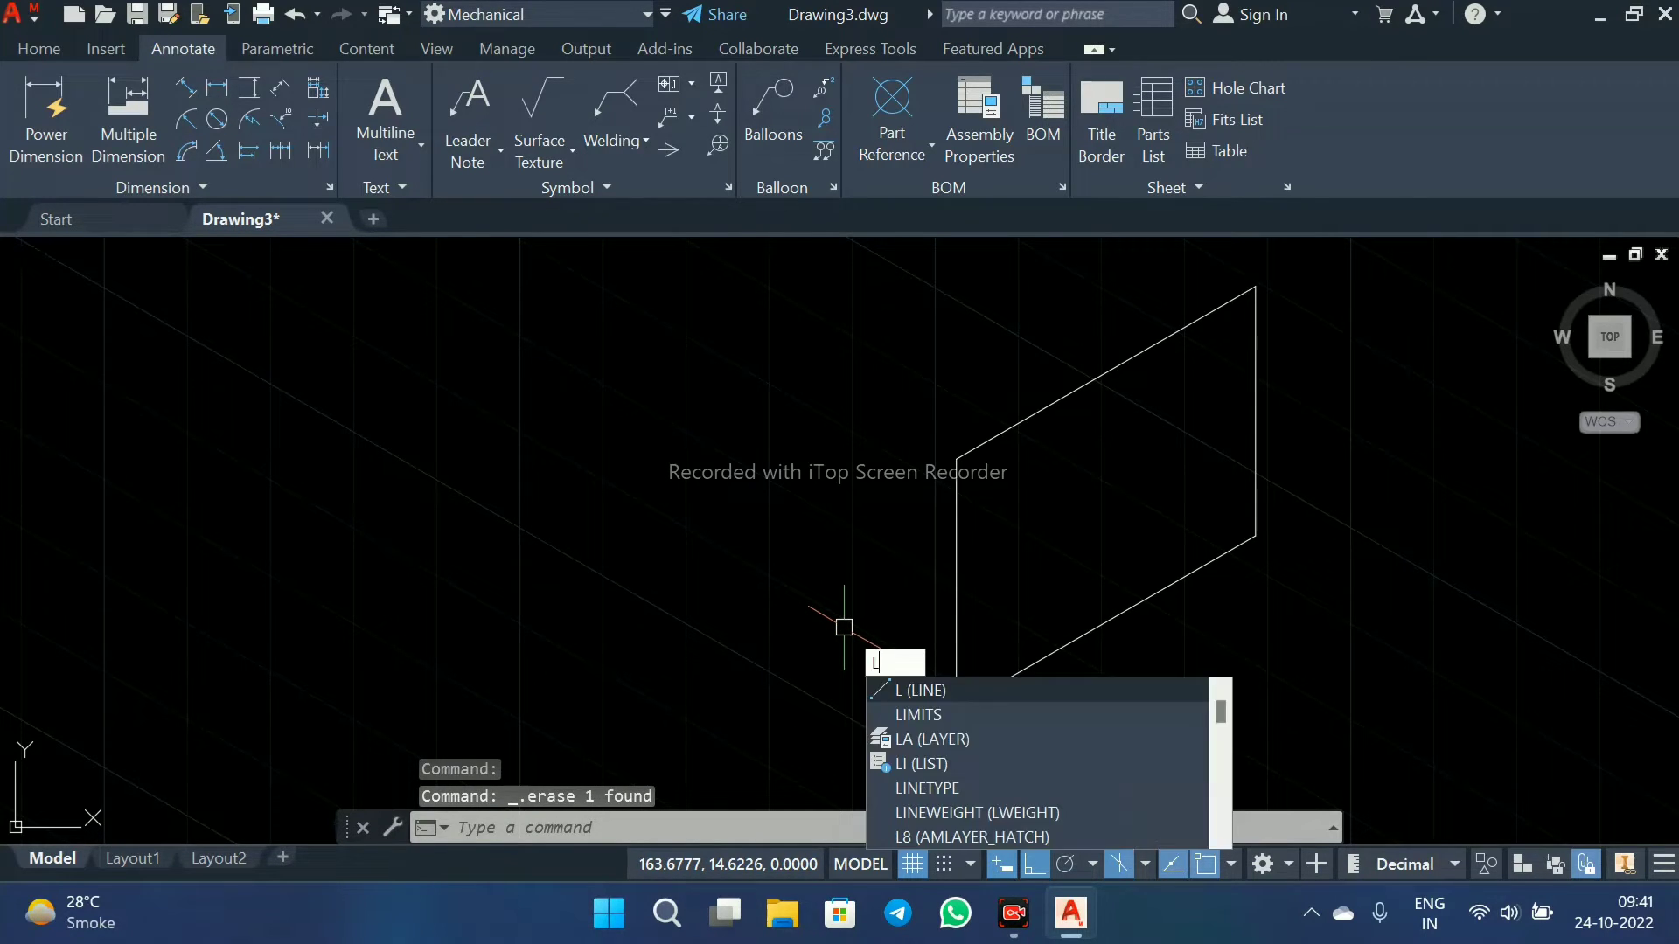
{"action": "key", "text": "Return"}
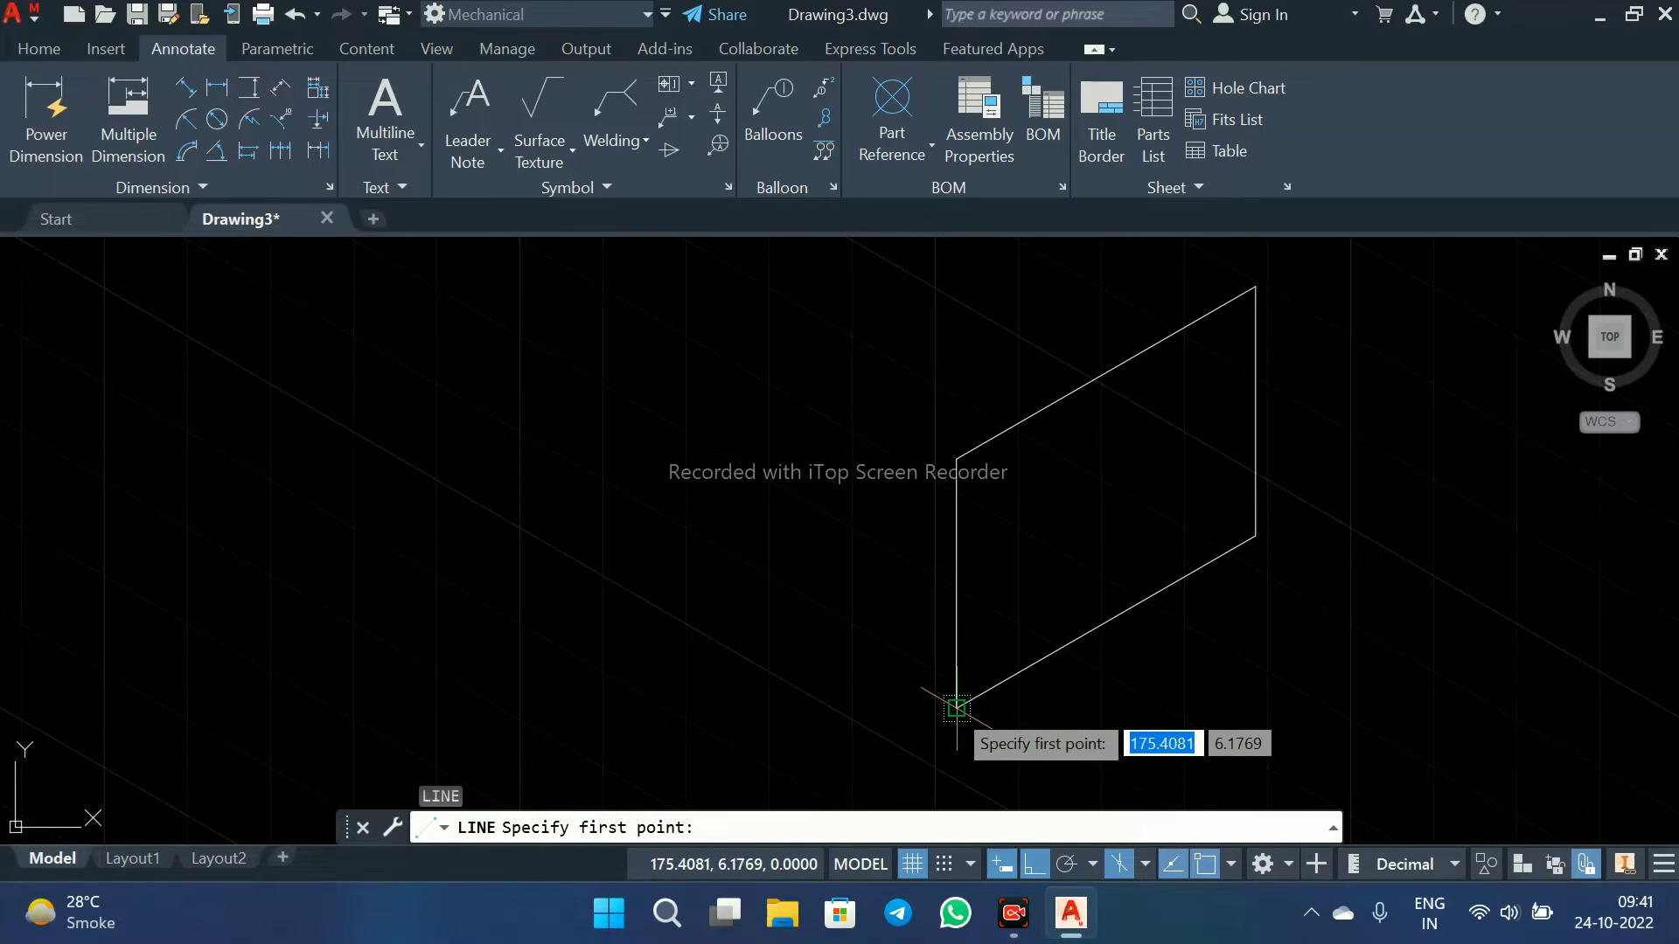
{"action": "left_click", "coordinate": [957, 707]}
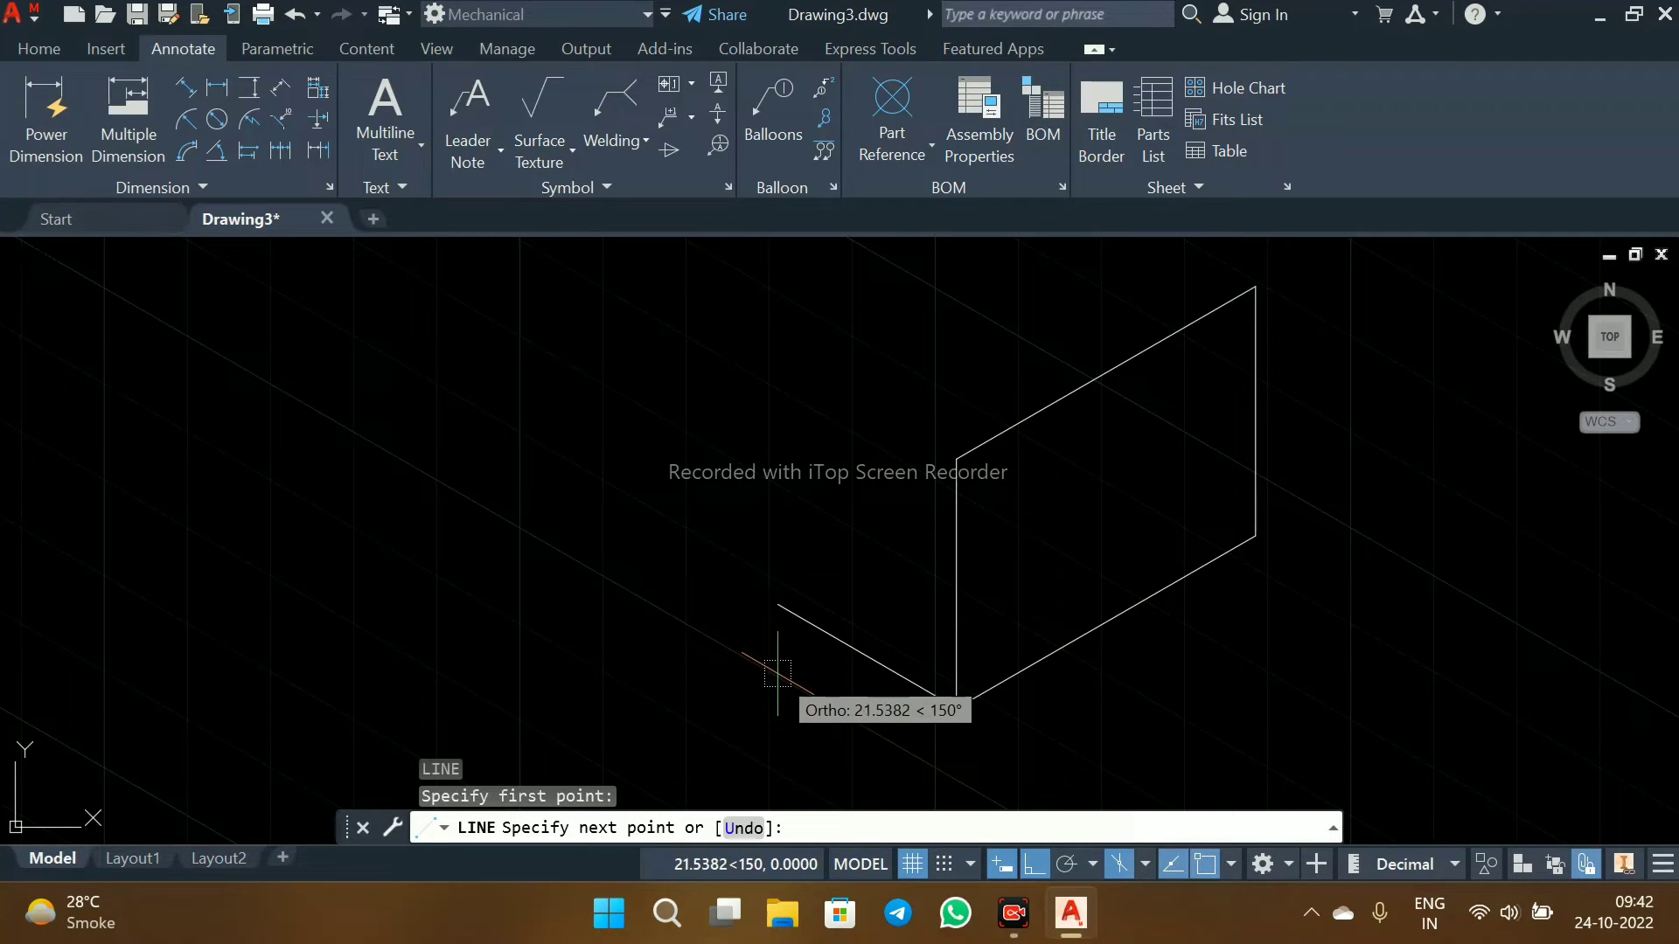
{"action": "type", "text": "30"}
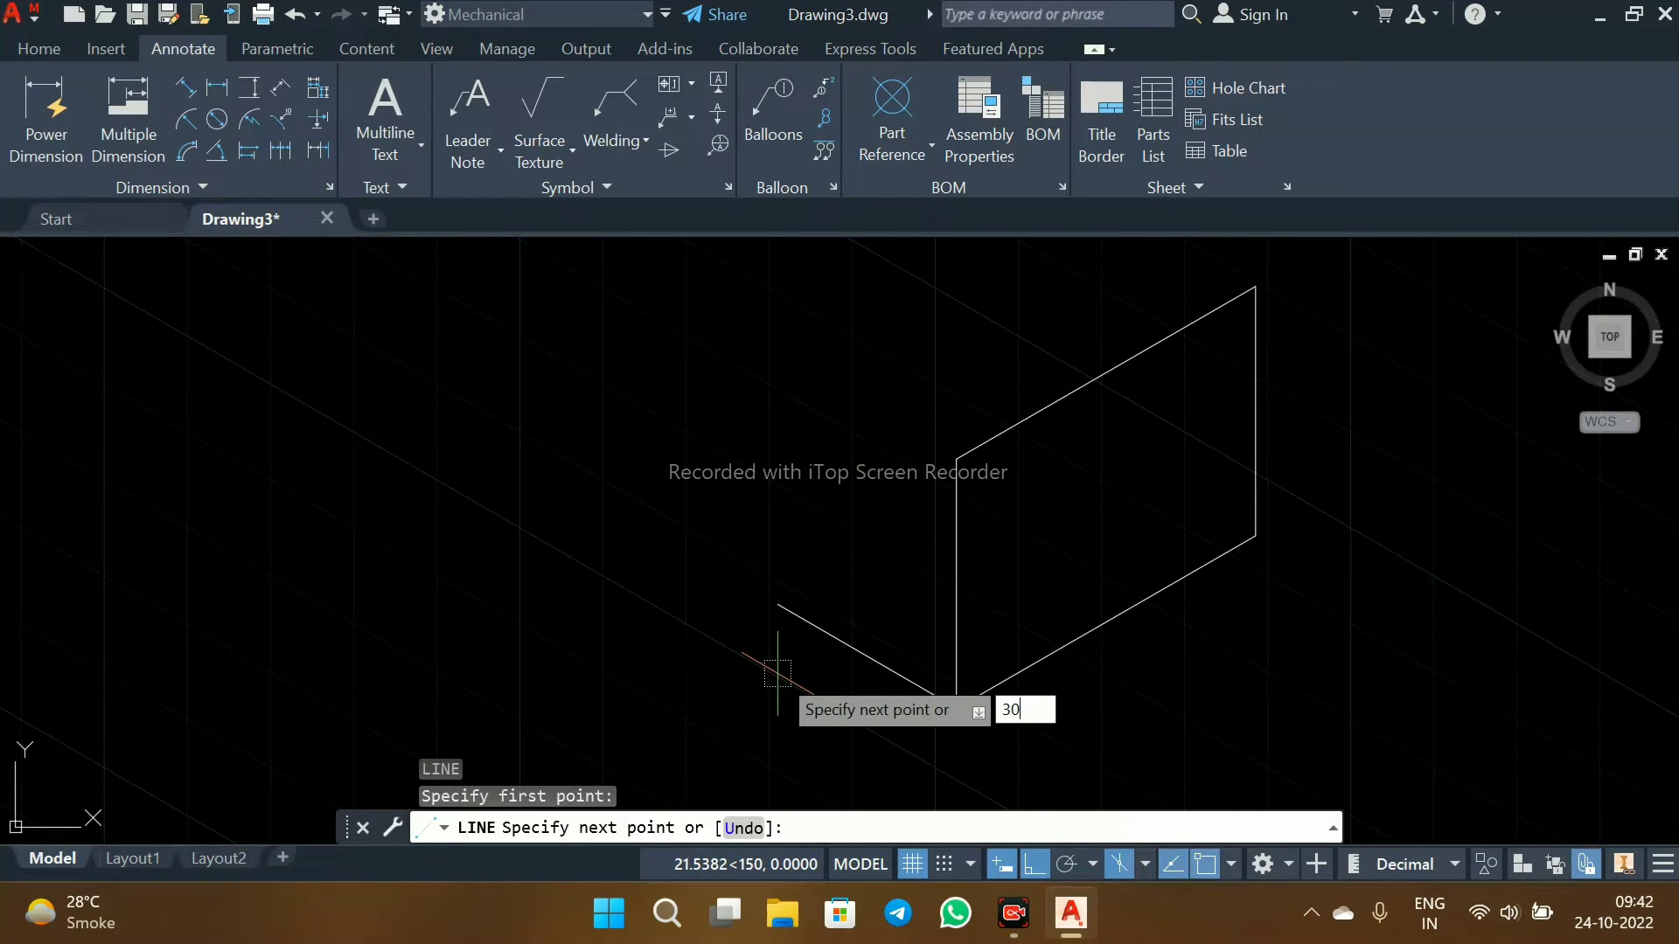
{"action": "key", "text": "Return"}
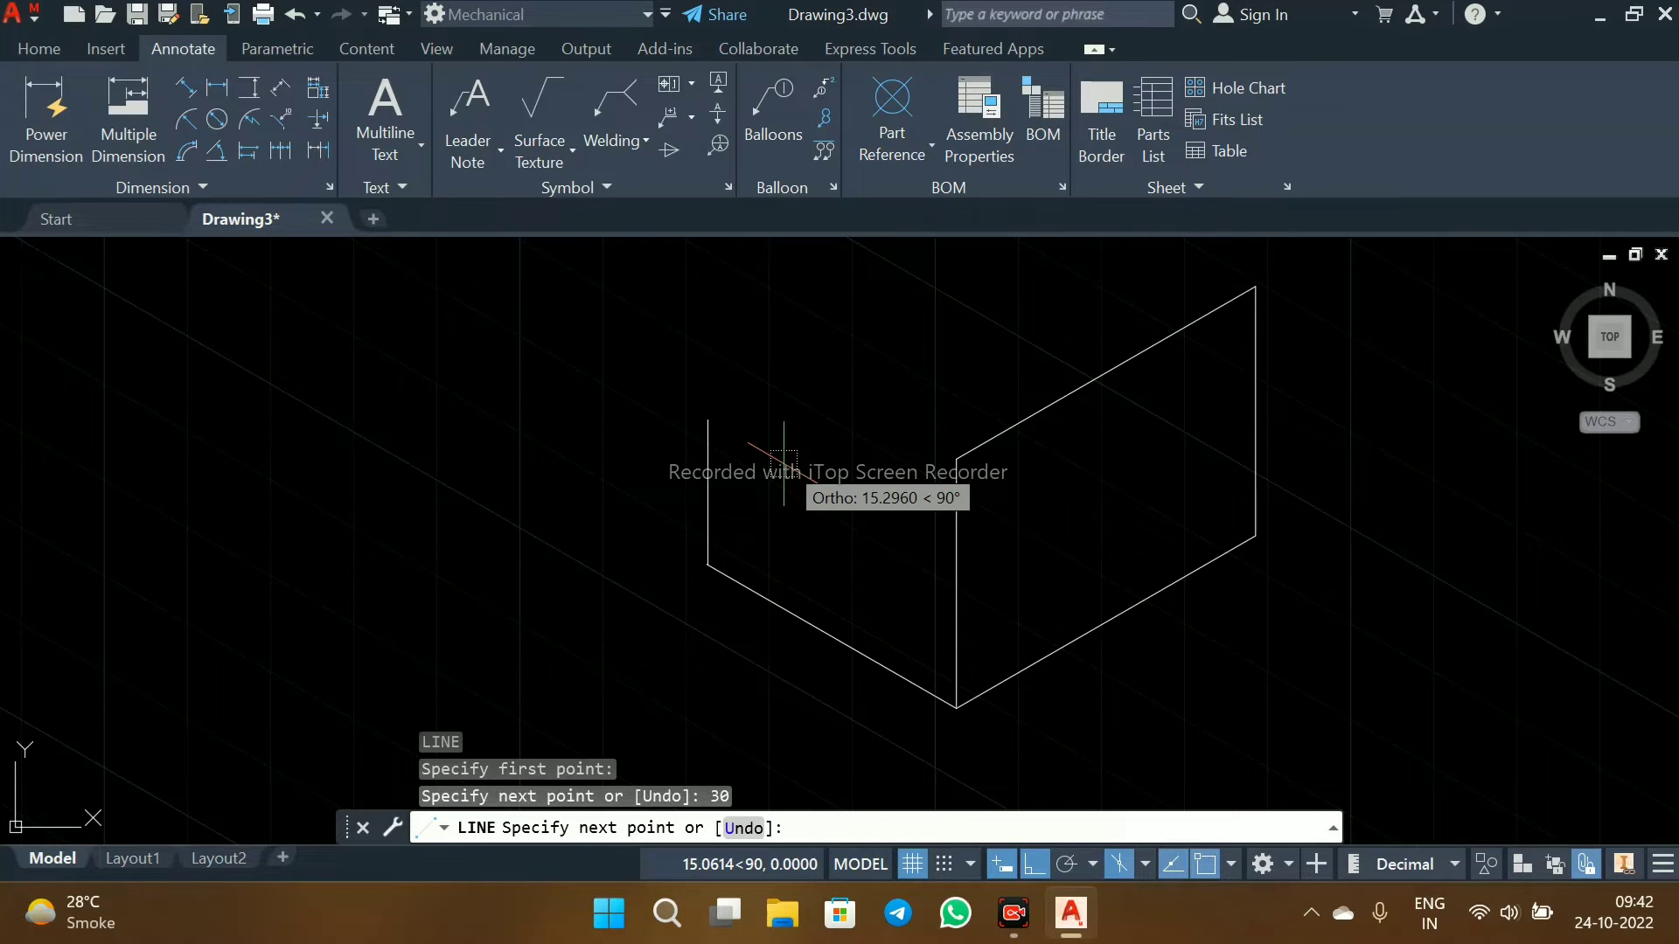
{"action": "type", "text": "26"}
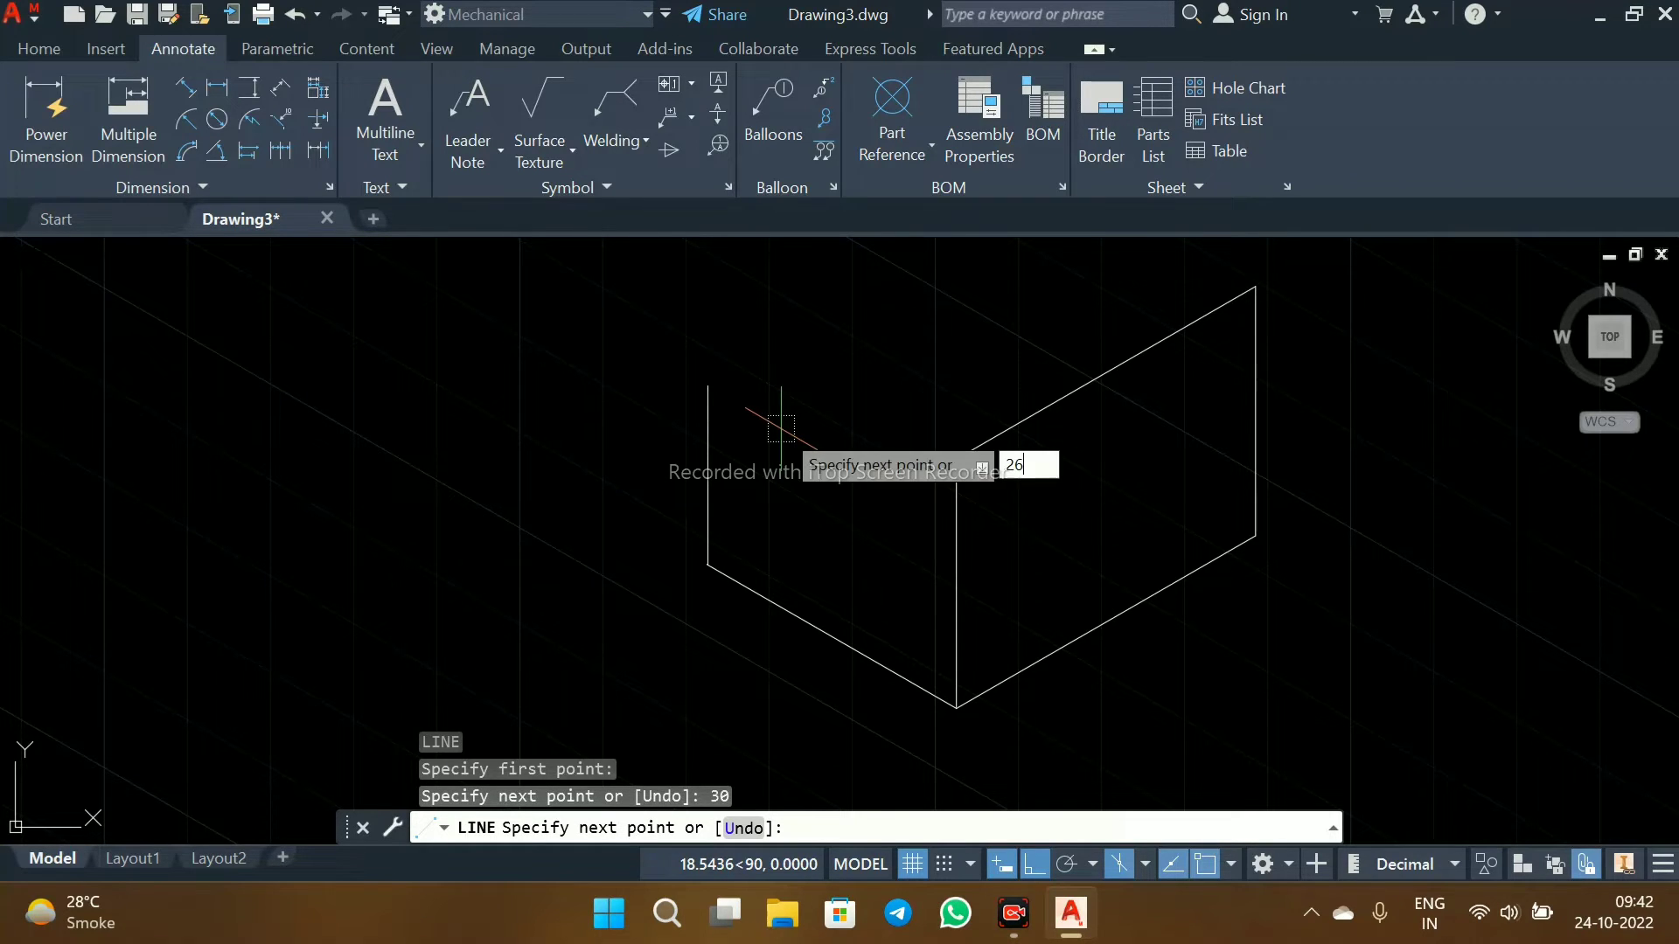
{"action": "key", "text": "Return"}
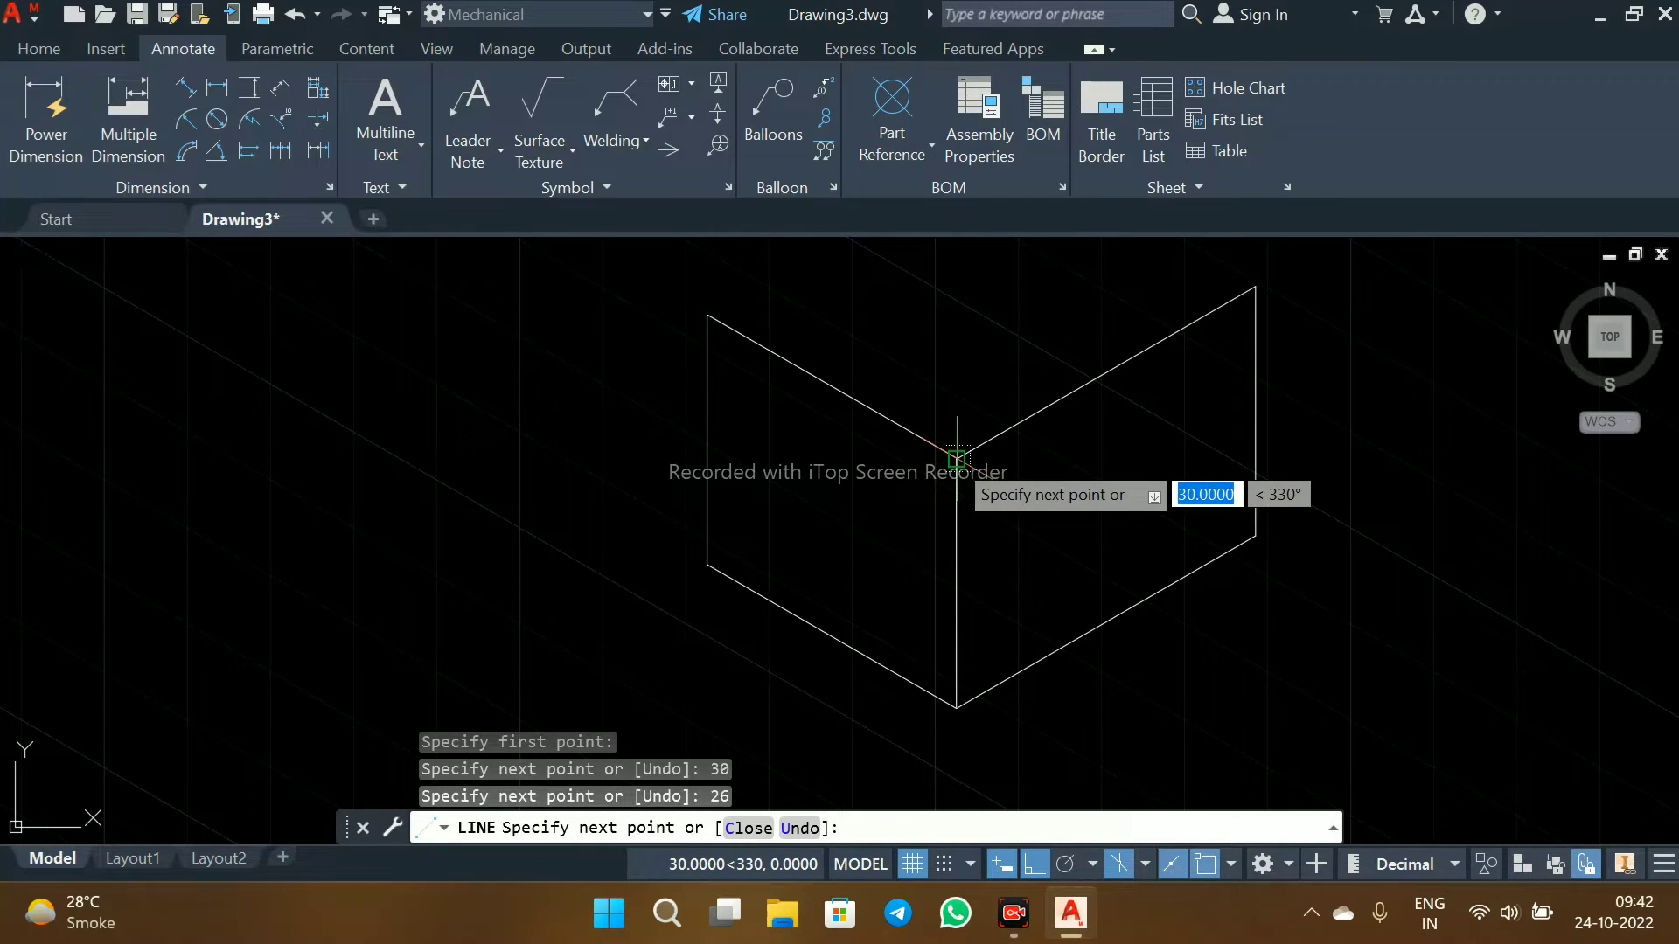
{"action": "left_click", "coordinate": [957, 459]}
{"action": "key", "text": "Escape"}
- Close the top face with a 30-unit line at 150° from the right face's far upper corner and a top-isoplane line to the left face's upper corner
{"action": "middle_click_drag", "start_coordinate": [1050, 364], "coordinate": [990, 447]}
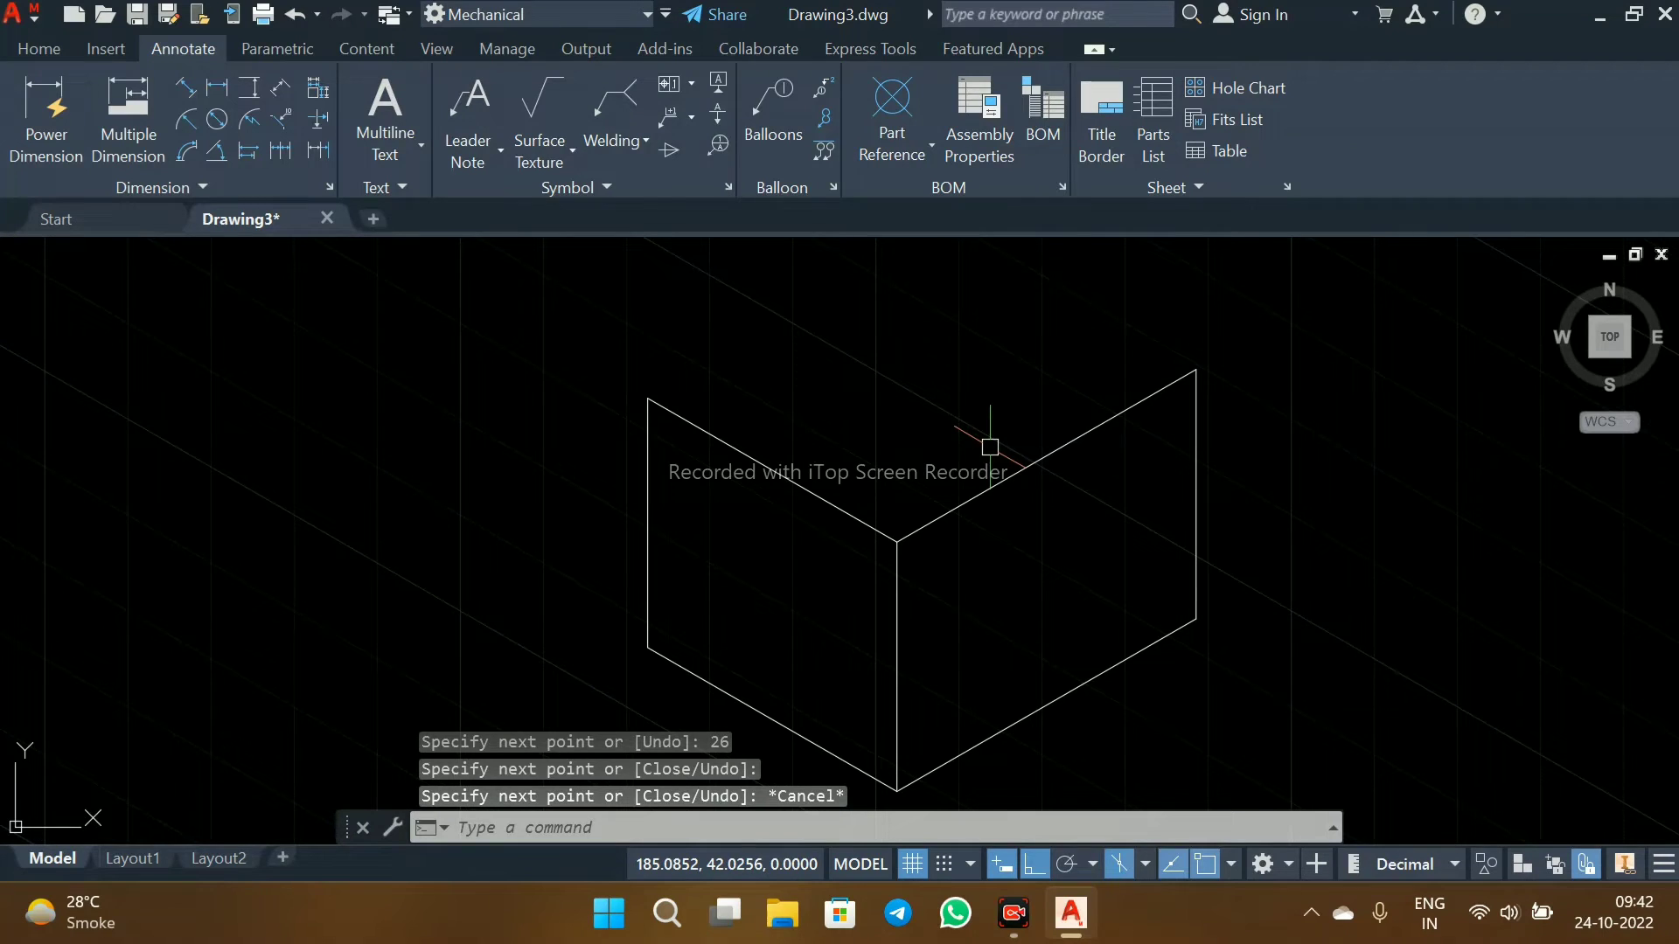
{"action": "type", "text": "L"}
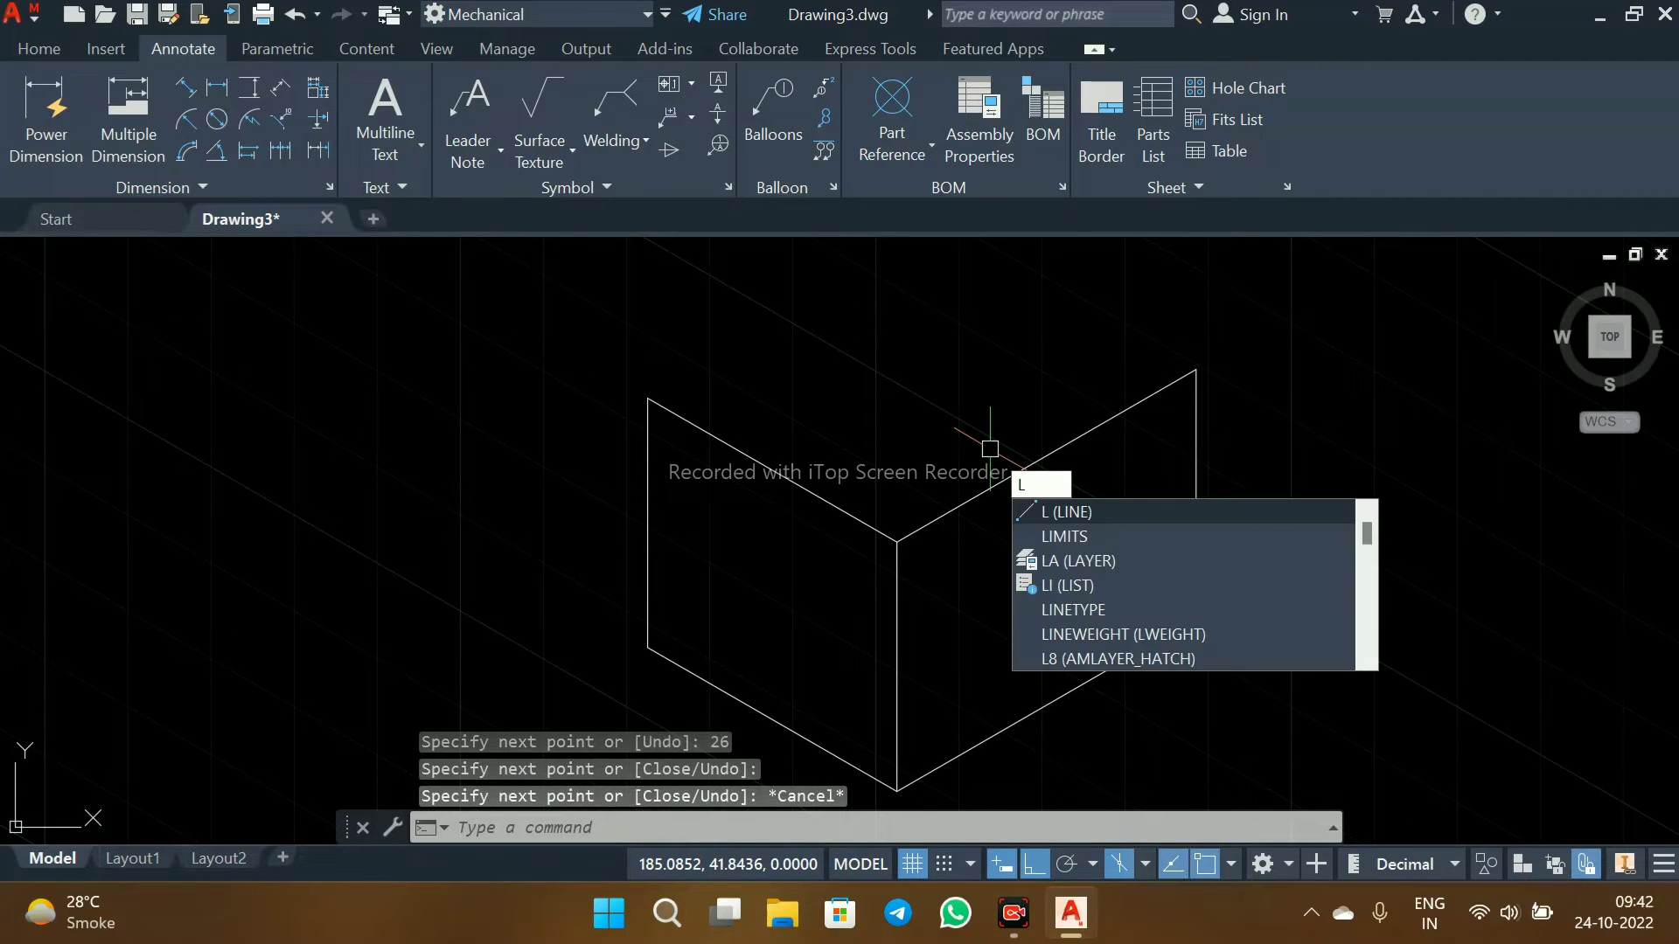
{"action": "key", "text": "Return"}
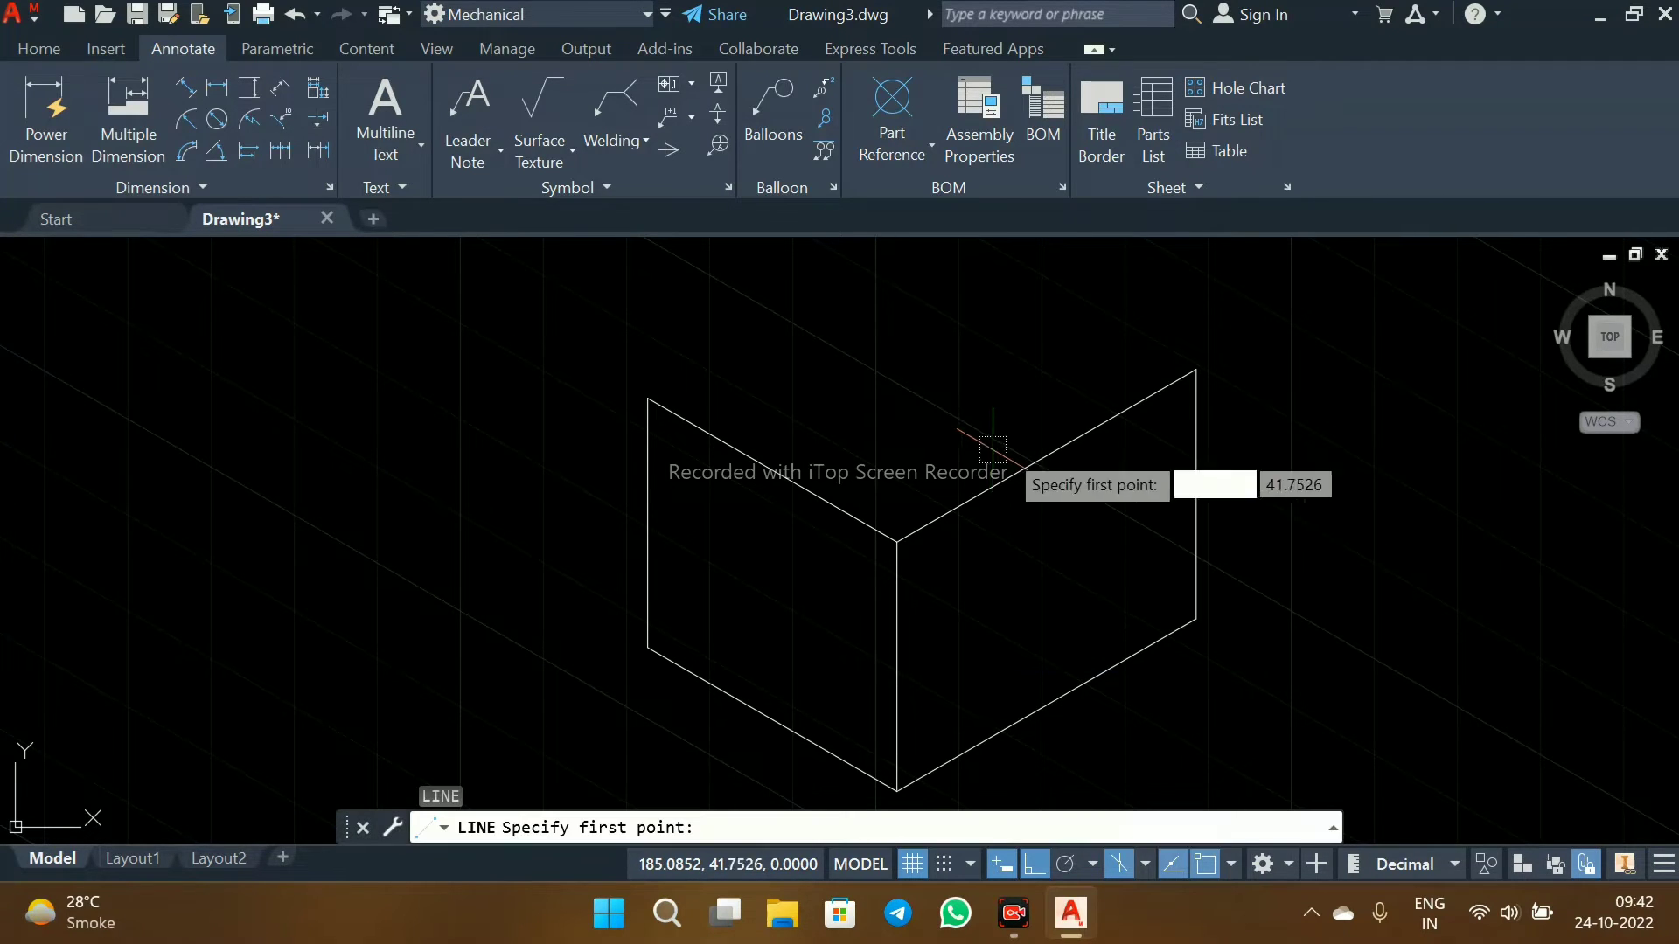
{"action": "left_click", "coordinate": [1196, 368]}
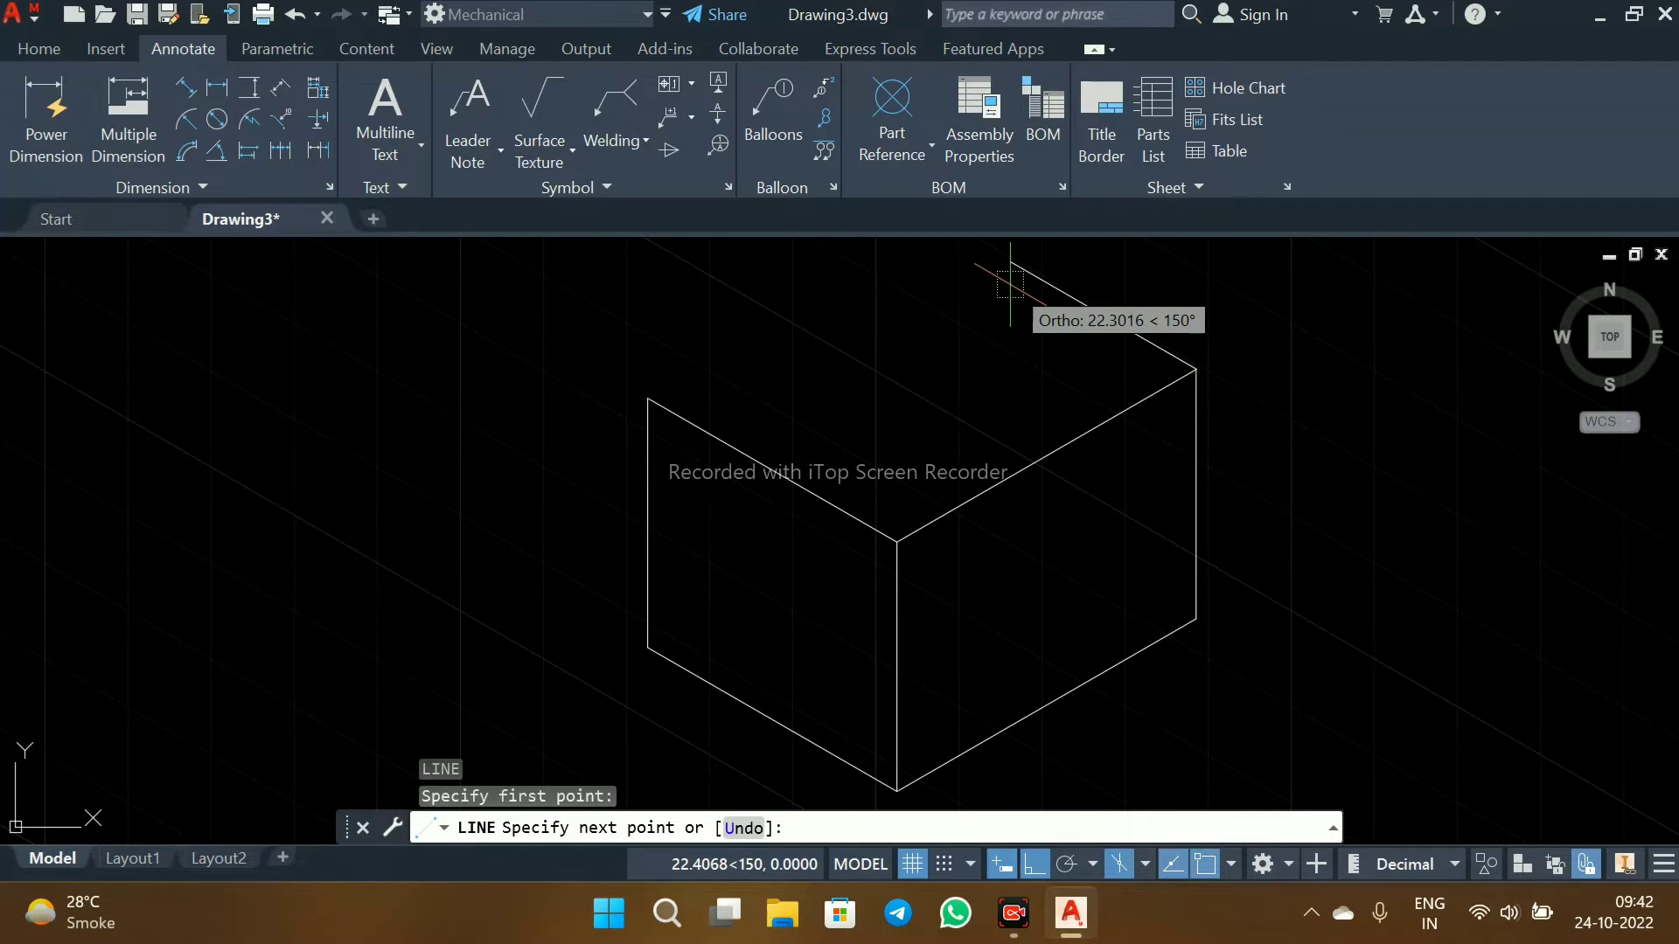
{"action": "middle_click_drag", "start_coordinate": [1010, 284], "coordinate": [1013, 362]}
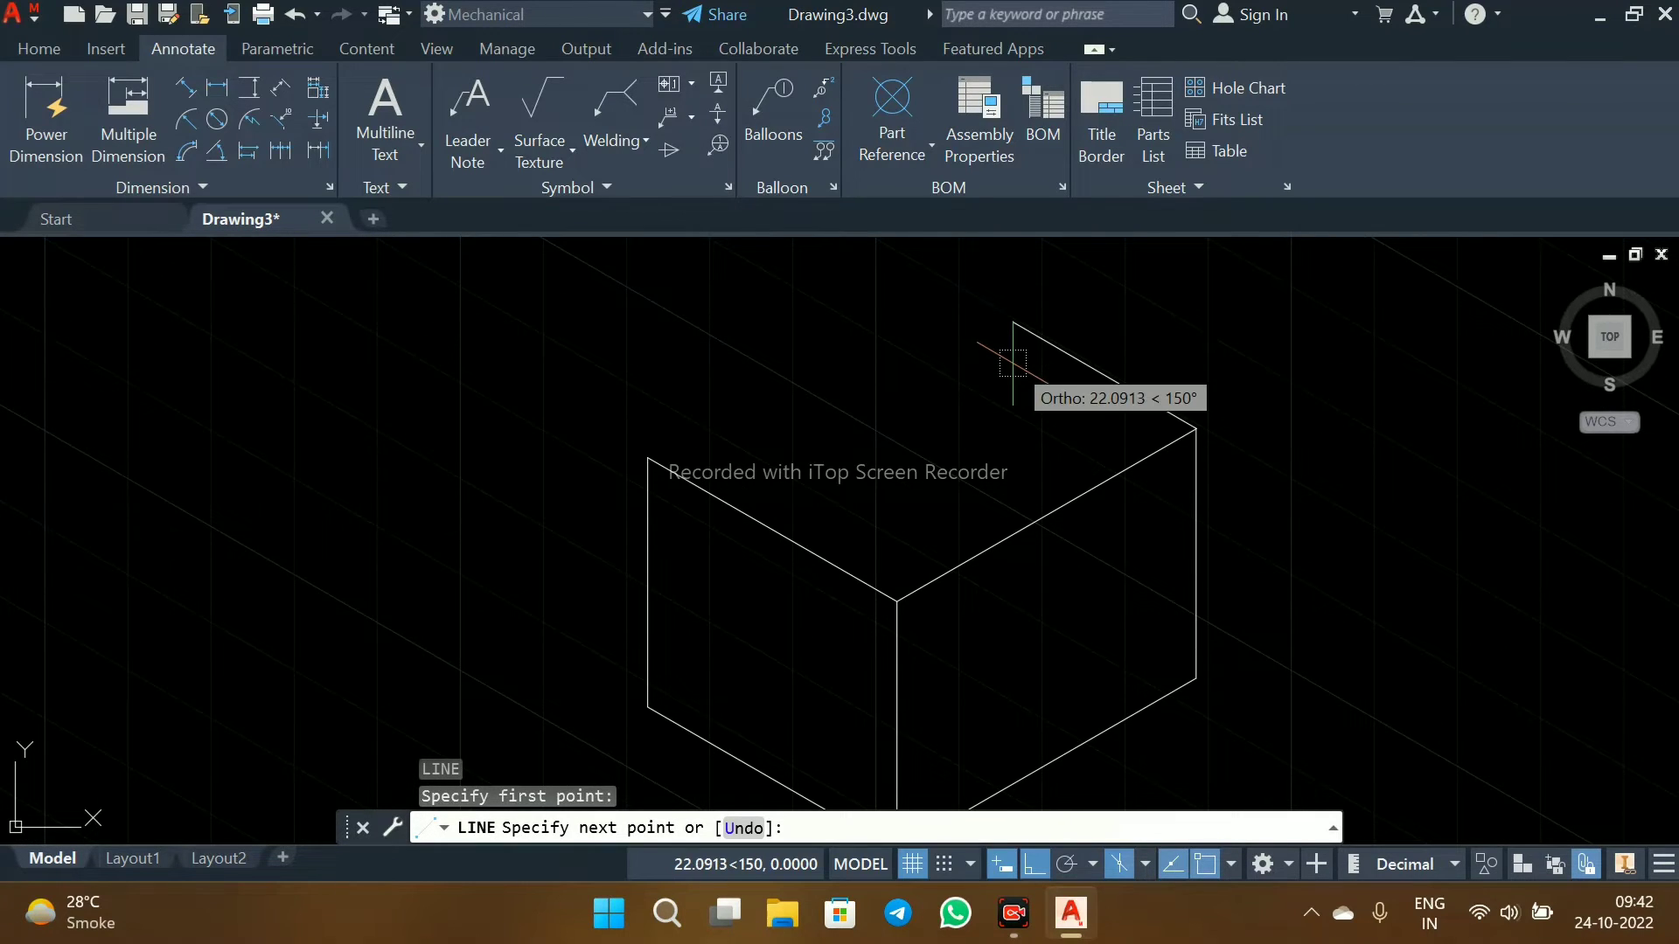
{"action": "type", "text": "3"}
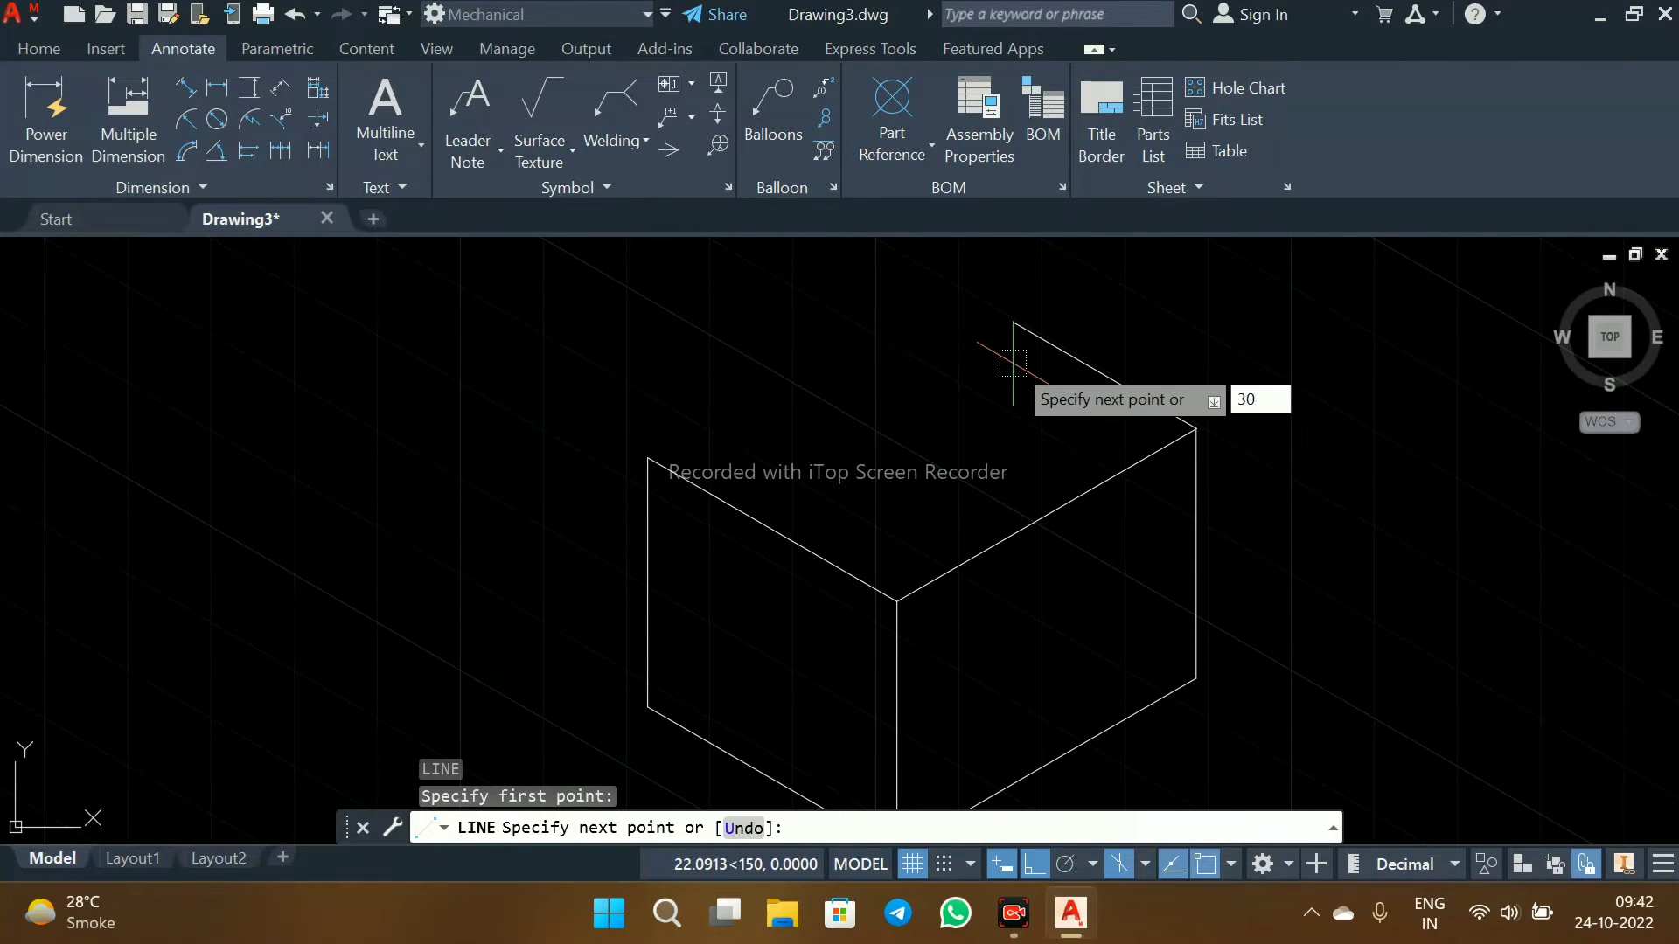
{"action": "type", "text": "0"}
{"action": "key", "text": "Return"}
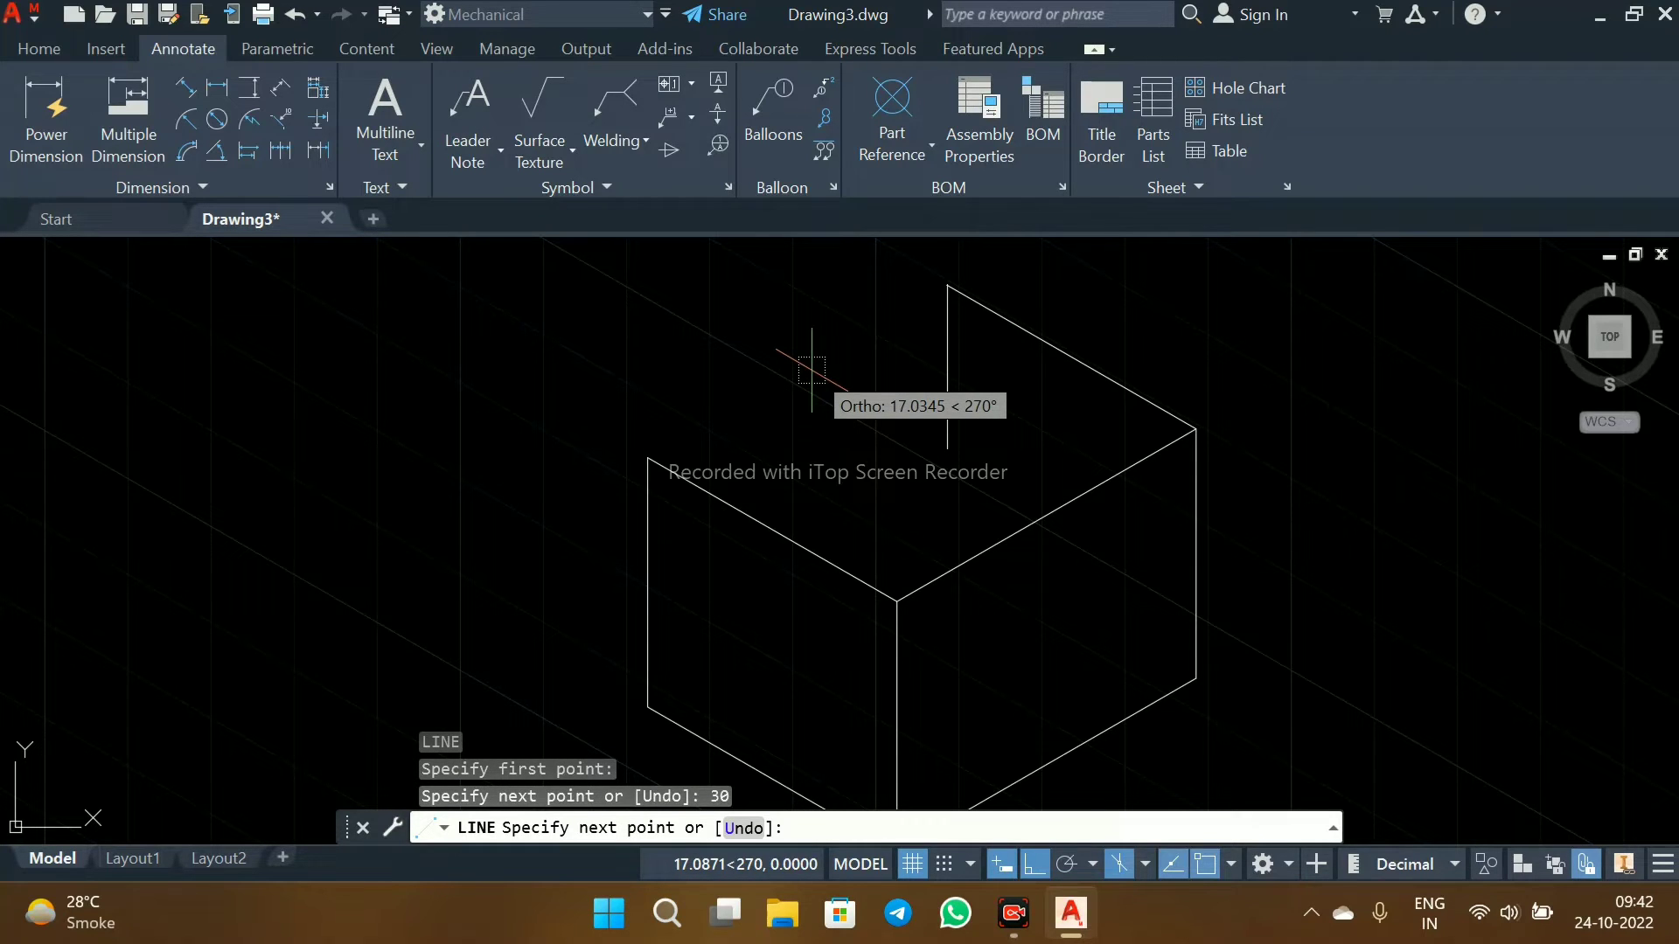
{"action": "key", "text": "F5"}
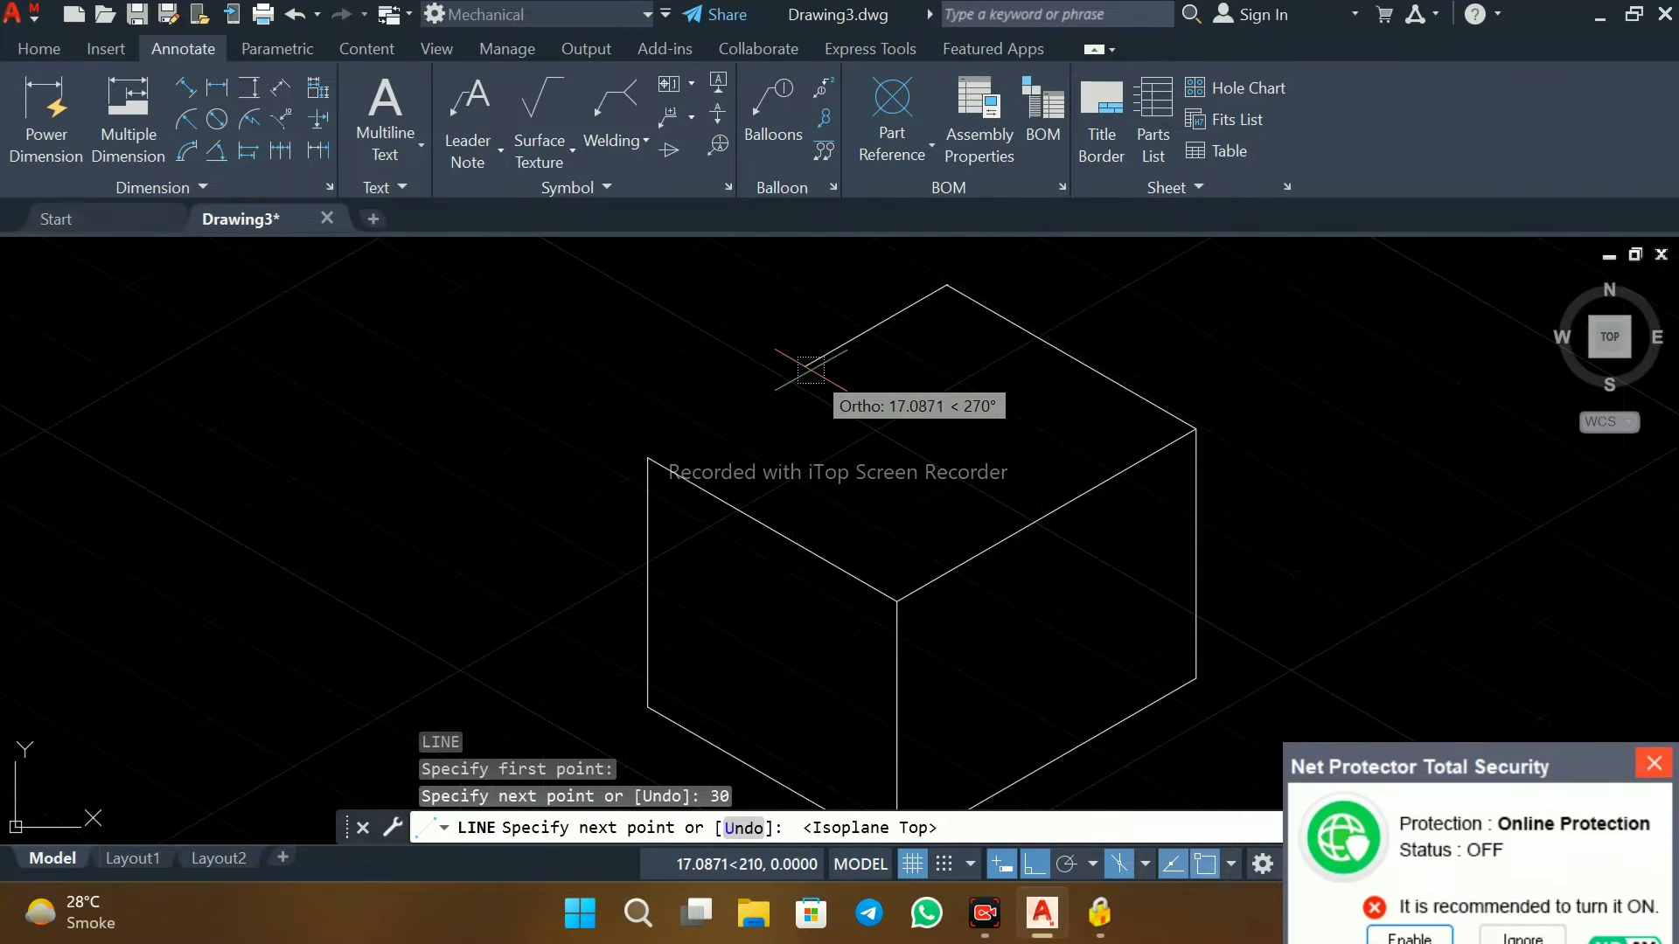
{"action": "left_click", "coordinate": [649, 457]}
{"action": "key", "text": "Return"}
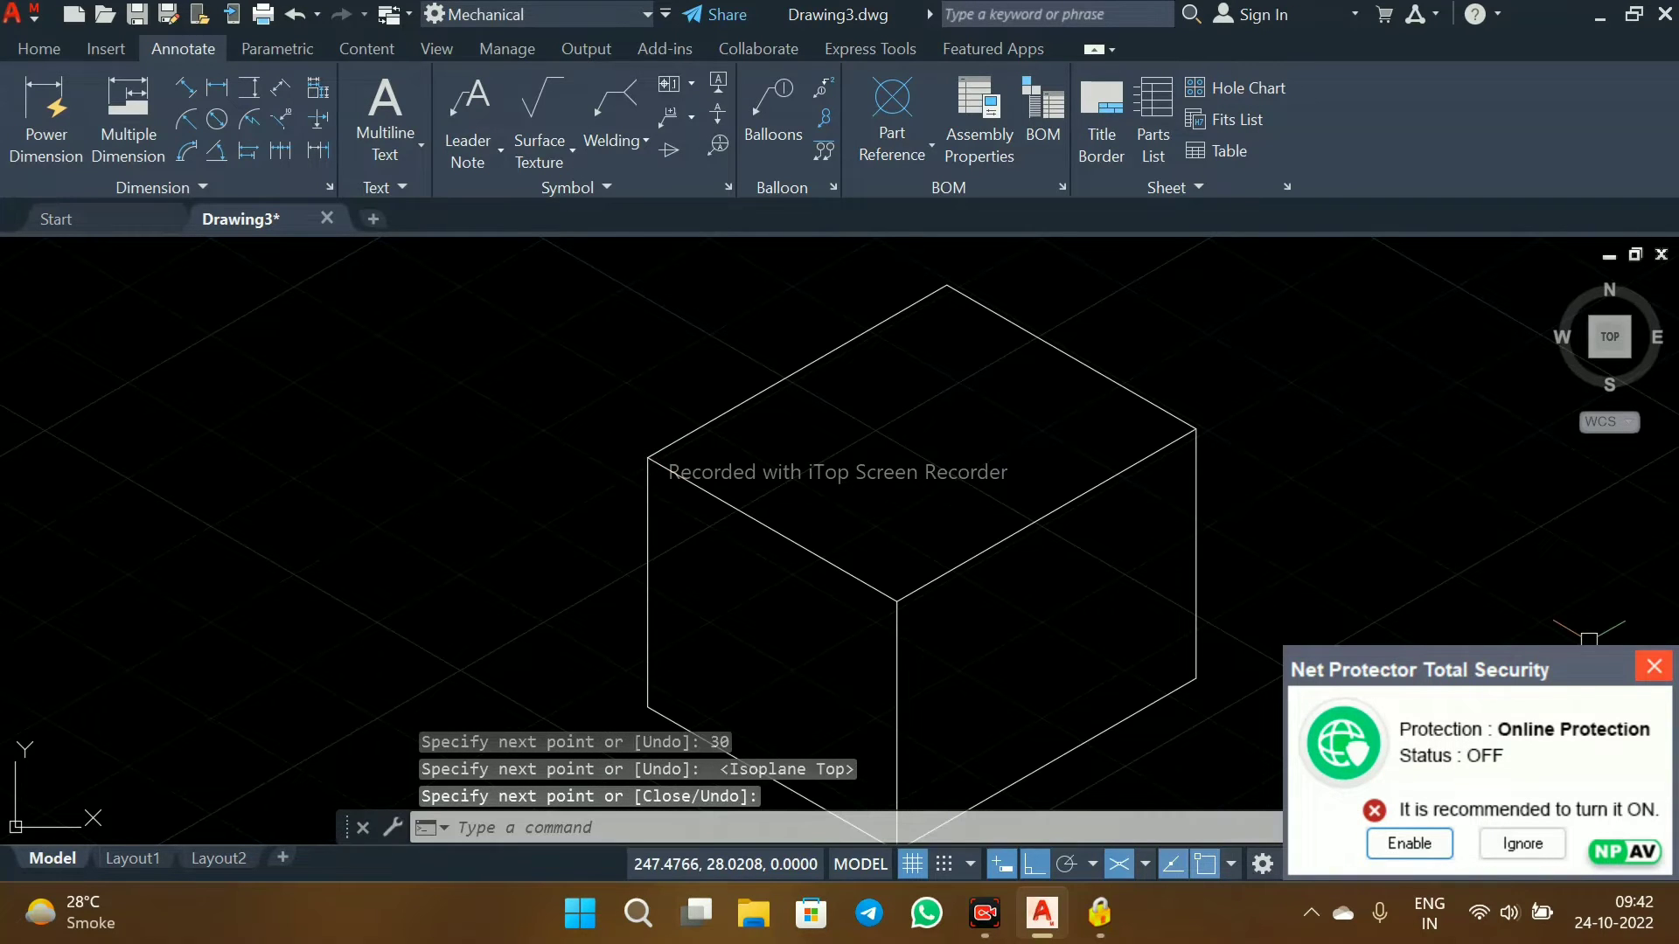
- Draw a 12-unit line at 210° from the midpoint of the right face's upper edge, along that edge
{"action": "scroll", "coordinate": [918, 480], "scroll_direction": "down", "scroll_amount": 2}
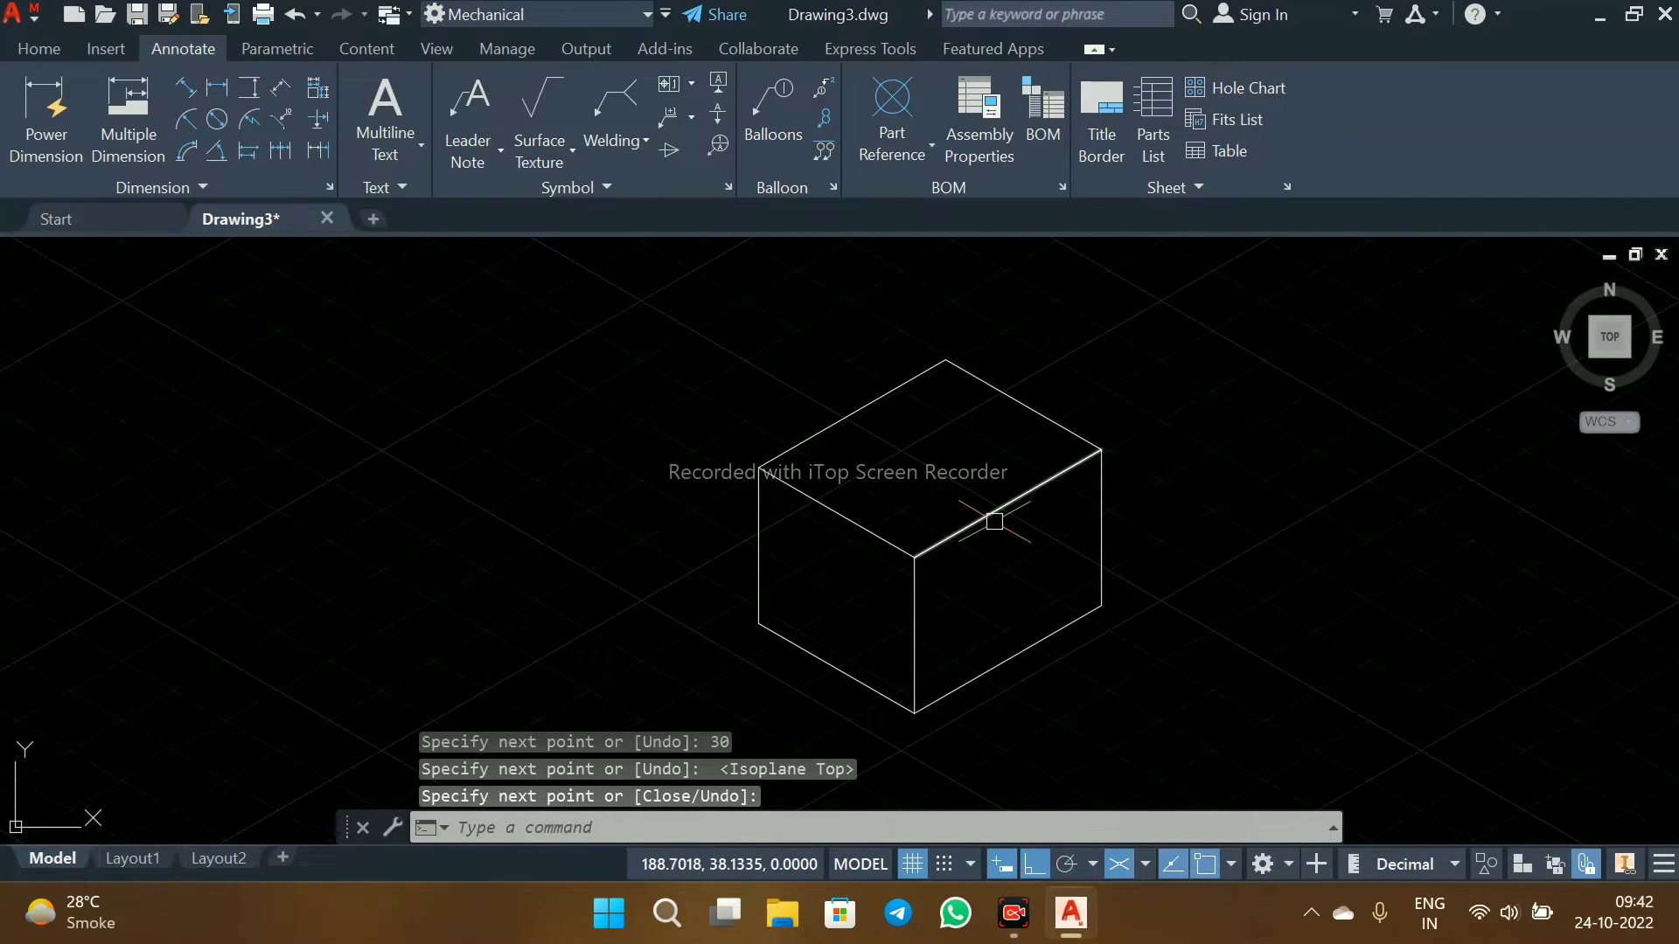
{"action": "scroll", "coordinate": [995, 522], "scroll_direction": "up", "scroll_amount": 2}
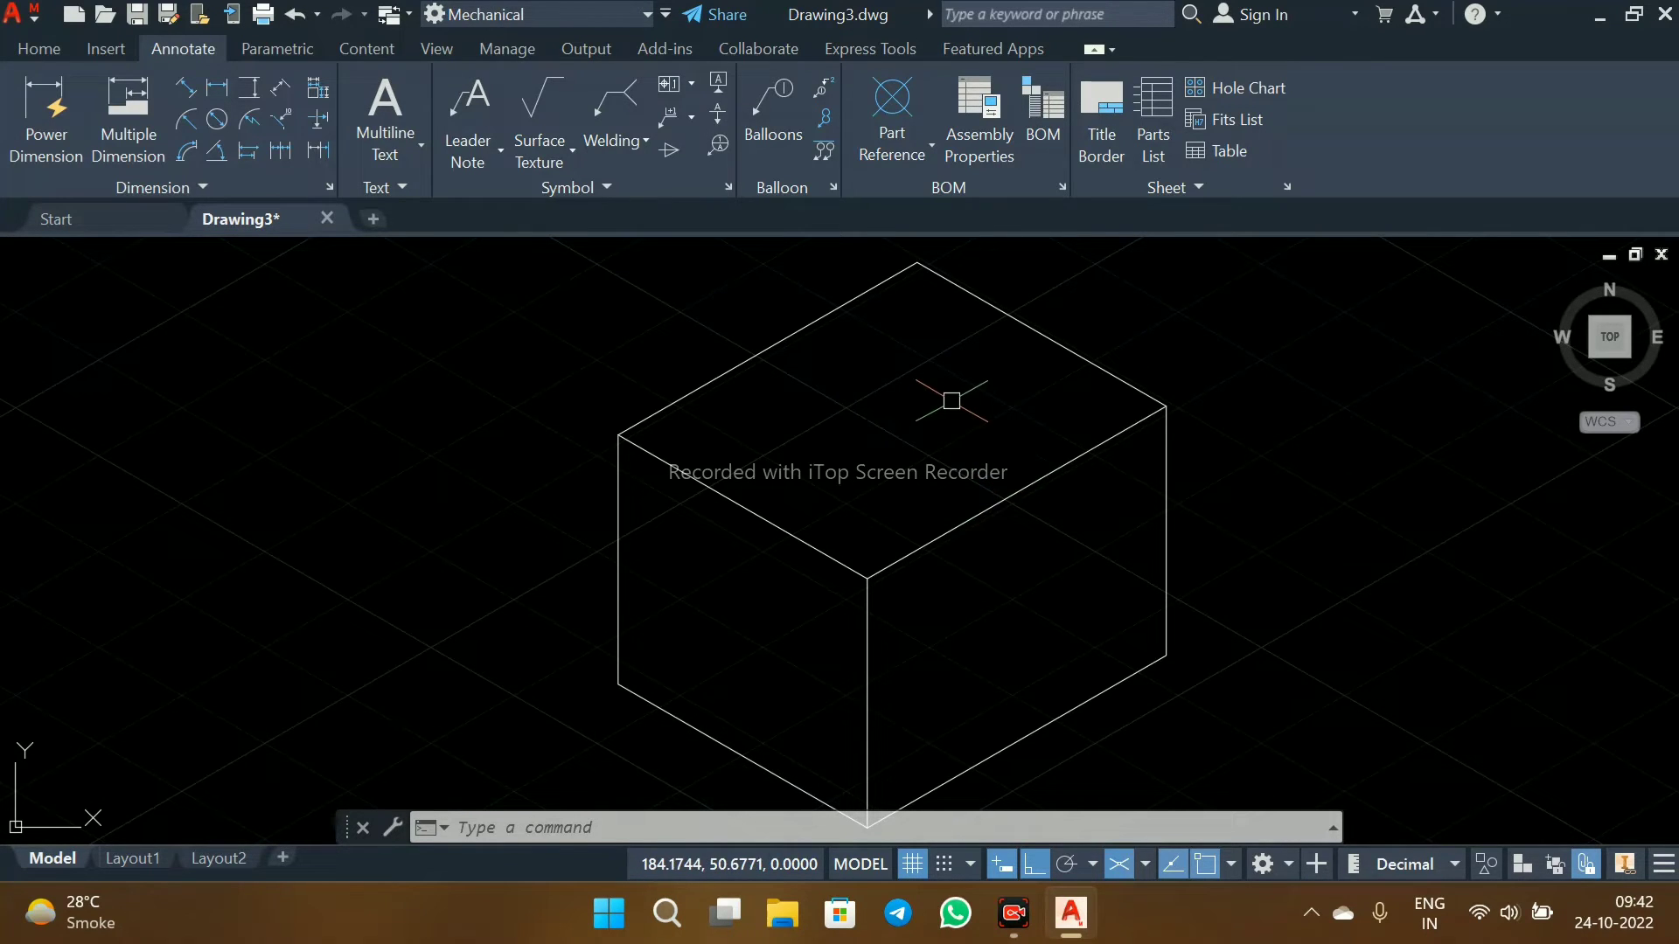
{"action": "type", "text": "L"}
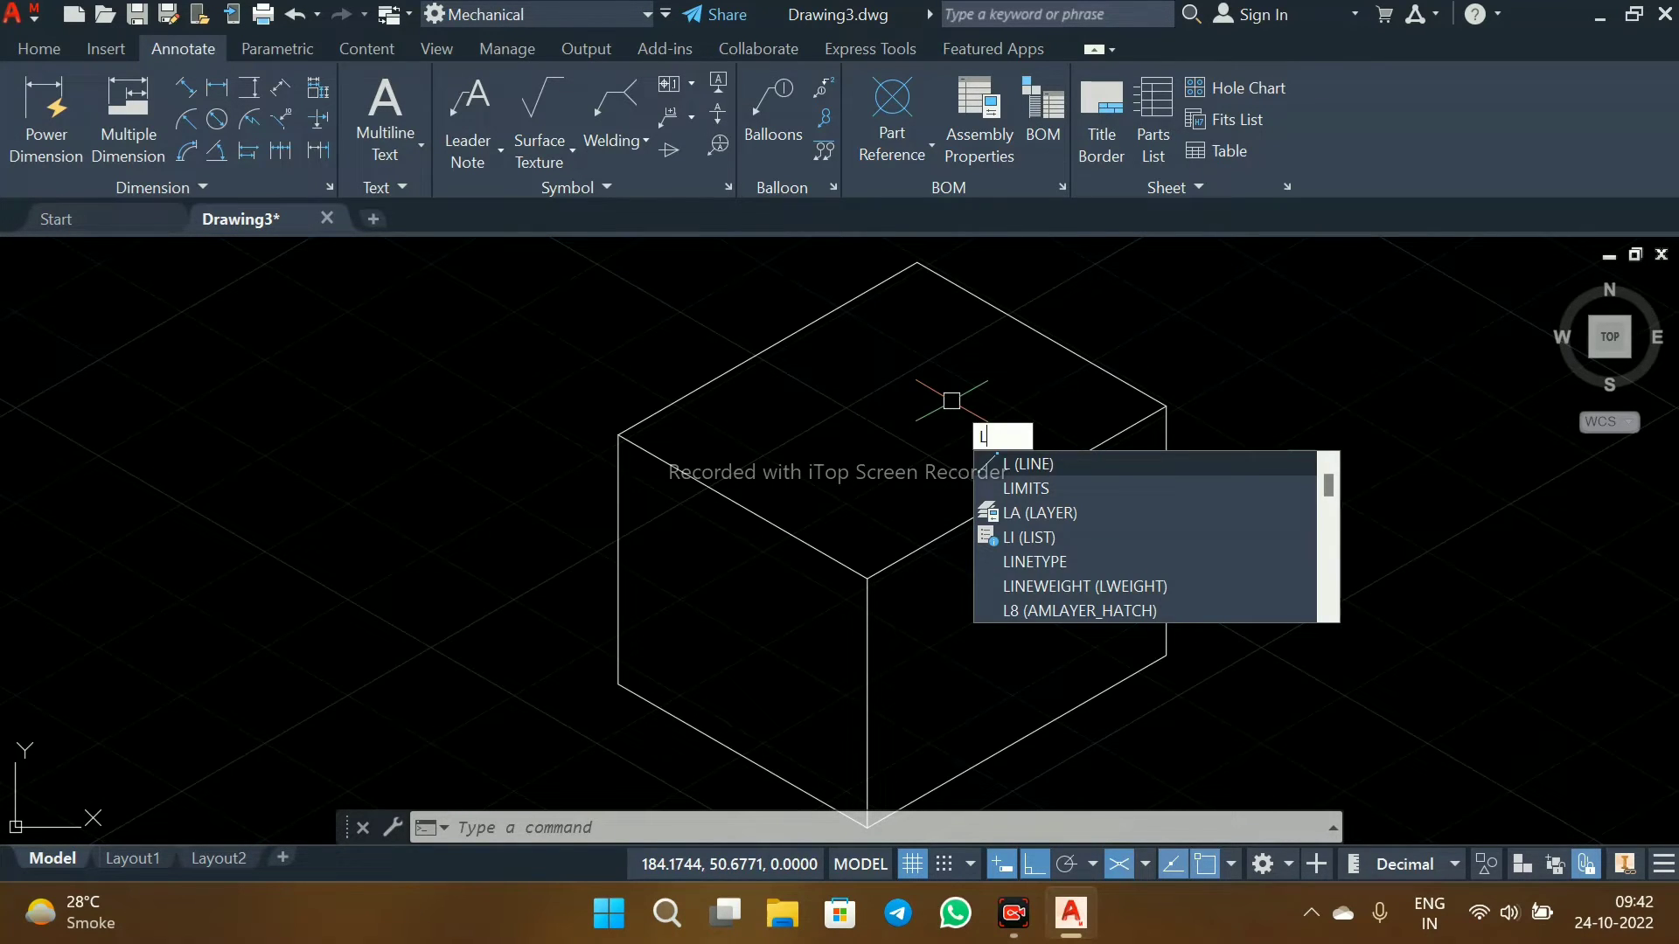
{"action": "key", "text": "Return"}
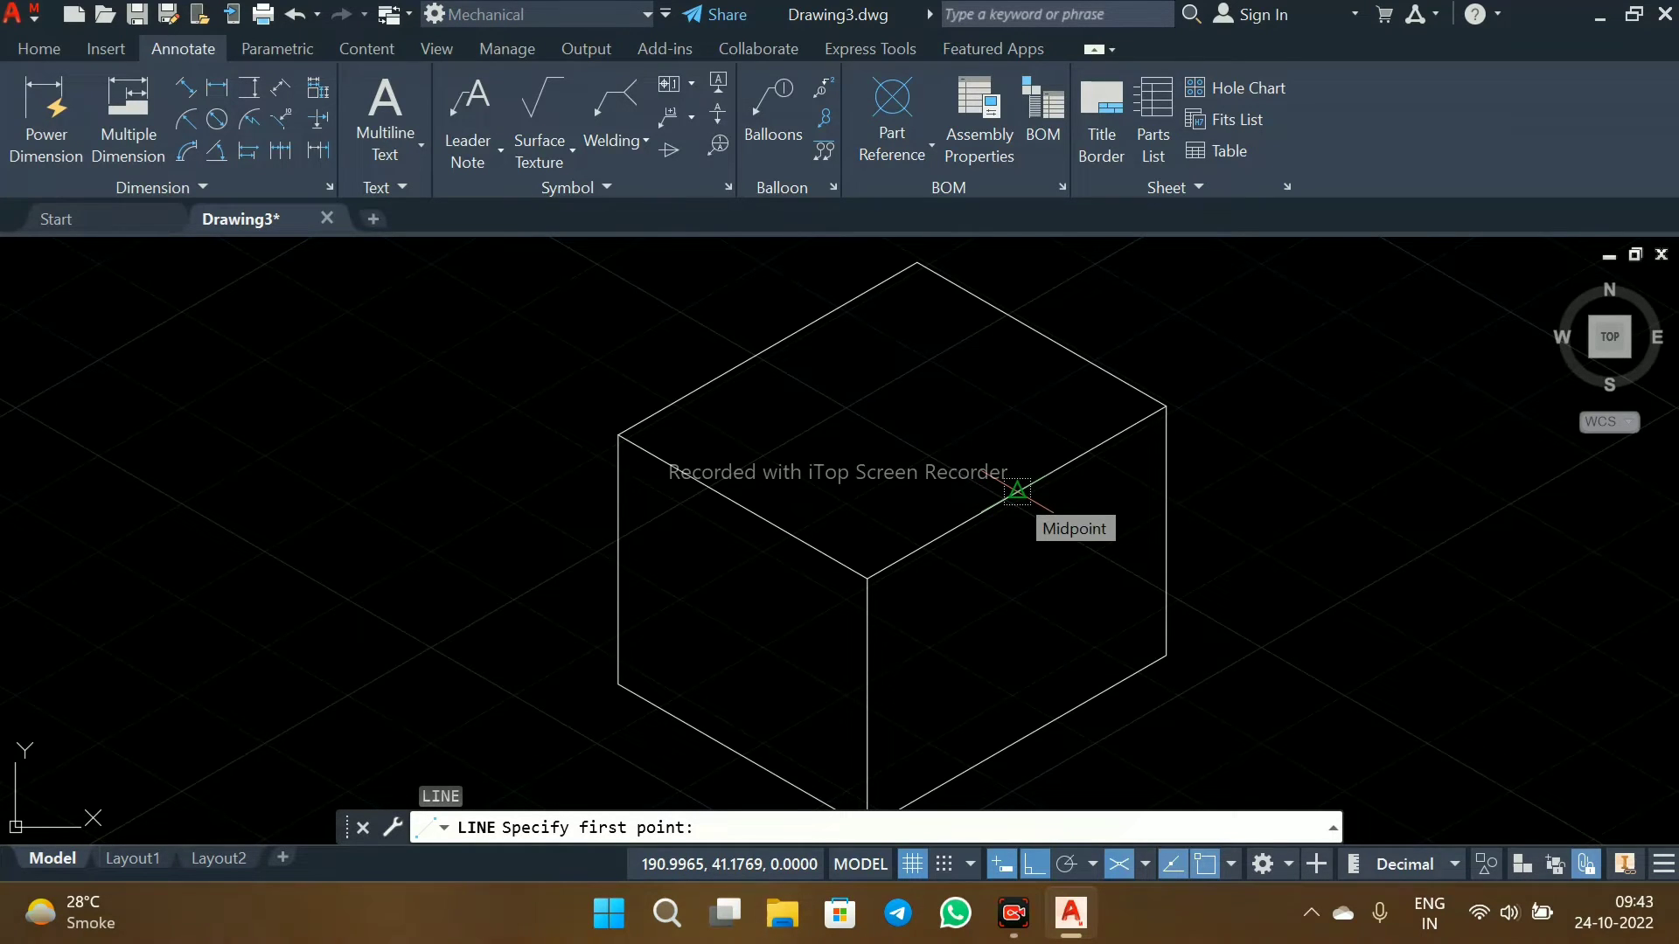
{"action": "left_click", "coordinate": [1017, 490]}
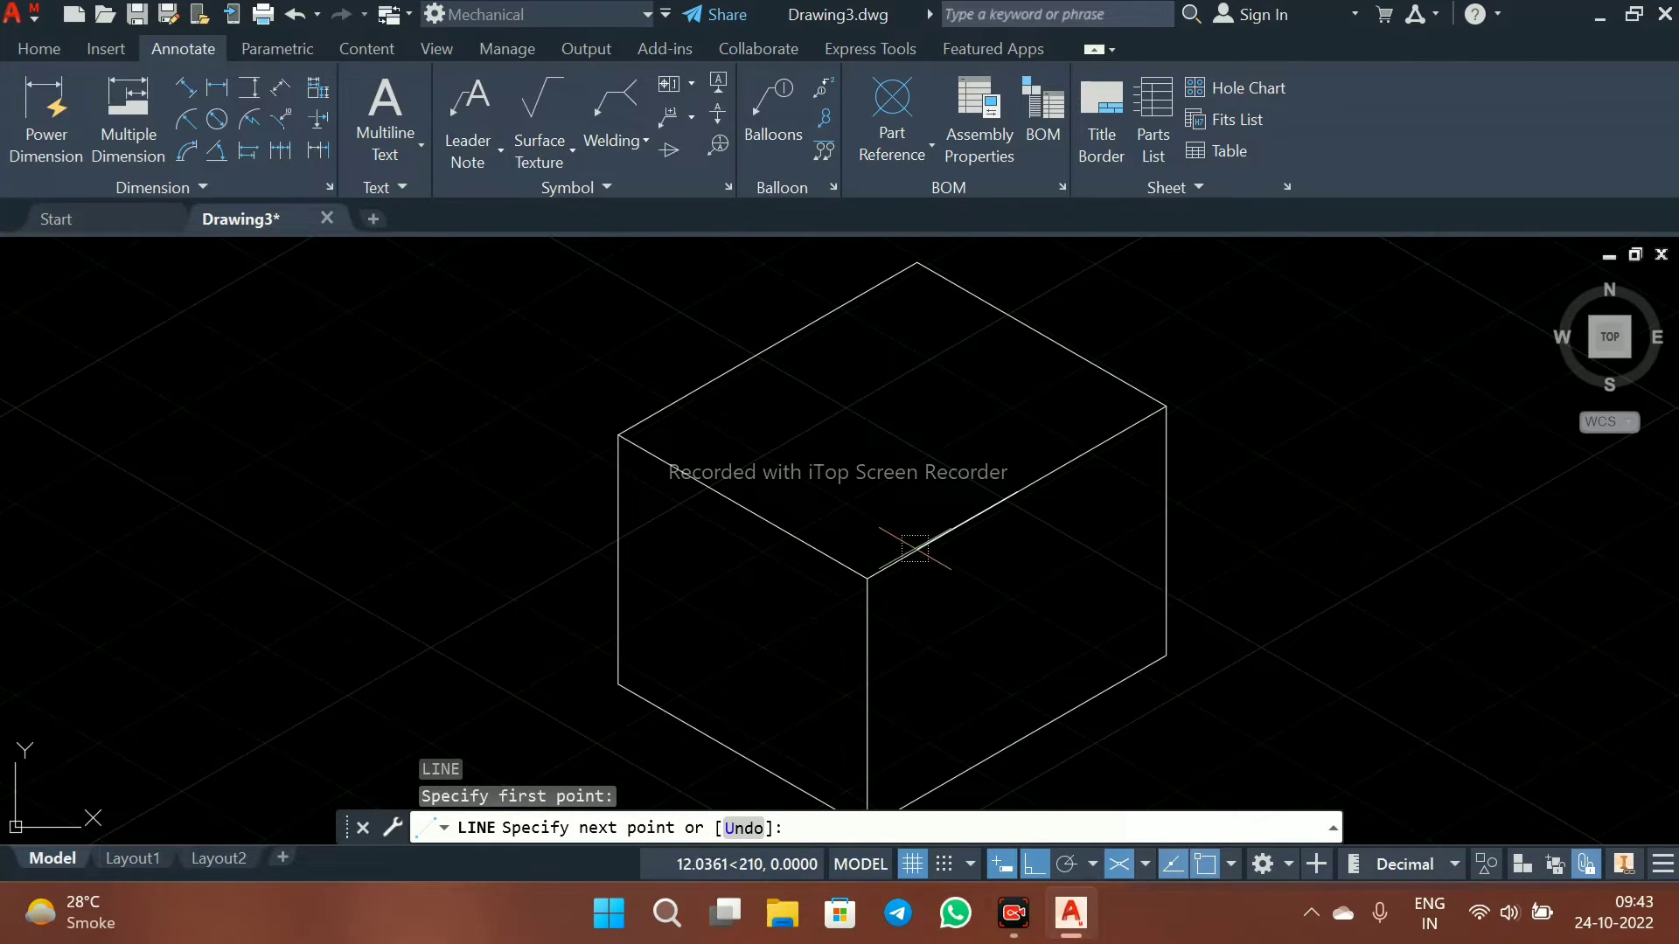
{"action": "type", "text": "12"}
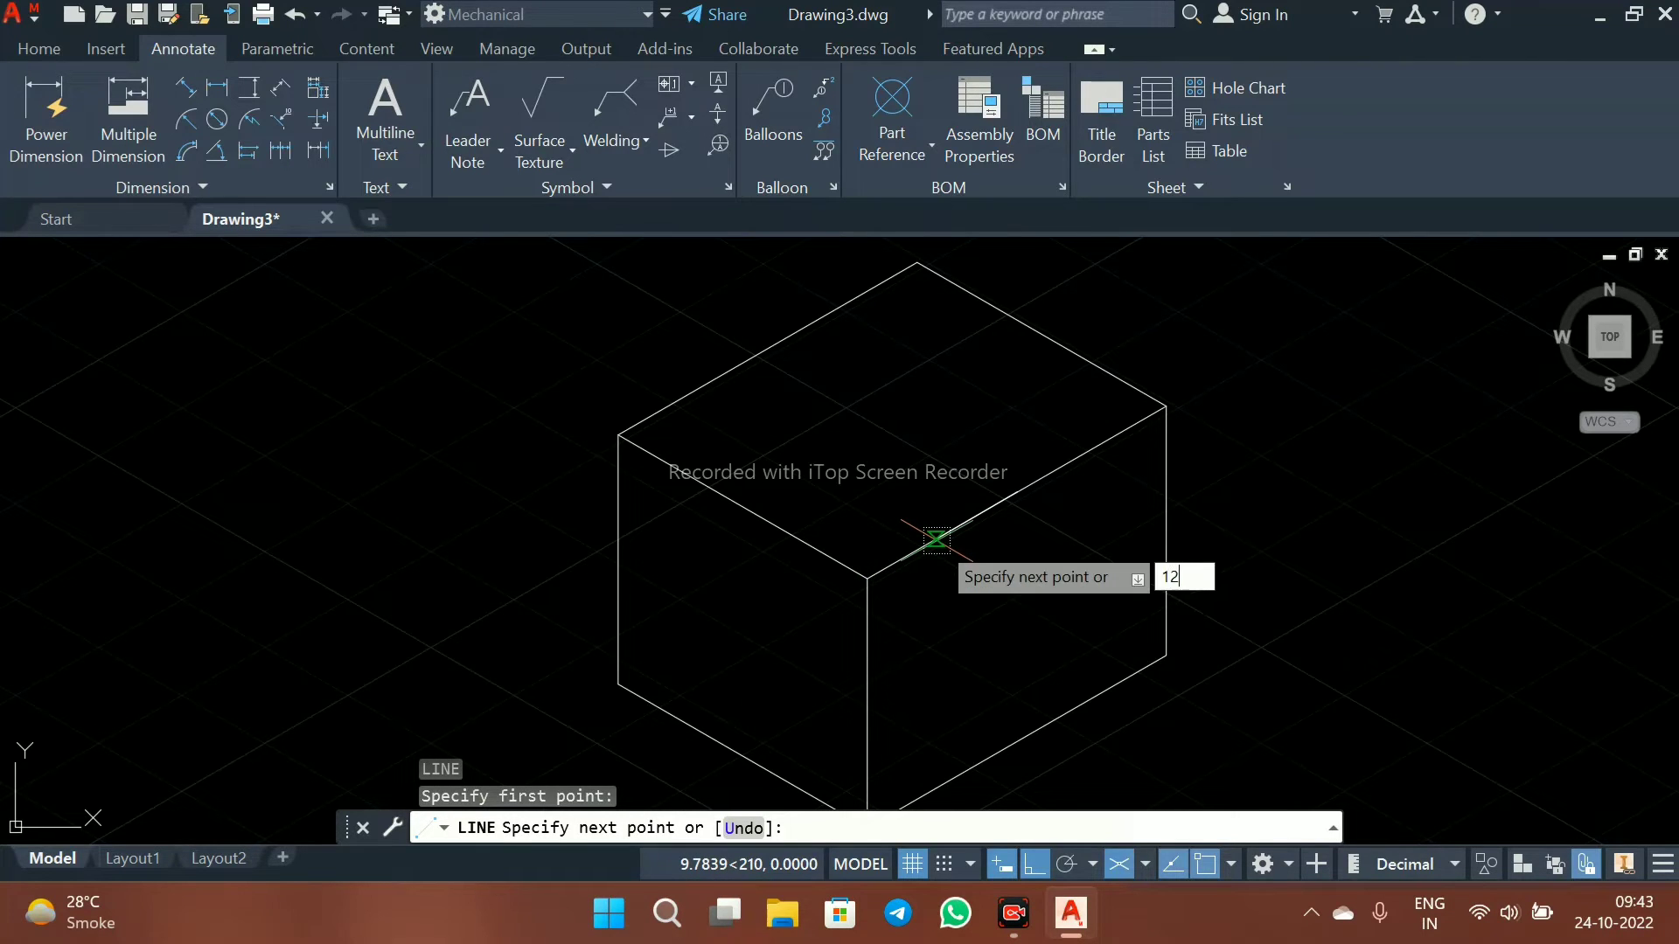
{"action": "key", "text": "Return"}
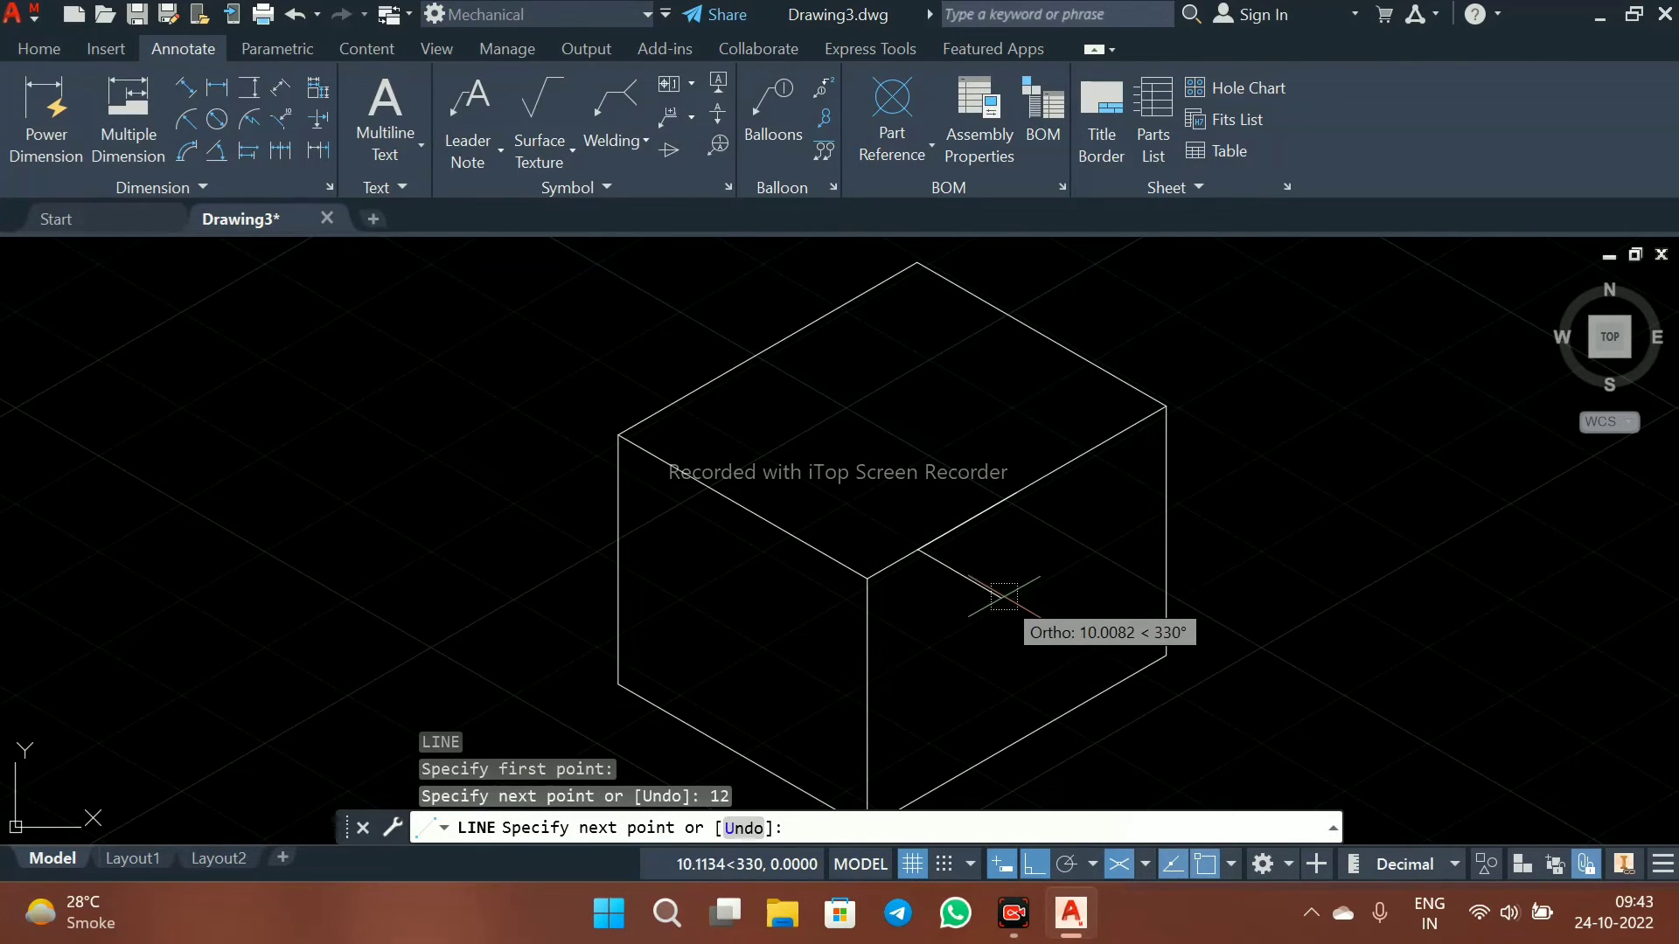
{"action": "key", "text": "Escape"}
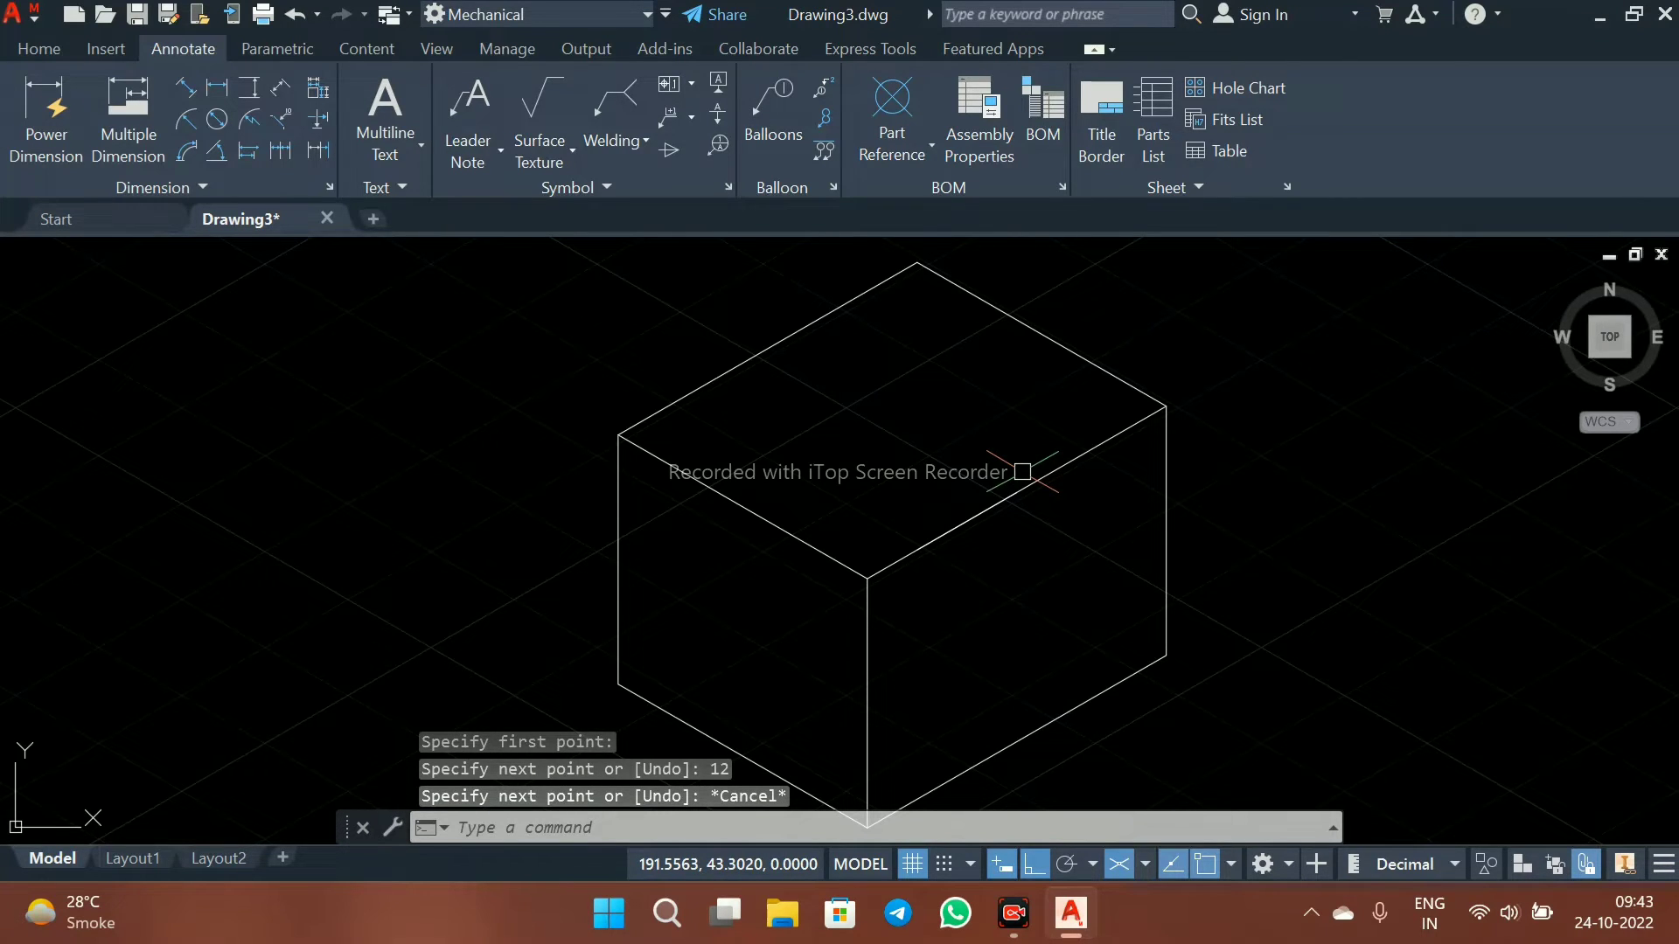
- Draw a 12-unit line at 30° from the midpoint of the right face's upper edge, along that edge
{"action": "key", "text": "Return"}
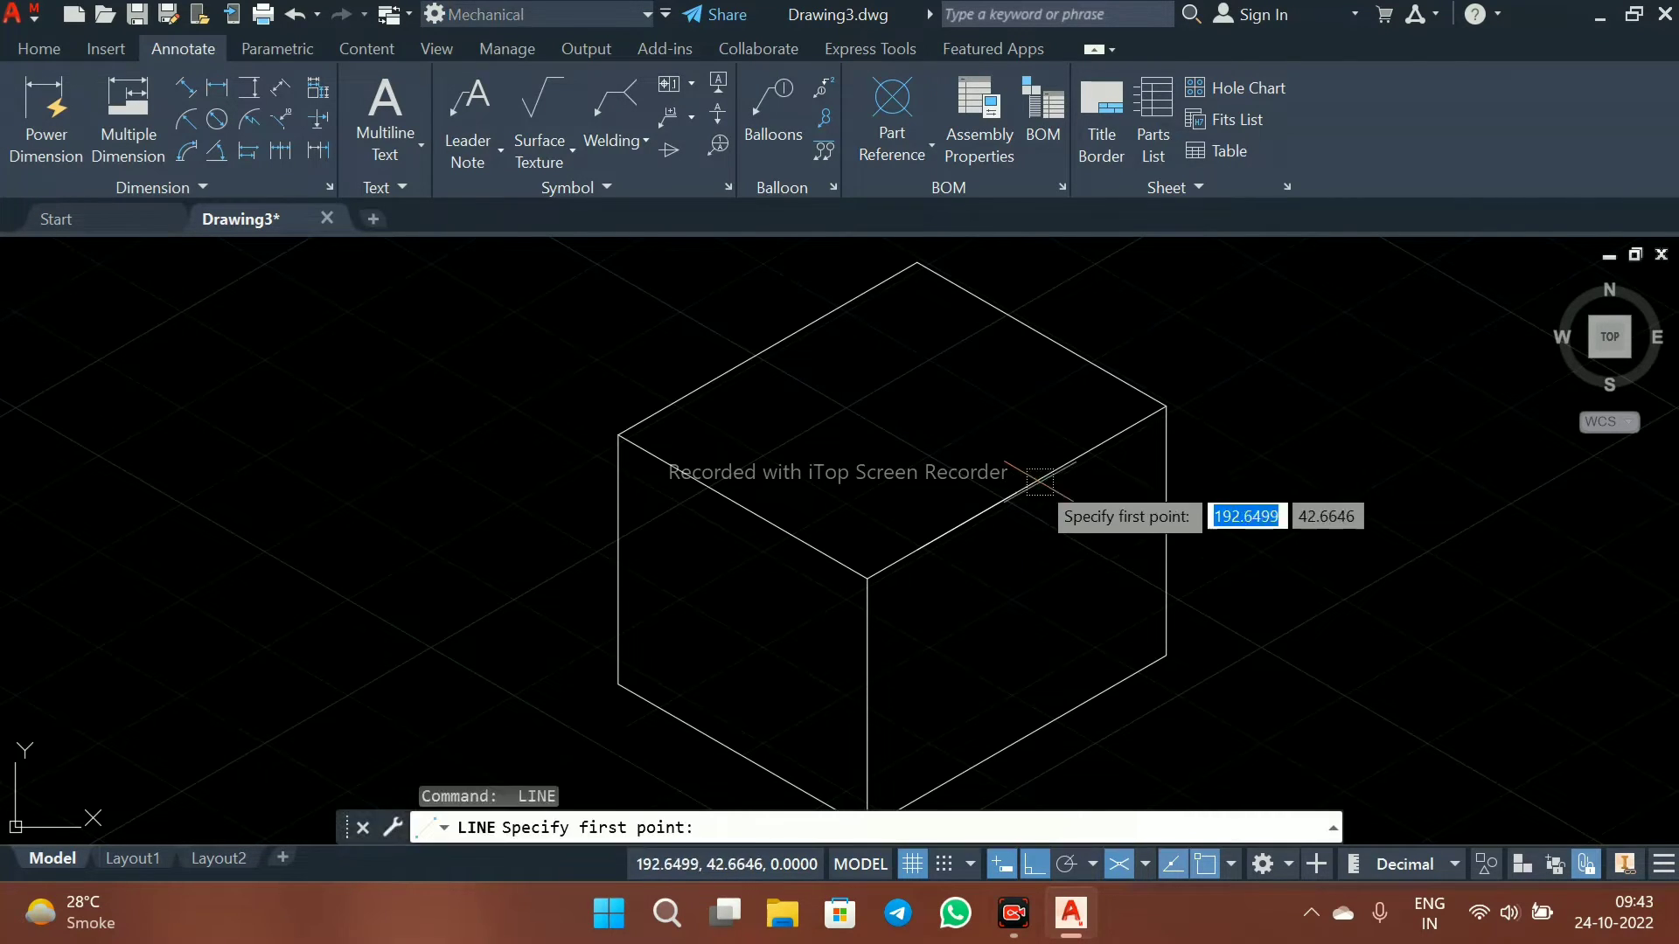
{"action": "left_click", "coordinate": [1016, 492]}
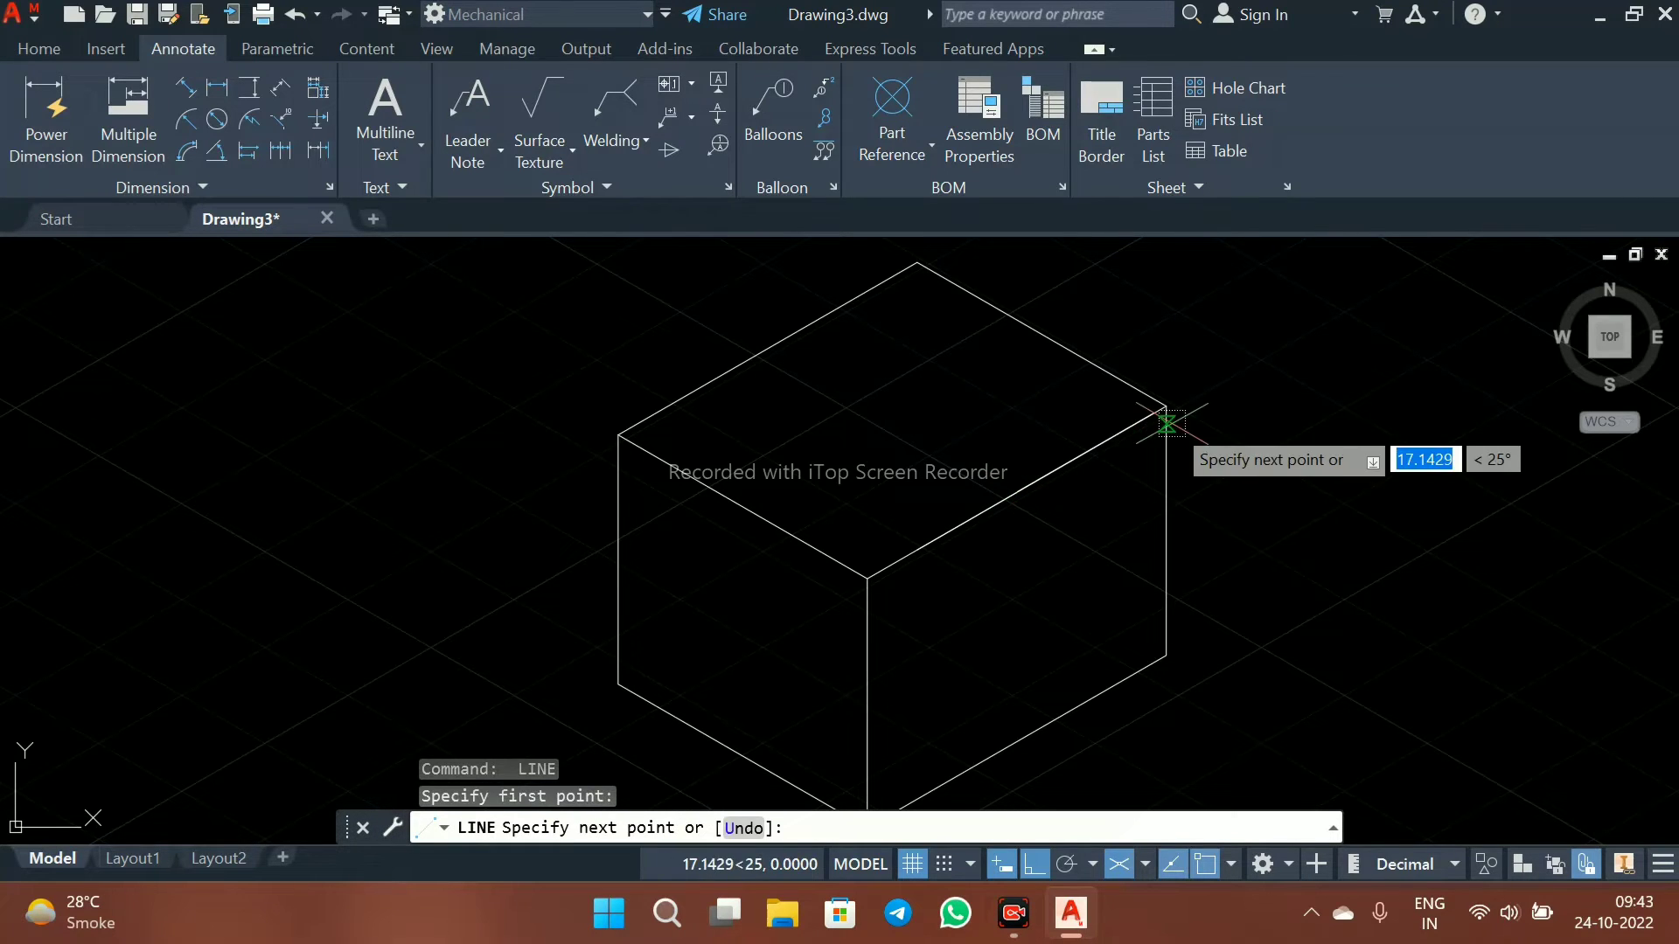
{"action": "type", "text": "12"}
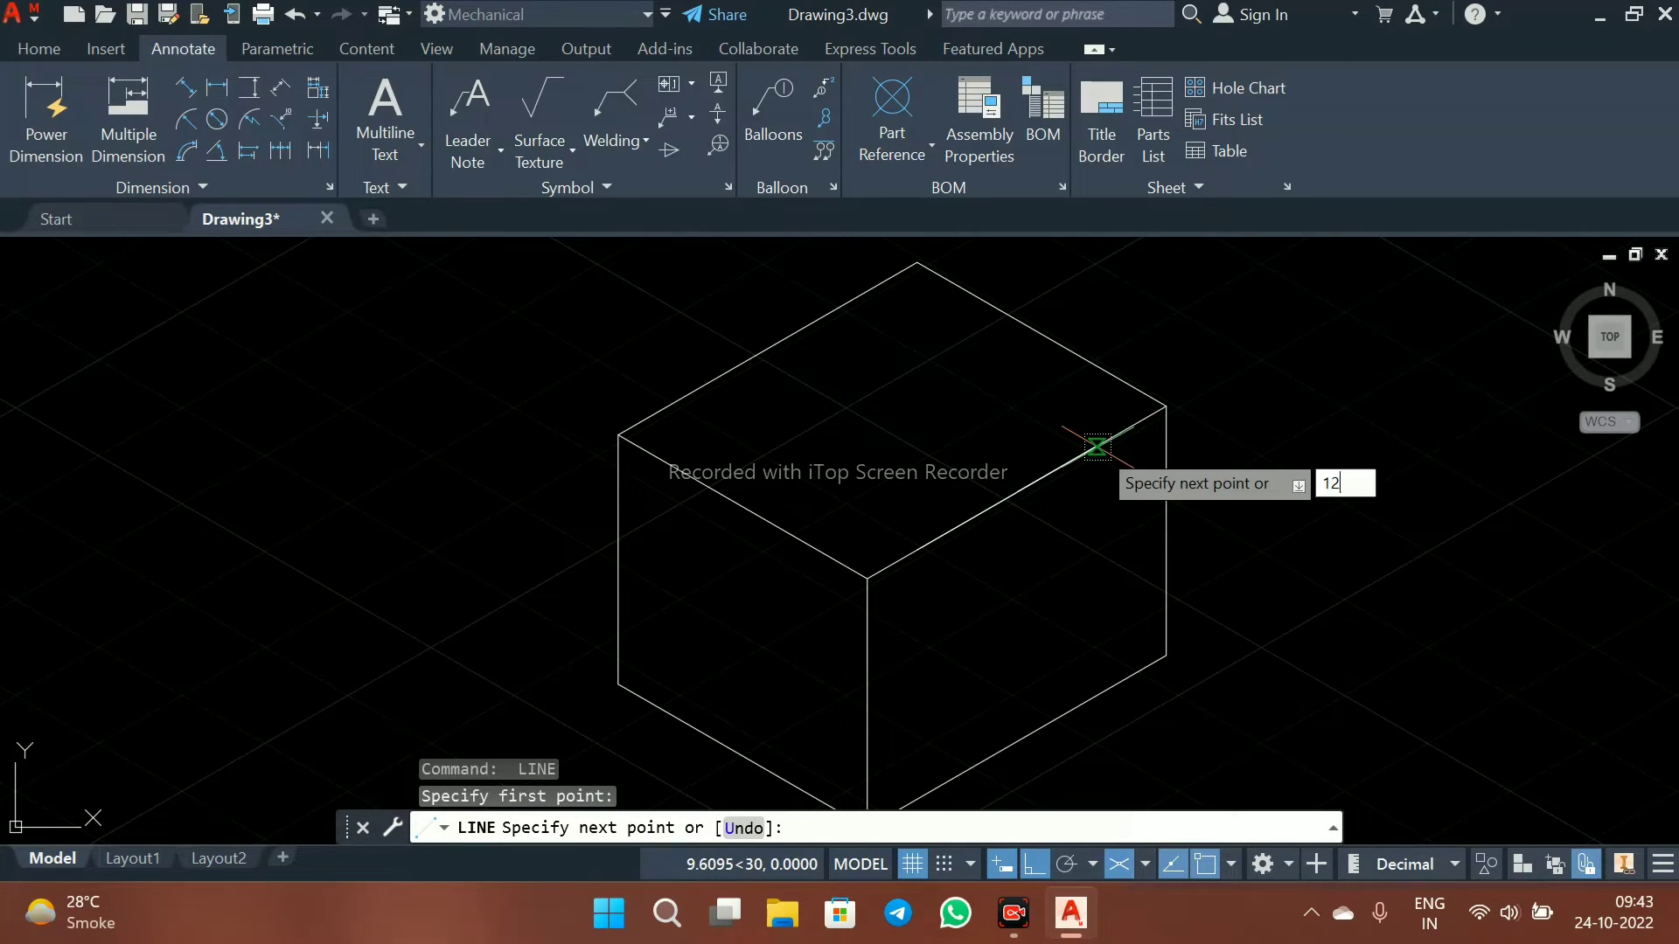
{"action": "key", "text": "Return"}
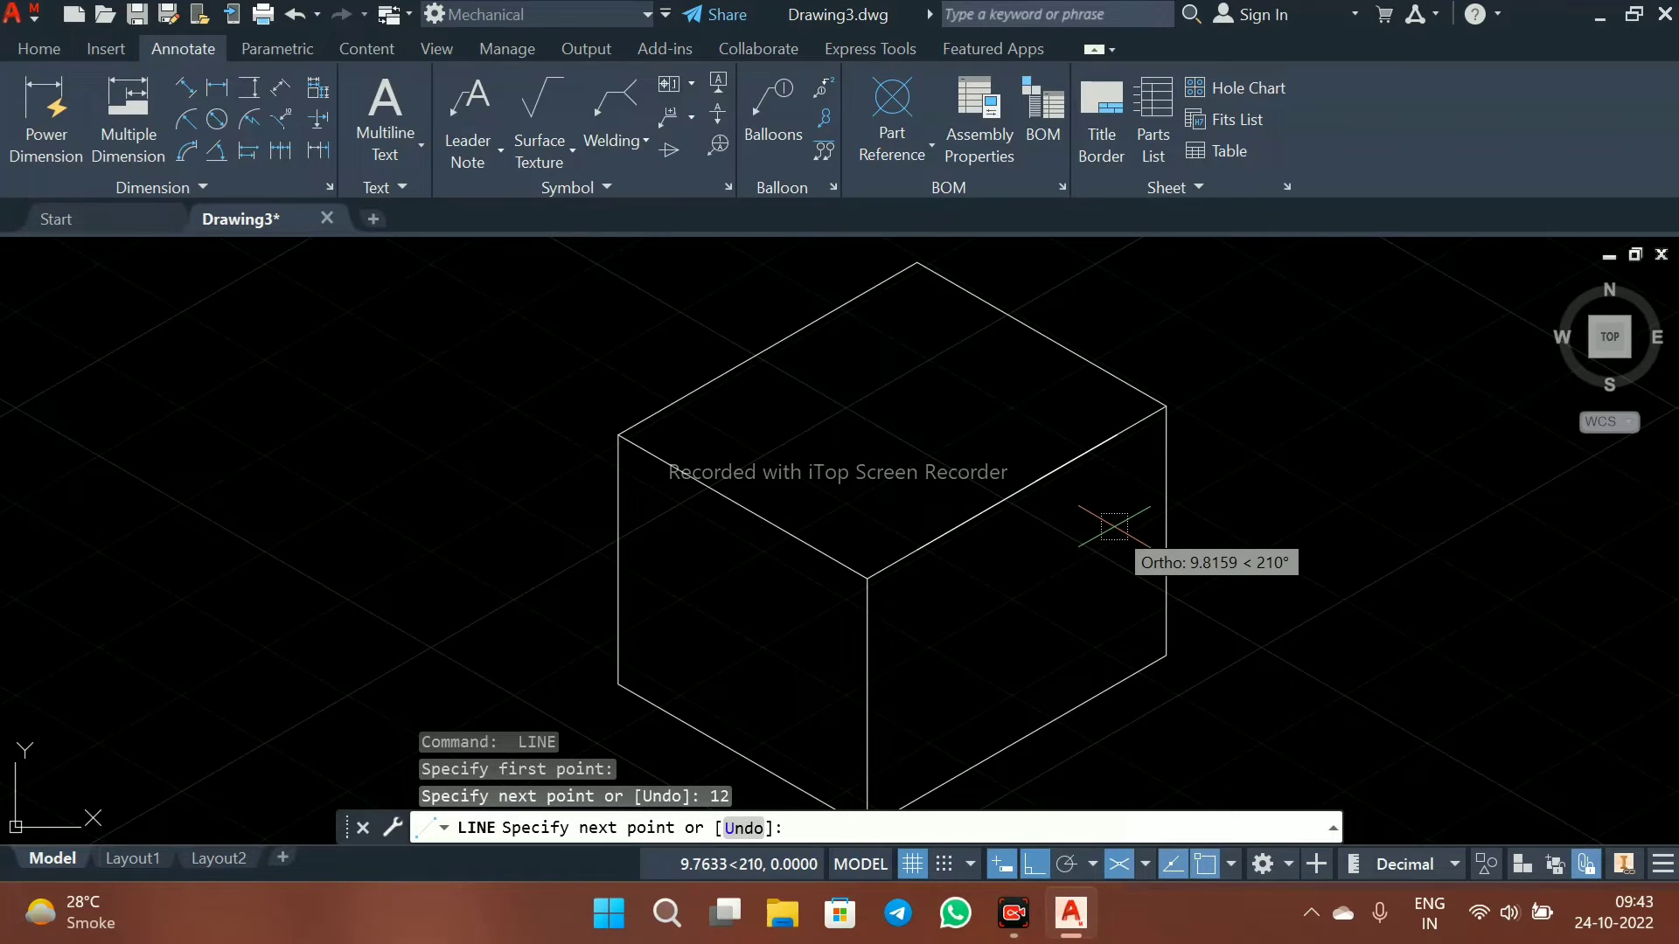
{"action": "key", "text": "Escape"}
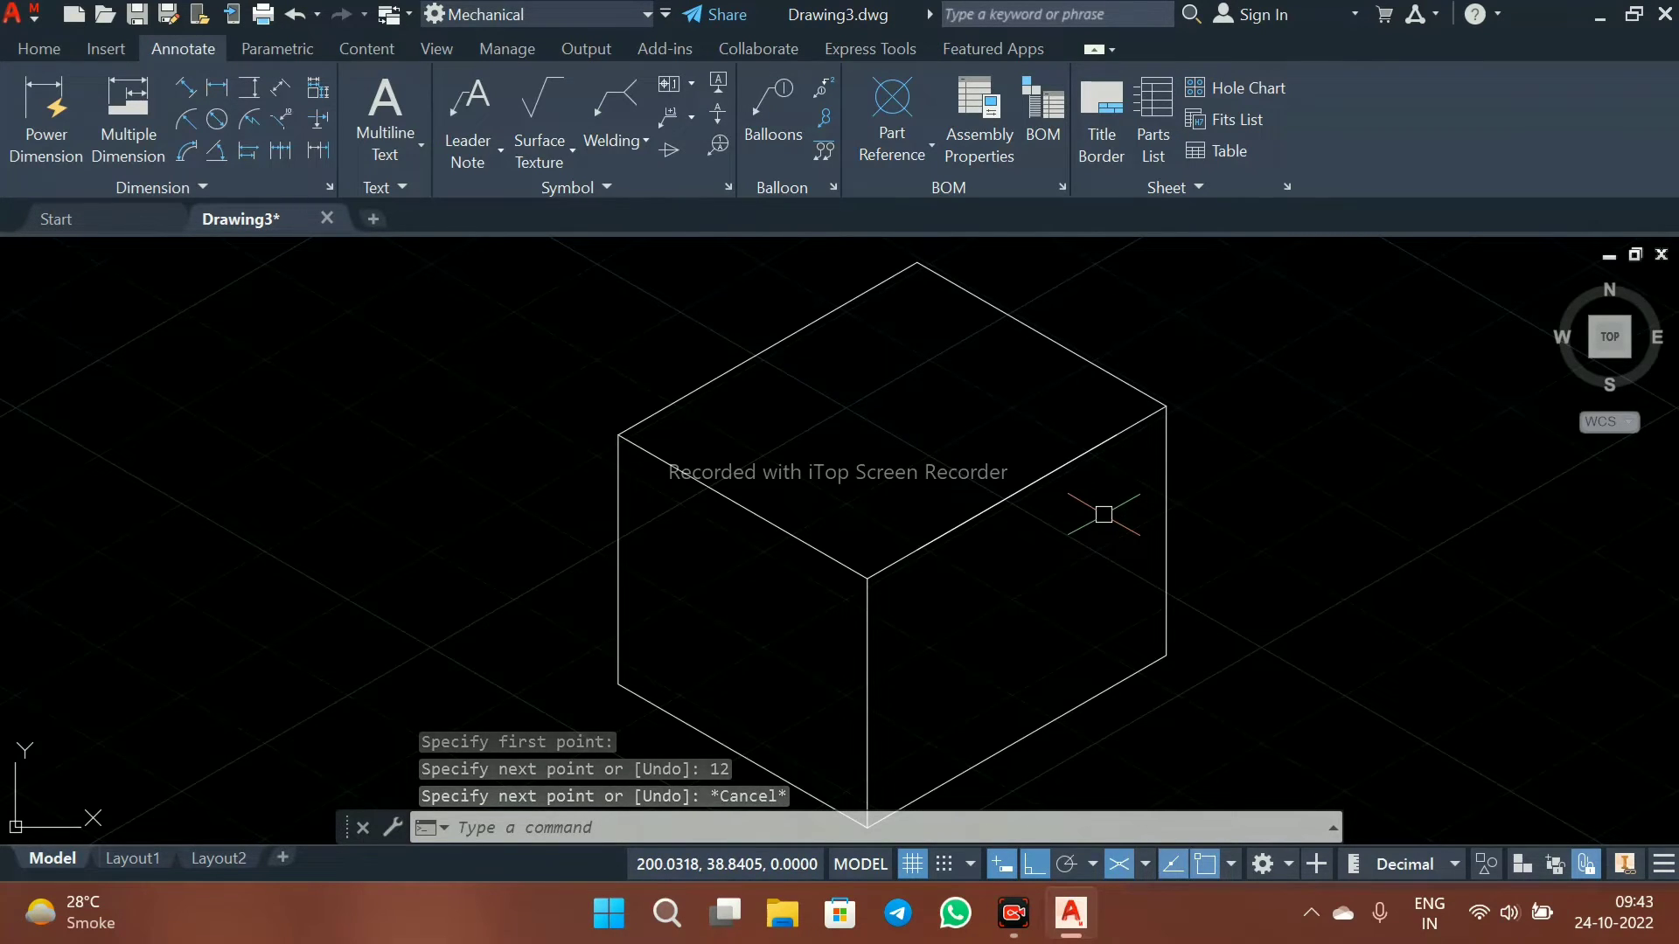
- In the right isoplane, draw a 12-unit line down from the right face's upper-edge midpoint, then continue to the 210° guide line's outer end
{"action": "key", "text": "Return"}
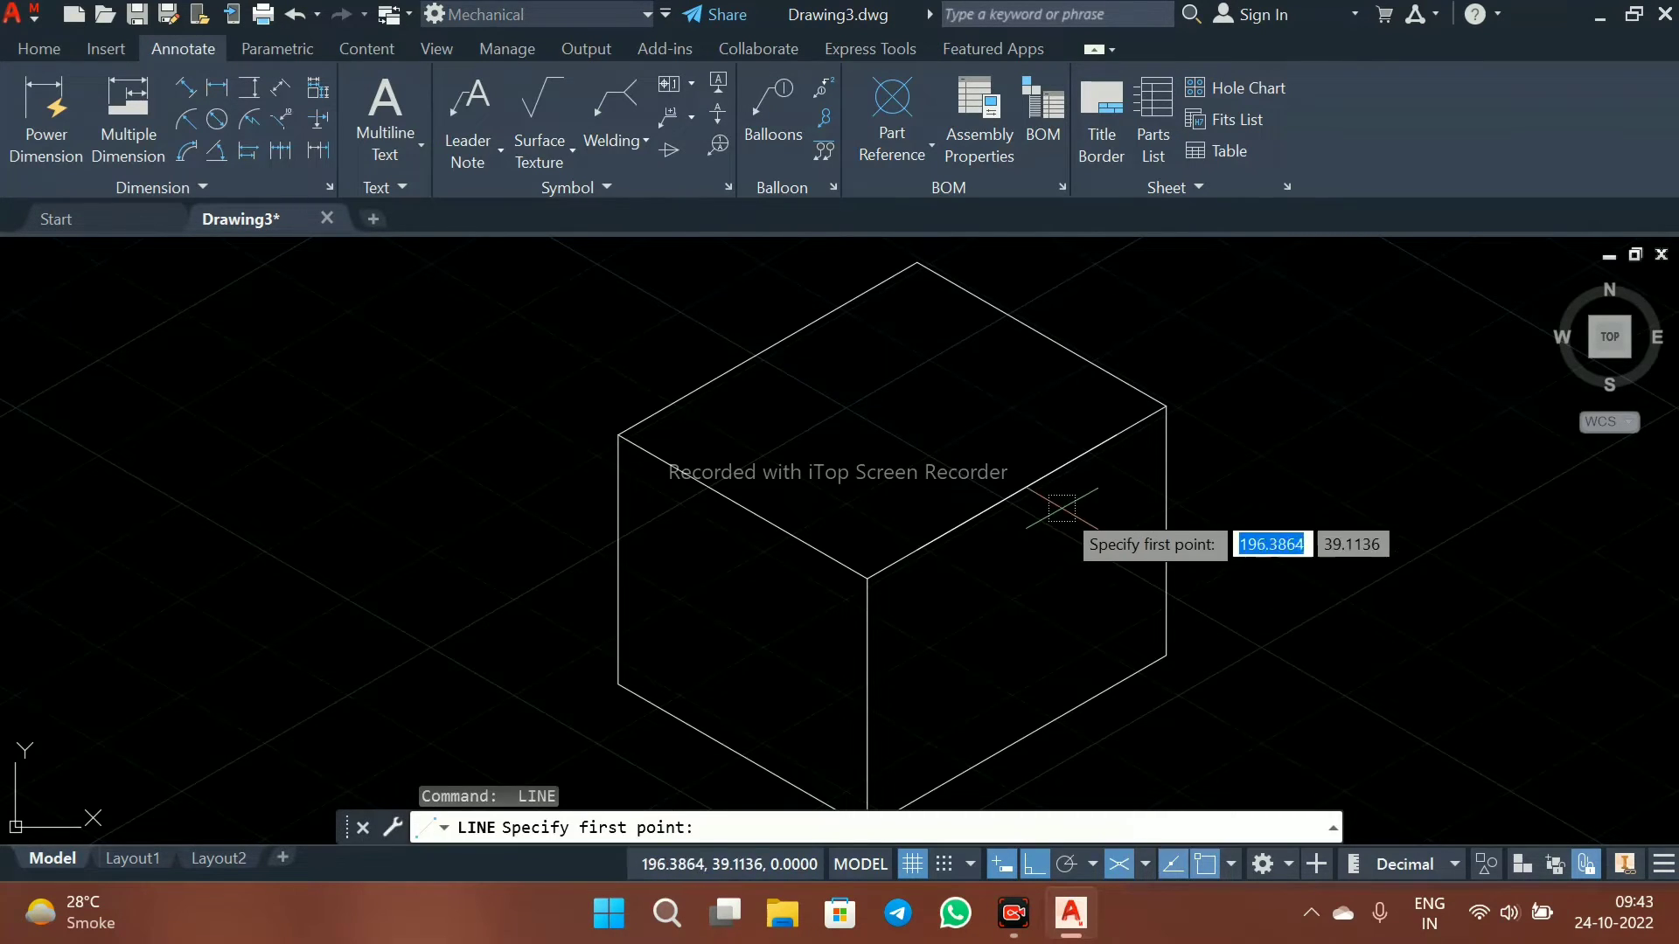
{"action": "left_click", "coordinate": [1017, 493]}
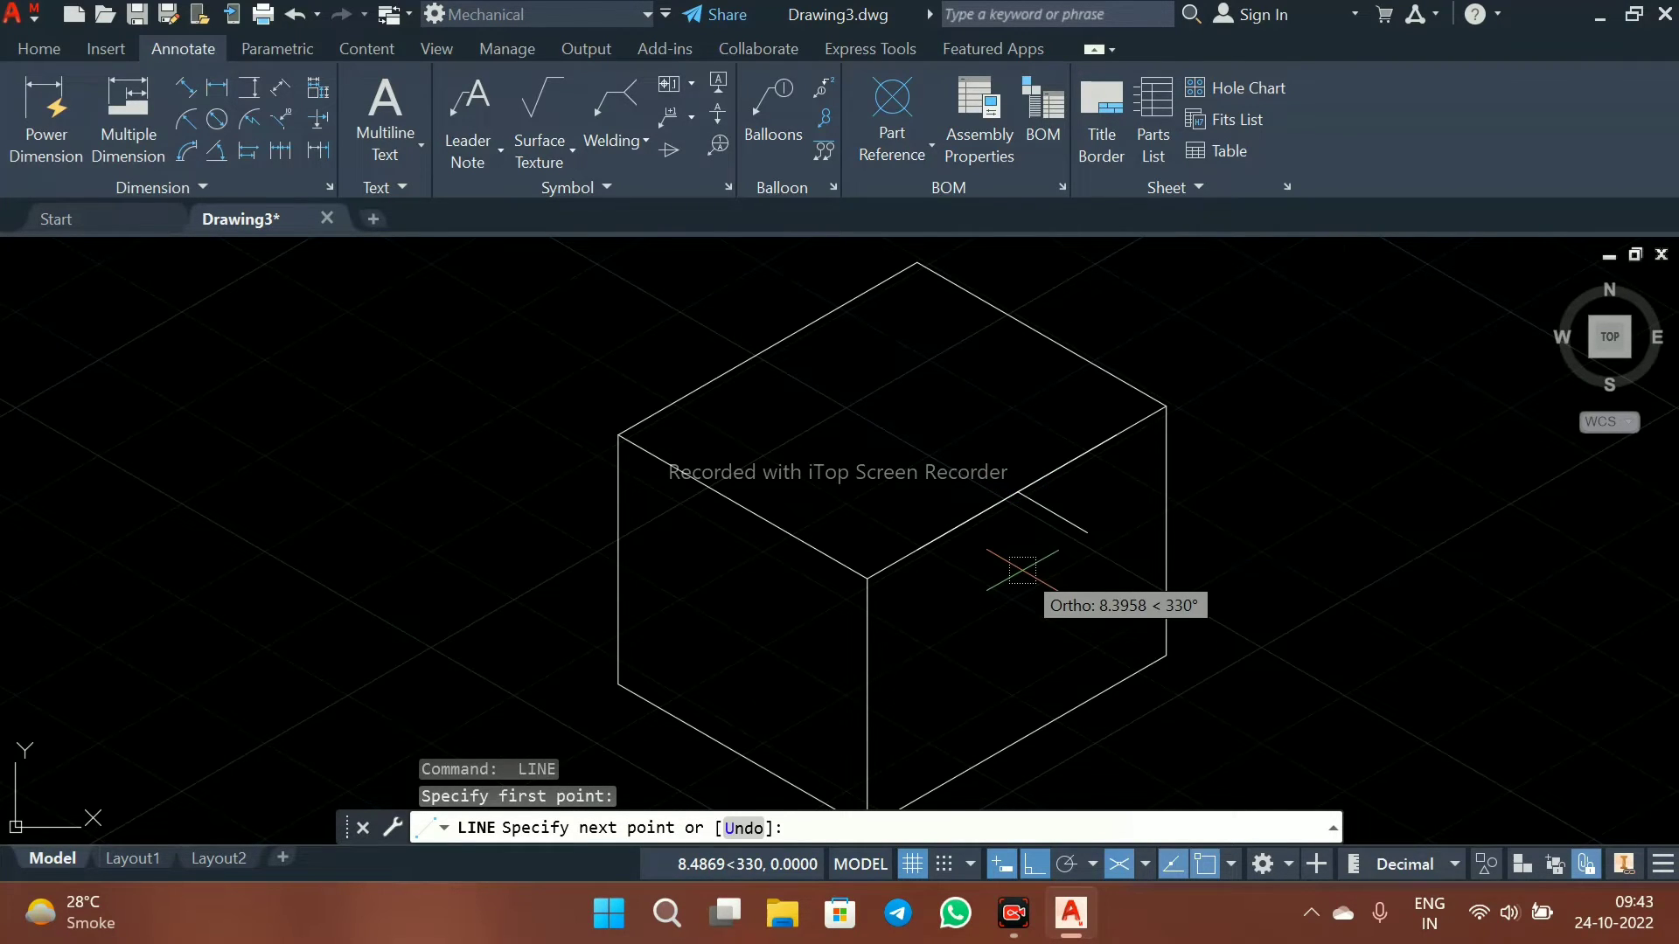
{"action": "key", "text": "F5"}
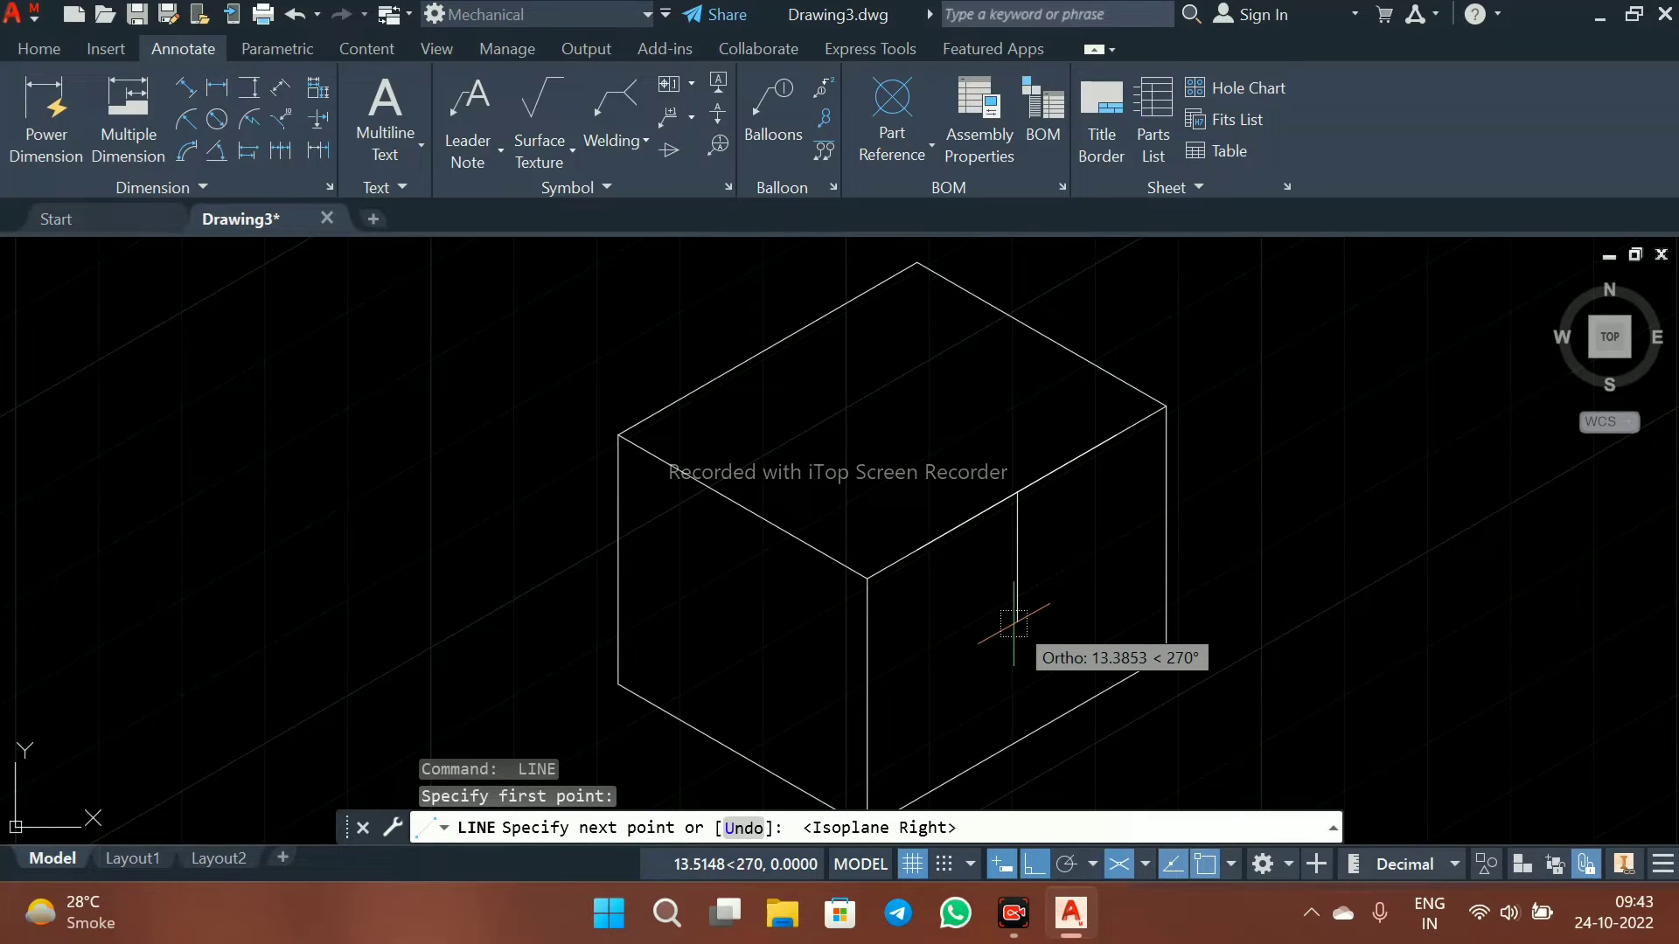
{"action": "type", "text": "12"}
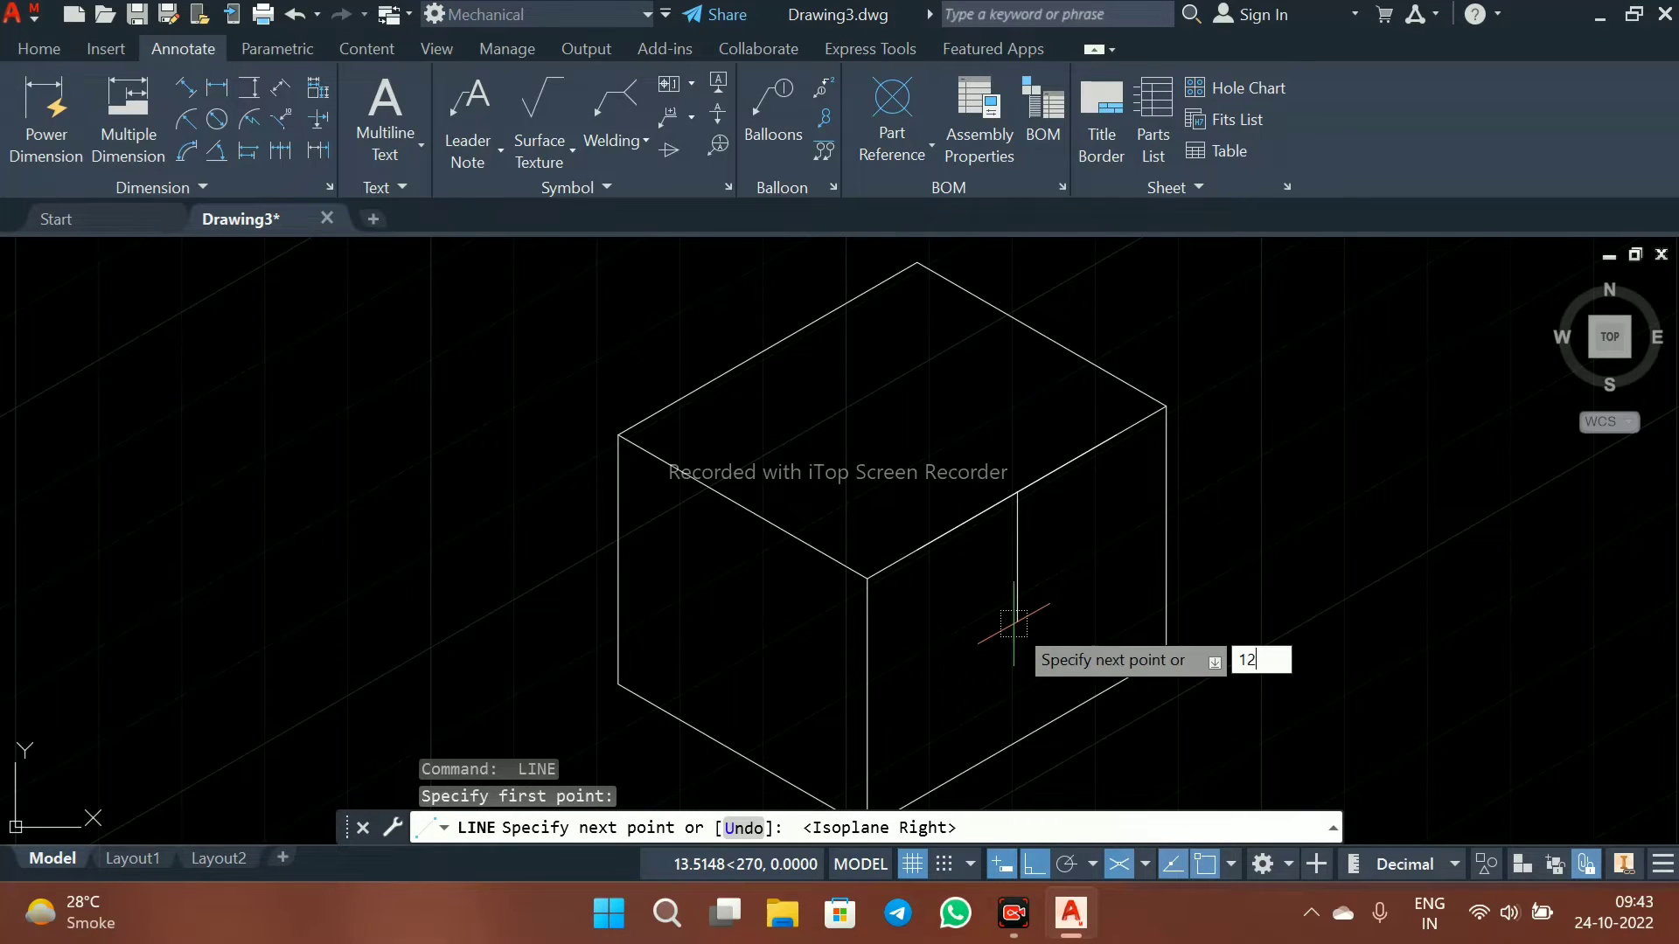
{"action": "key", "text": "Return"}
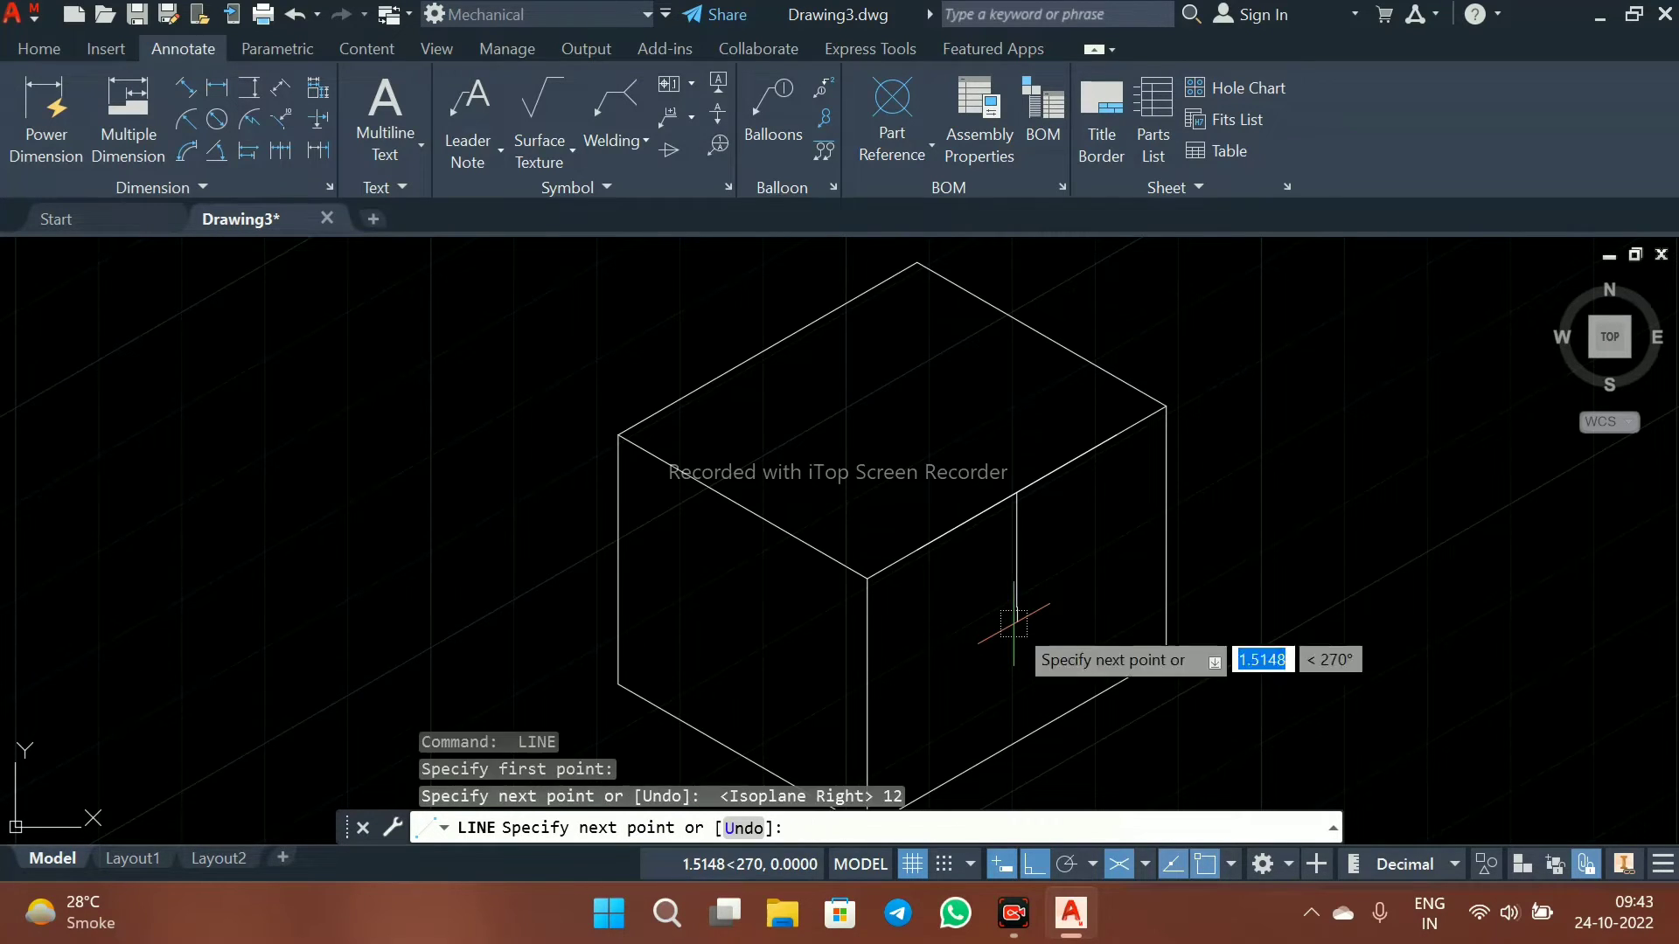
{"action": "left_click", "coordinate": [918, 549]}
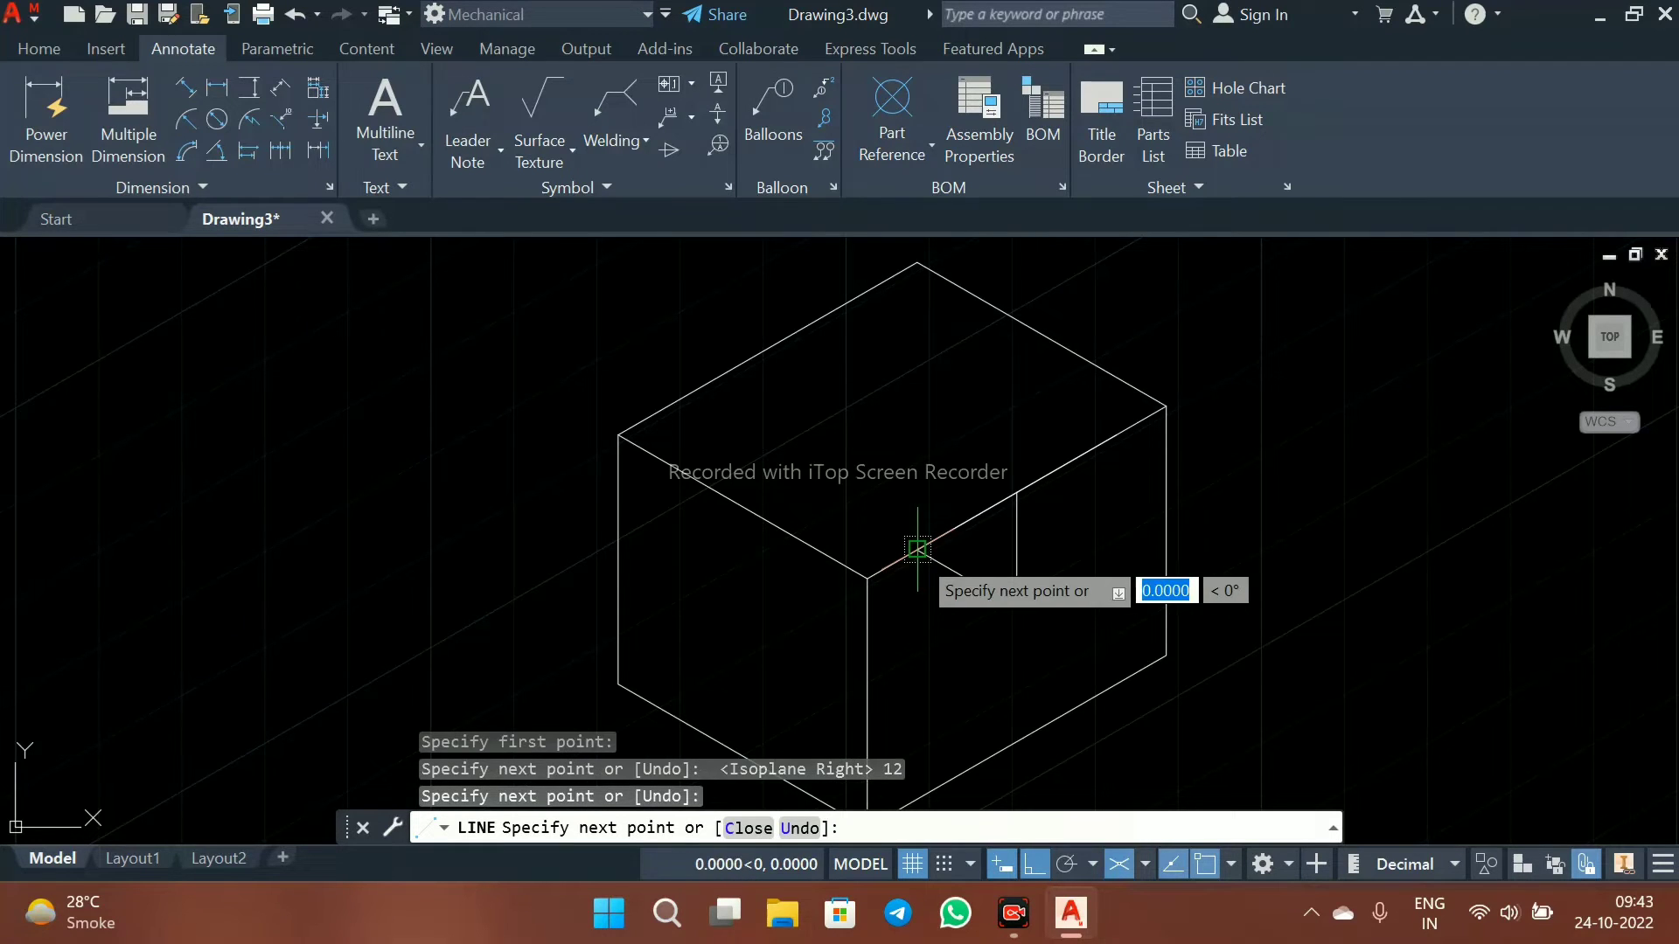
{"action": "key", "text": "Return"}
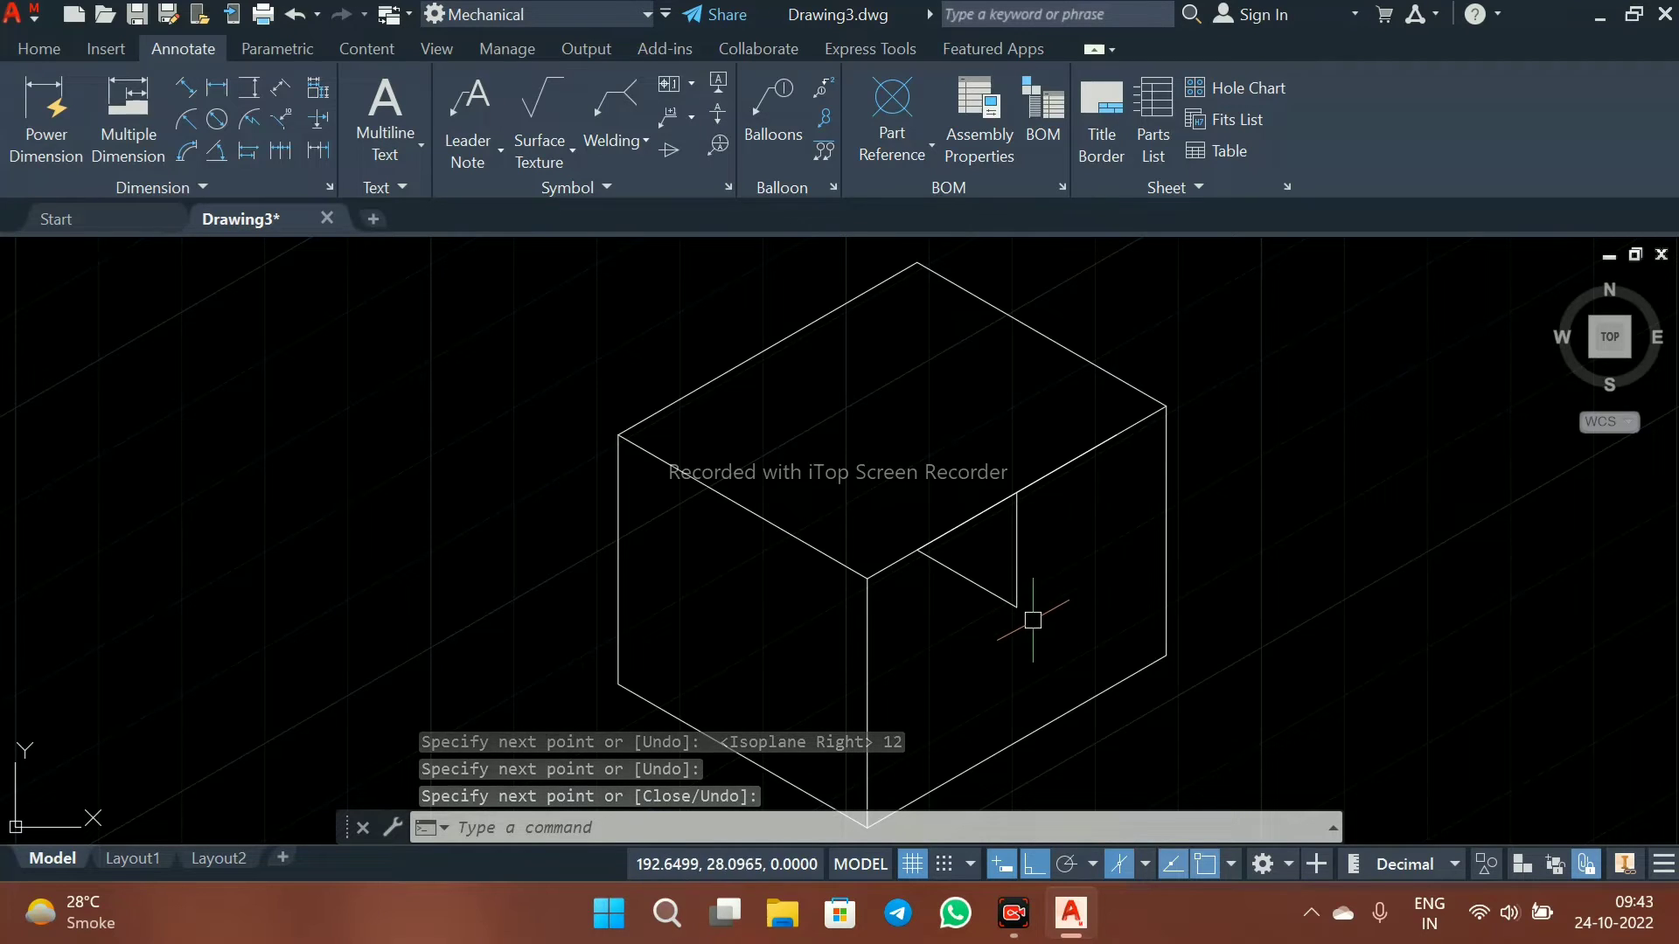
- Draw the notch's other sloped line from the lower end of the vertical line to the outer end of the 30° guide line
{"action": "key", "text": "Return"}
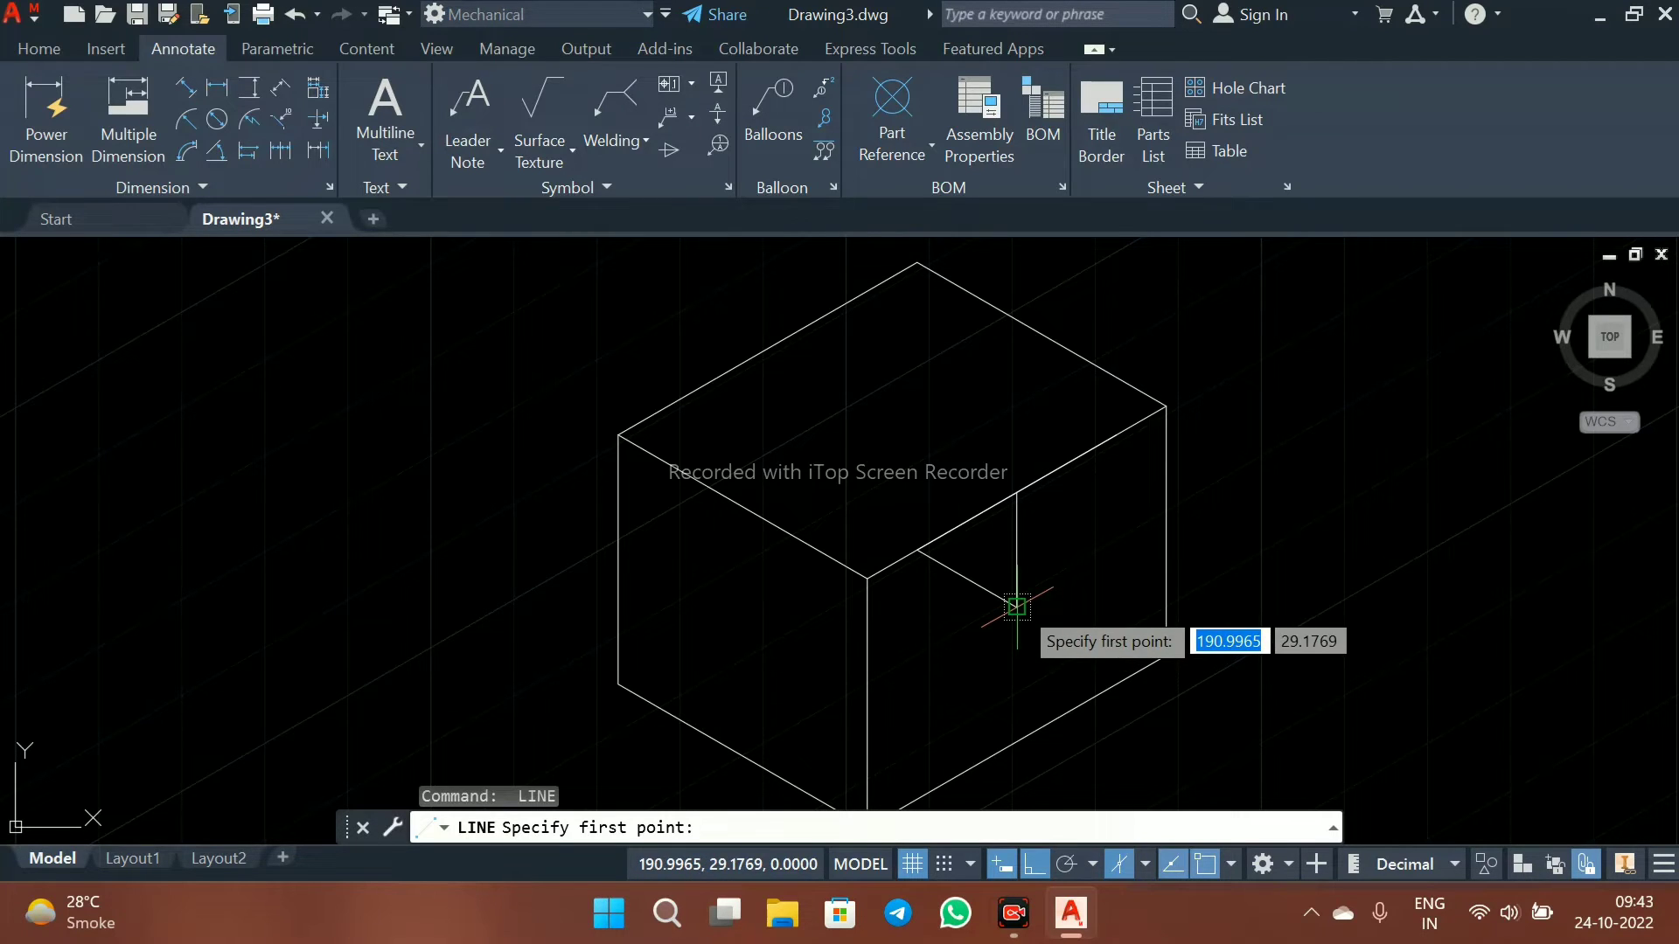
{"action": "left_click", "coordinate": [1016, 606]}
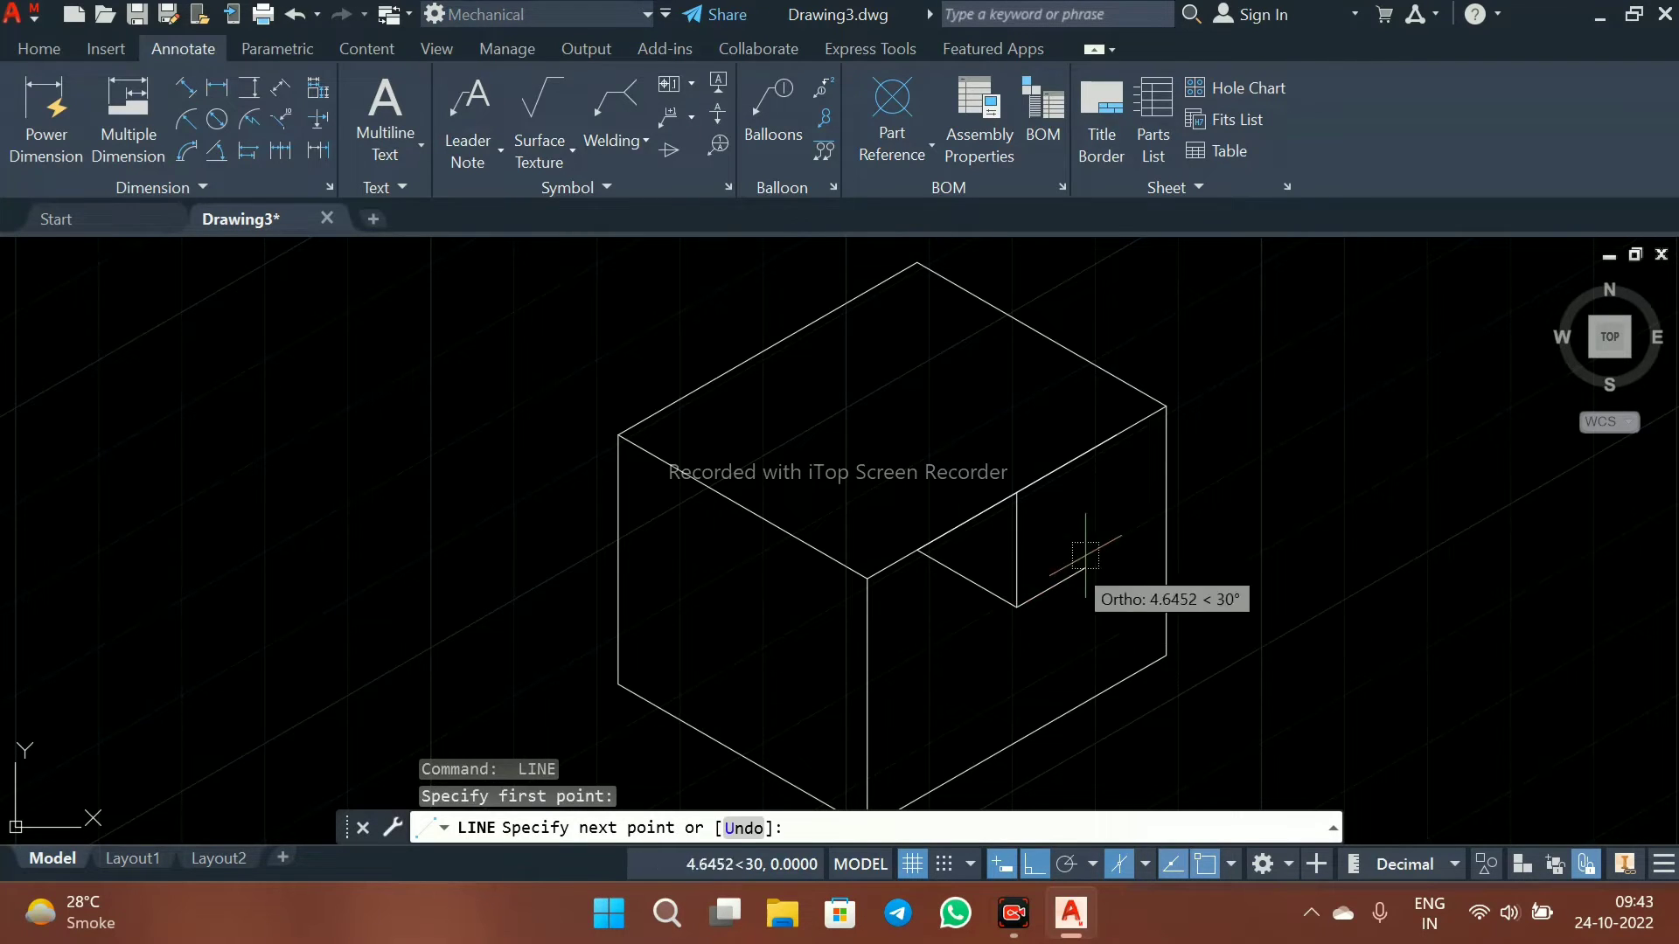
{"action": "left_click", "coordinate": [1116, 435]}
{"action": "key", "text": "Return"}
- Delete the two 12-unit guide lines lying along the right face's upper edge
{"action": "left_click", "coordinate": [1067, 463]}
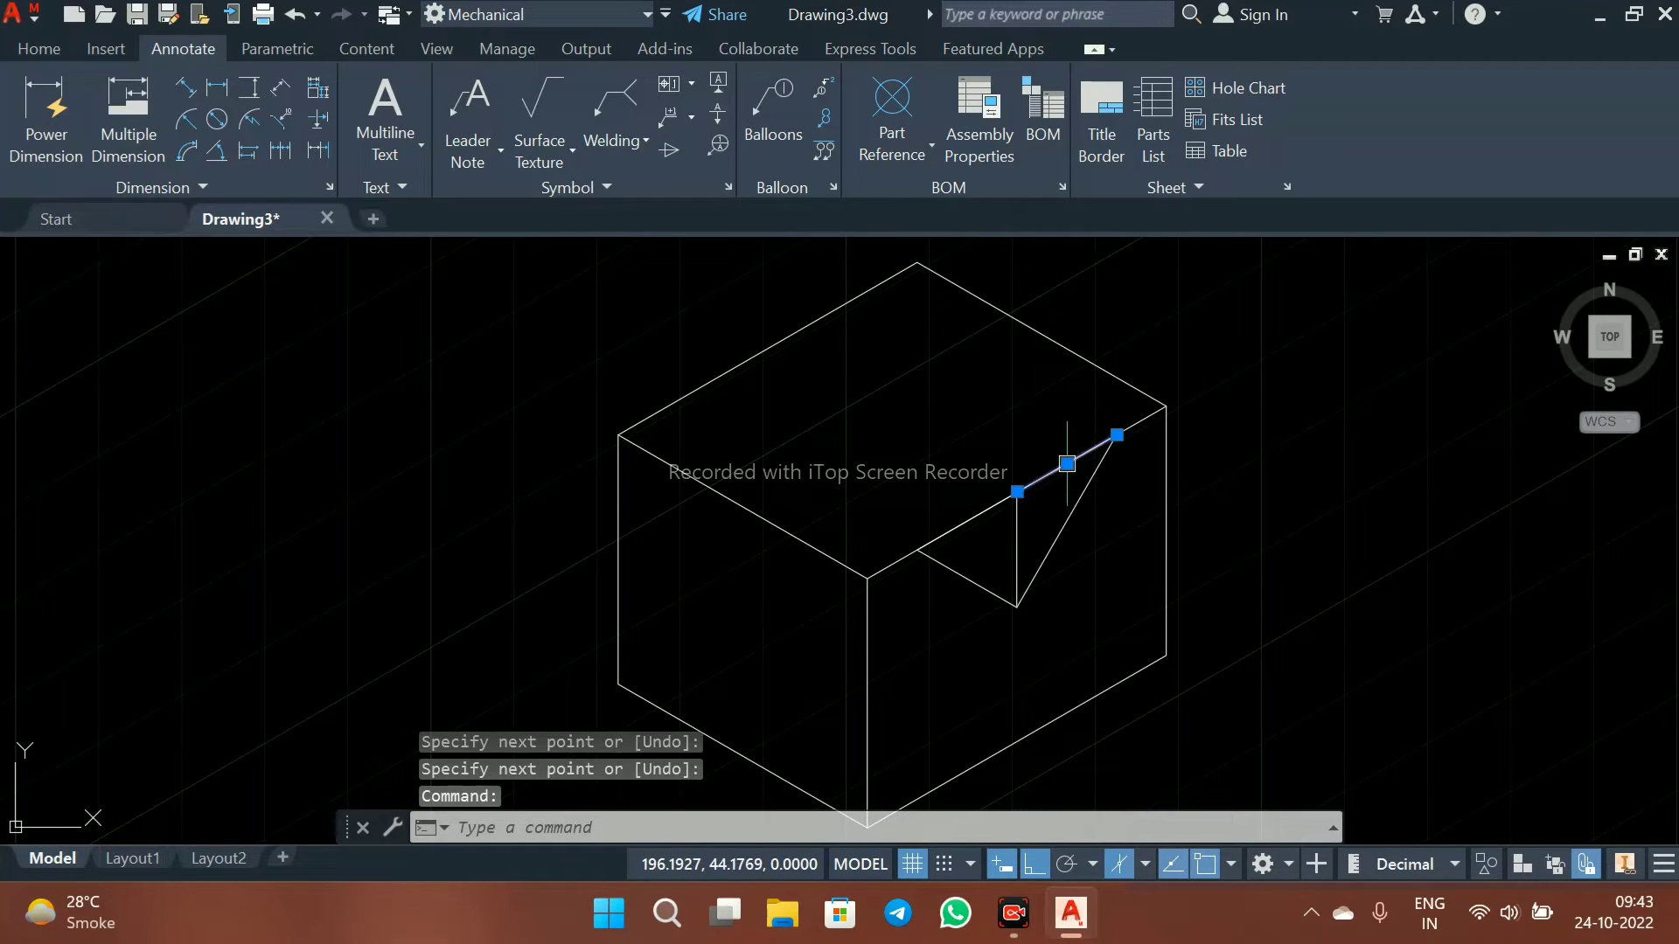
{"action": "left_click", "coordinate": [948, 530]}
{"action": "key", "text": "Delete"}
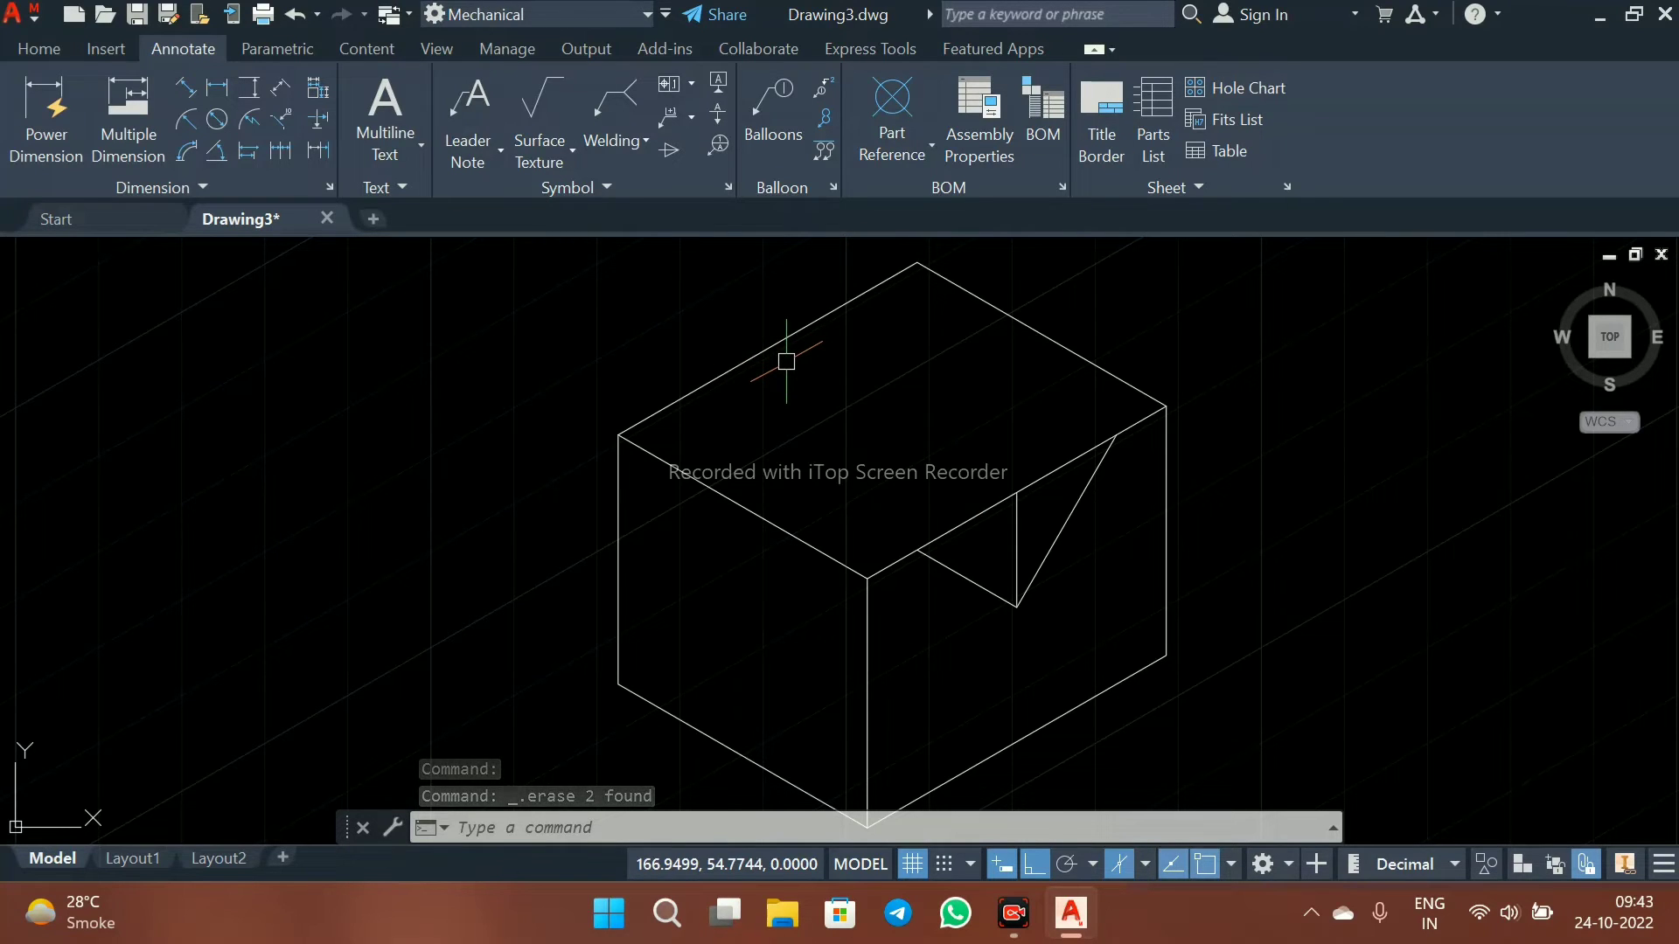
- In the left isoplane, draw a 30-unit line at 150° from the right face's upper-edge midpoint across the top to the opposite edge's midpoint
{"action": "type", "text": "L"}
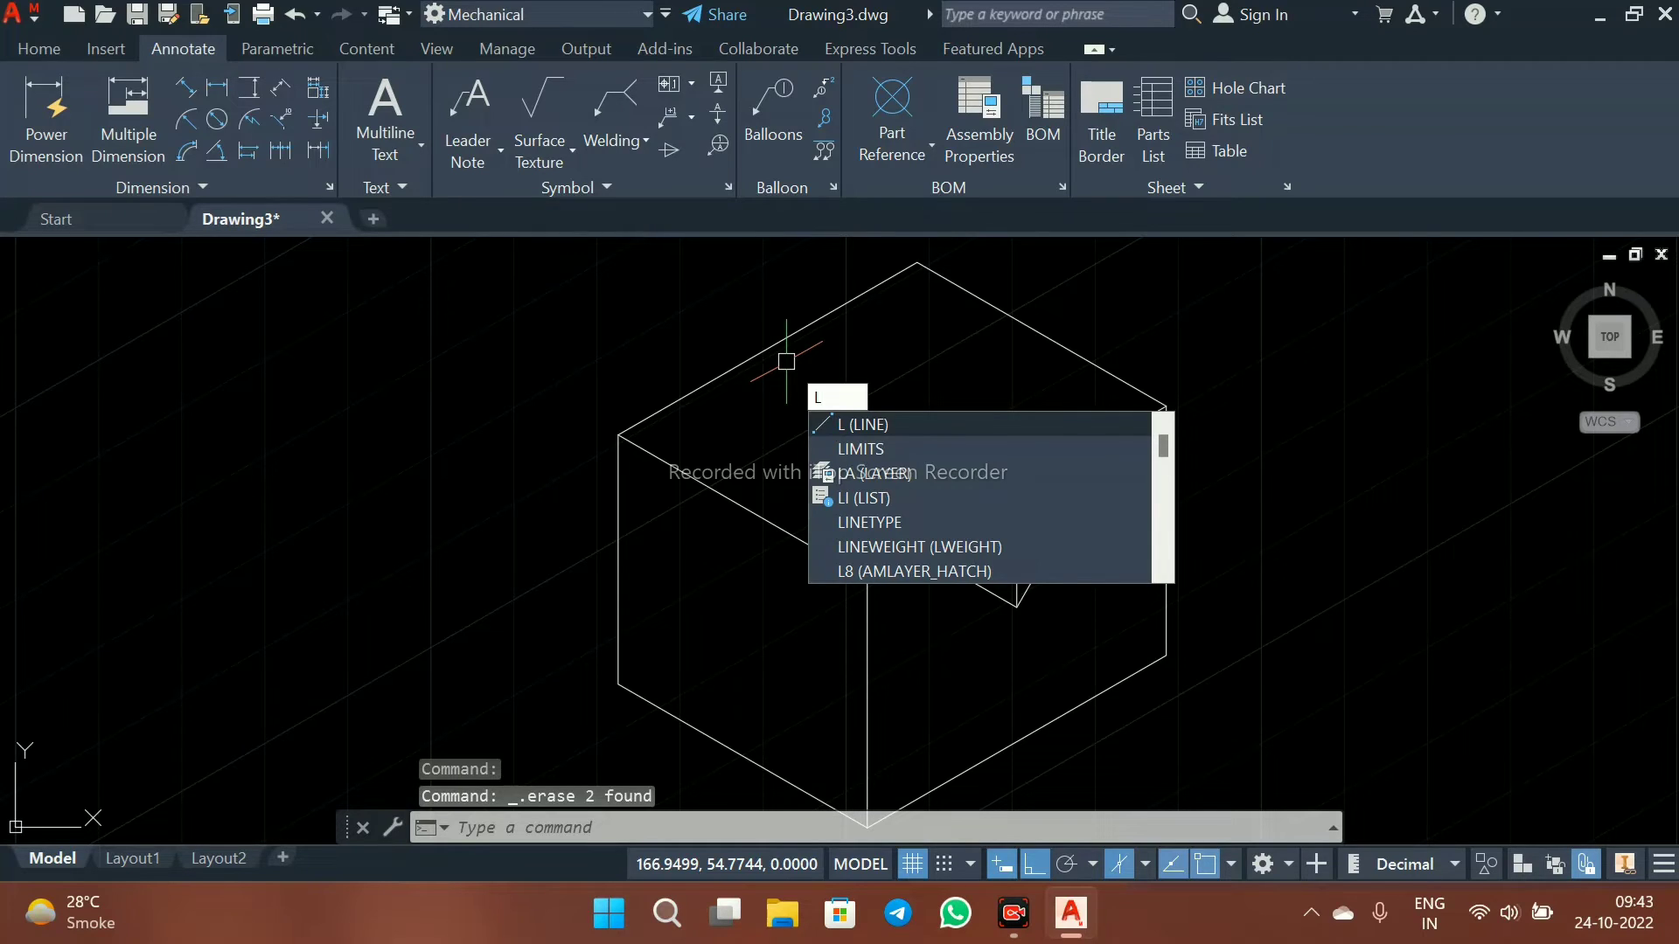
{"action": "key", "text": "Return"}
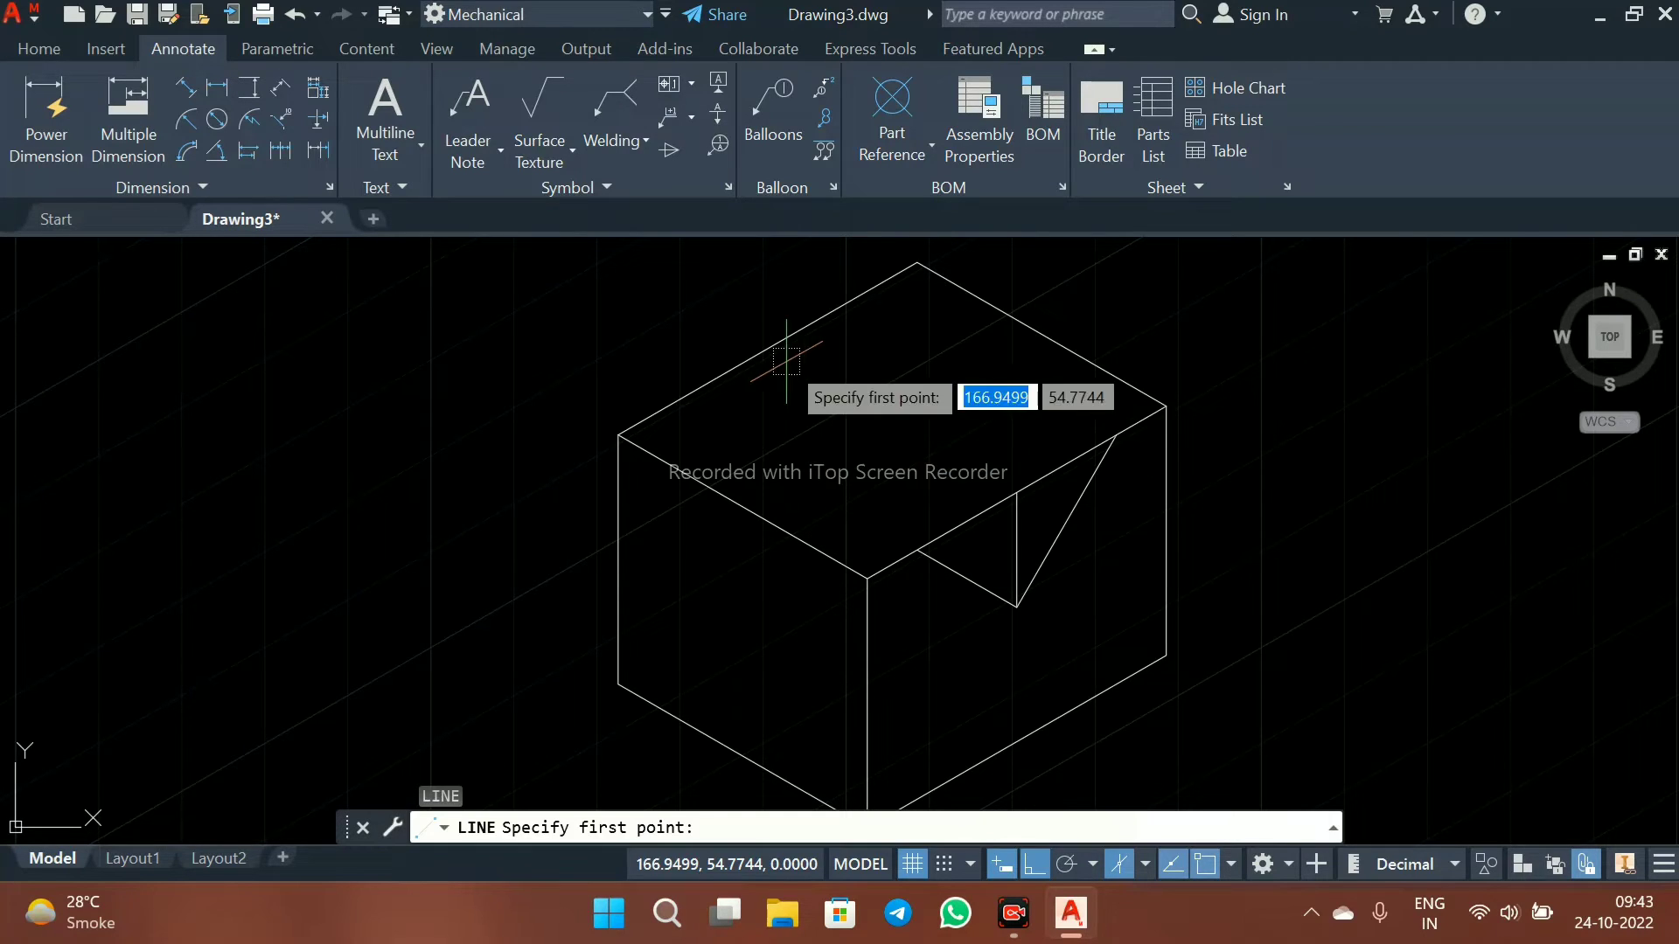
{"action": "left_click", "coordinate": [1018, 493]}
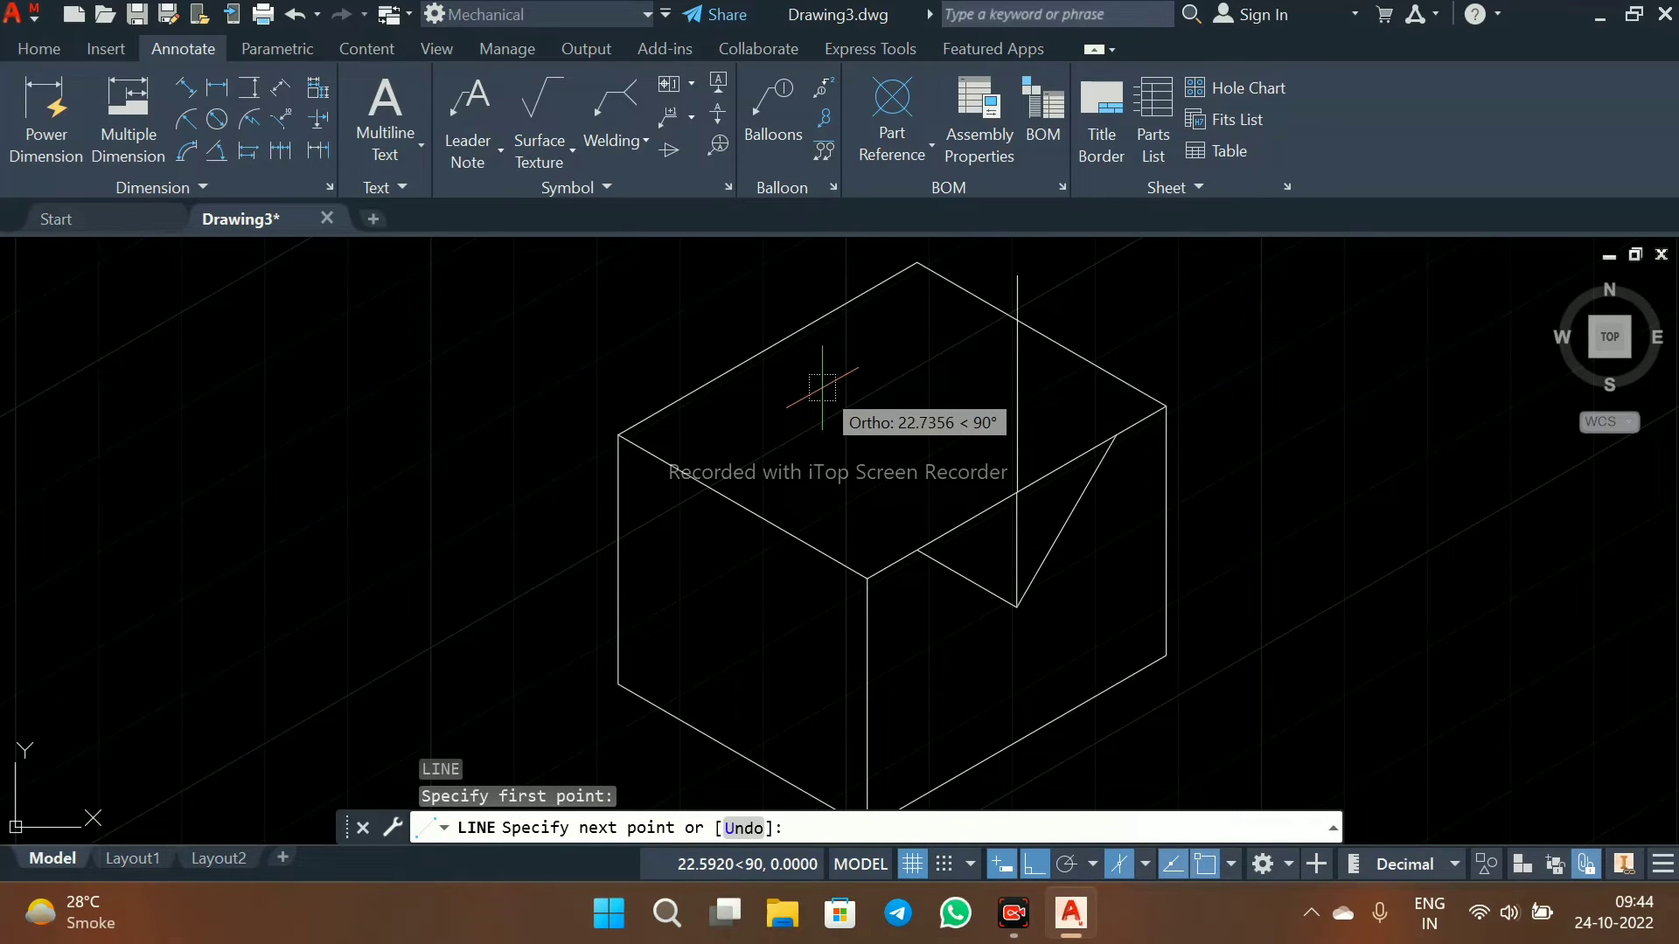
{"action": "key", "text": "F5"}
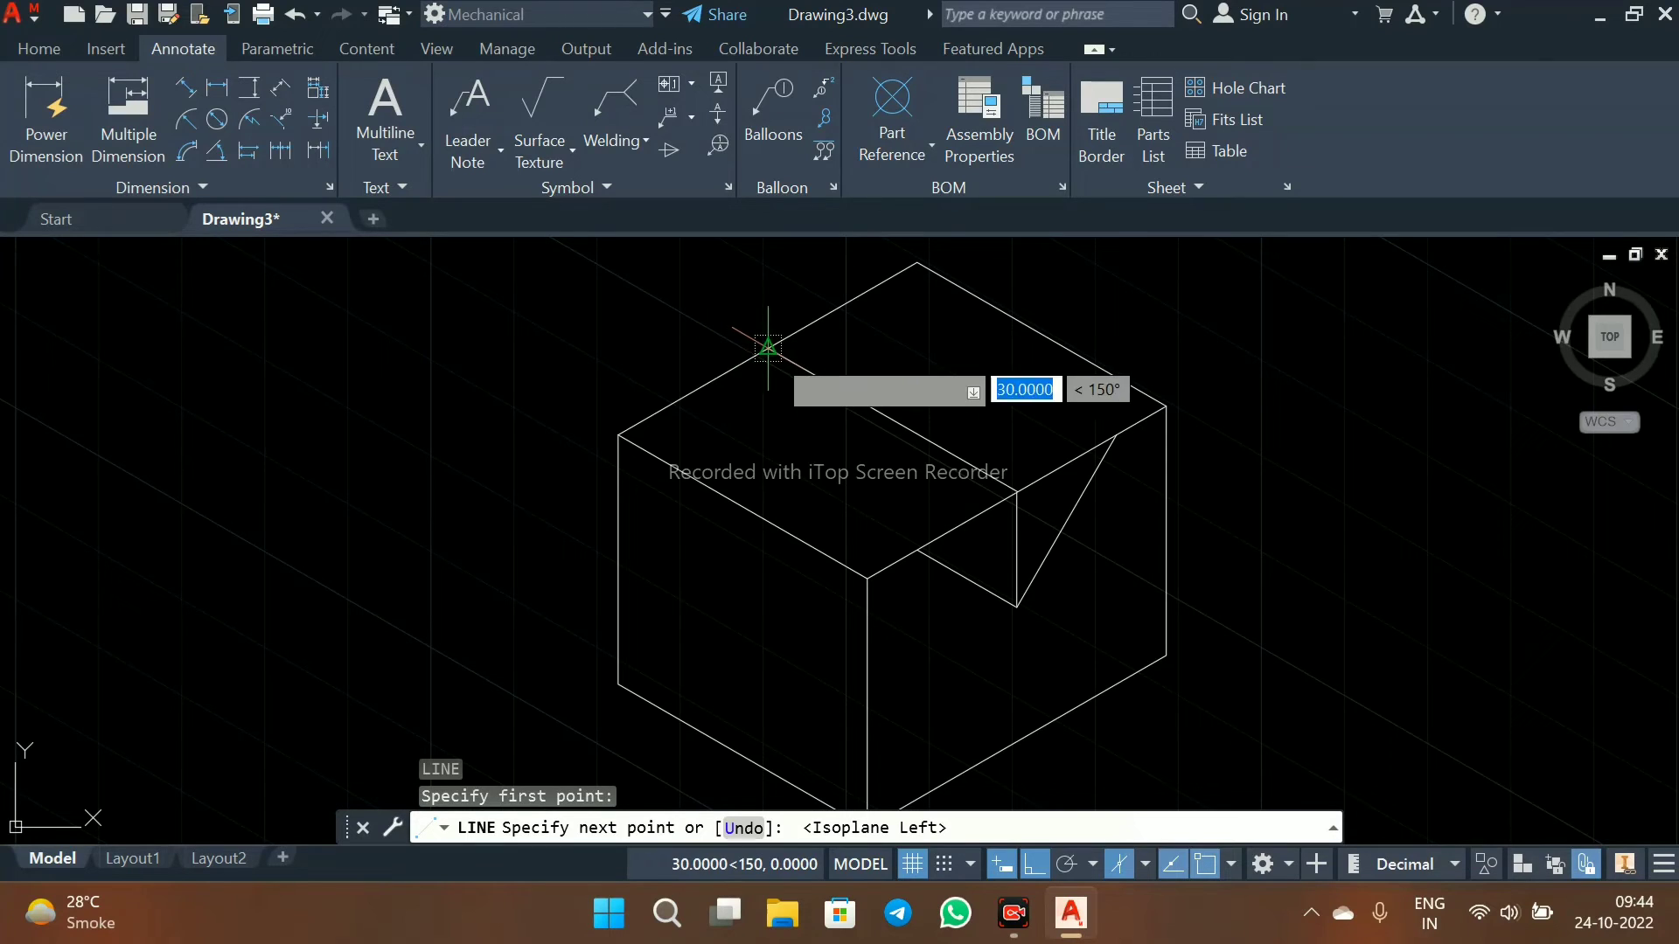
{"action": "left_click", "coordinate": [767, 348]}
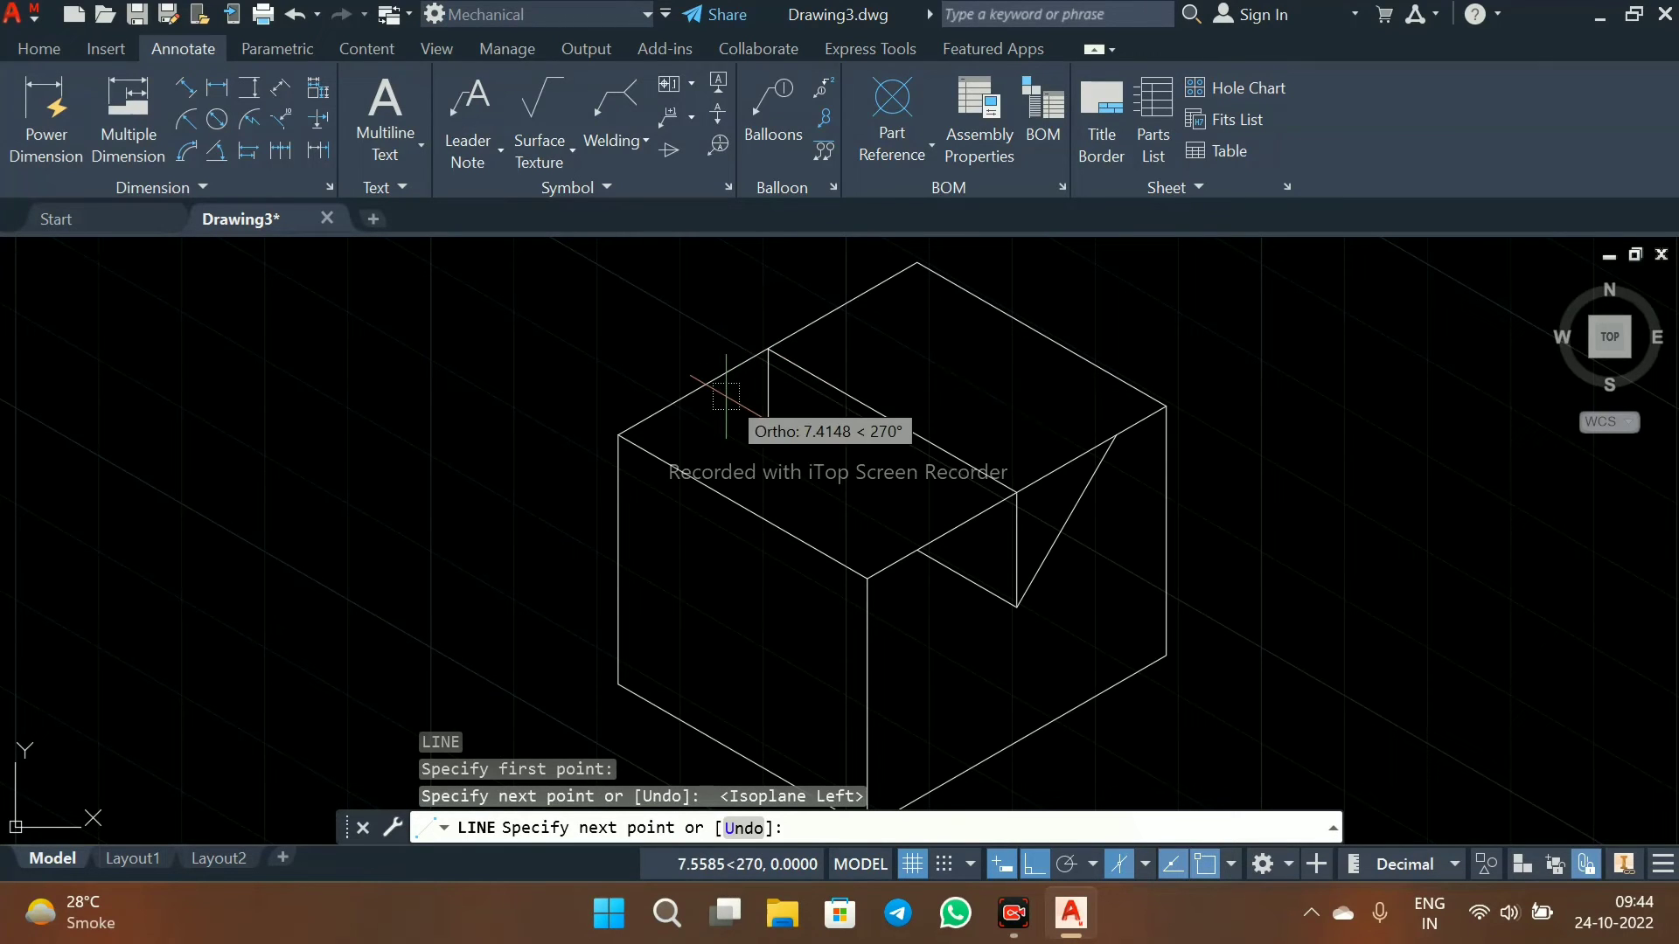
{"action": "key", "text": "Escape"}
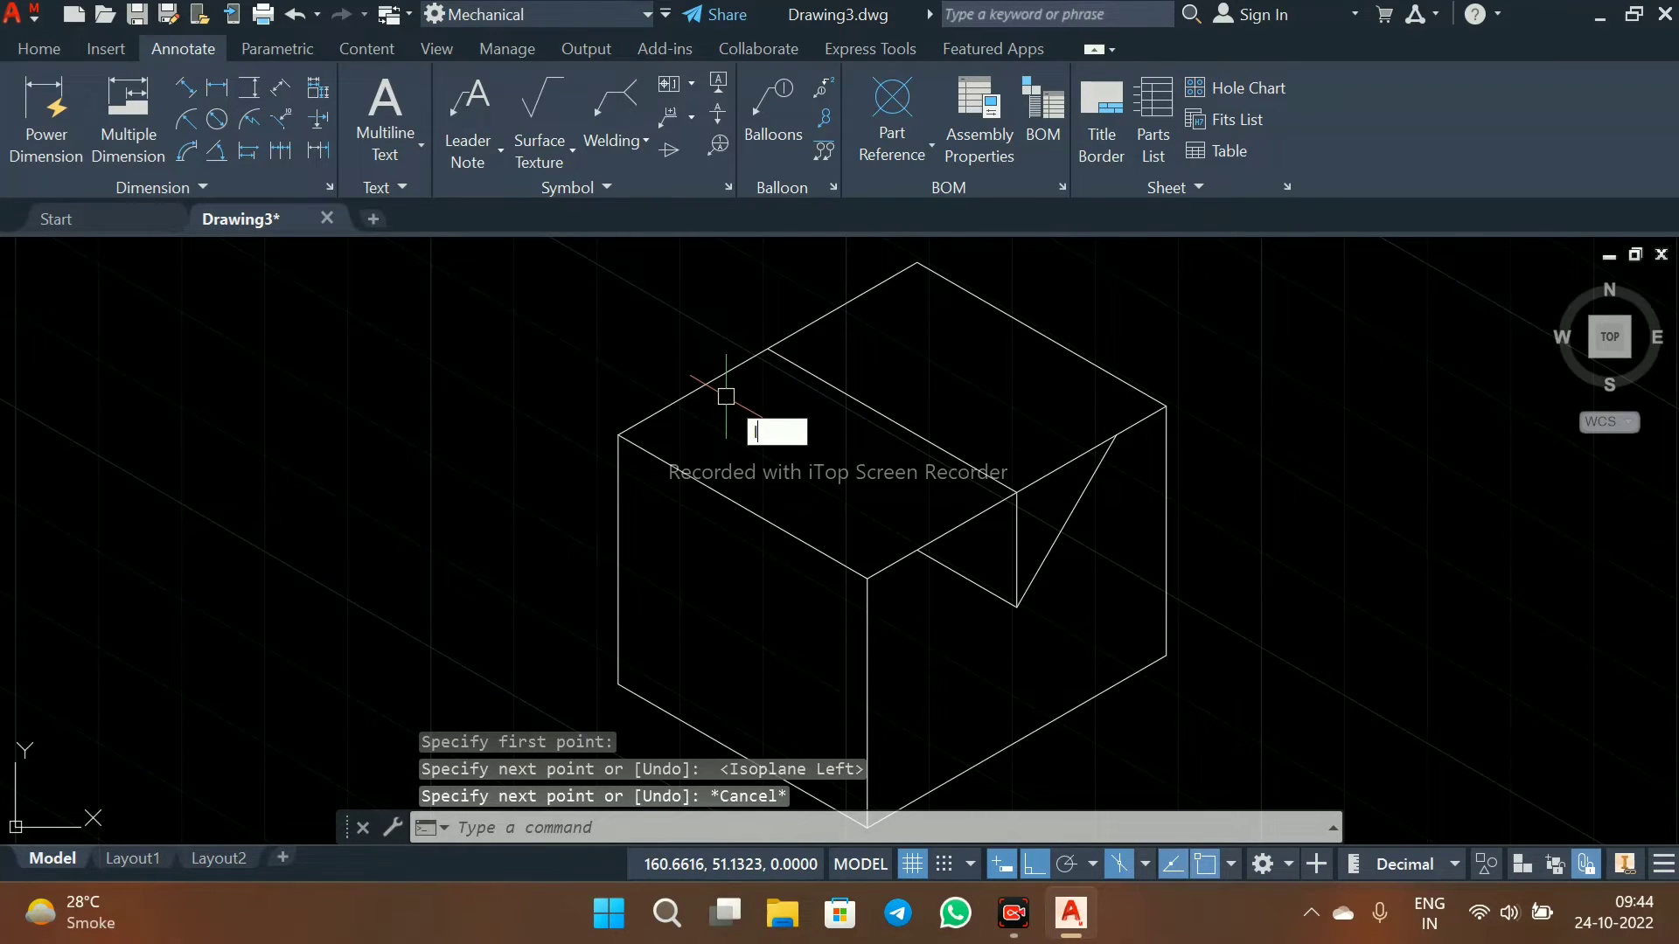
- In the top isoplane, draw a 6-unit line at 210° along the top face's back-left edge from its midpoint
{"action": "type", "text": "l"}
{"action": "key", "text": "Return"}
{"action": "left_click", "coordinate": [768, 347]}
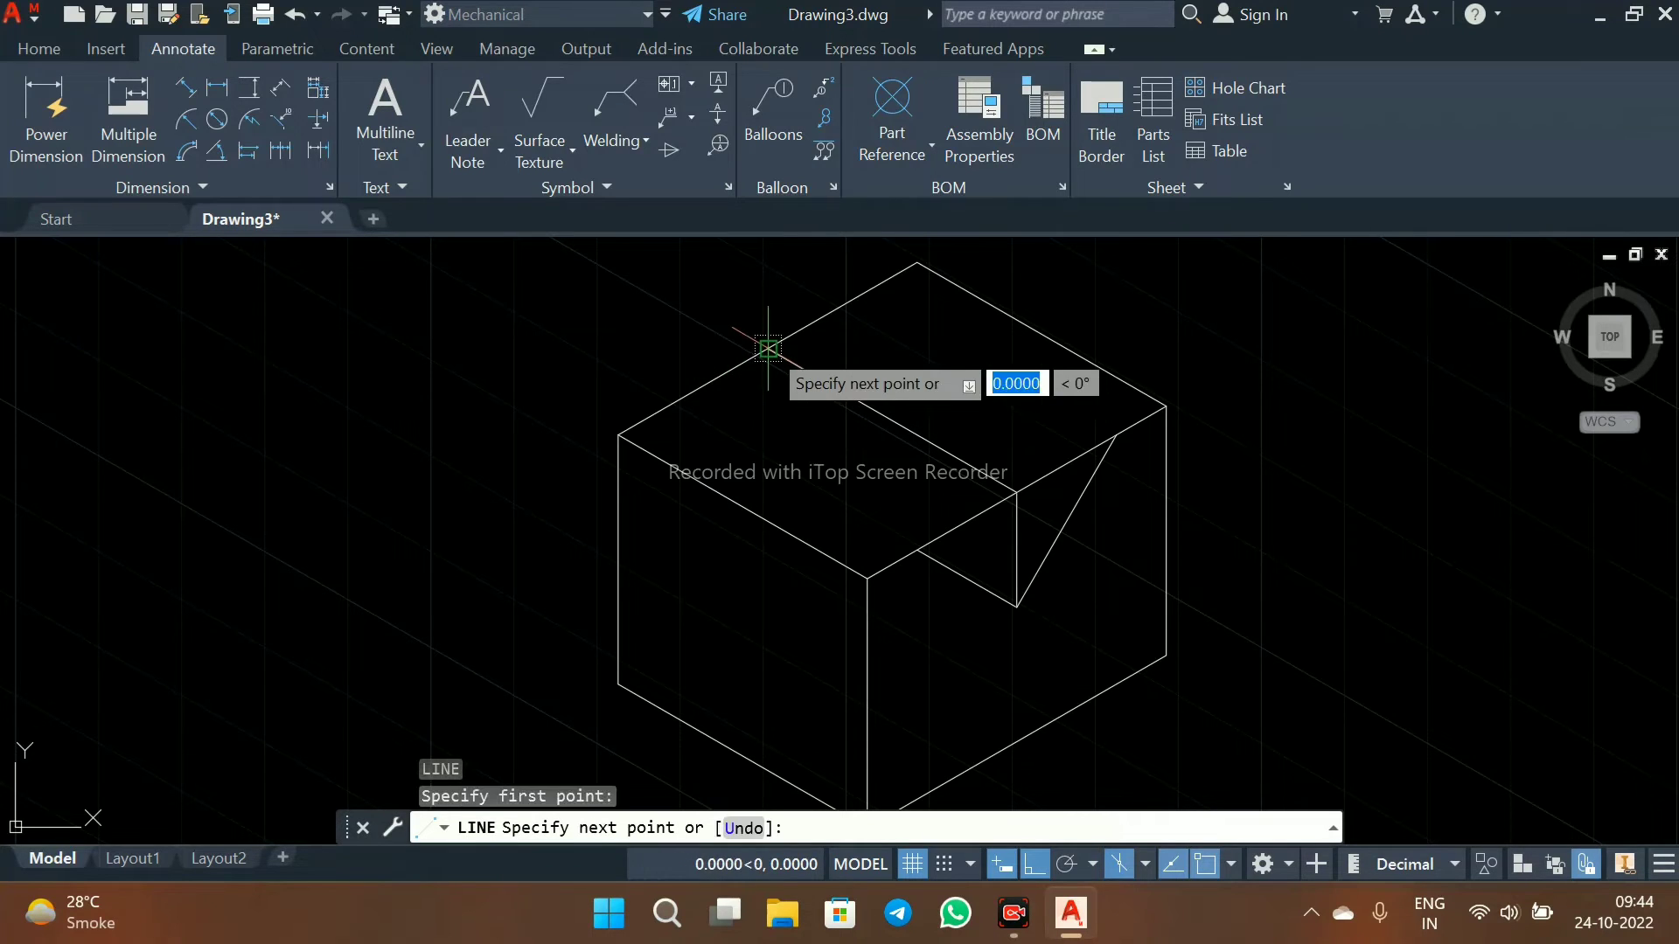
{"action": "key", "text": "F5"}
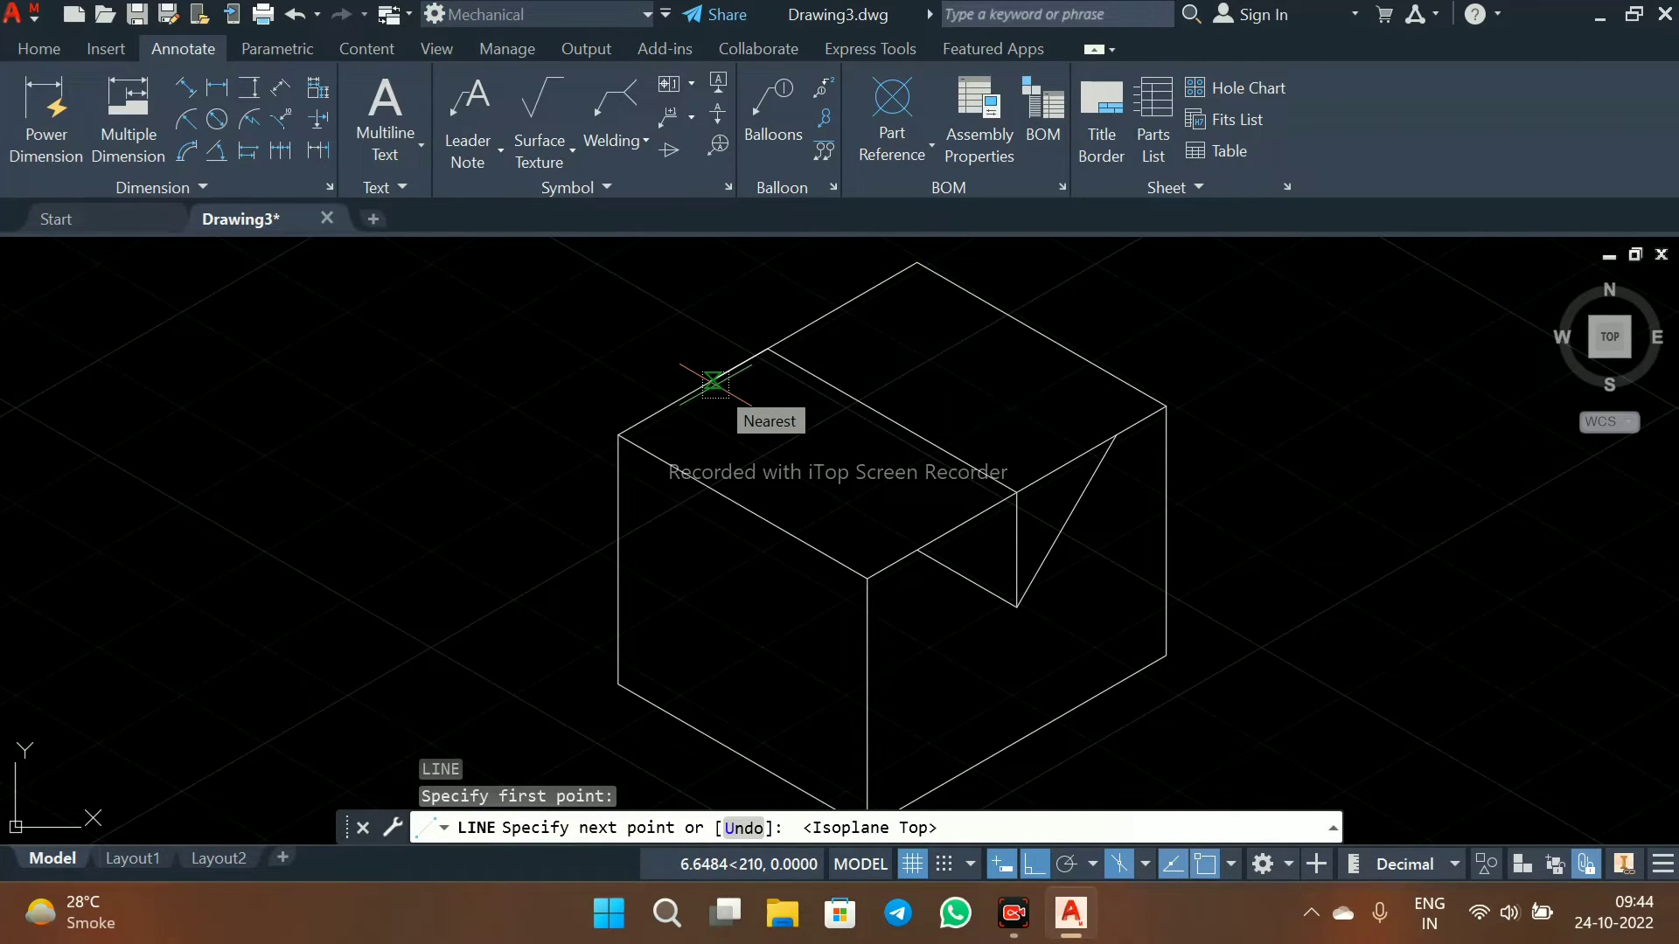
{"action": "type", "text": "6"}
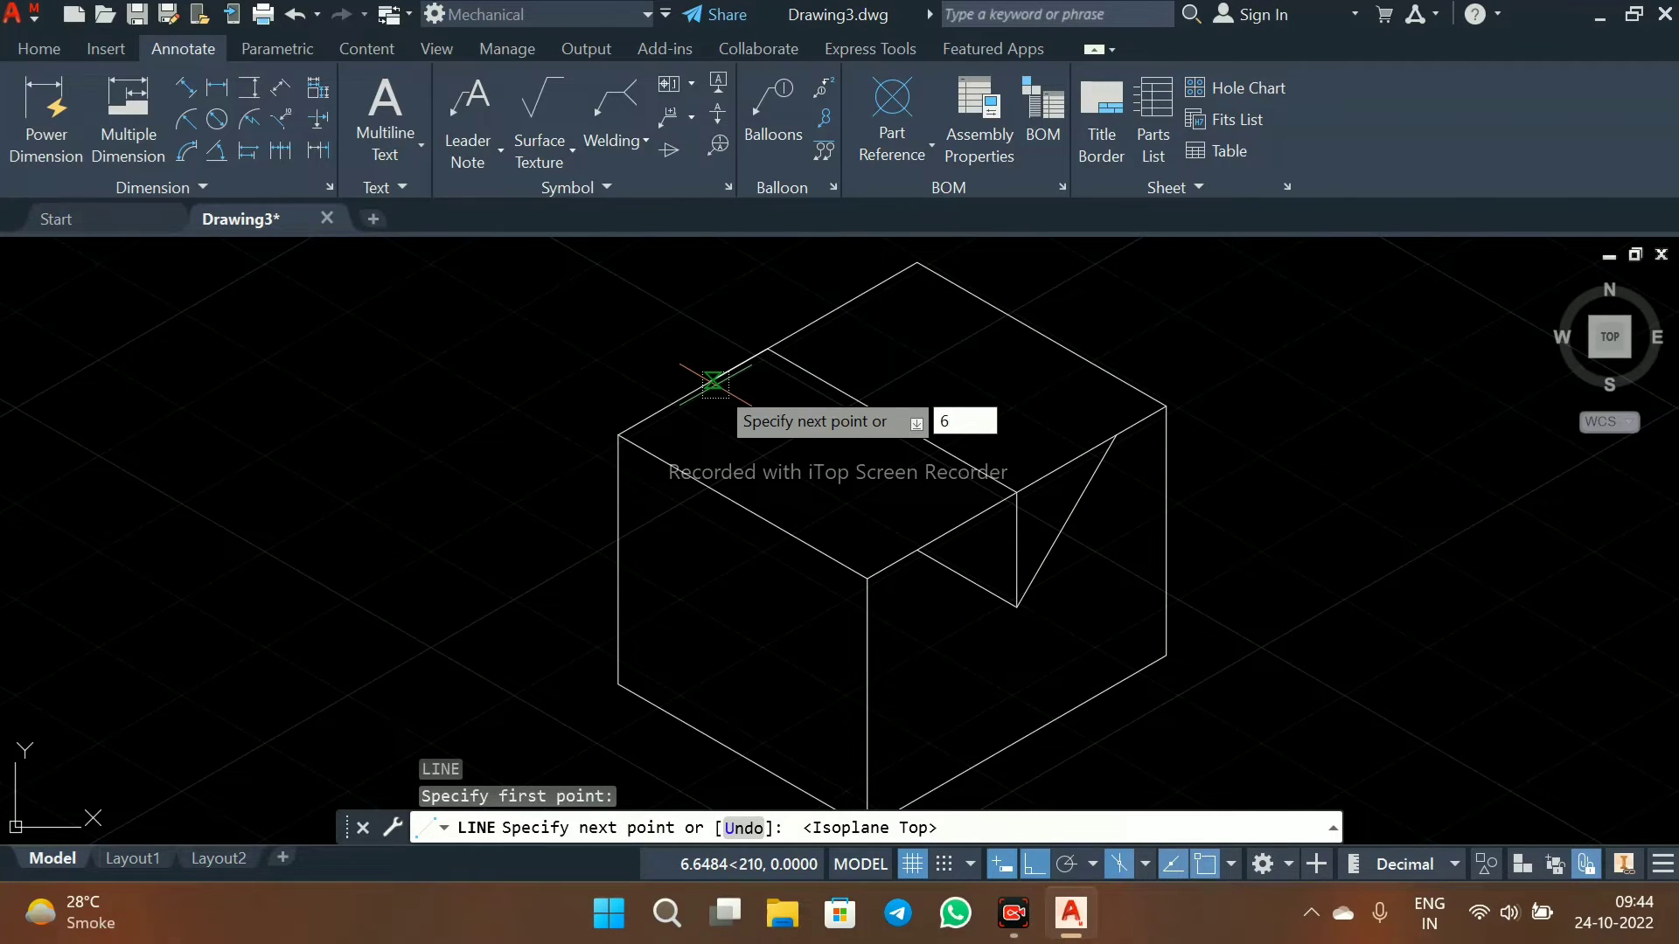
{"action": "key", "text": "Return"}
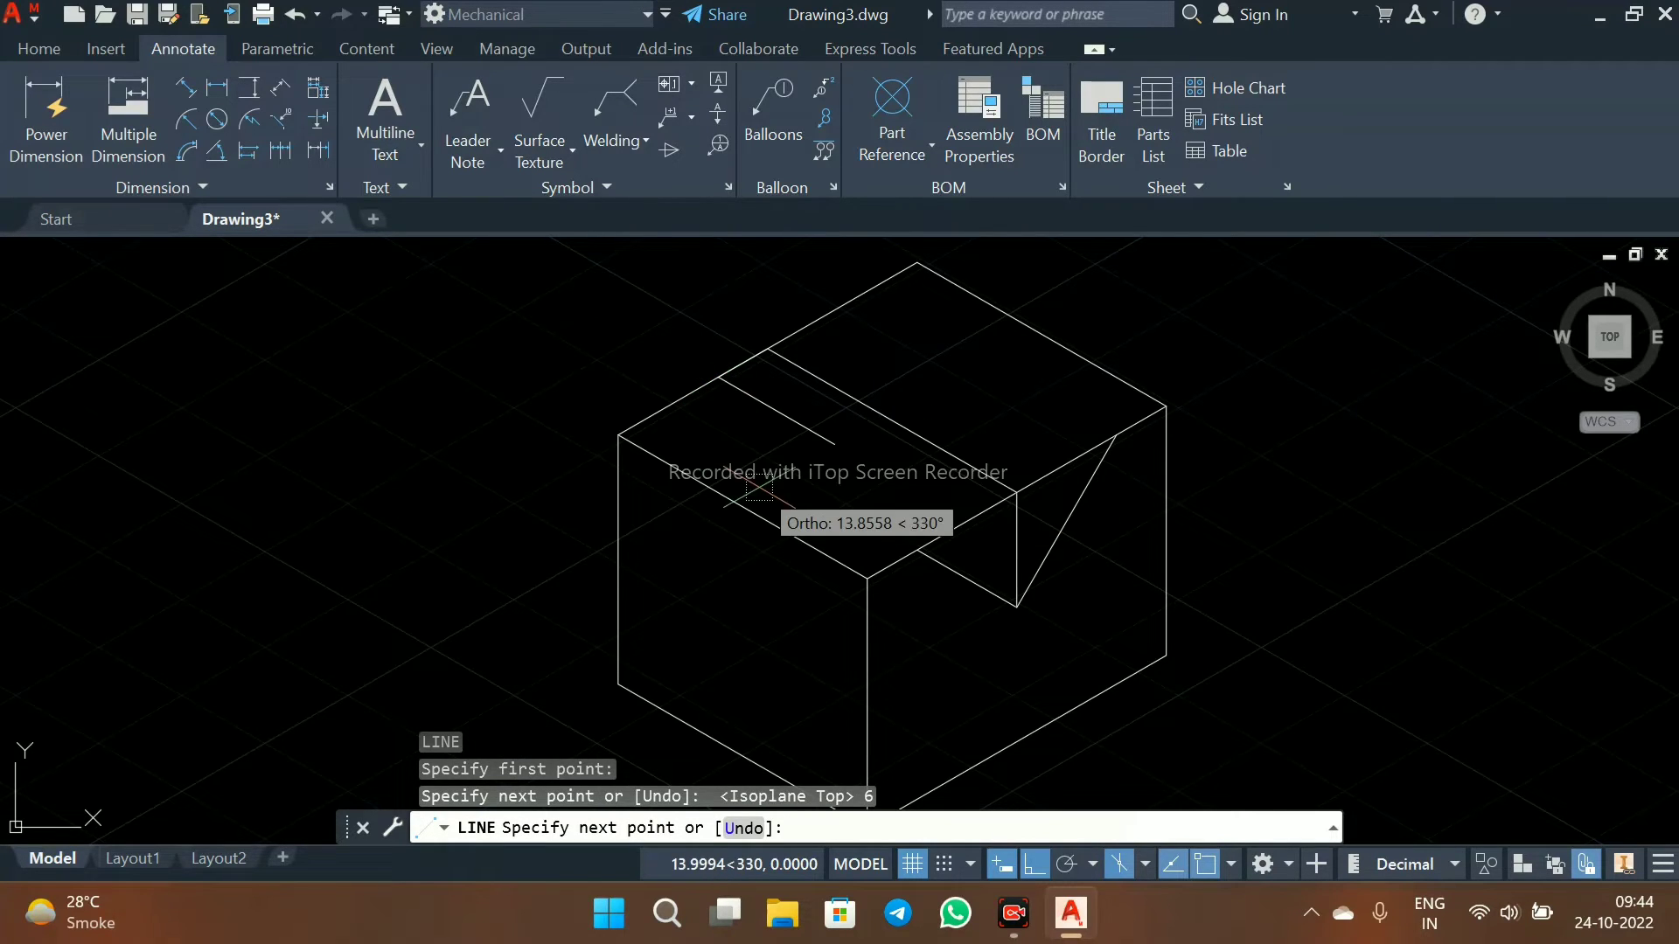
{"action": "key", "text": "Escape"}
- Draw a 6-unit line at 30° along the top face's back-left edge, starting from the same midpoint
{"action": "key", "text": "Return"}
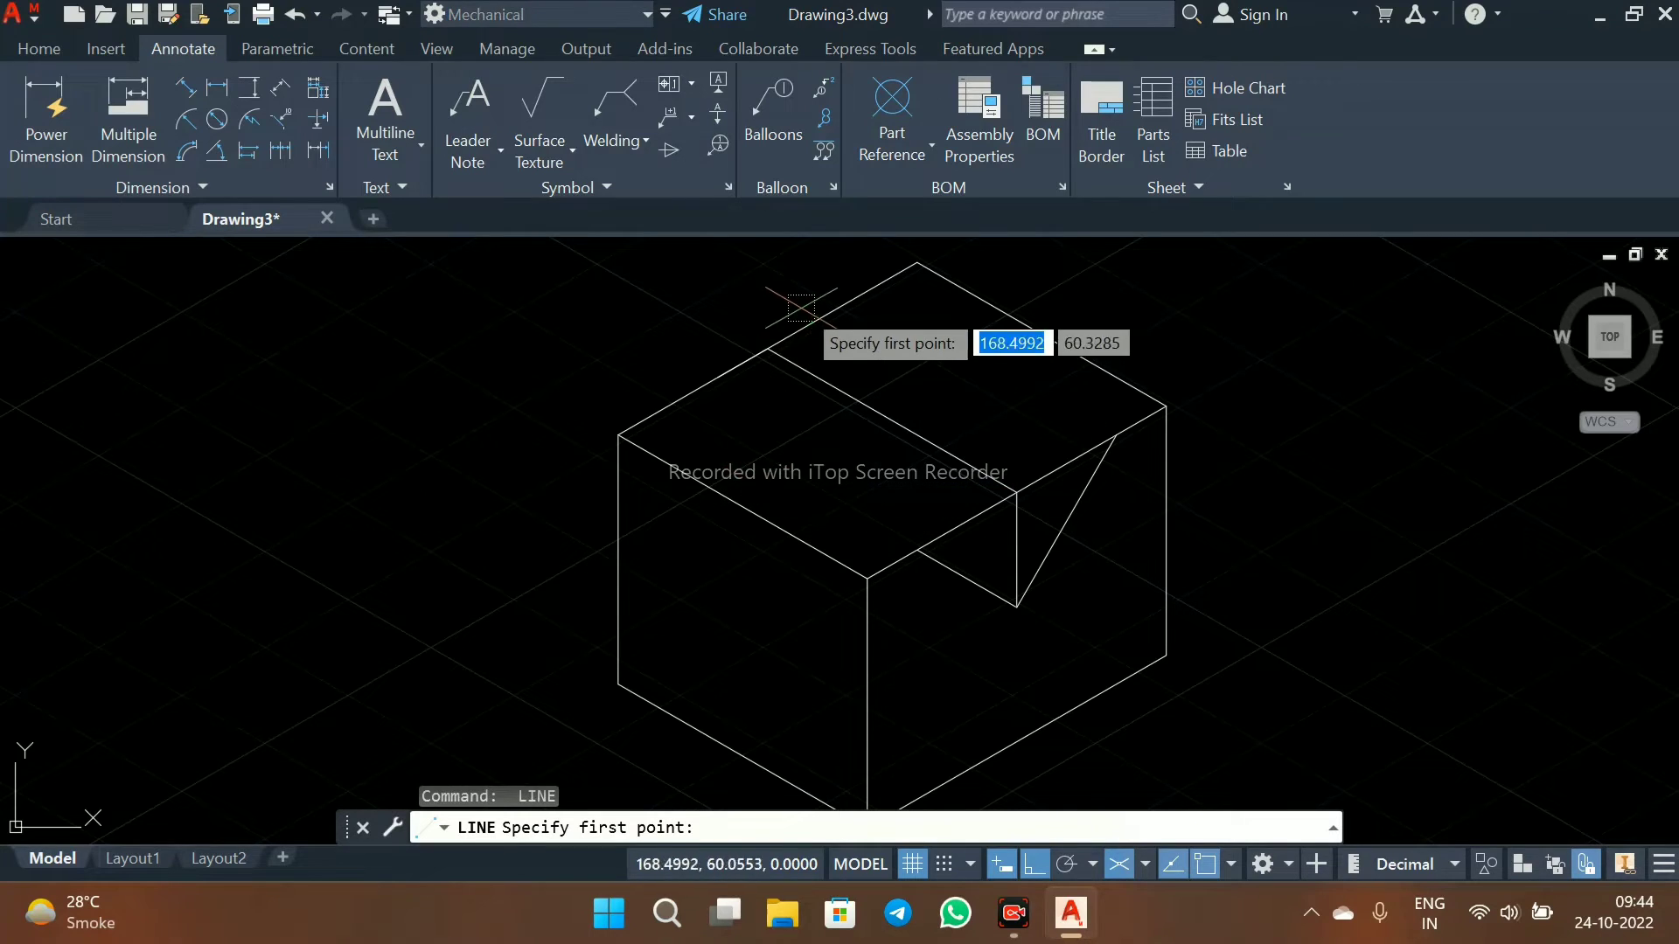
{"action": "left_click", "coordinate": [768, 348]}
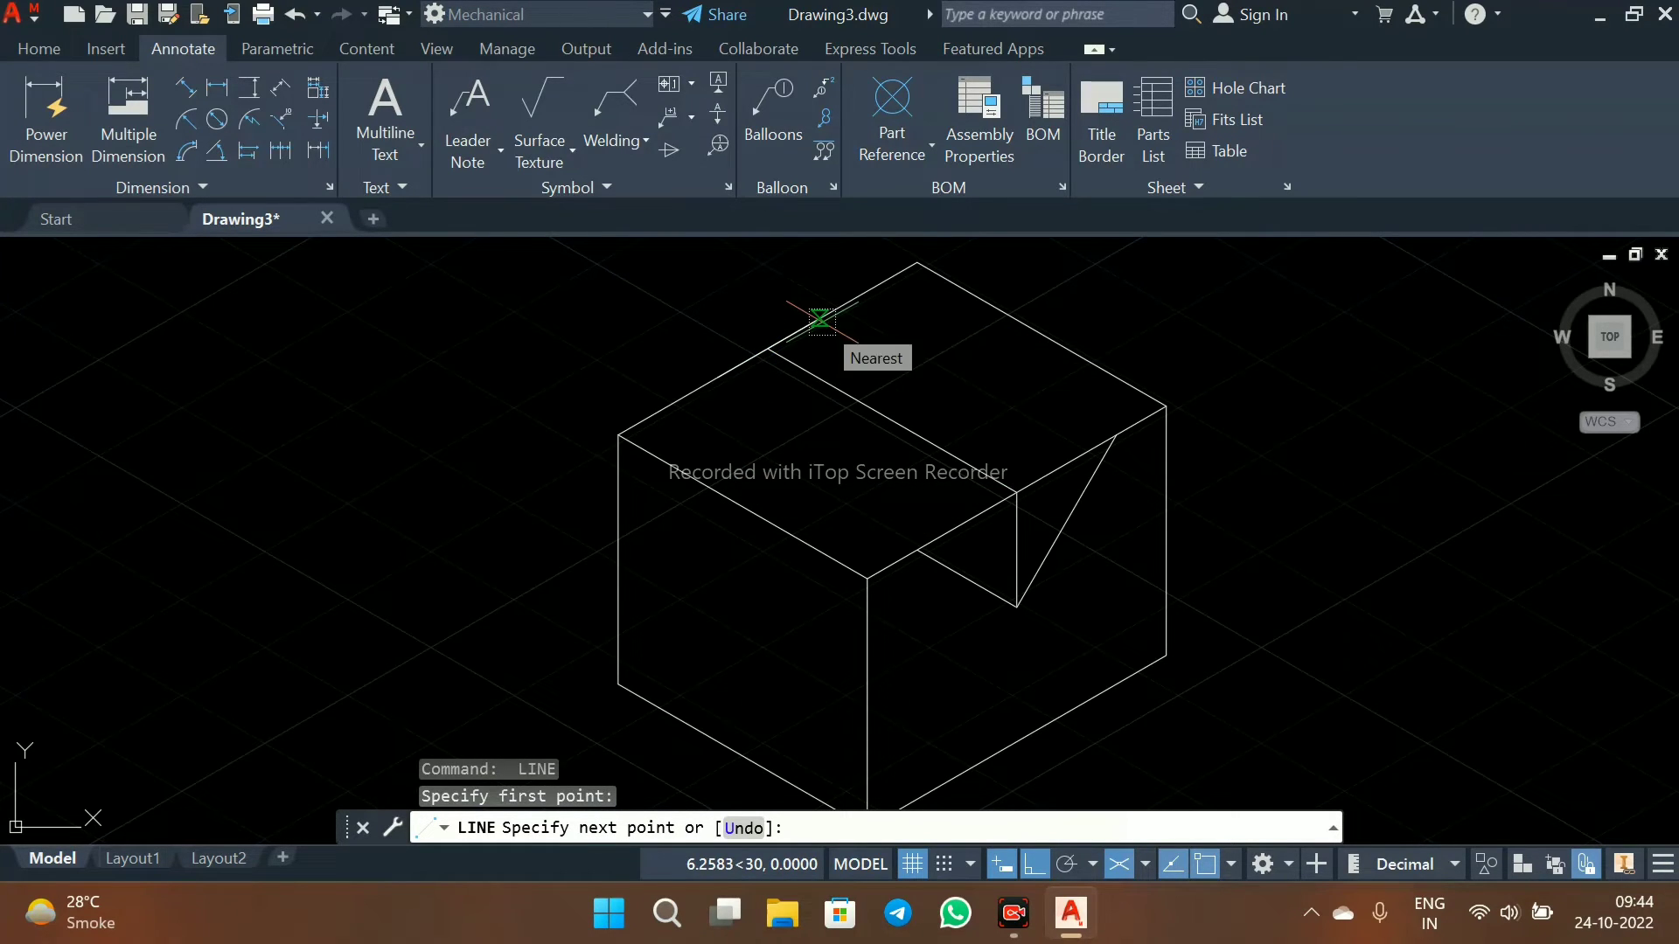
{"action": "type", "text": "6"}
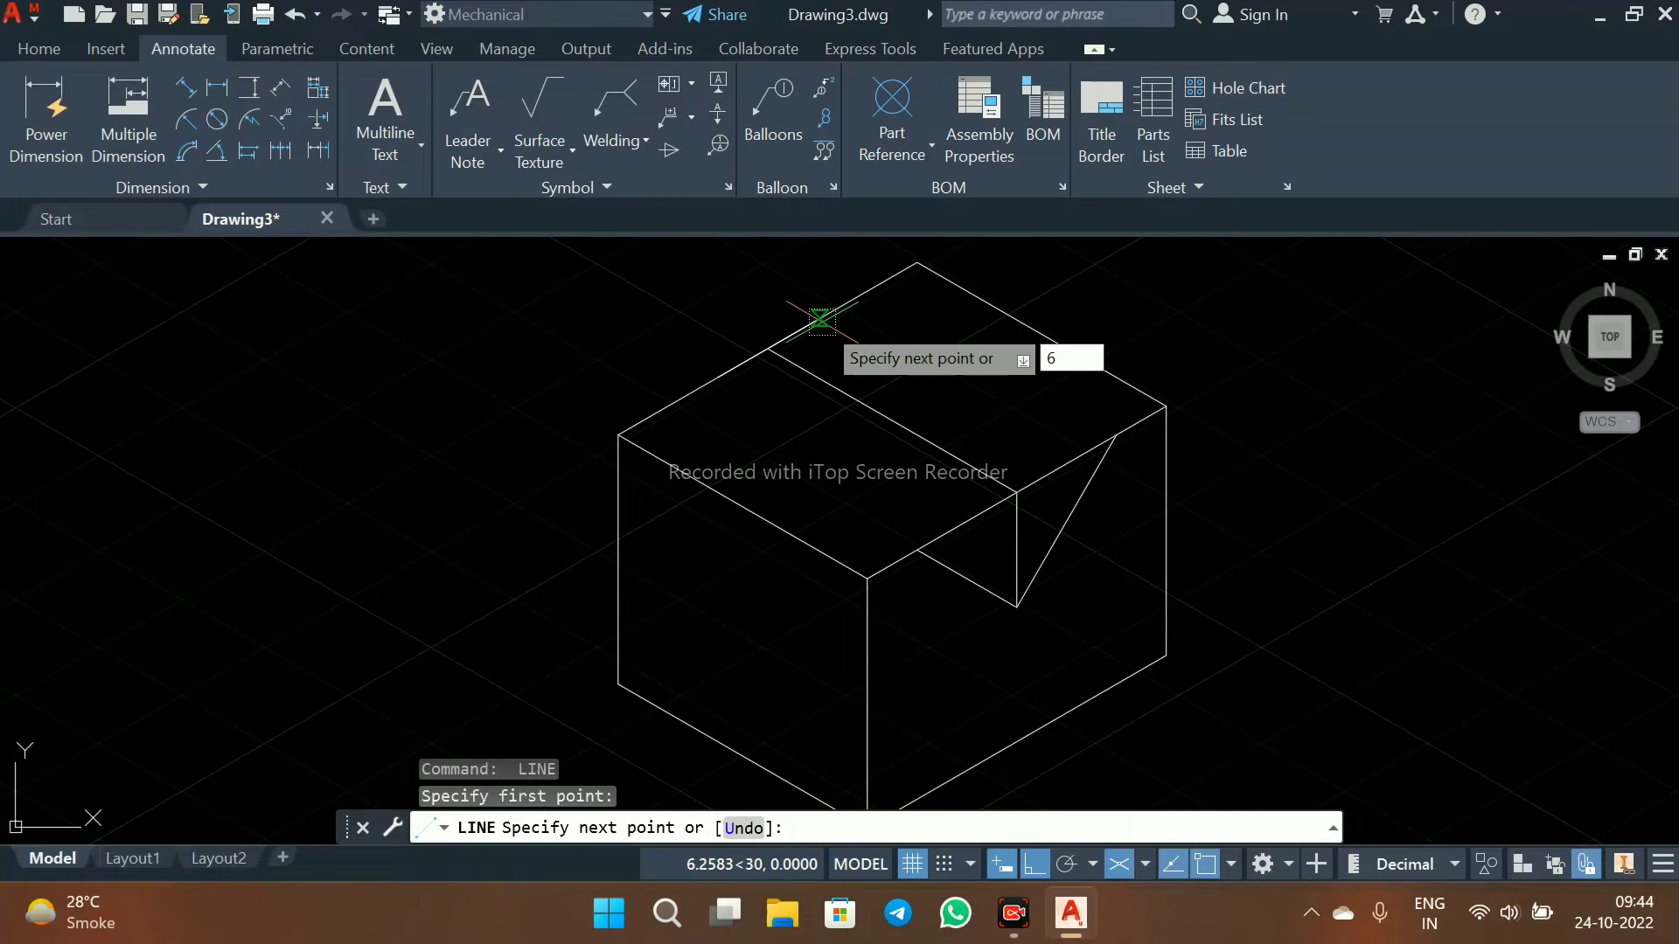
{"action": "key", "text": "Return"}
{"action": "key", "text": "Escape"}
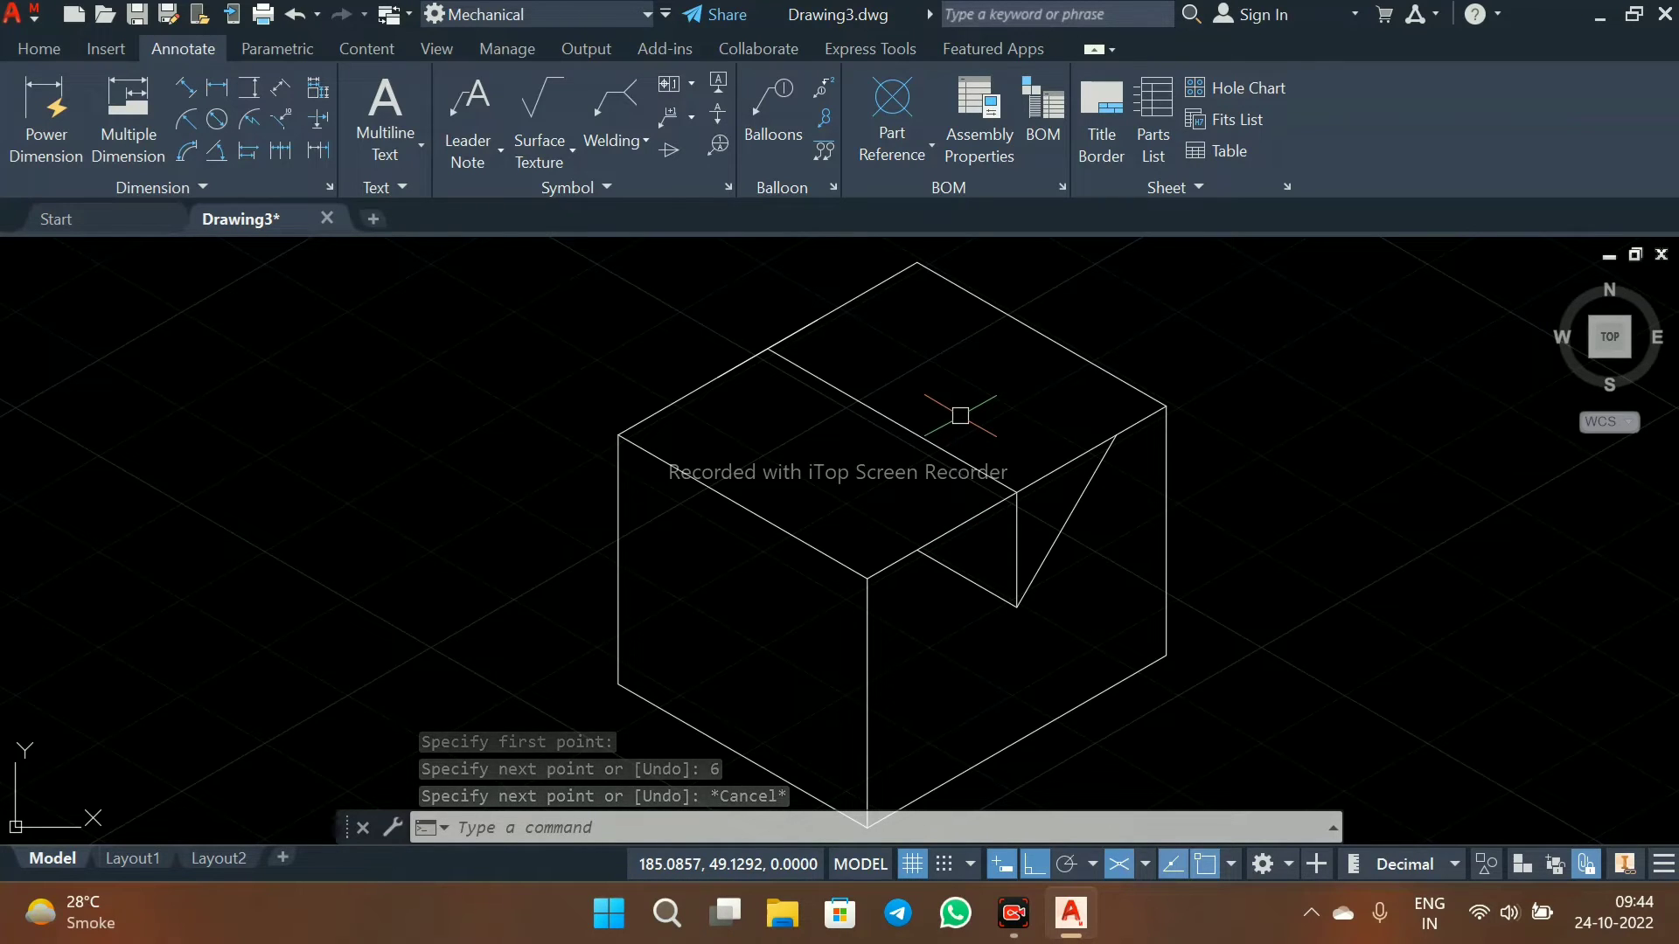
- Trim the right face's upper edge between the outer ends of the notch's two sloped lines
{"action": "type", "text": "T"}
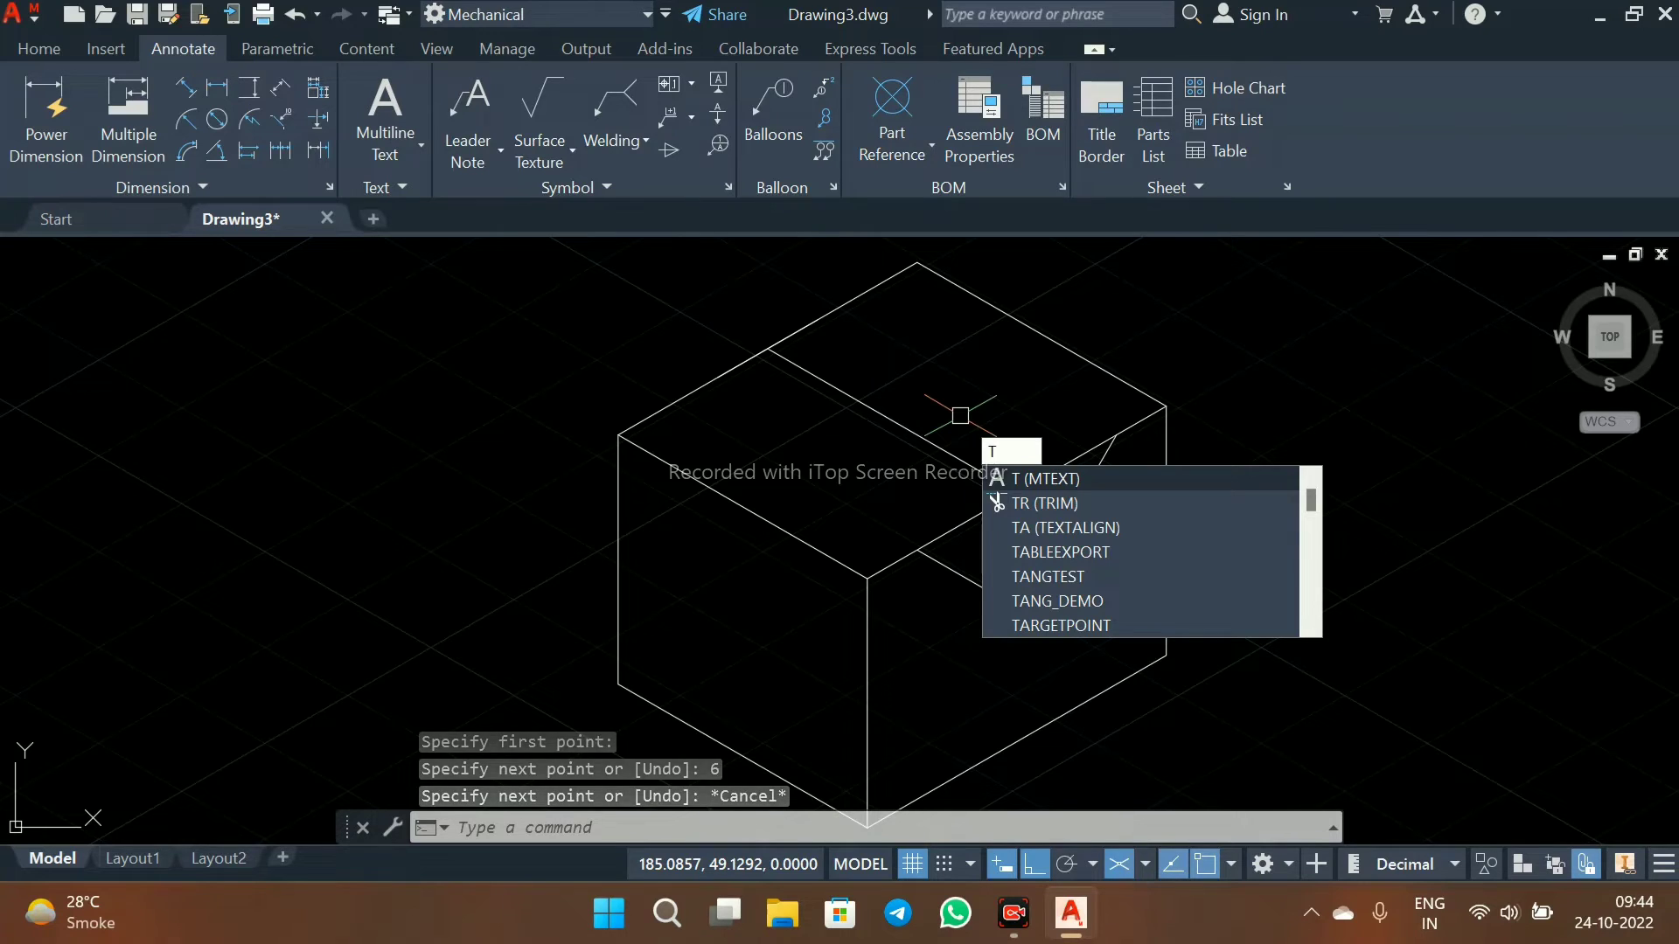
{"action": "type", "text": "R"}
{"action": "key", "text": "Return"}
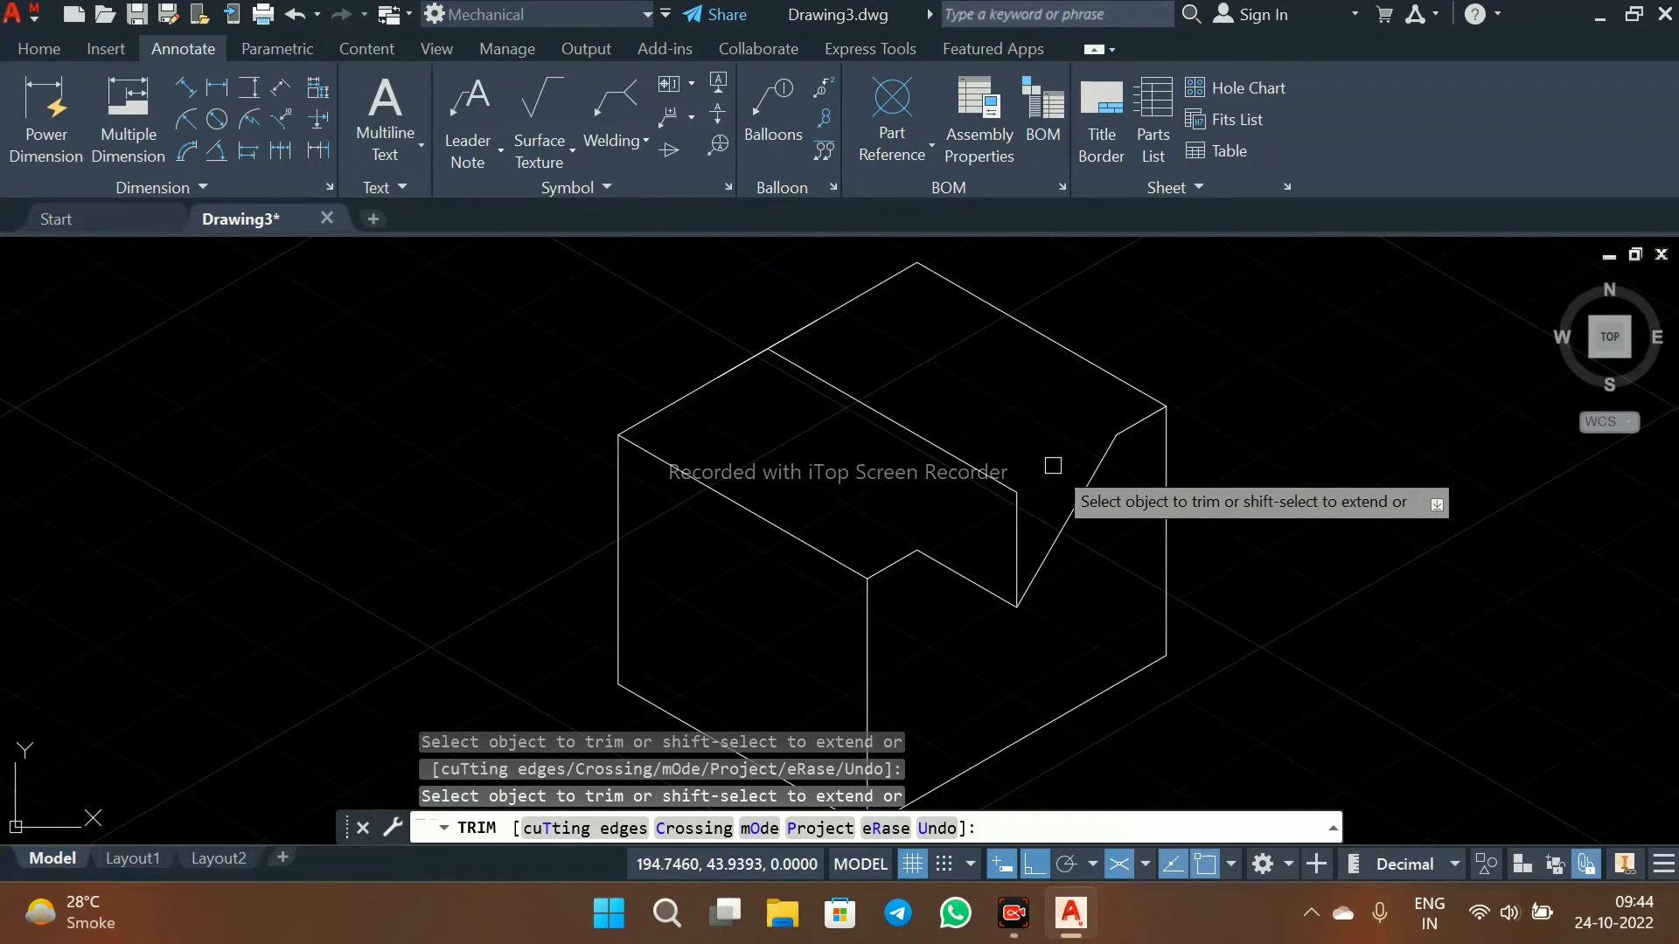
{"action": "right_click", "coordinate": [999, 369]}
{"action": "left_click", "coordinate": [1044, 391]}
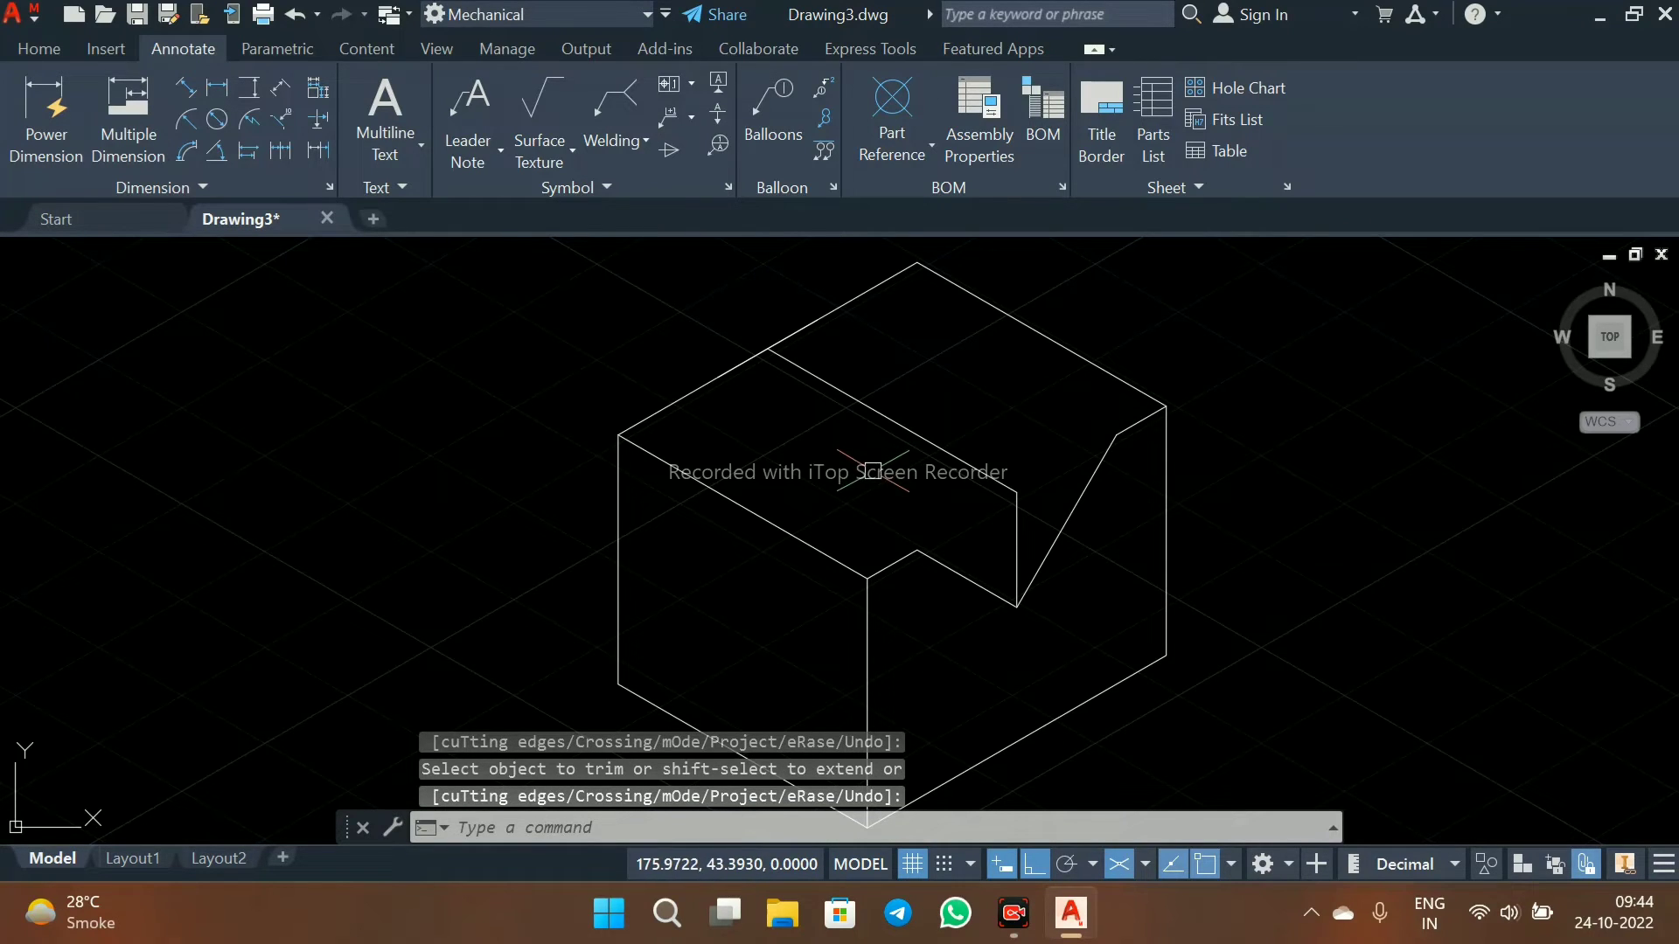
- In the right isoplane, draw a 5-unit line straight down at 270° from the midpoint of the top face's back-left edge
{"action": "type", "text": "L"}
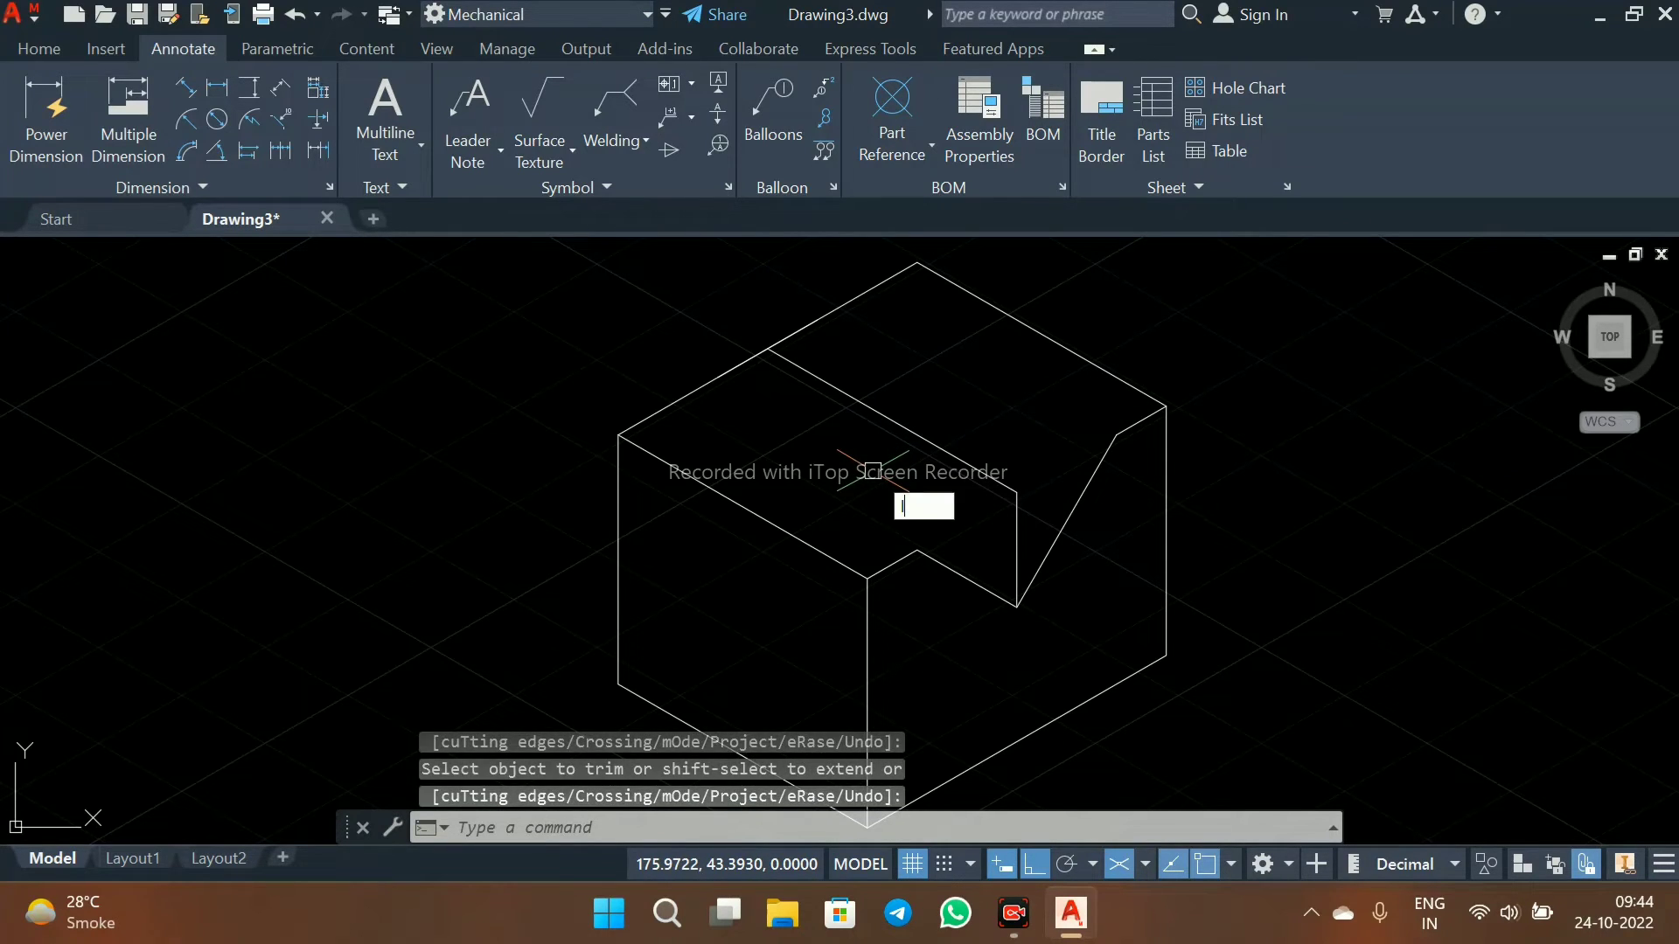
{"action": "key", "text": "Return"}
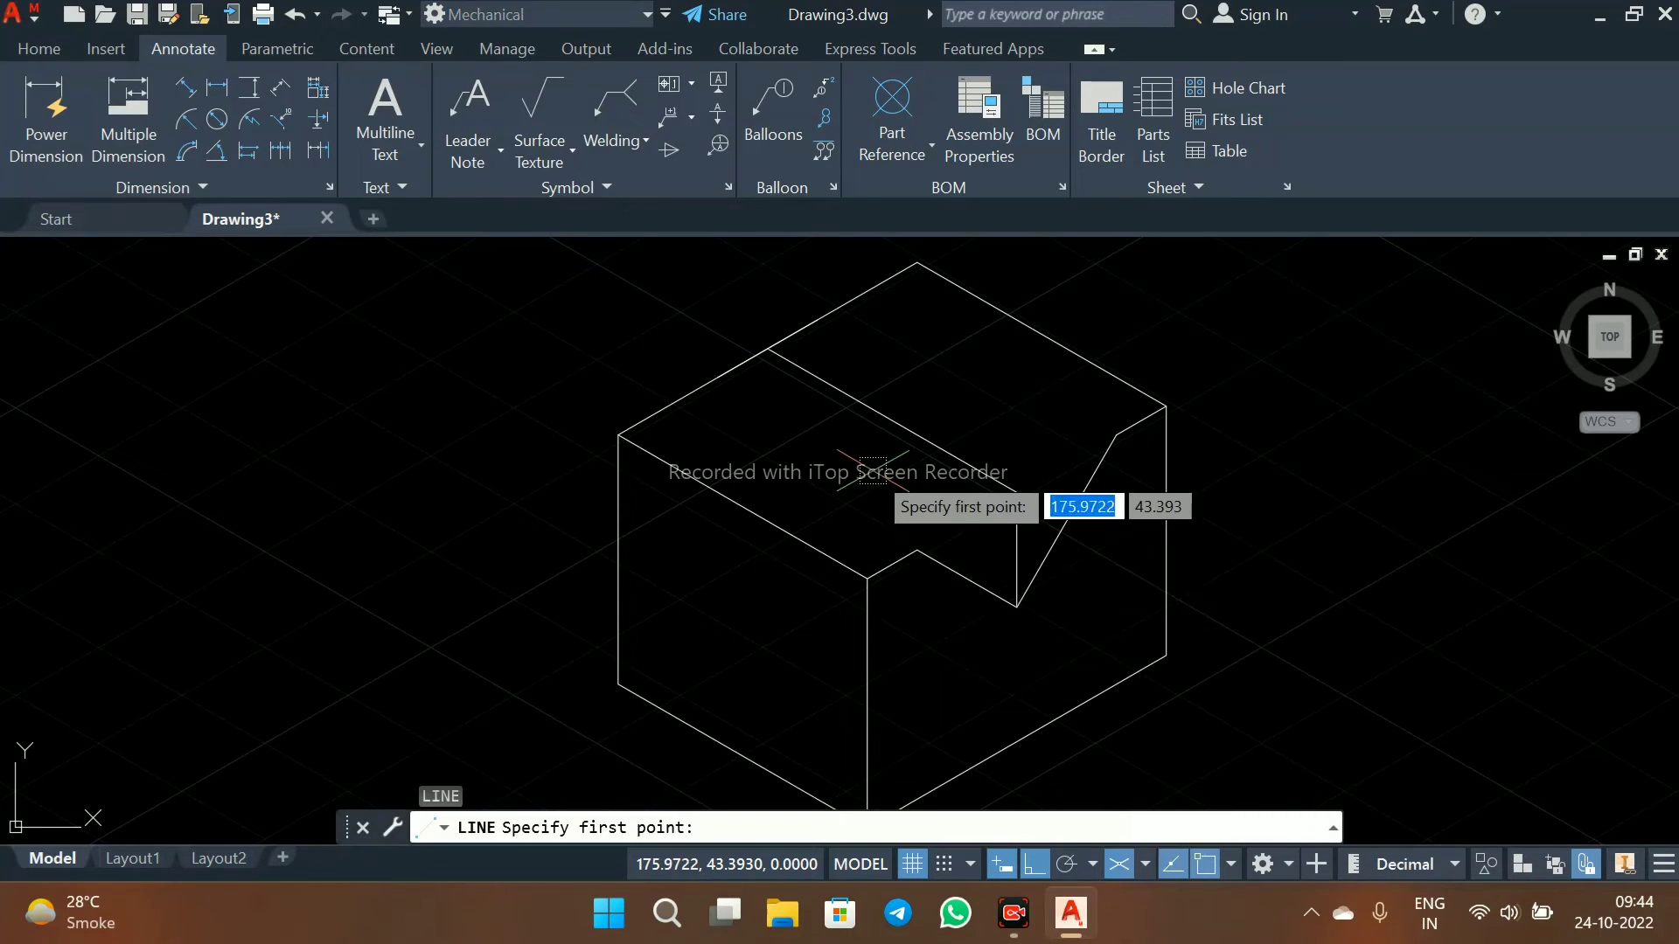
{"action": "left_click", "coordinate": [758, 352]}
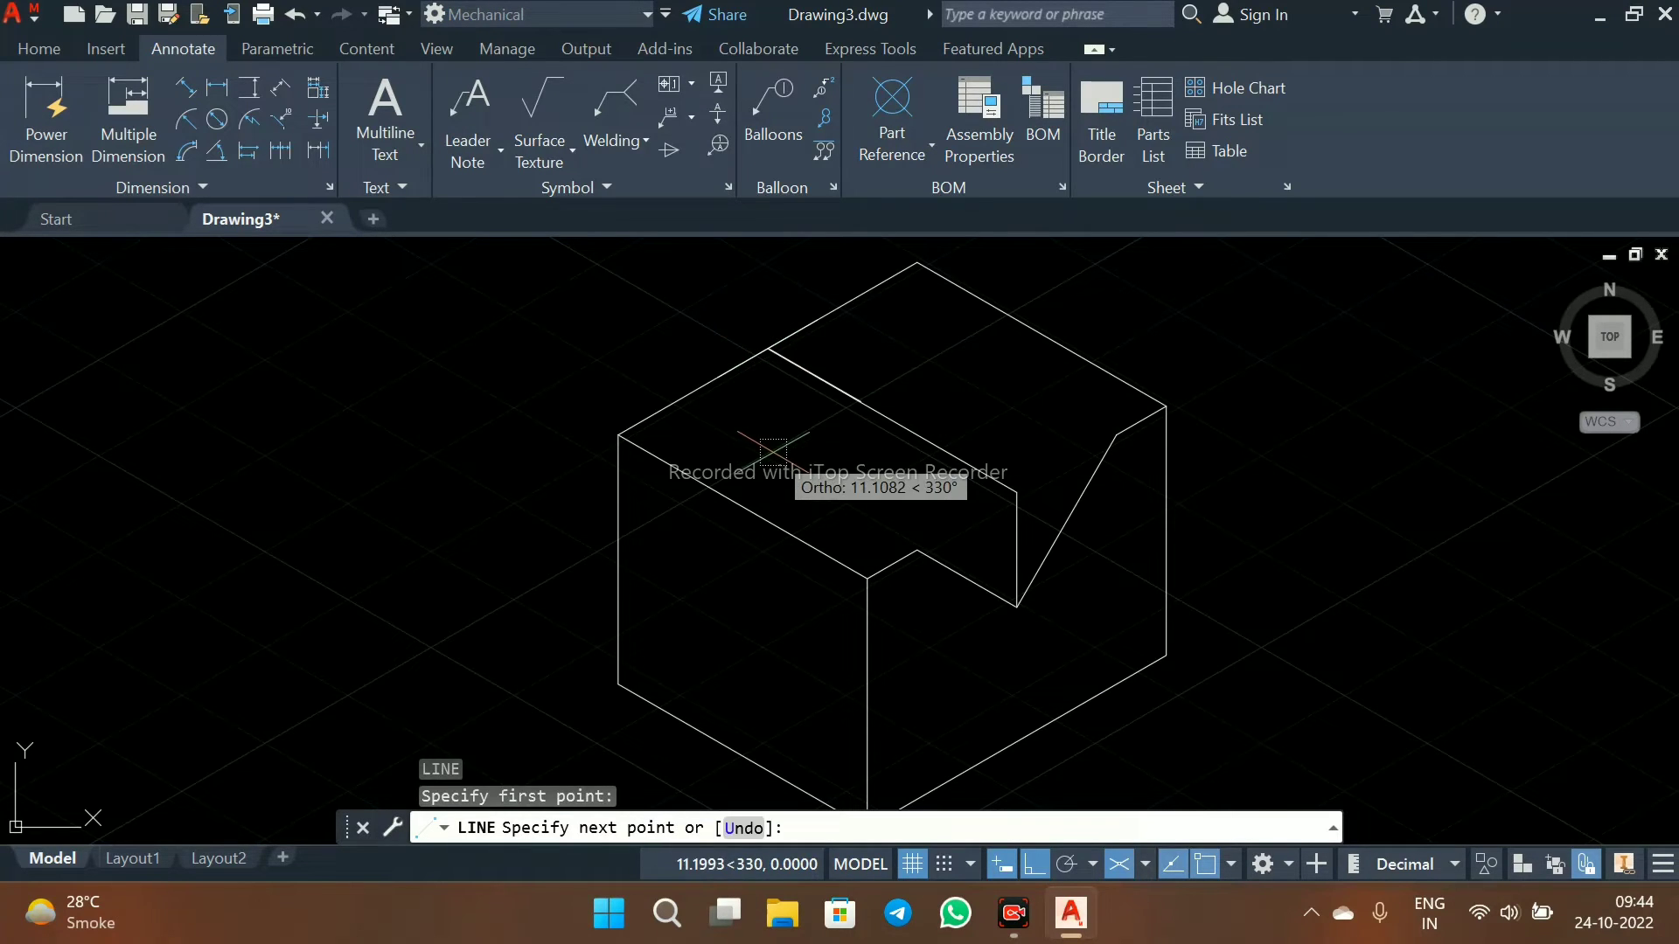
{"action": "key", "text": "F5"}
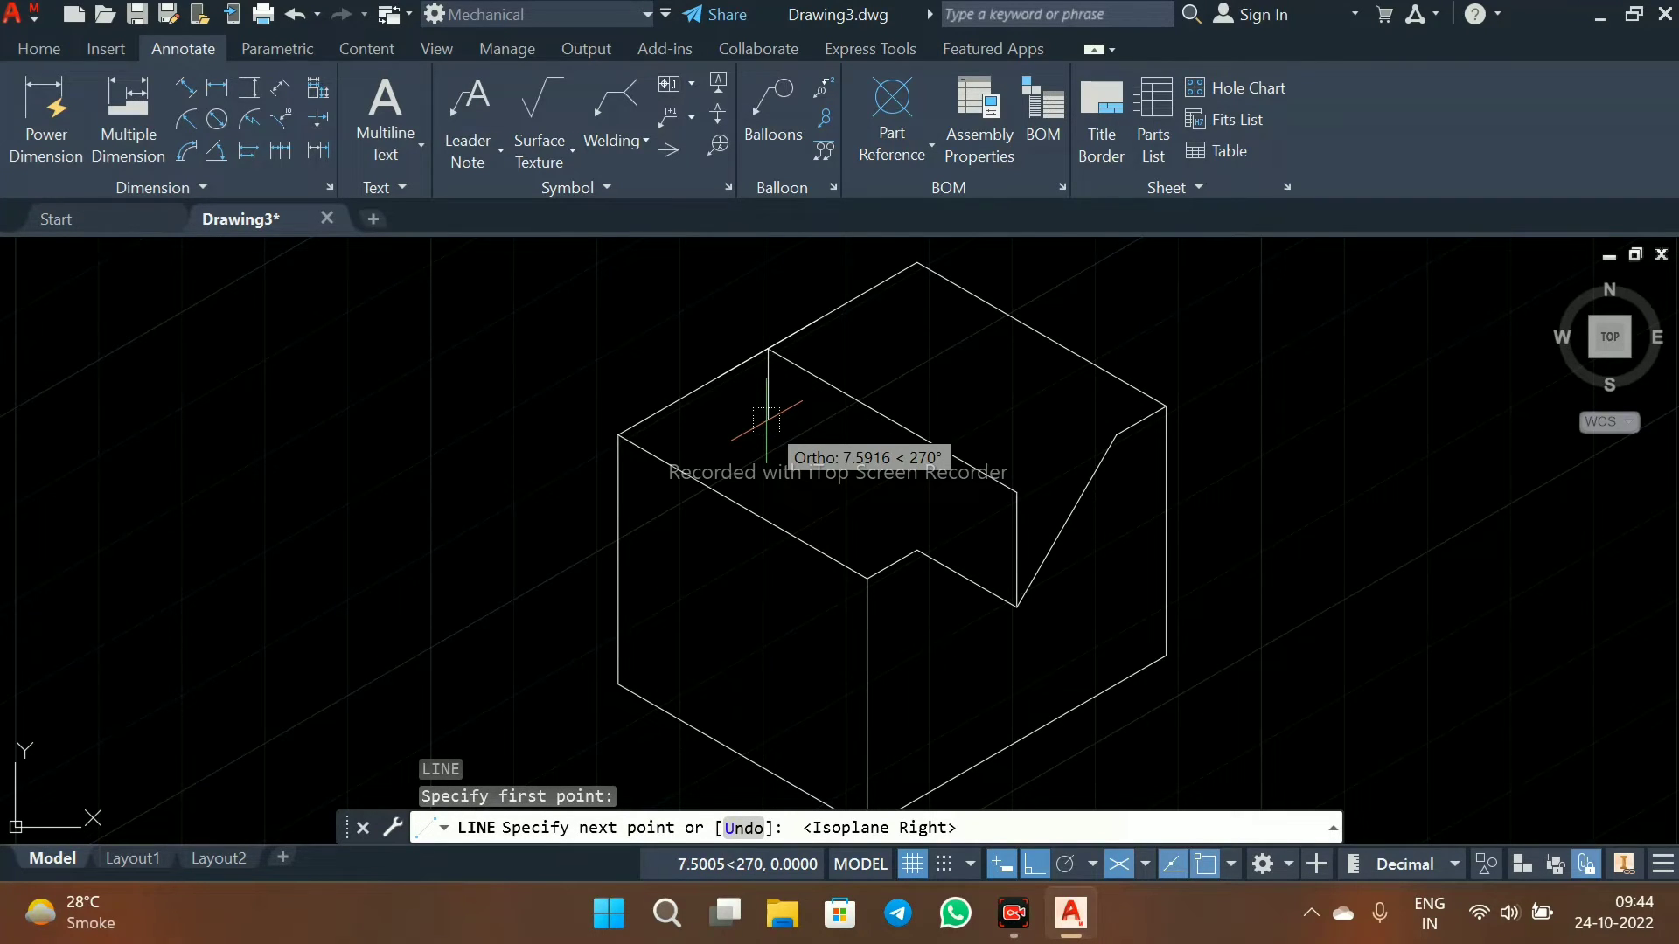
{"action": "type", "text": "5"}
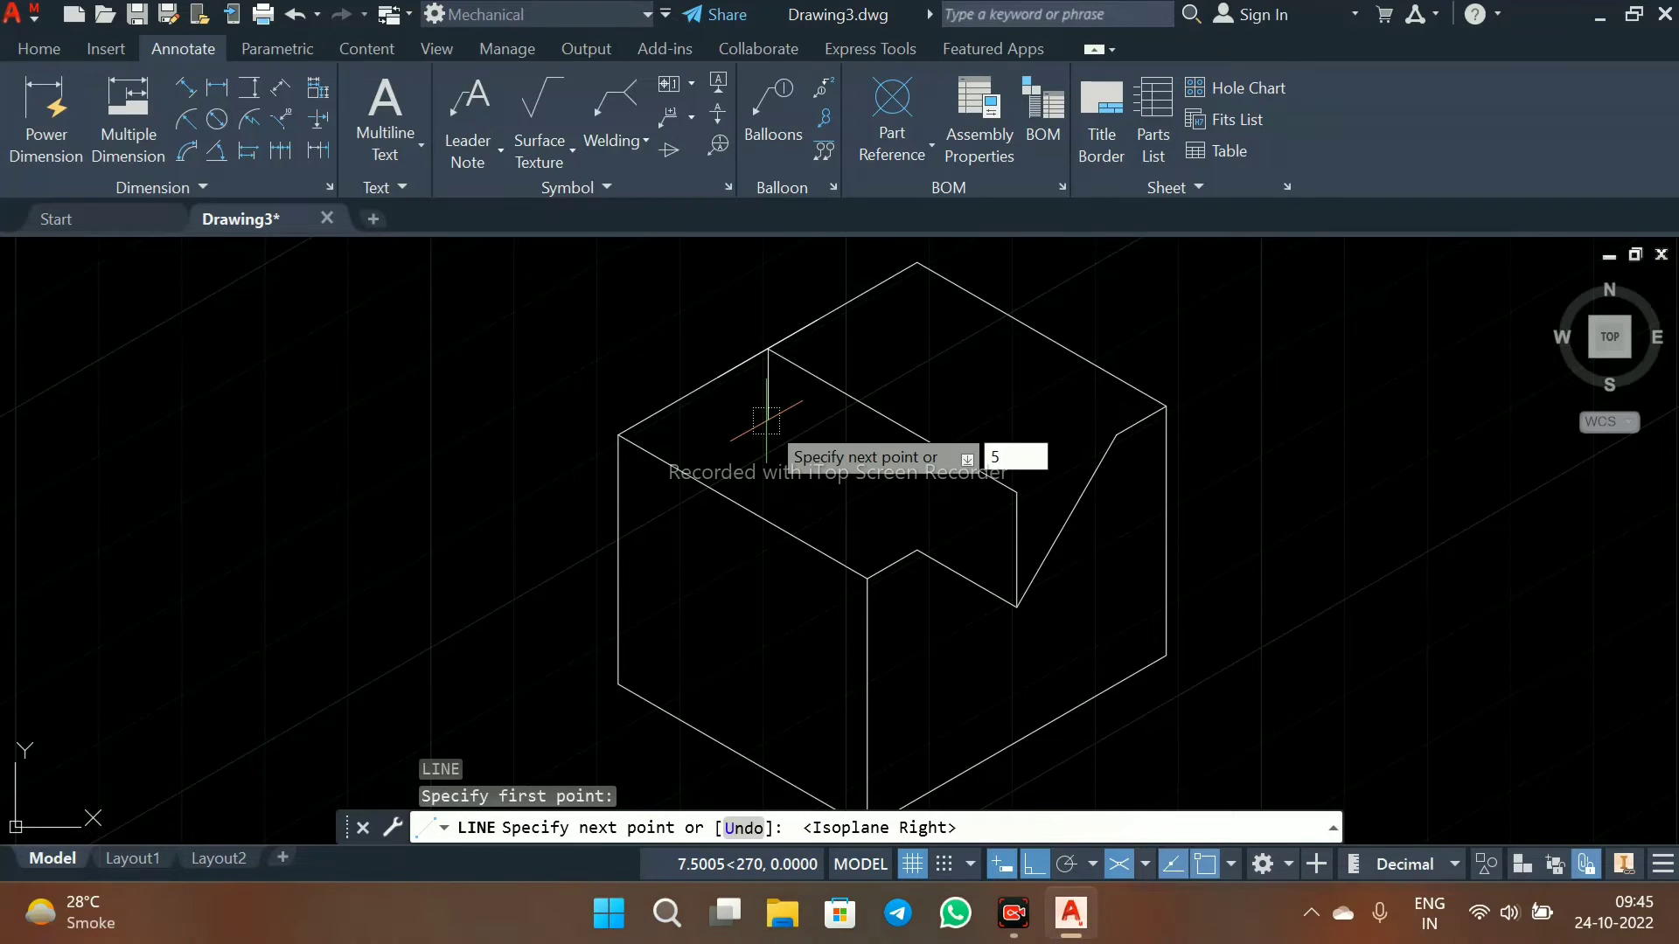
{"action": "key", "text": "Return"}
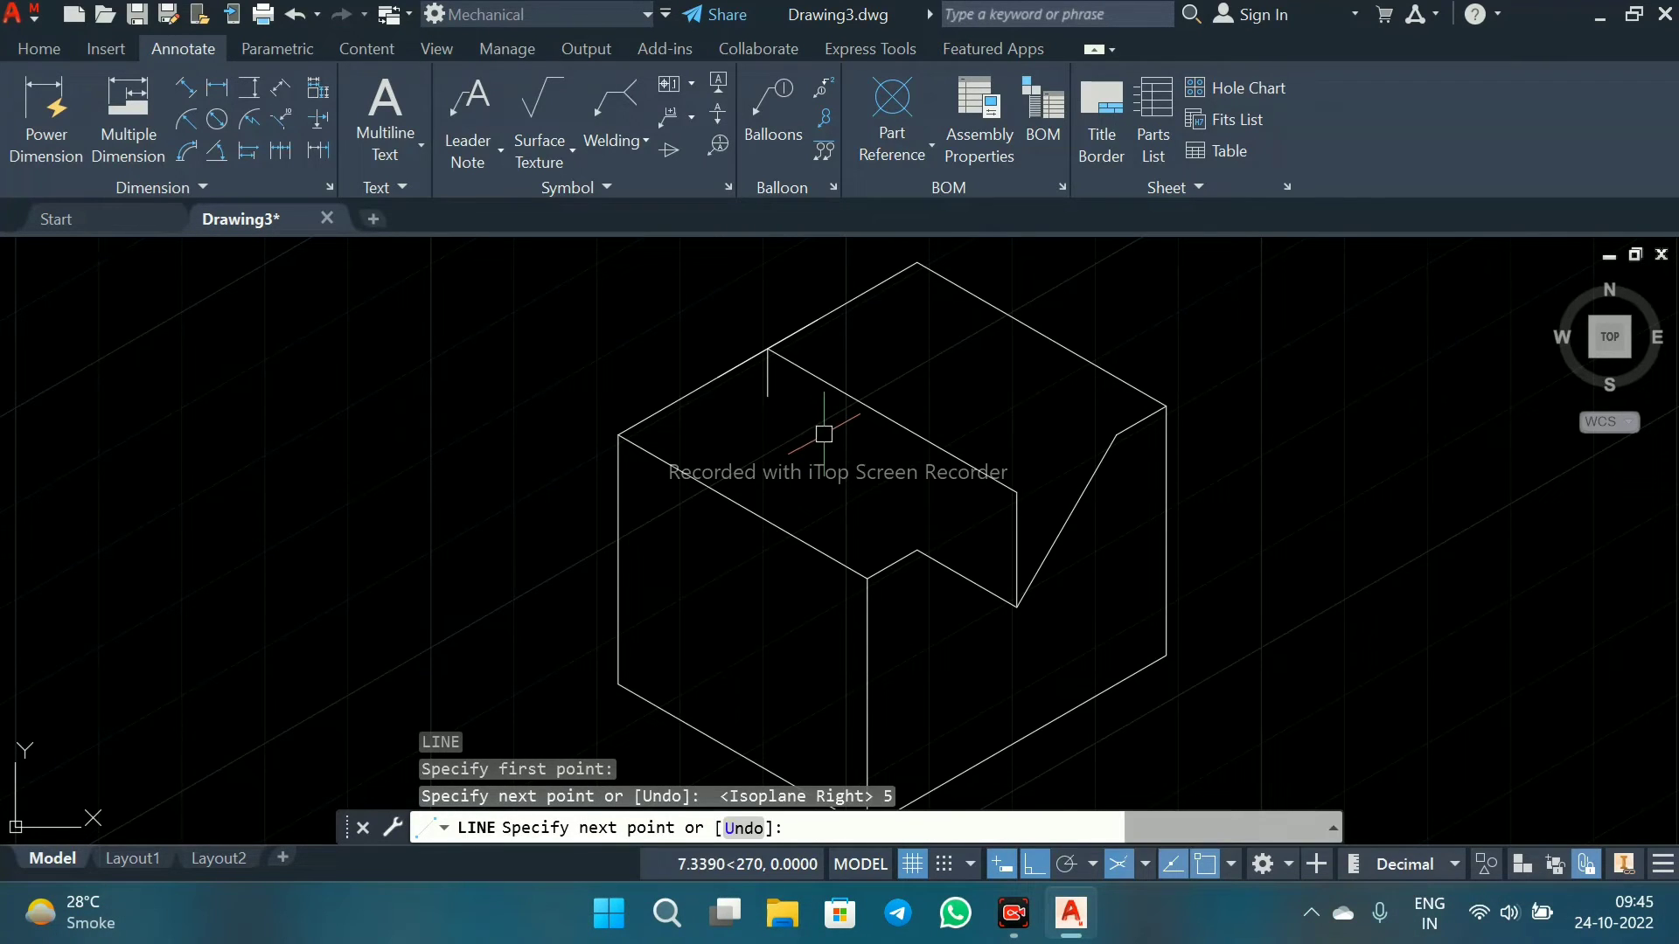
{"action": "key", "text": "Escape"}
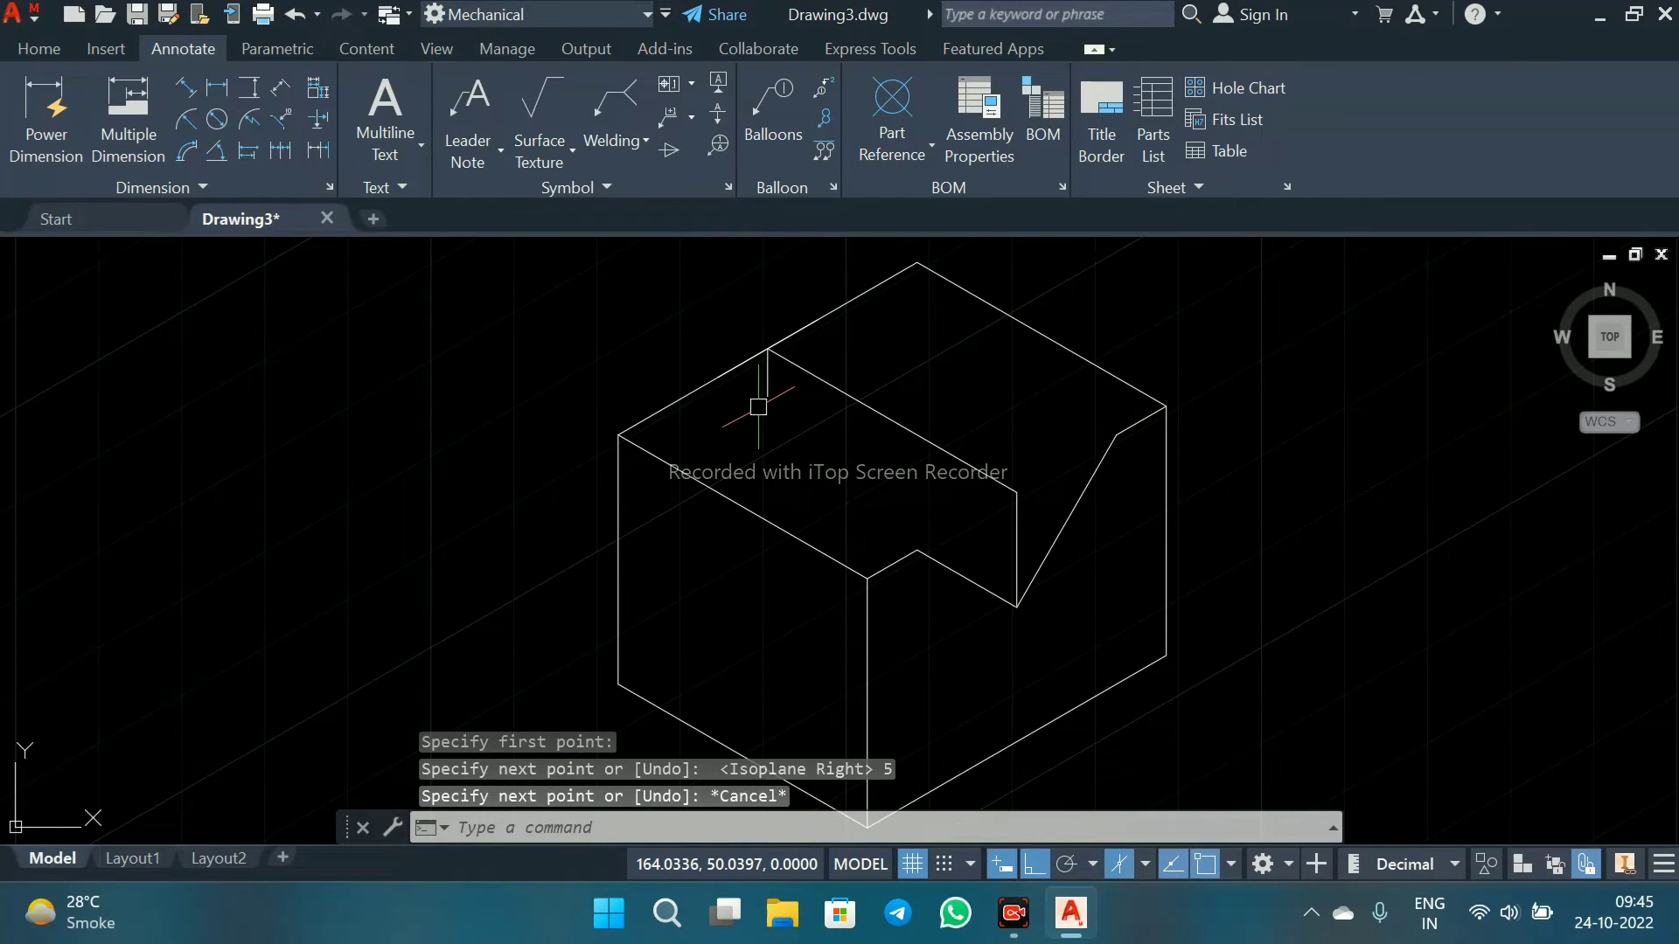
- Draw a line from the lower end of the 5-unit vertical to the outer end of the 6-unit line at 210°
{"action": "type", "text": "L"}
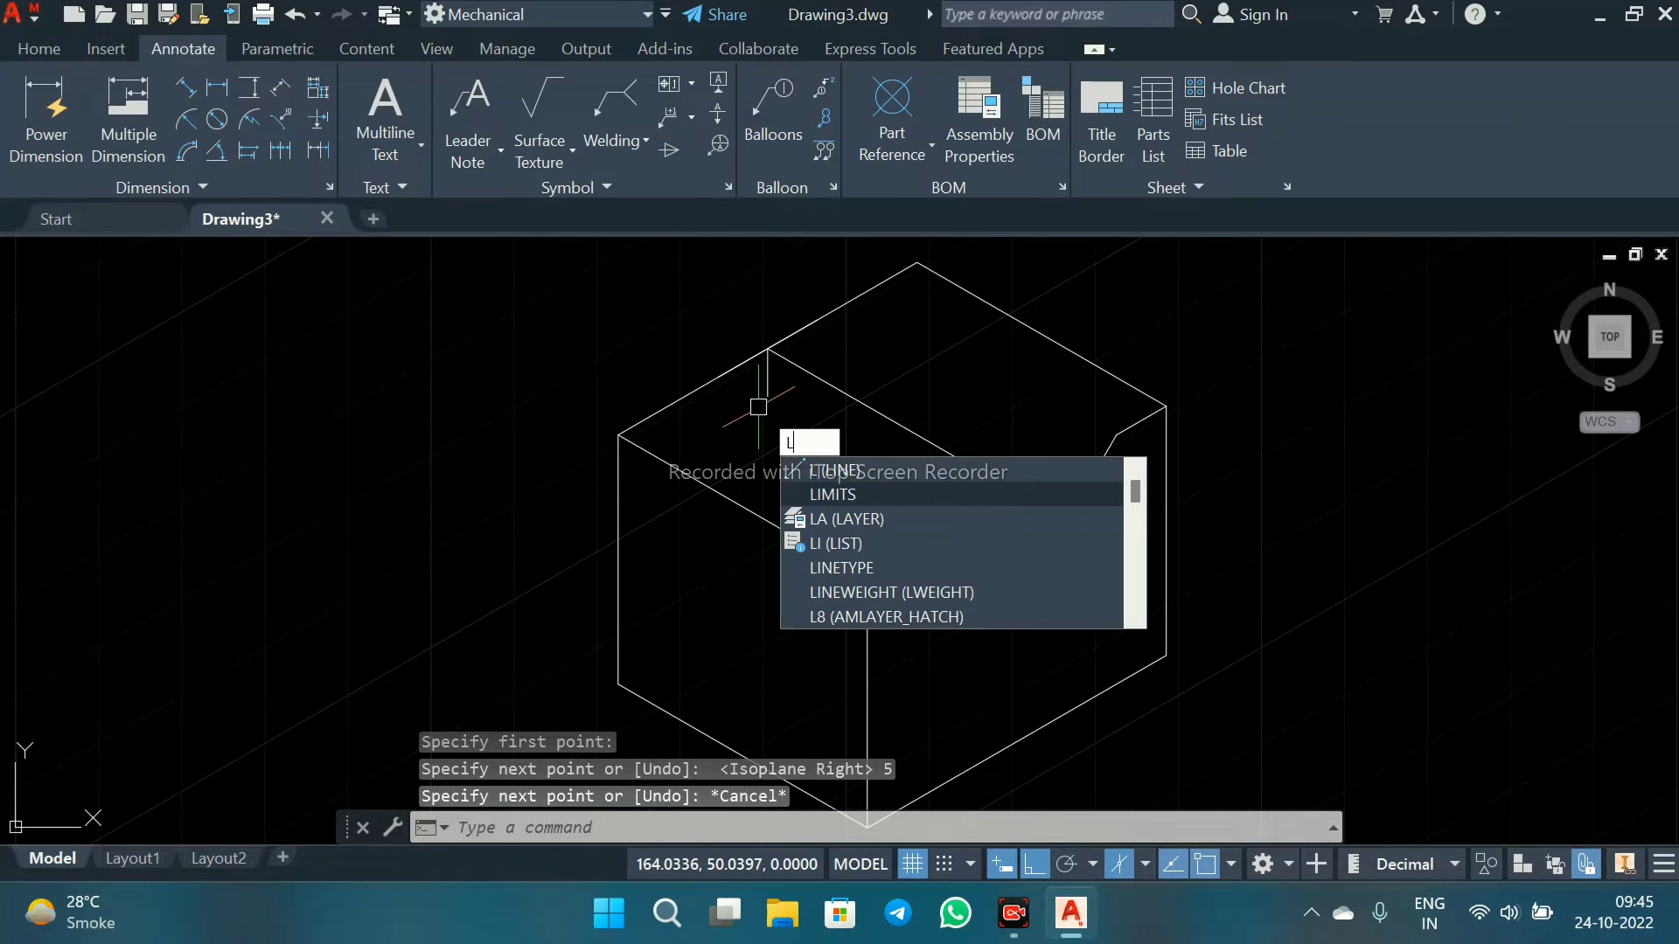
{"action": "key", "text": "Return"}
{"action": "left_click", "coordinate": [768, 392]}
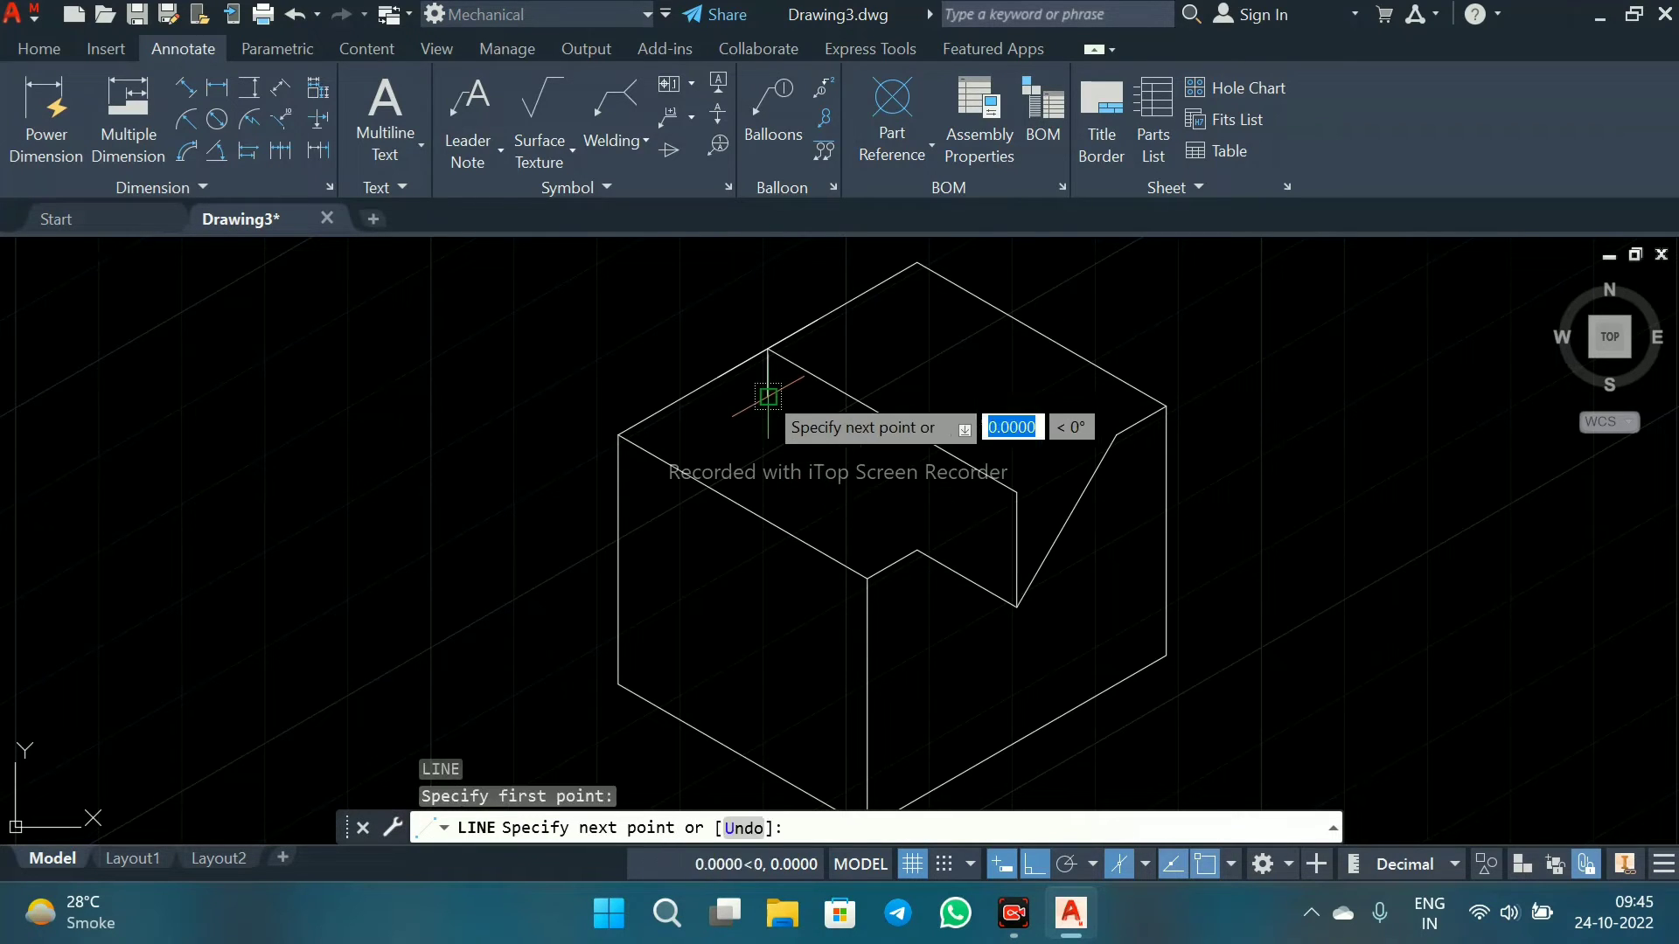
{"action": "left_click", "coordinate": [711, 364]}
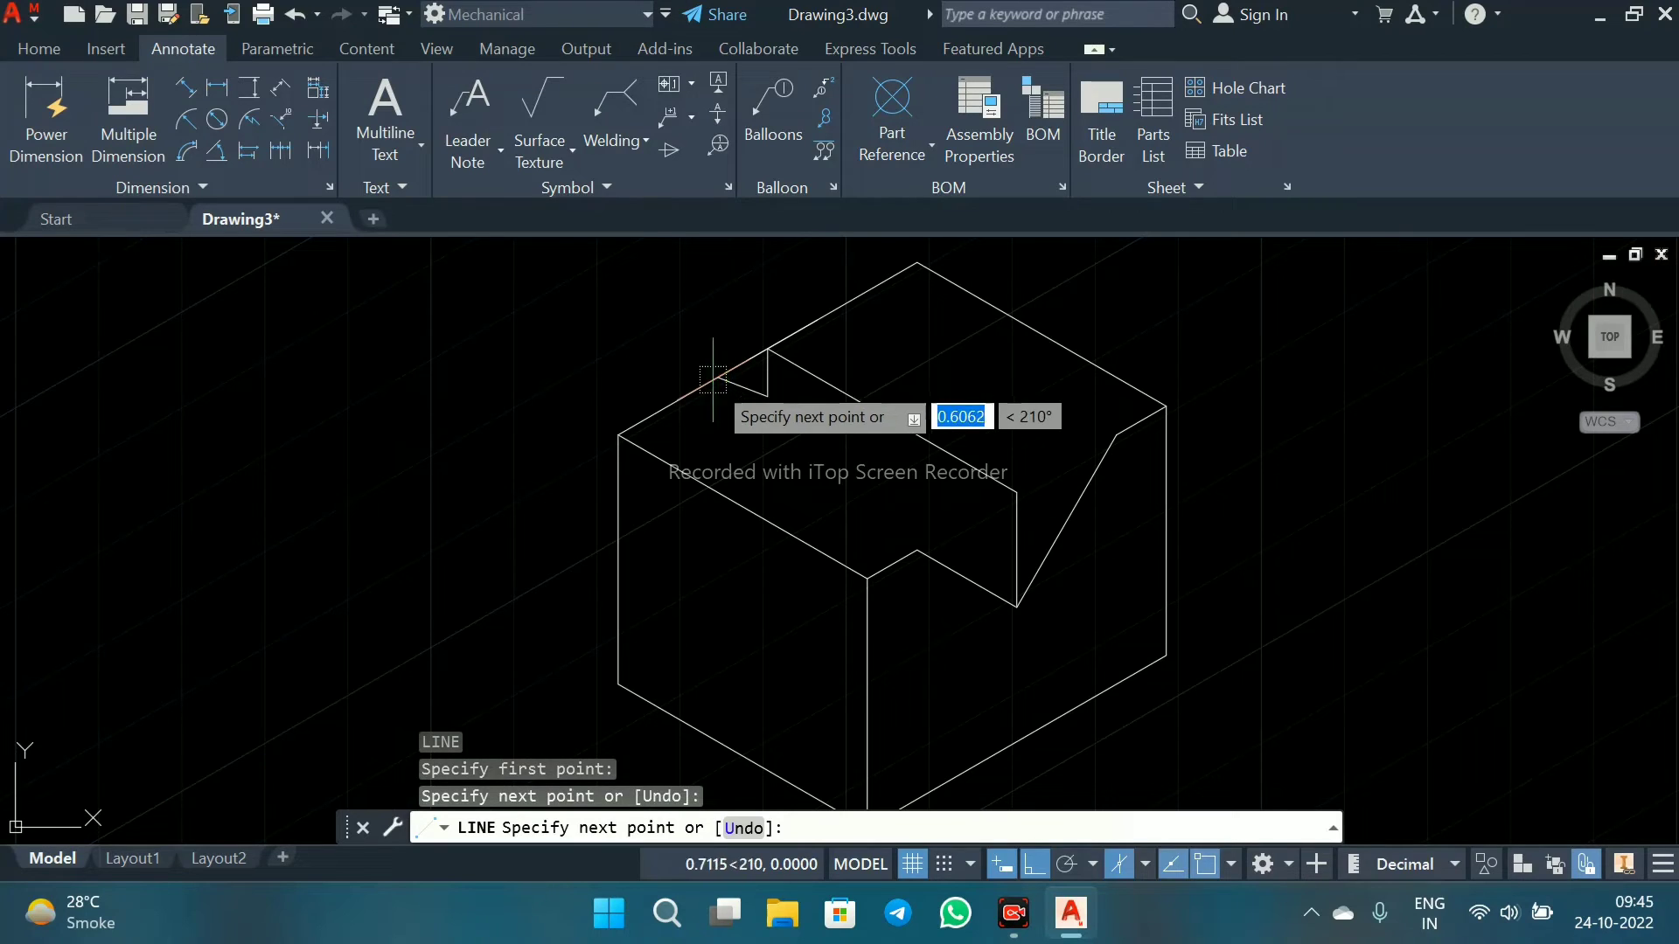
{"action": "key", "text": "Return"}
{"action": "scroll", "coordinate": [768, 400], "scroll_direction": "up", "scroll_amount": 5}
{"action": "scroll", "coordinate": [753, 342], "scroll_direction": "down", "scroll_amount": 5}
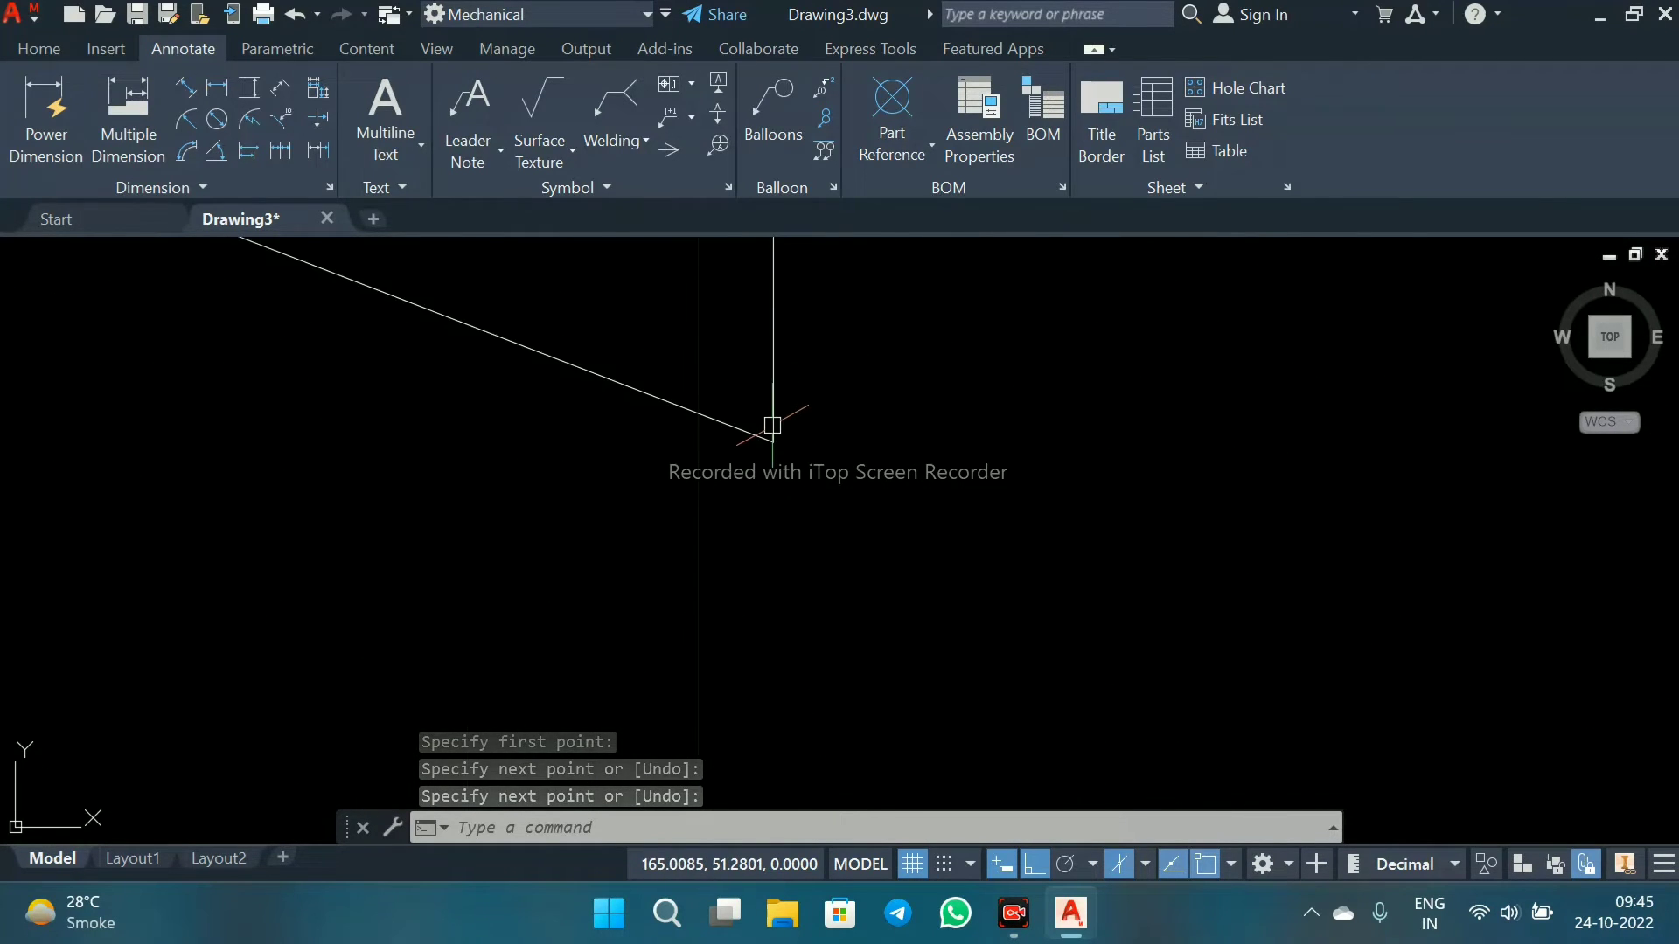
{"action": "scroll", "coordinate": [766, 376], "scroll_direction": "down", "scroll_amount": 5}
{"action": "scroll", "coordinate": [774, 429], "scroll_direction": "up", "scroll_amount": 1}
{"action": "scroll", "coordinate": [774, 429], "scroll_direction": "down", "scroll_amount": 5}
- Draw a line from the lower end of the 5-unit vertical to the outer end of the 6-unit line at 30°
{"action": "type", "text": "l"}
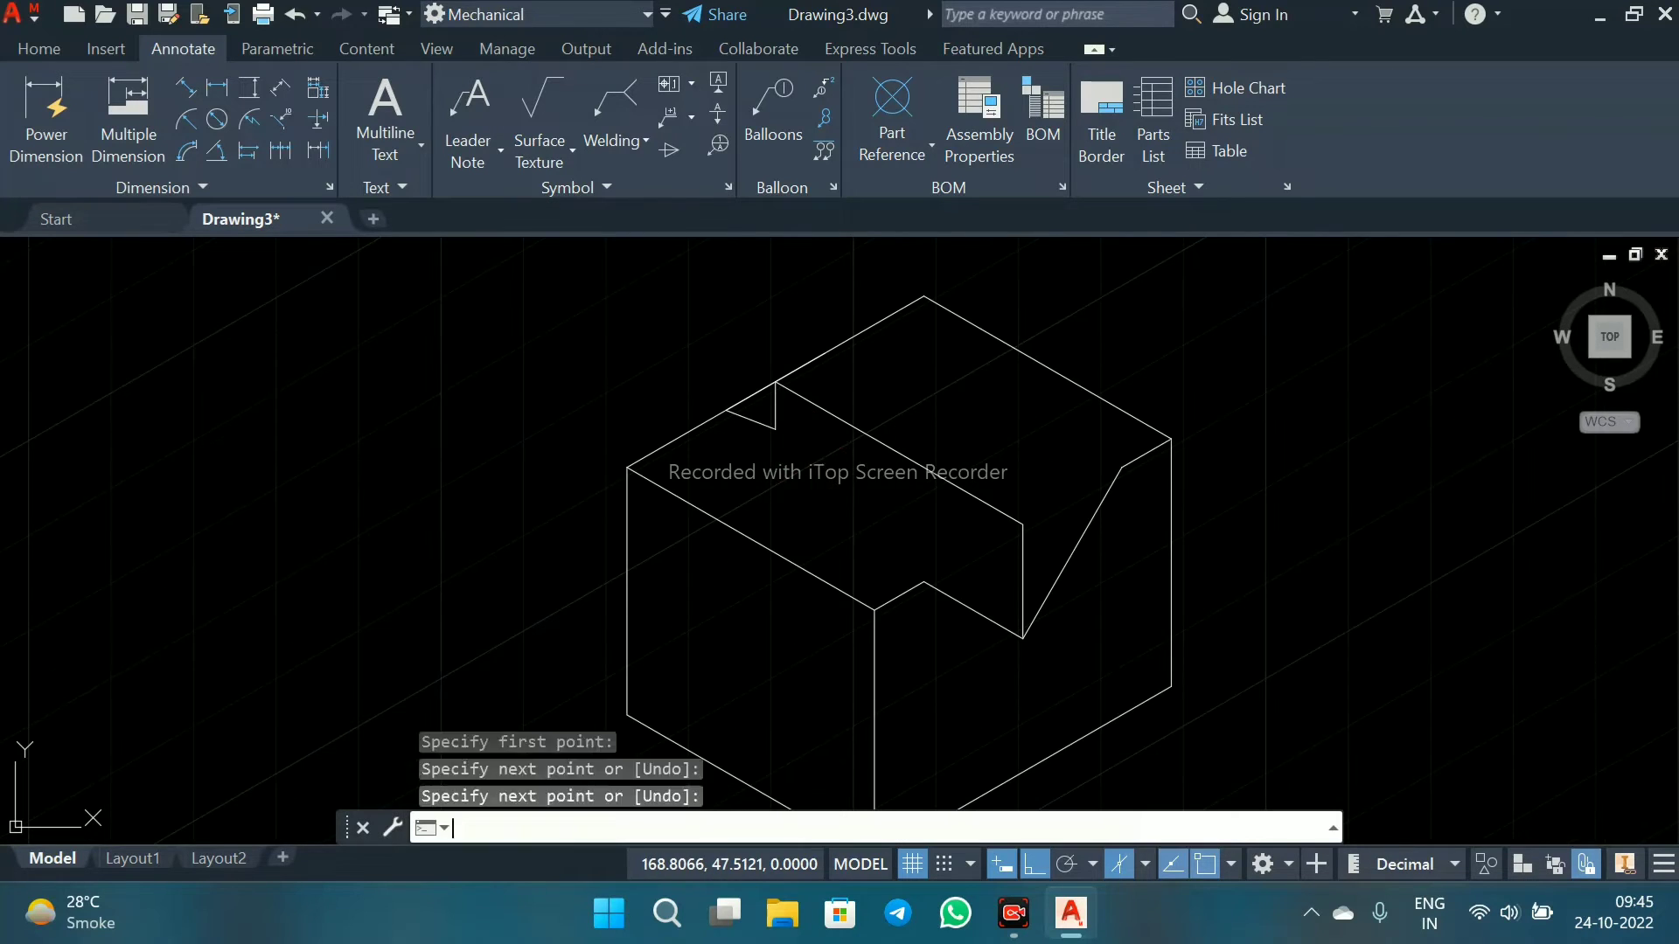
{"action": "key", "text": "Return"}
{"action": "scroll", "coordinate": [787, 420], "scroll_direction": "up", "scroll_amount": 5}
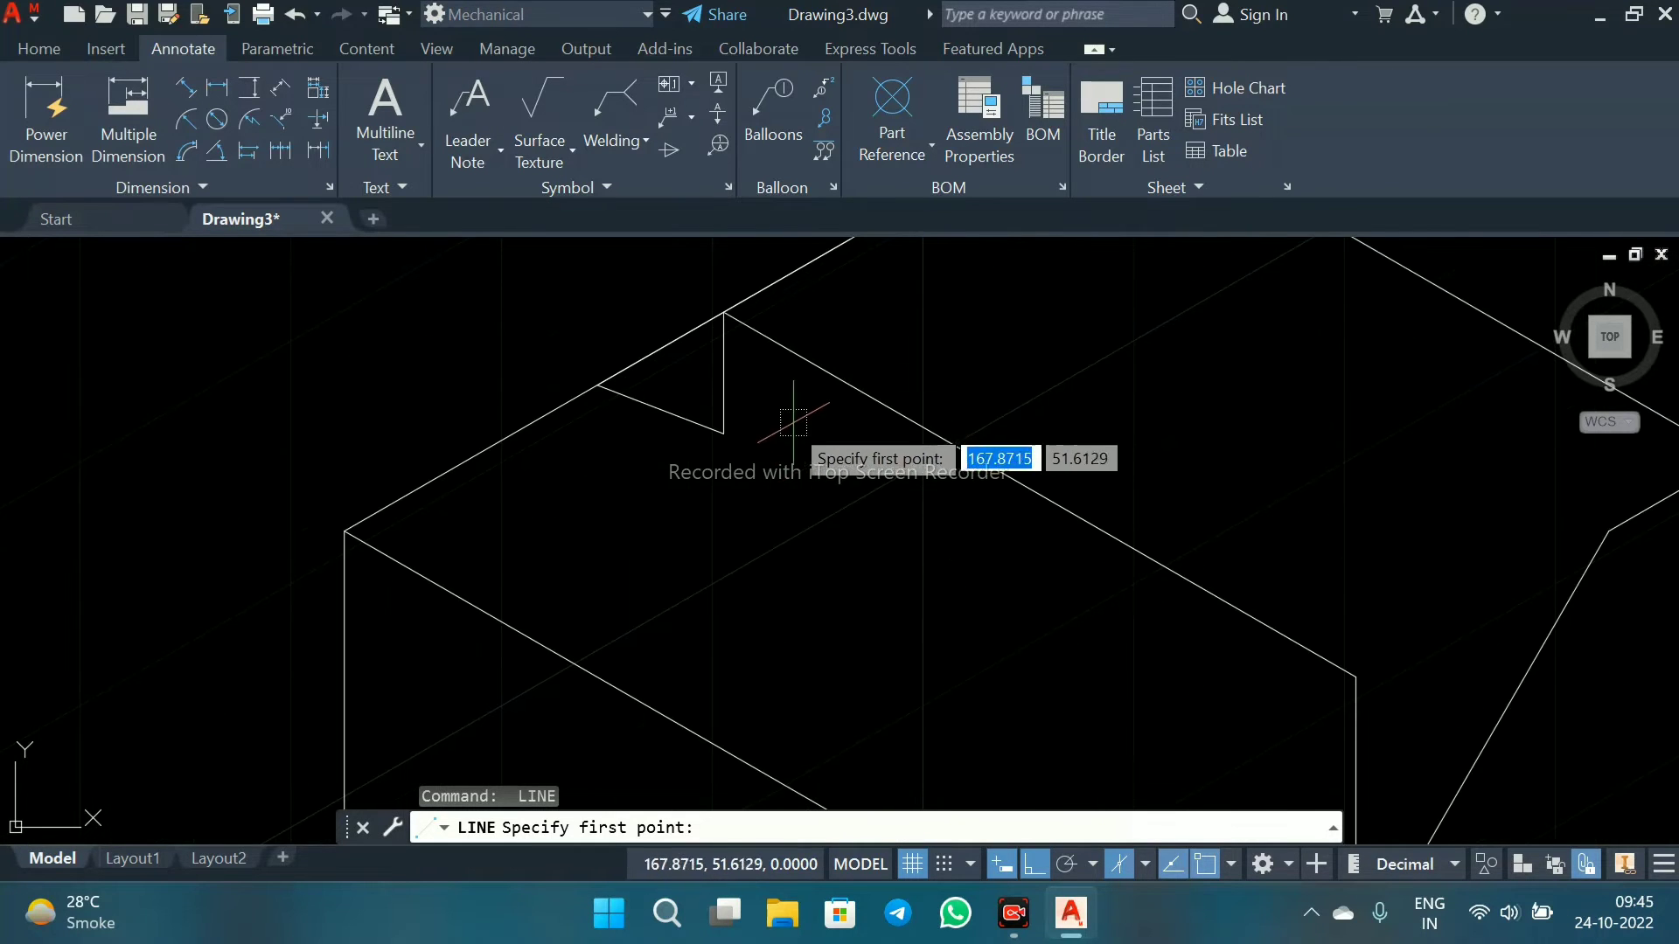
{"action": "left_click", "coordinate": [724, 433]}
{"action": "middle_click_drag", "start_coordinate": [903, 354], "coordinate": [841, 532]}
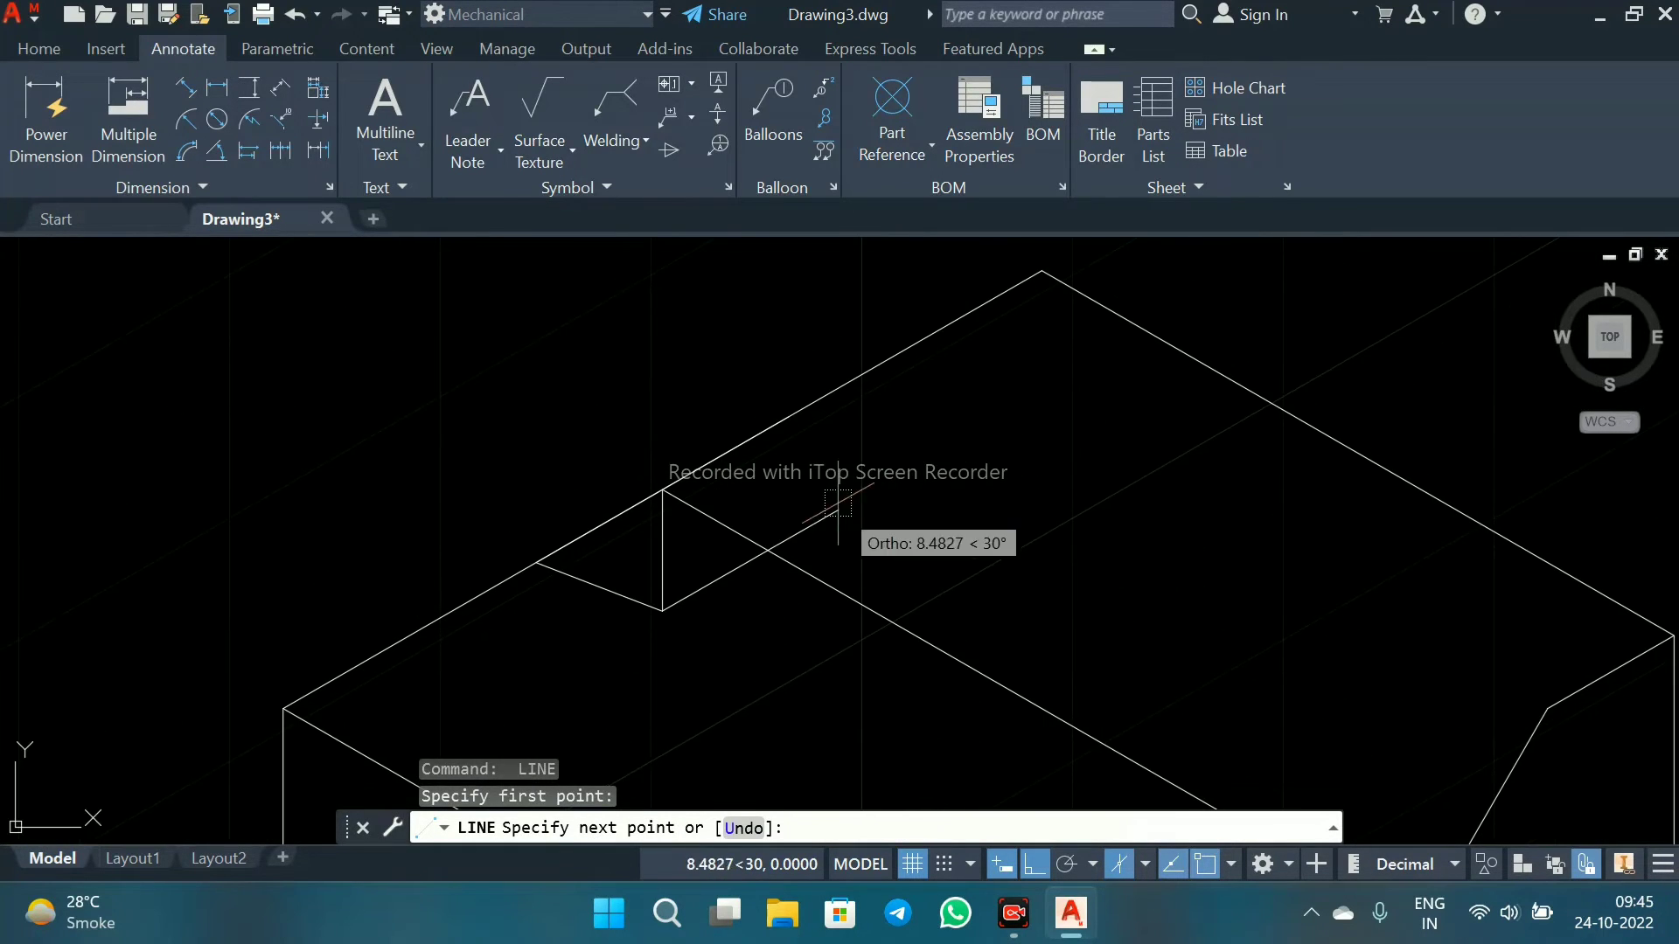
{"action": "left_click", "coordinate": [787, 418]}
{"action": "key", "text": "Return"}
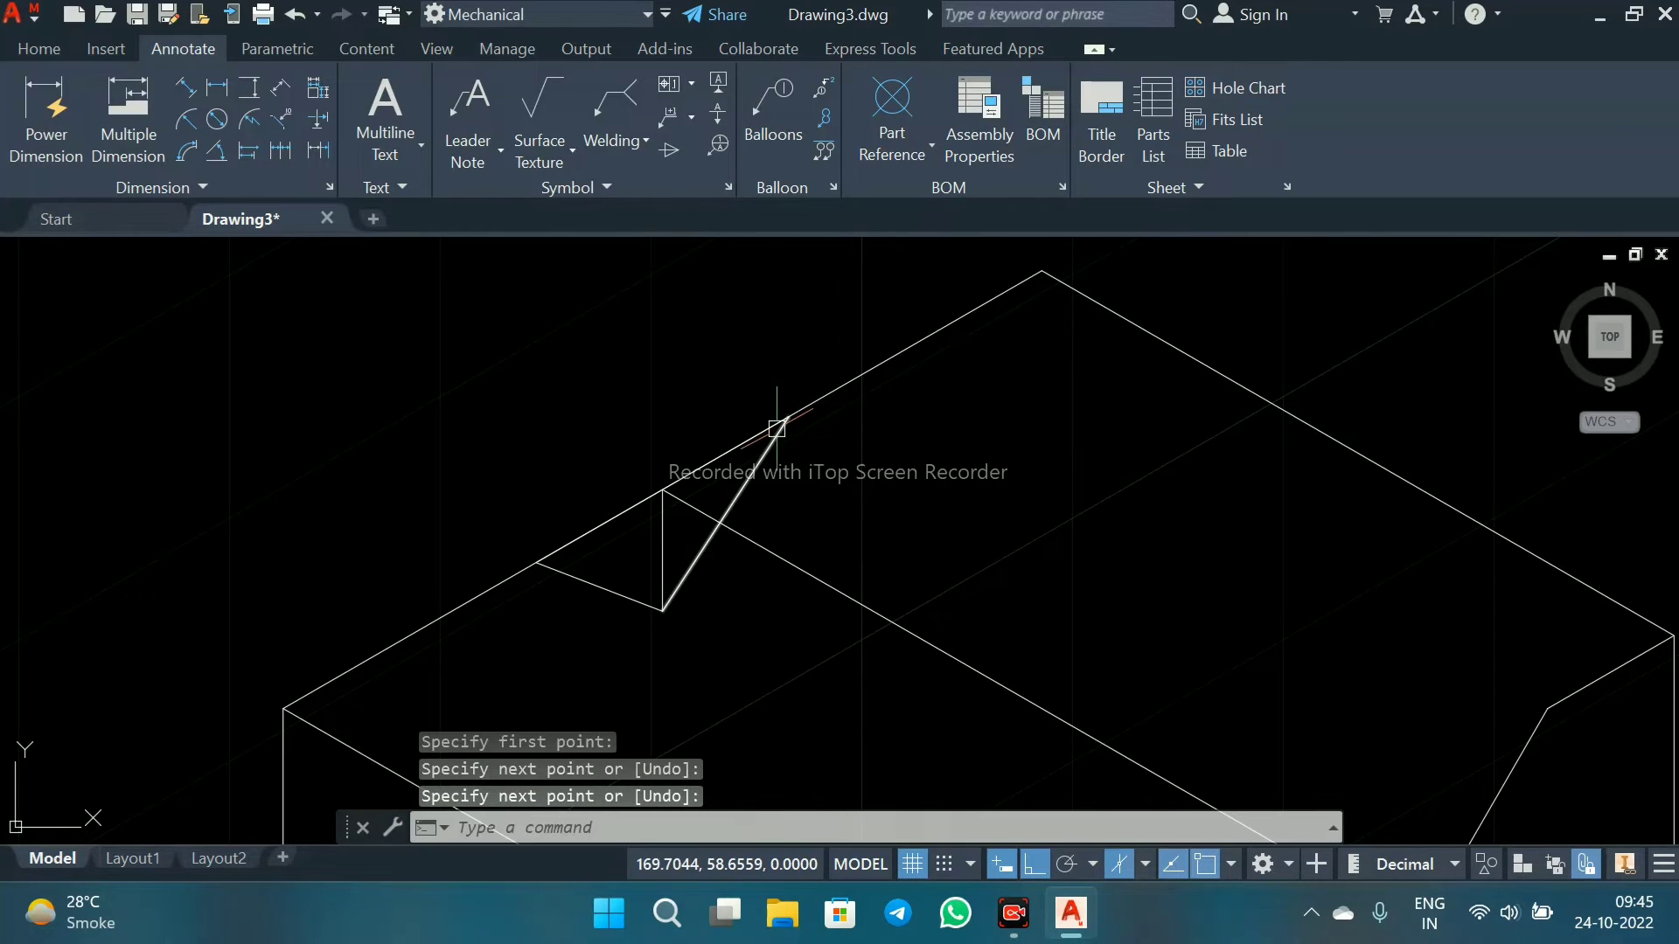
{"action": "scroll", "coordinate": [833, 531], "scroll_direction": "down", "scroll_amount": 5}
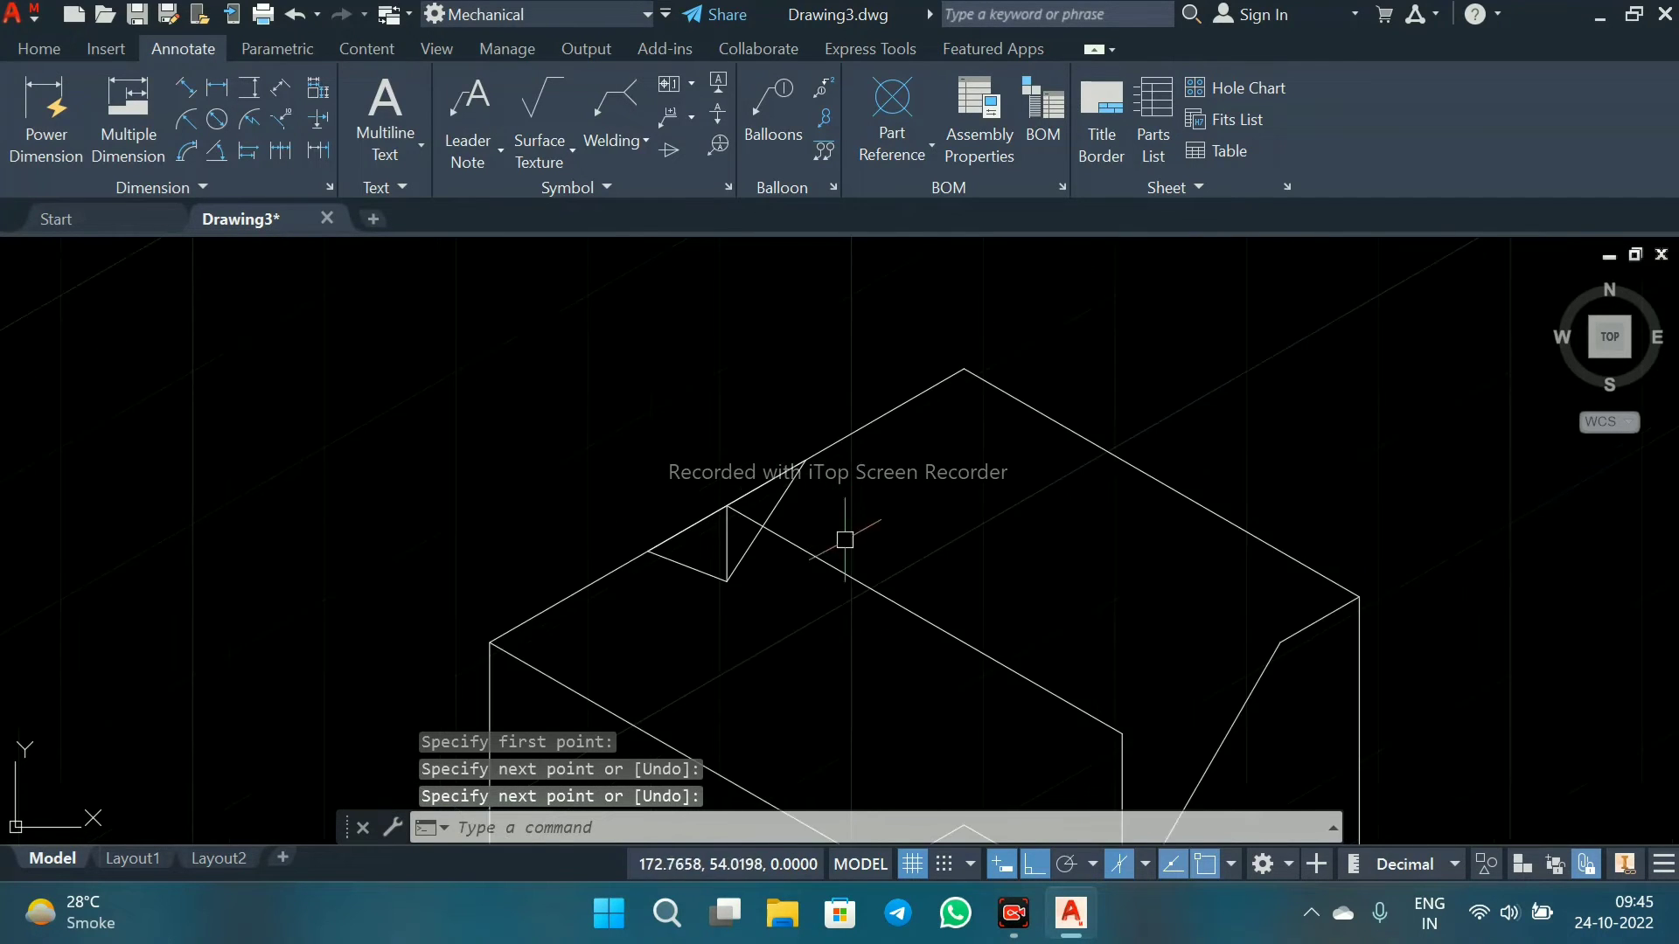
- Draw a line from the back notch's lower-left outer end to the matching outer notch corner near the block's front vertical edge
{"action": "middle_click_drag", "start_coordinate": [881, 612], "coordinate": [852, 423]}
{"action": "middle_click_drag", "start_coordinate": [866, 431], "coordinate": [840, 473]}
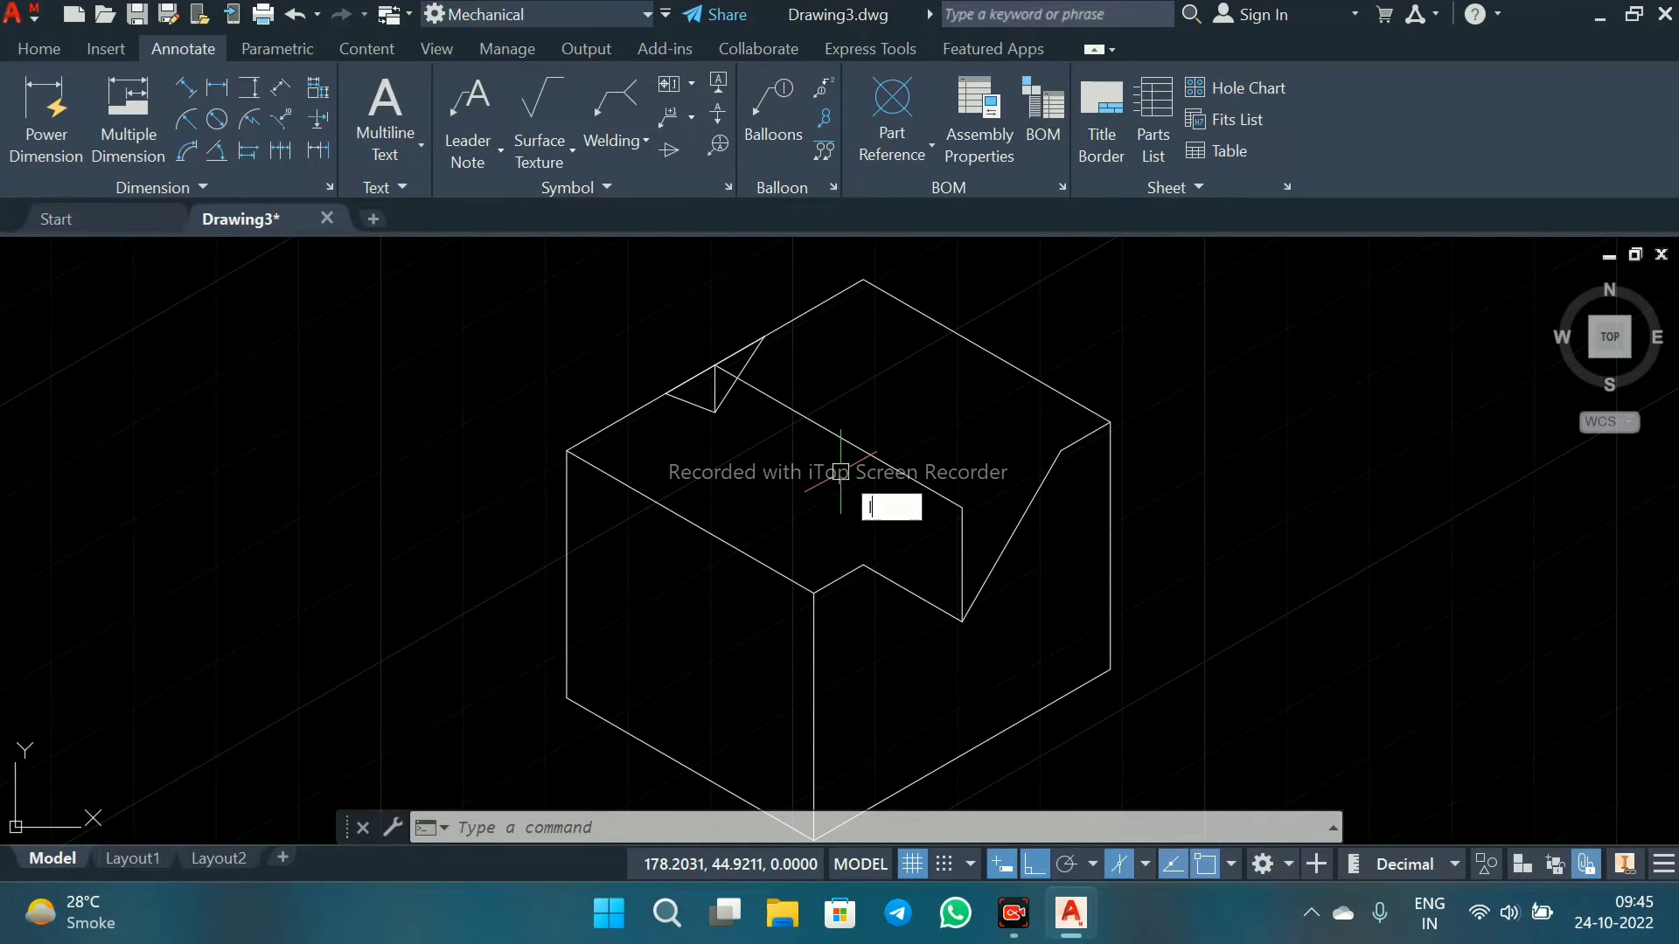
{"action": "type", "text": "L"}
{"action": "key", "text": "Return"}
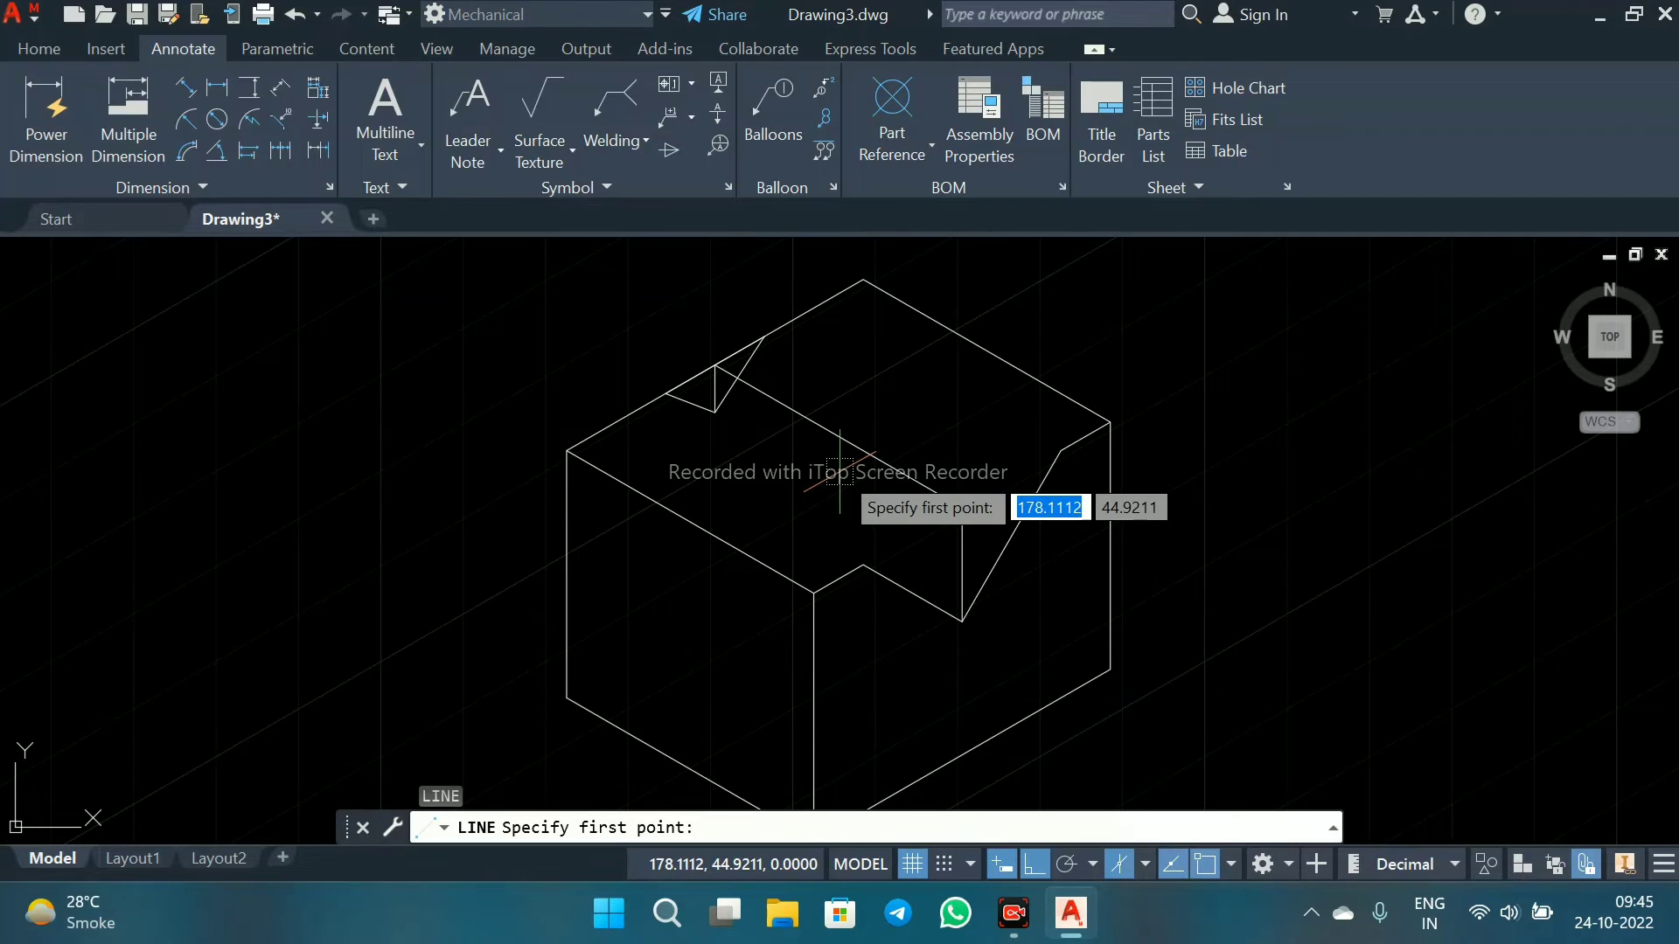
{"action": "left_click", "coordinate": [666, 394]}
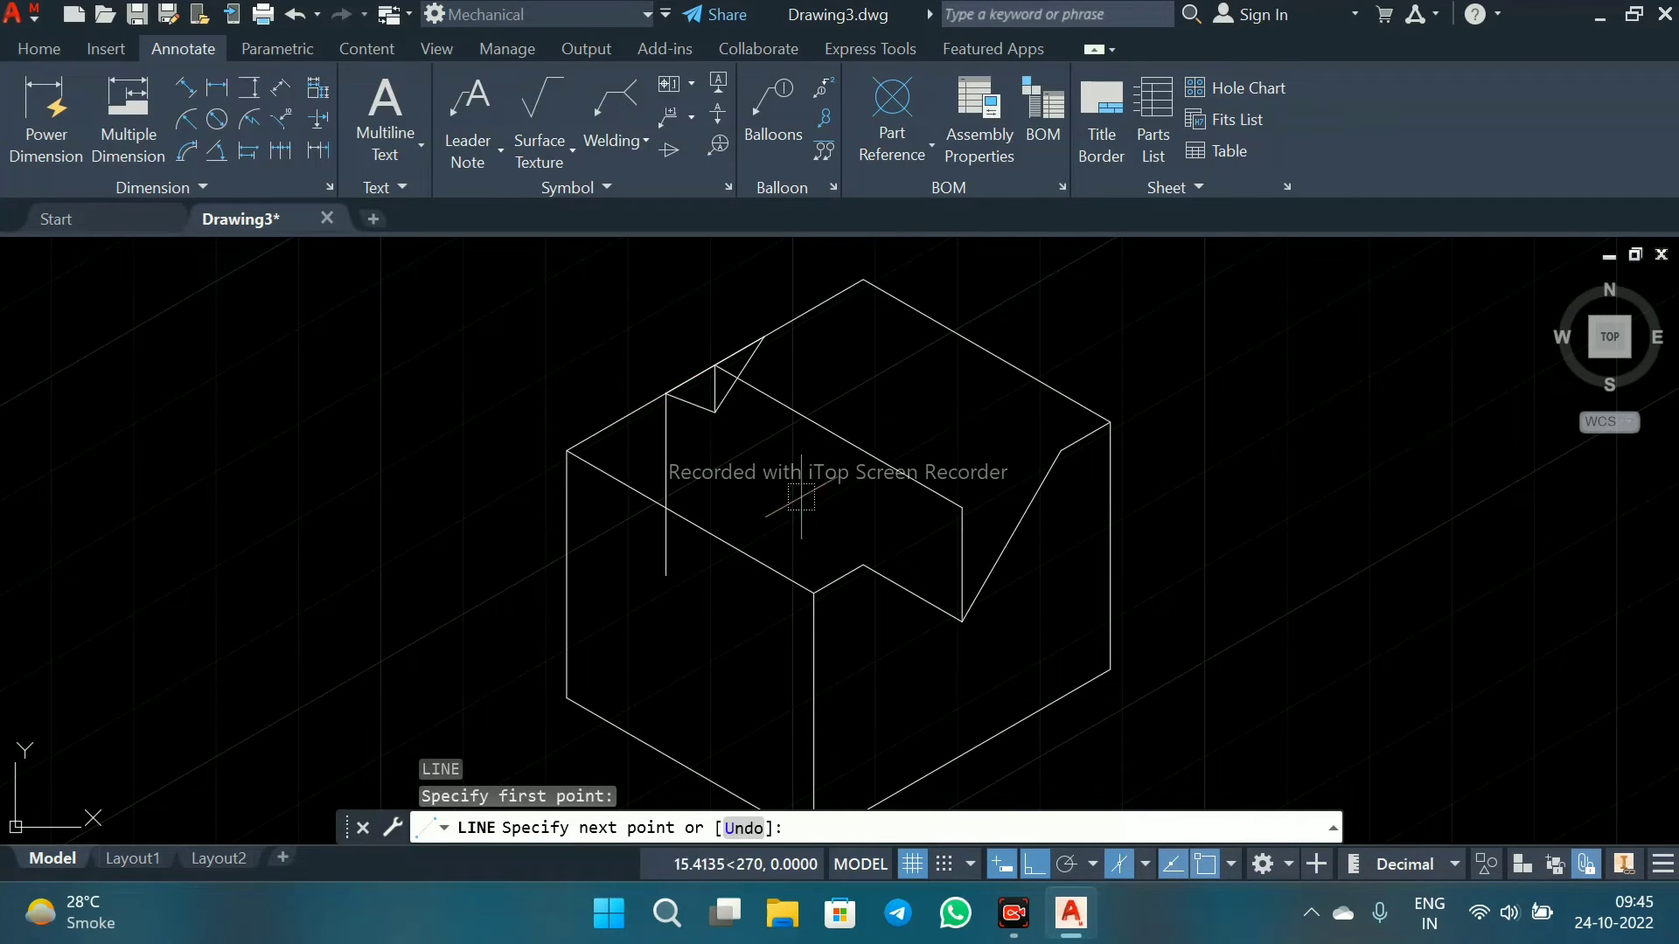
{"action": "left_click", "coordinate": [864, 564]}
{"action": "key", "text": "Return"}
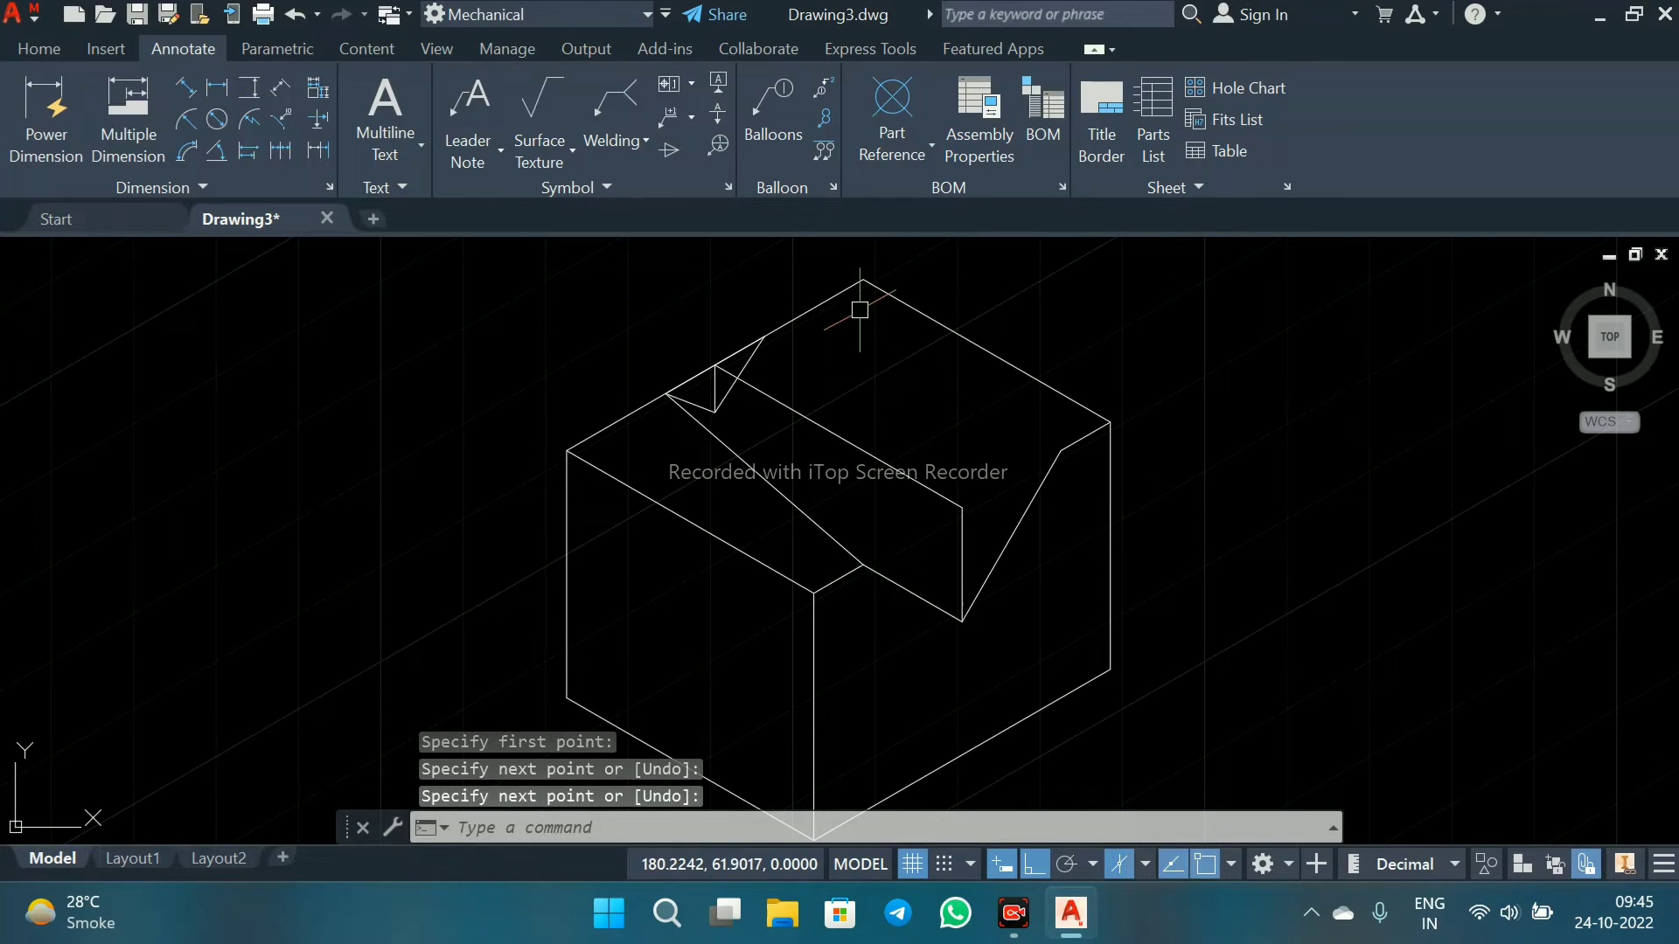
- Draw a line joining the back notch's other outer end to the far notch corner on the right face's upper edge
{"action": "key", "text": "Return"}
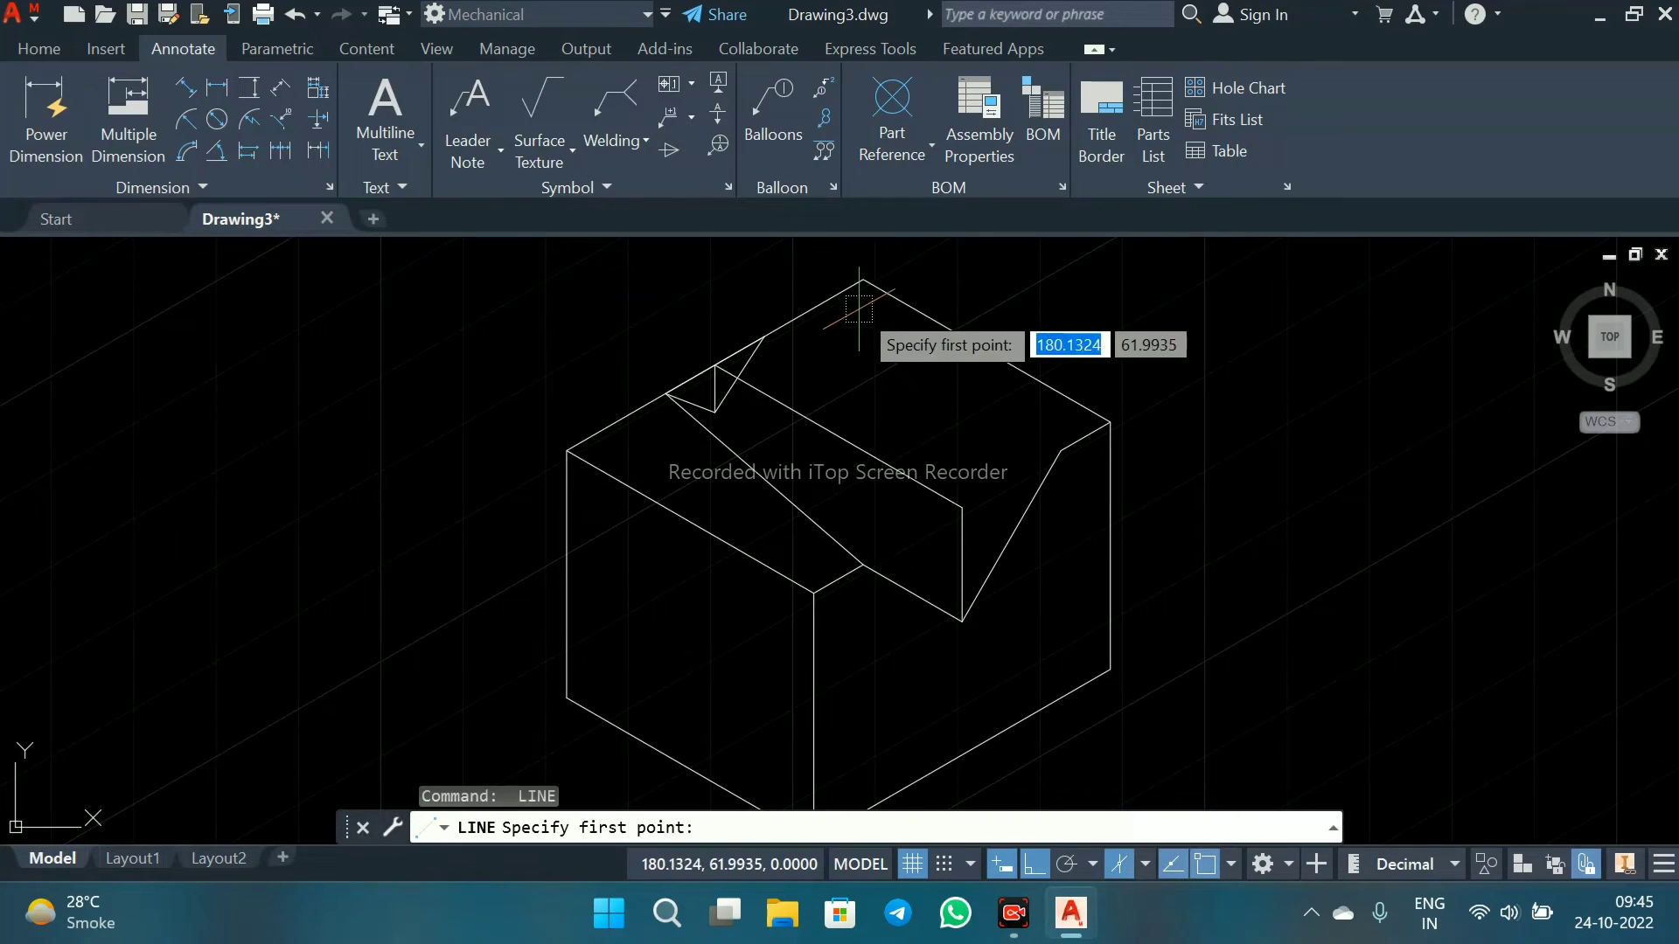
{"action": "left_click", "coordinate": [765, 337]}
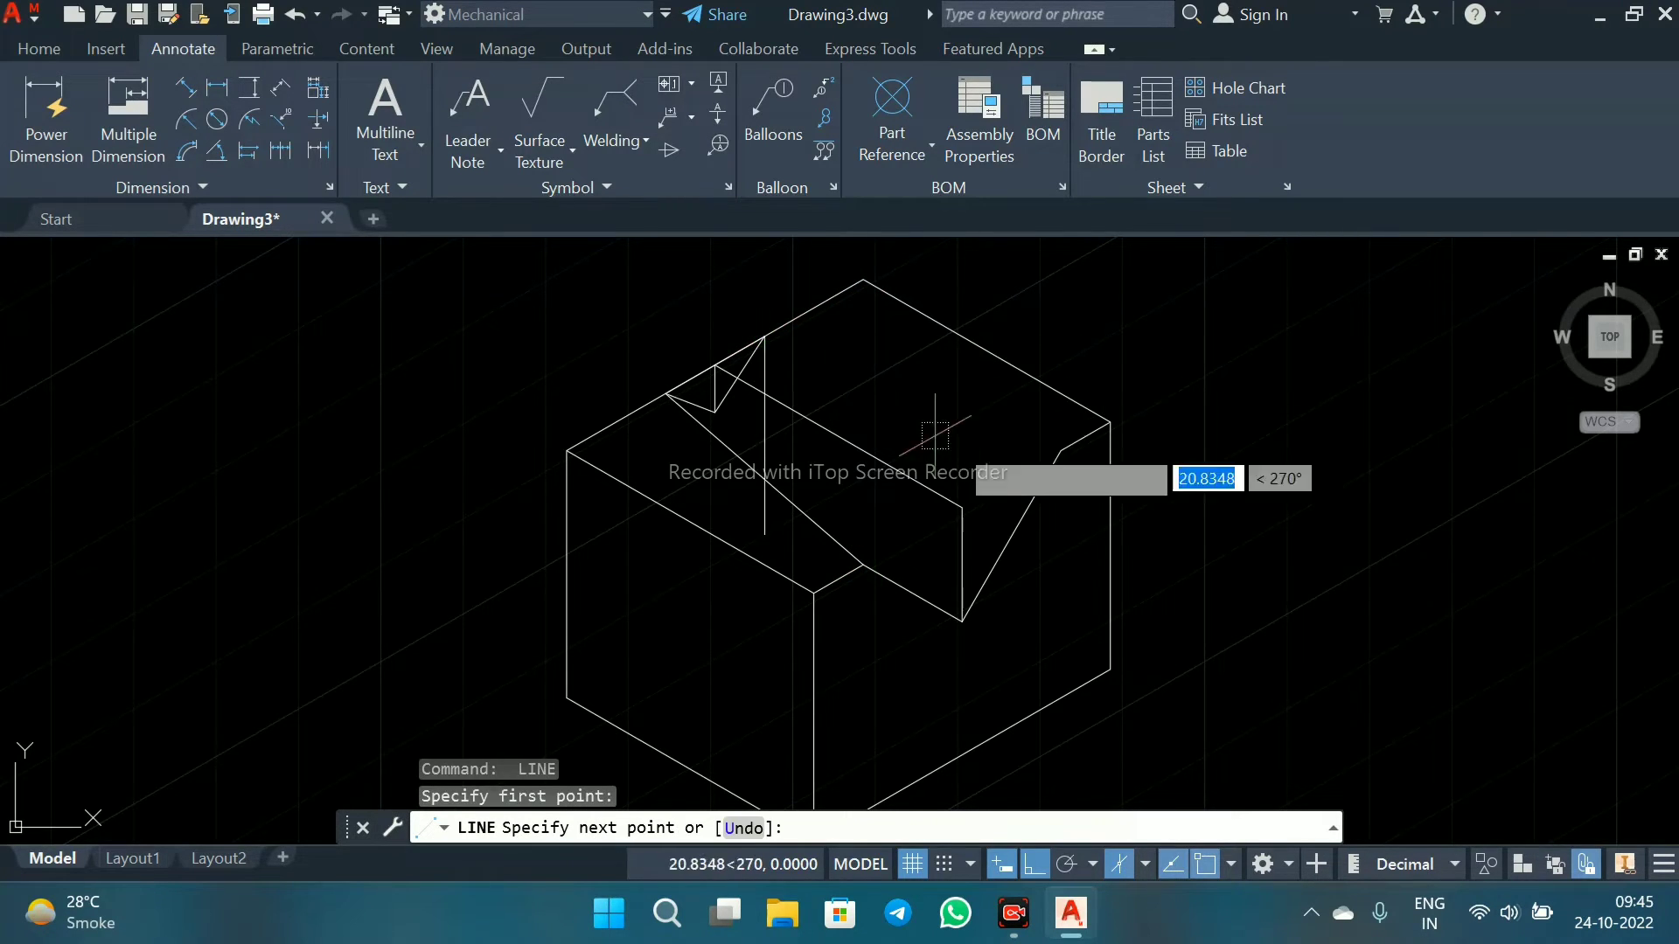
{"action": "left_click", "coordinate": [1058, 442]}
{"action": "key", "text": "Return"}
- Try to erase the right face's vertical notch guide line together with the centre line across the top face
{"action": "left_click", "coordinate": [968, 524]}
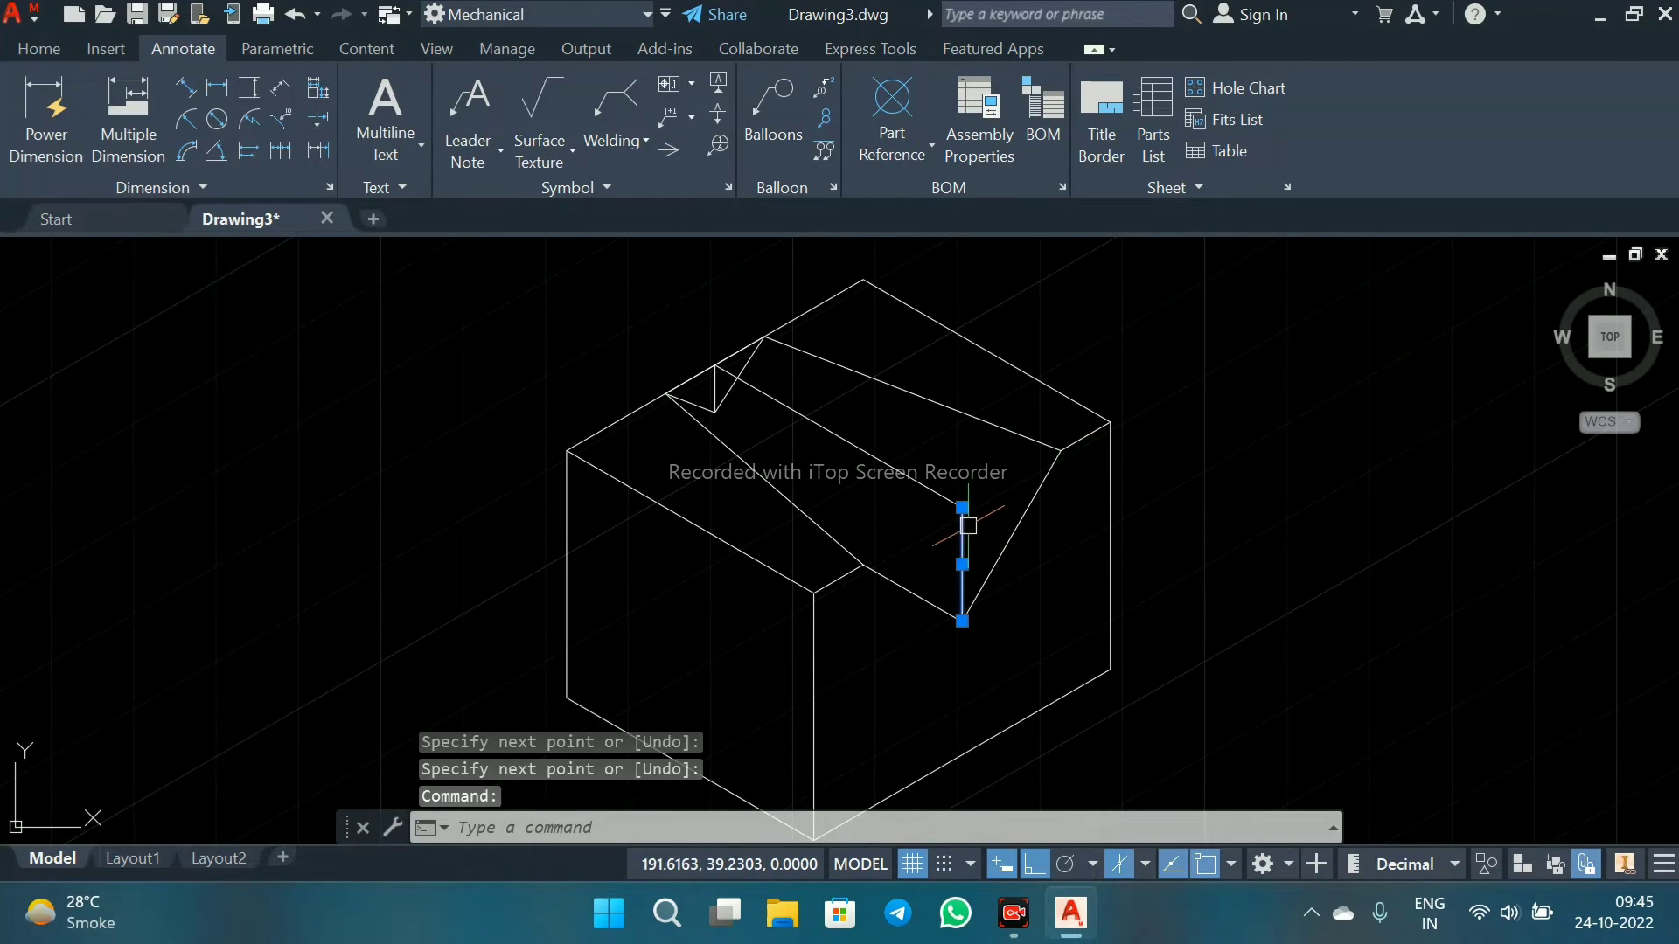
{"action": "left_click", "coordinate": [911, 469]}
{"action": "key", "text": "Delete"}
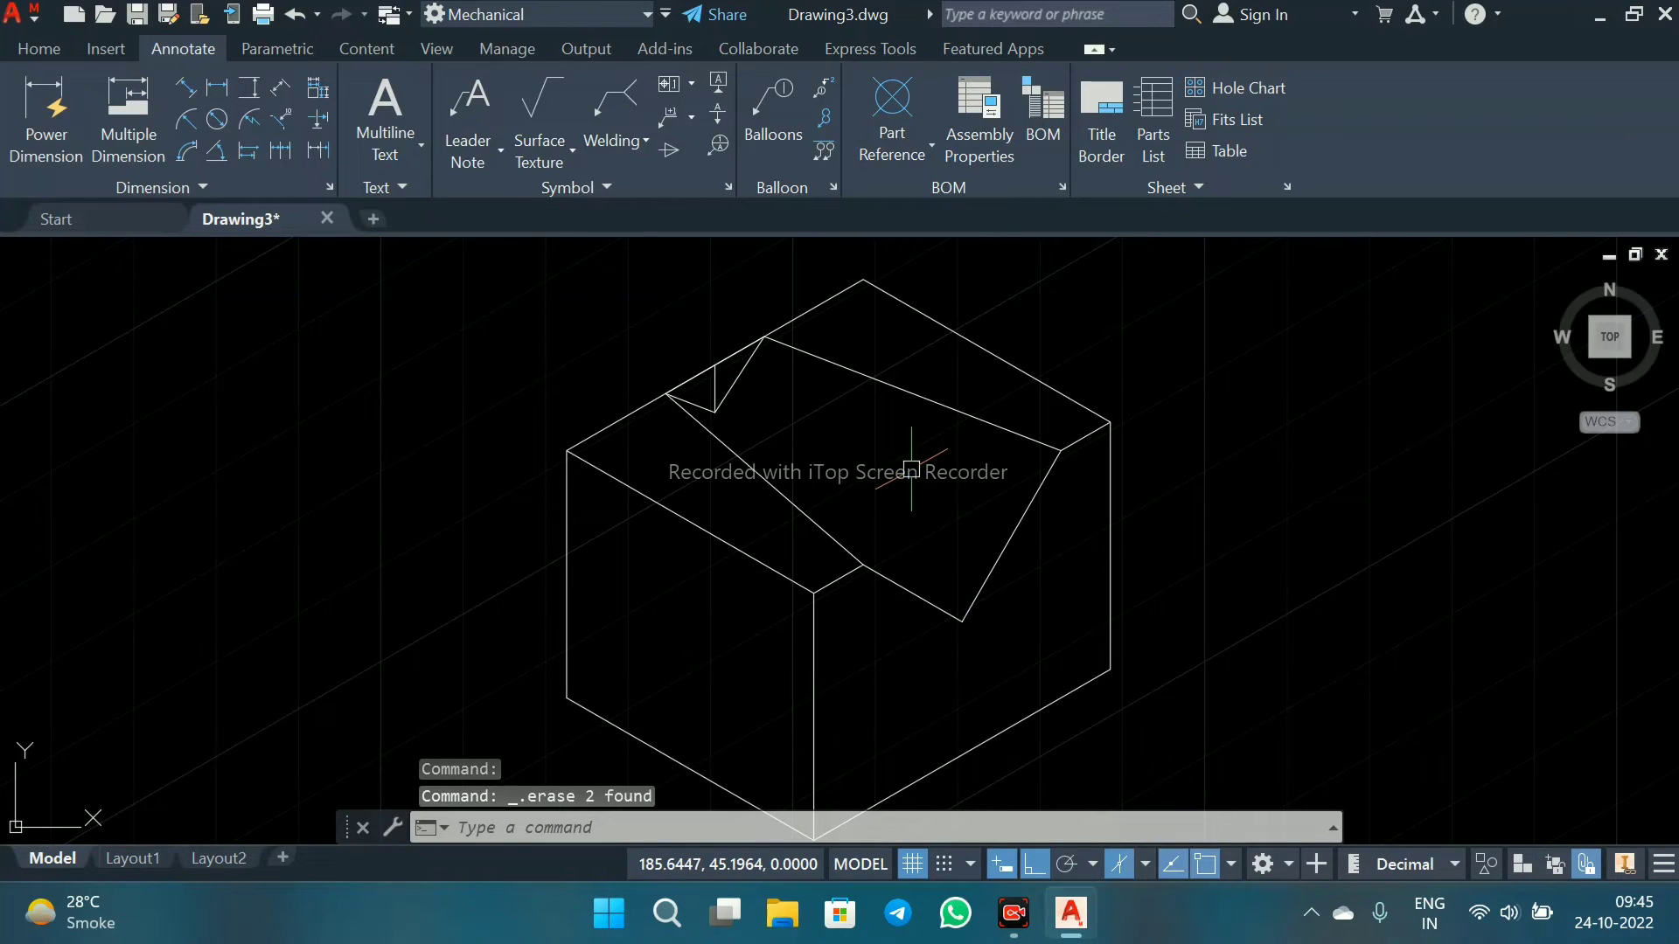
{"action": "key", "text": "ctrl+z"}
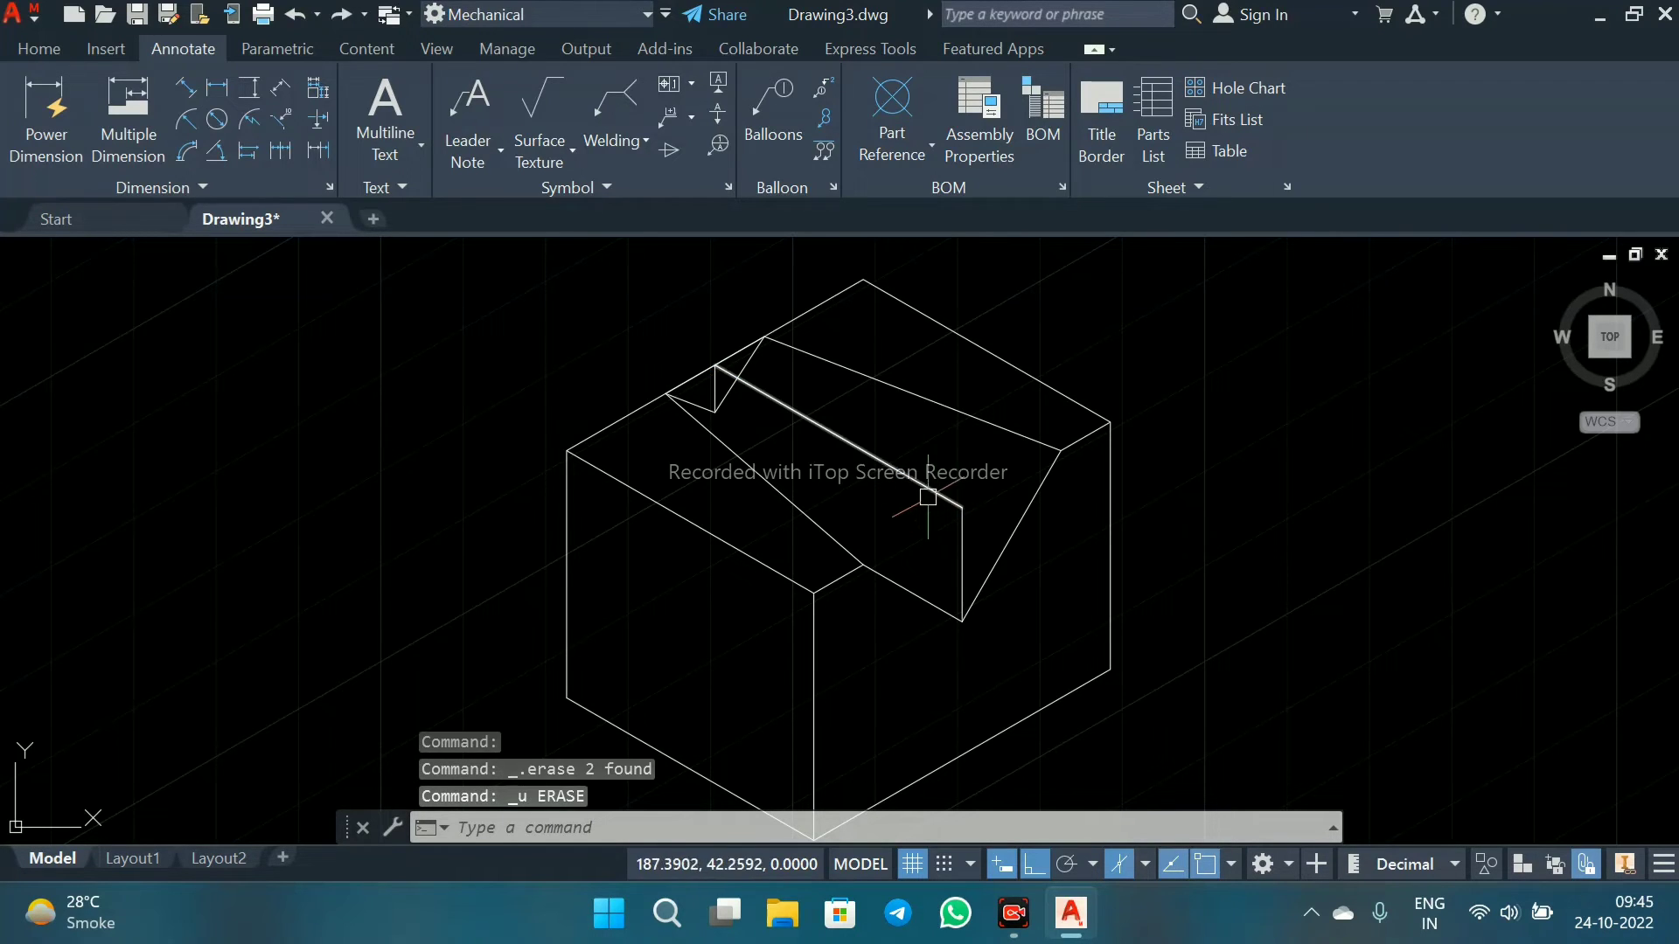
- Erase the centre line across the top face and draw a line joining the lowest points of the back and front notches
{"action": "left_click", "coordinate": [929, 488]}
{"action": "key", "text": "Delete"}
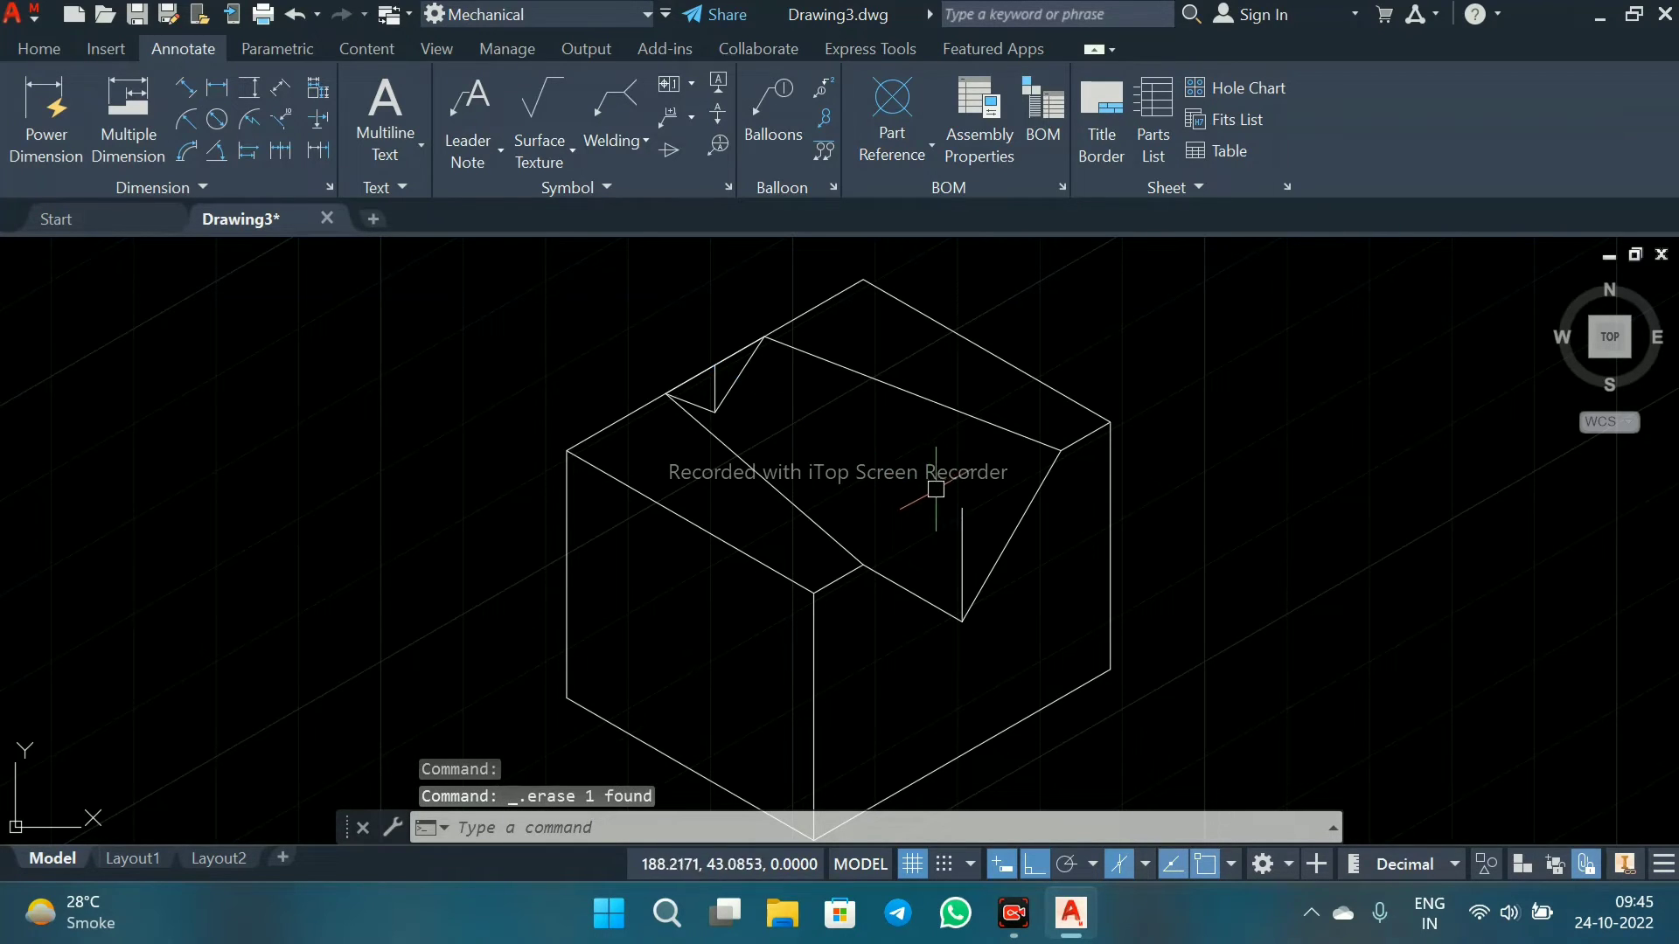
{"action": "type", "text": "l"}
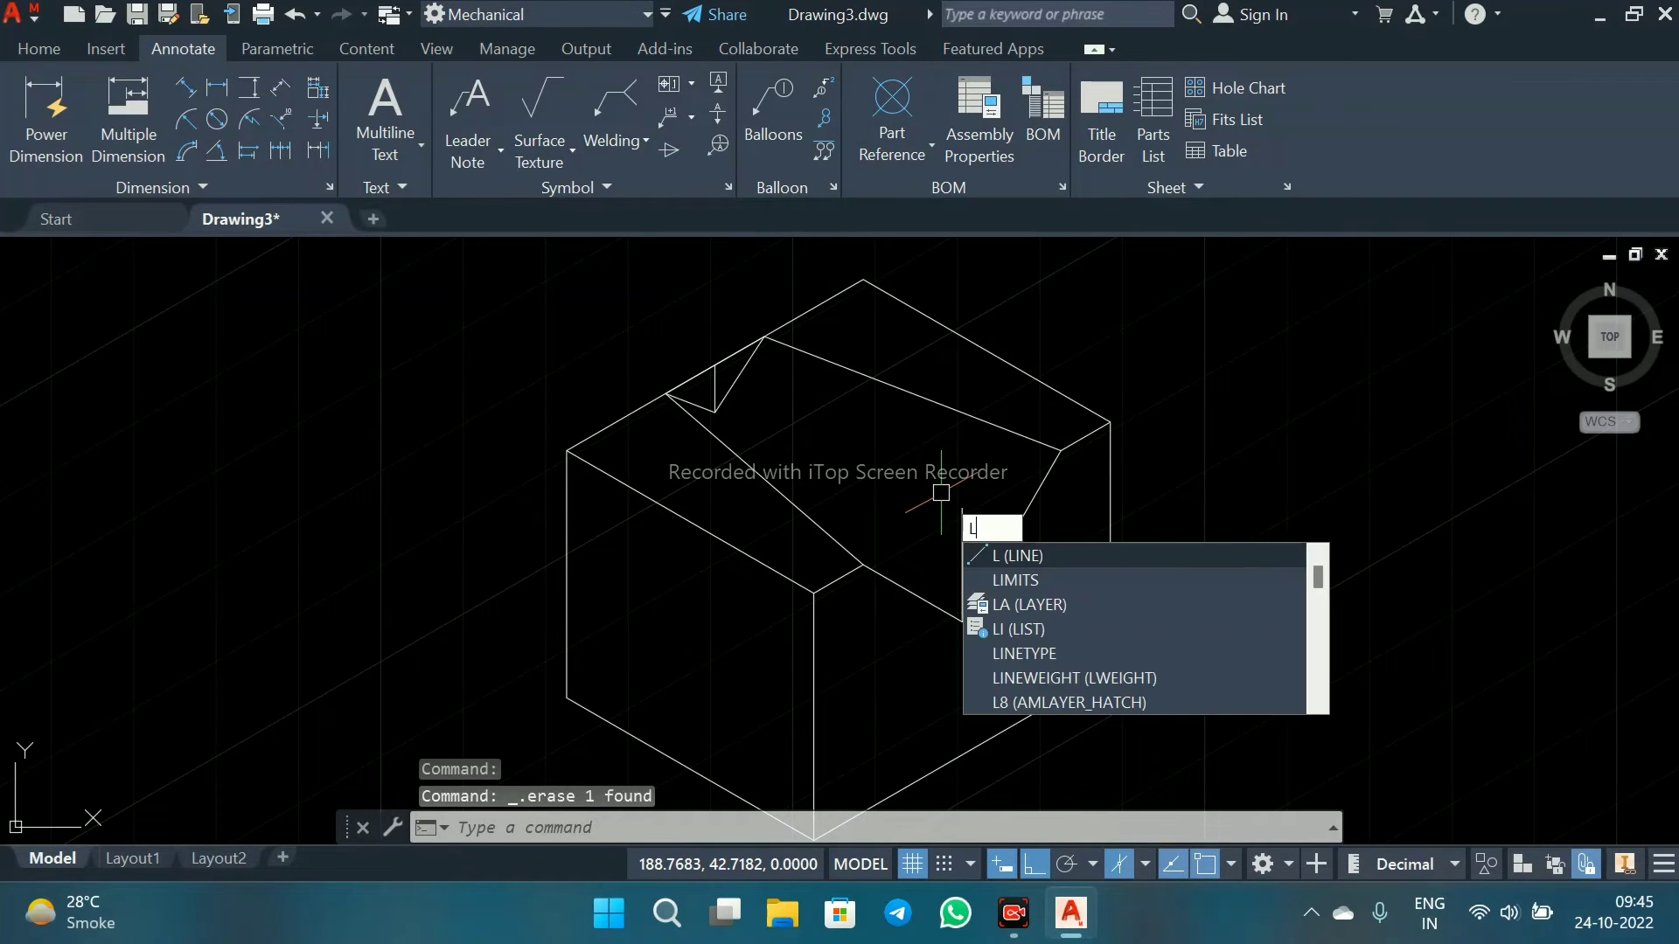
{"action": "key", "text": "Return"}
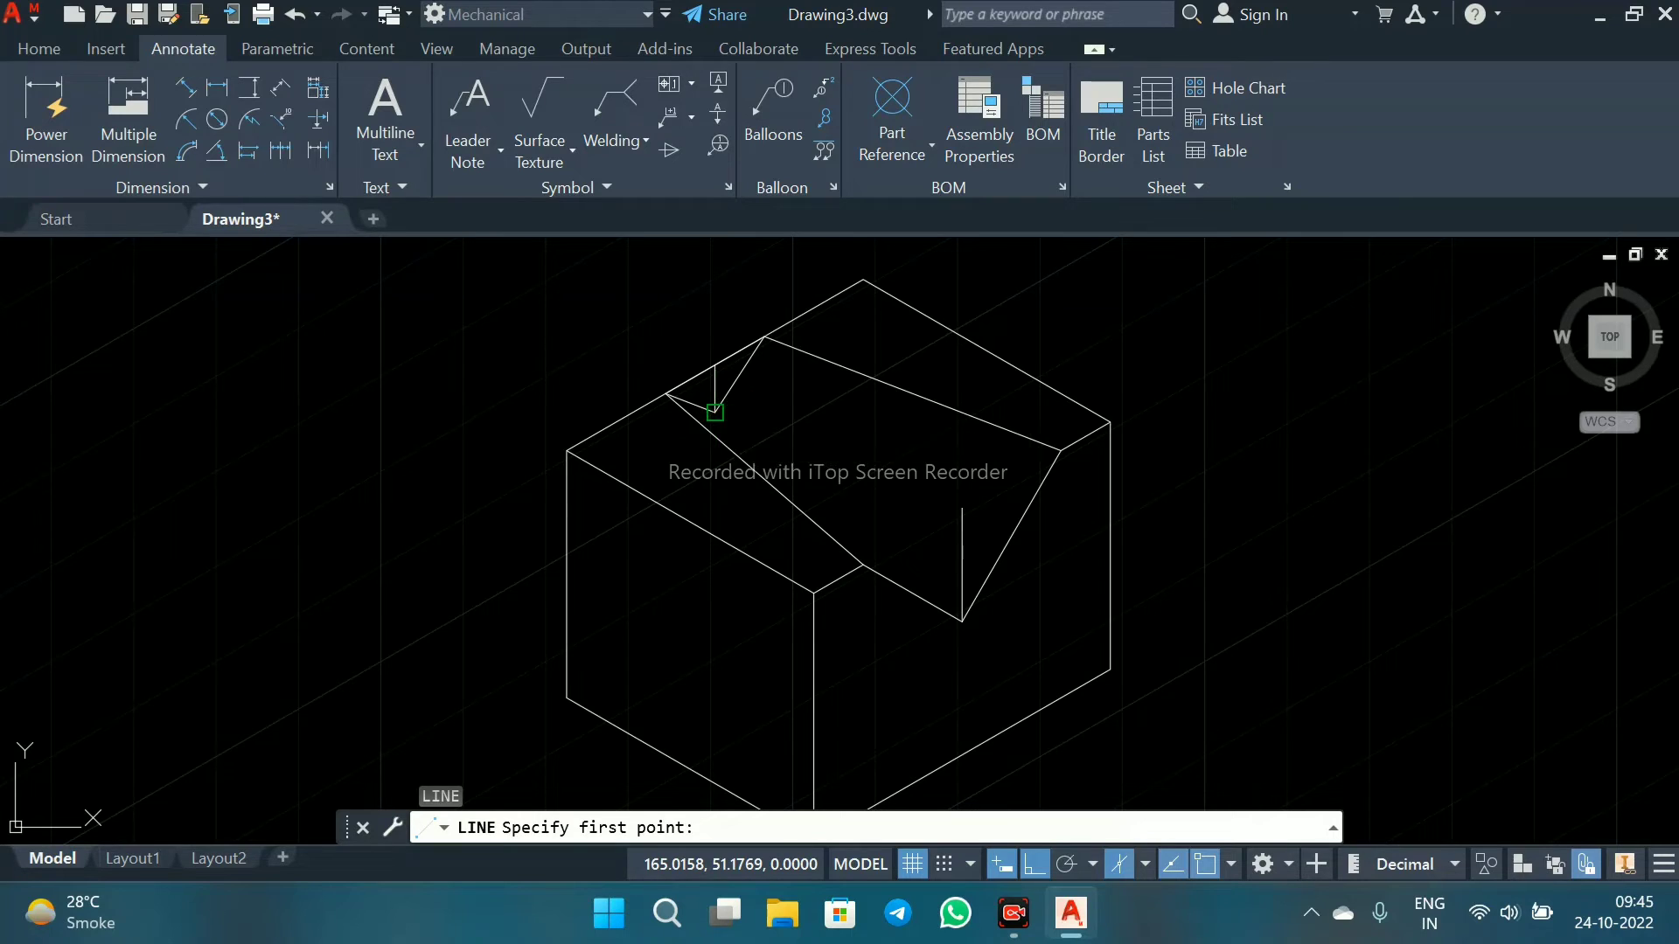
{"action": "left_click", "coordinate": [715, 412]}
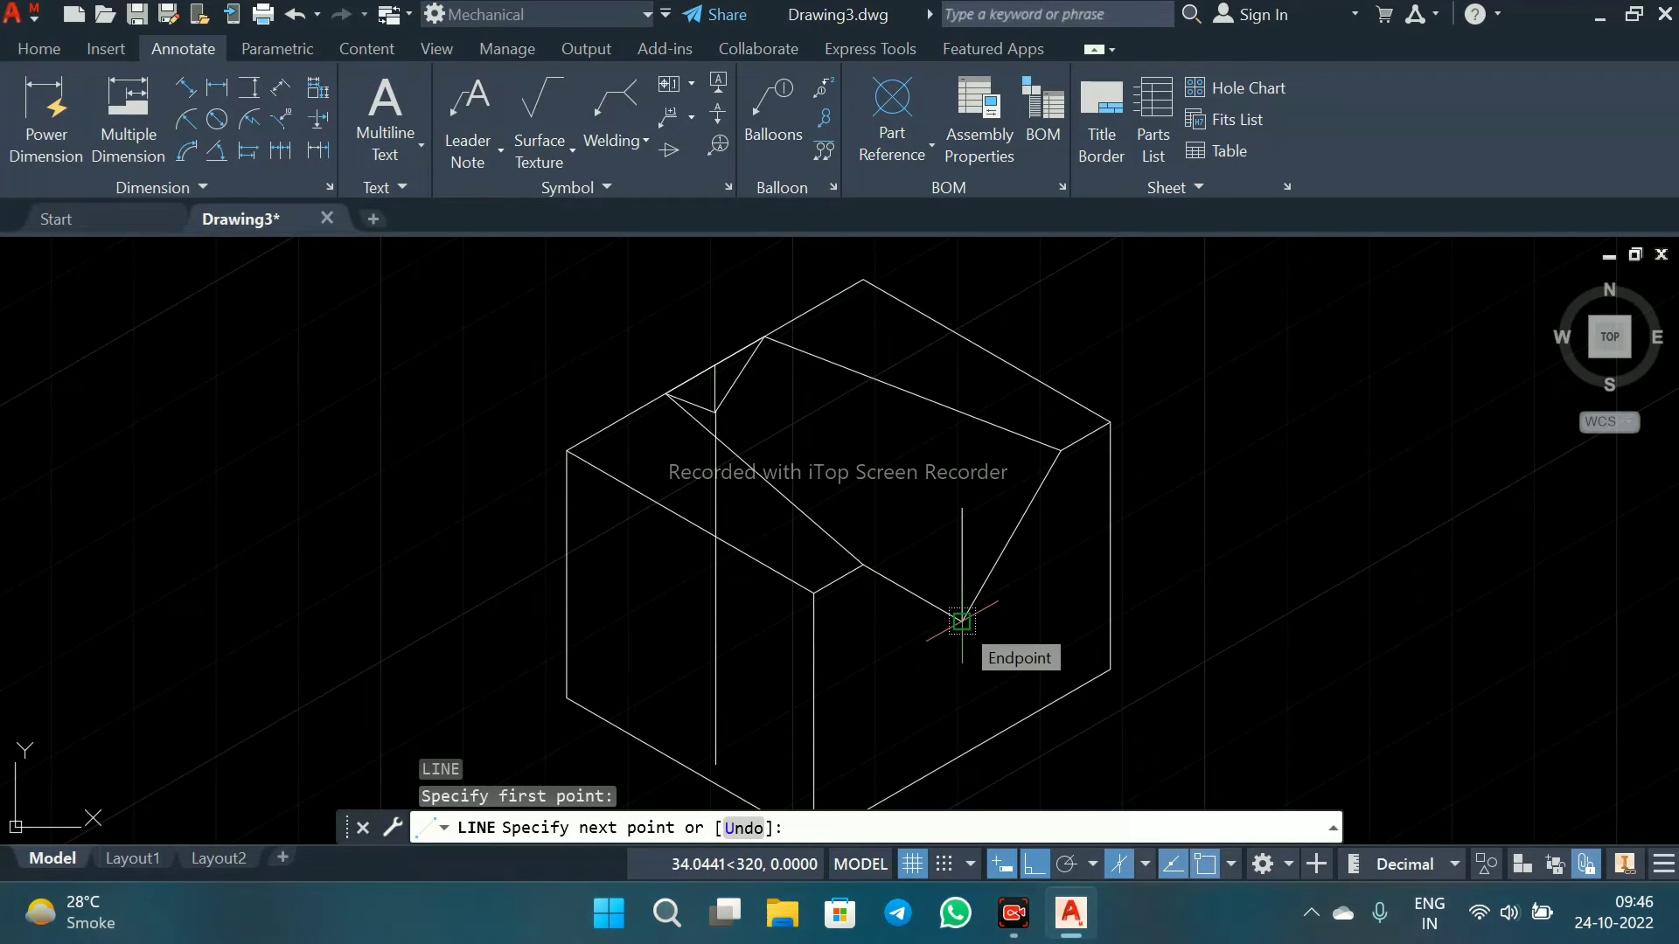
{"action": "left_click", "coordinate": [962, 622]}
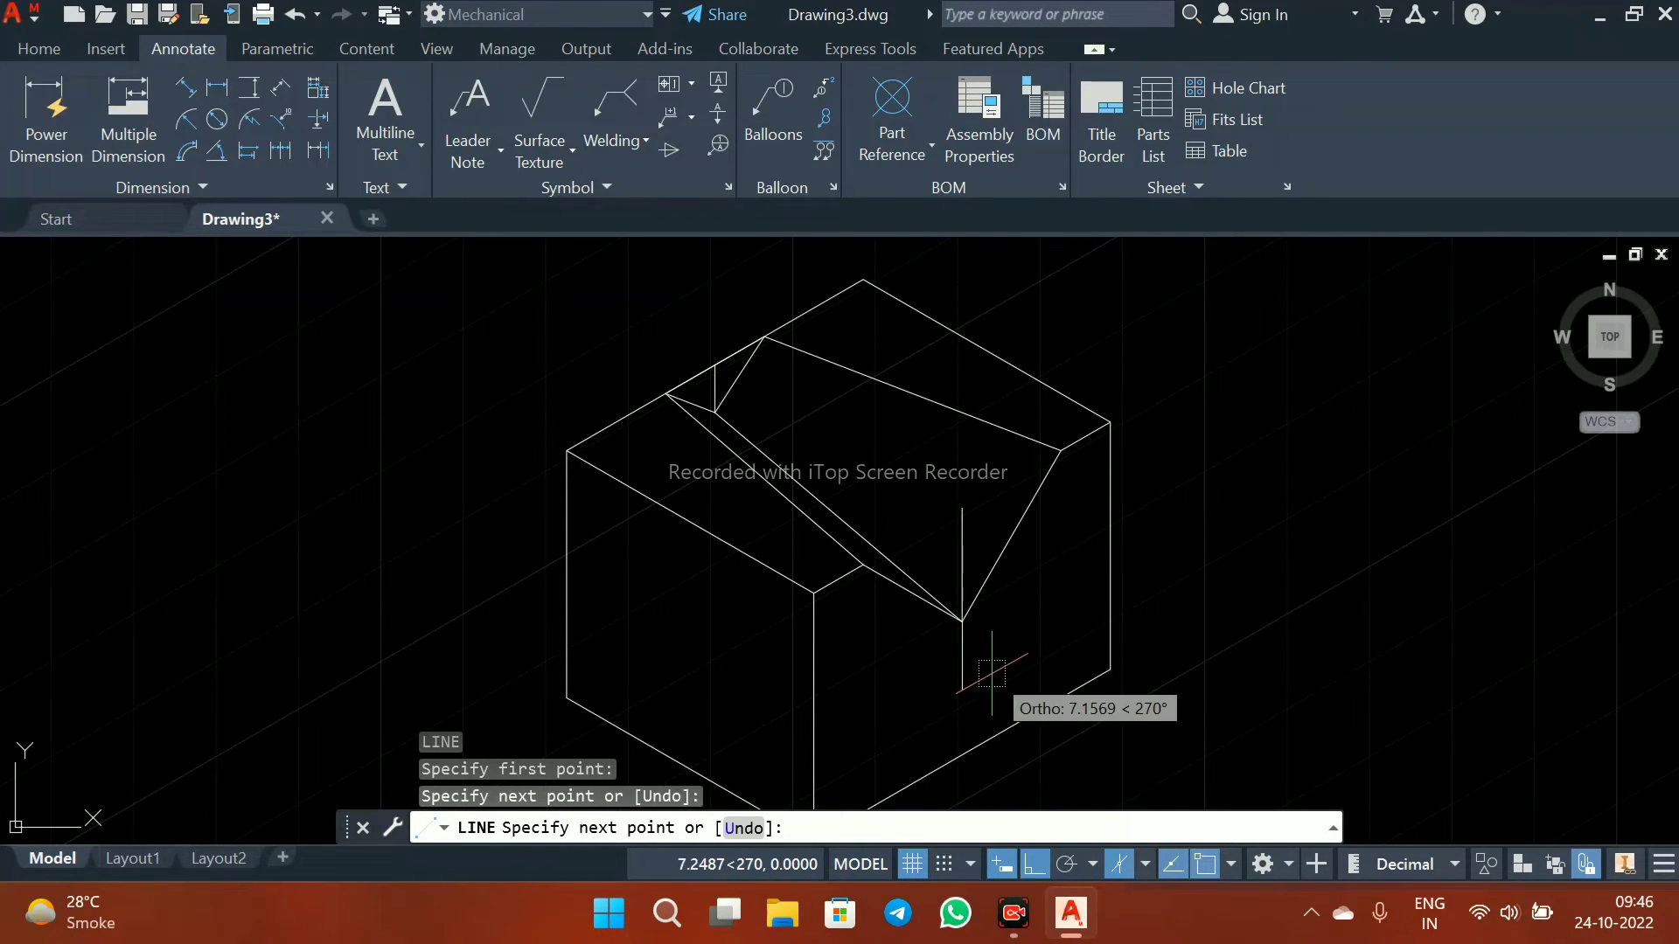
{"action": "key", "text": "Return"}
- Trim the top face's back-left edge, including the overlapping 6-unit lines, between the outer ends of the back notch
{"action": "scroll", "coordinate": [765, 336], "scroll_direction": "up", "scroll_amount": 2}
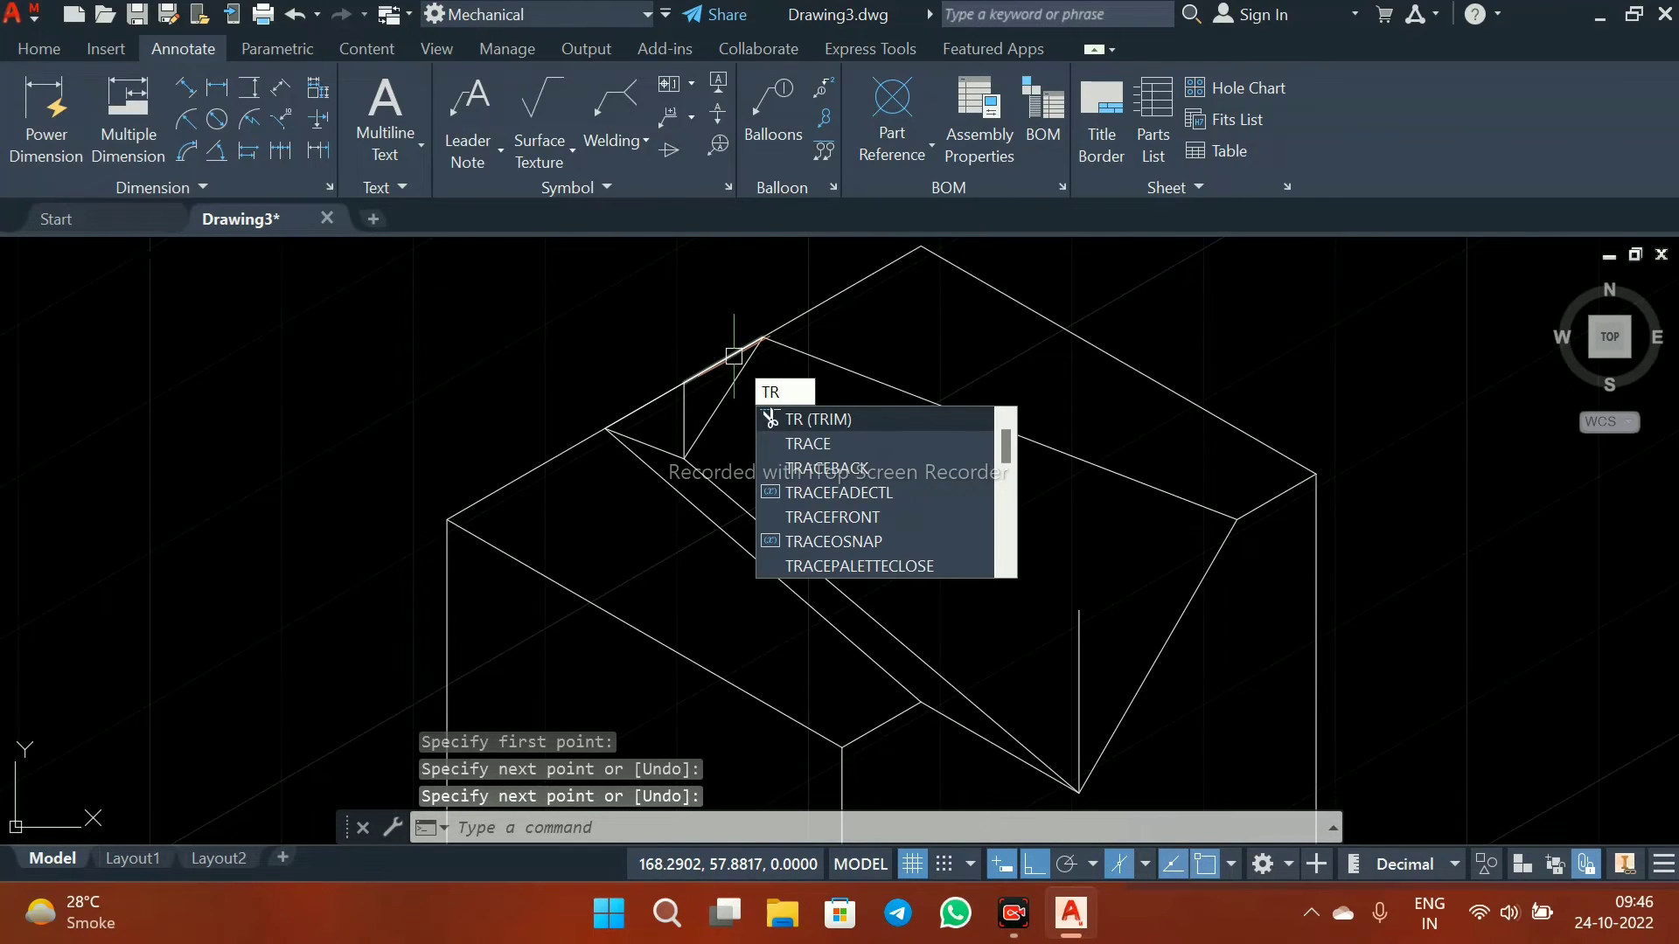
{"action": "key", "text": "Return"}
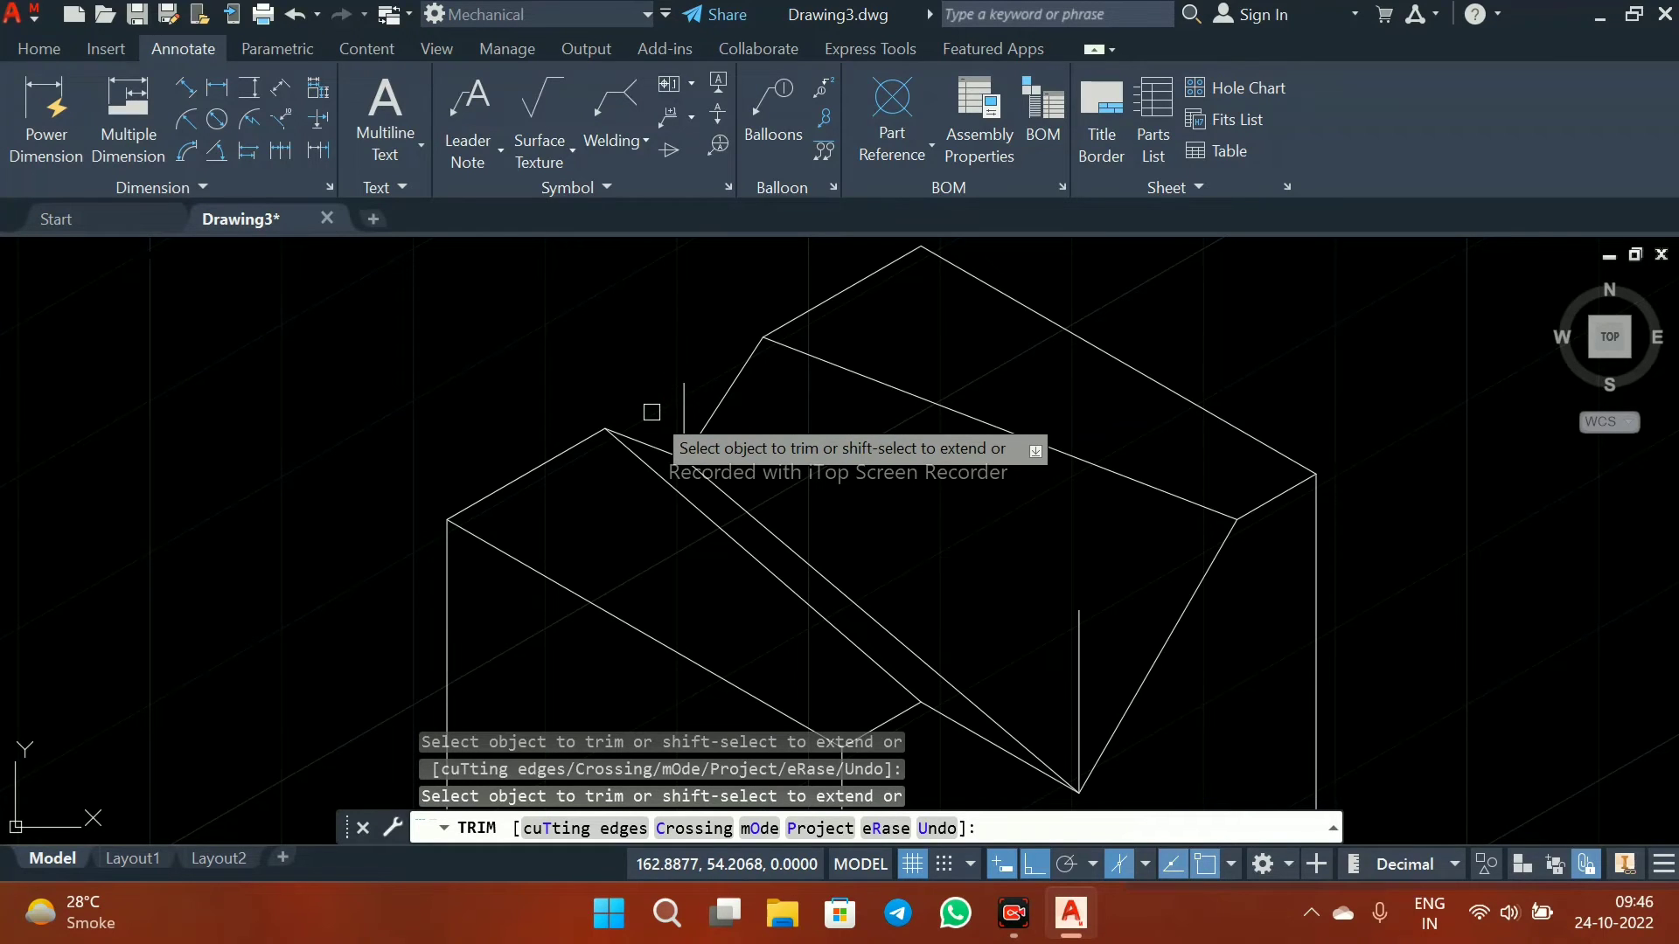
{"action": "key", "text": "Return"}
{"action": "scroll", "coordinate": [695, 373], "scroll_direction": "down", "scroll_amount": 3}
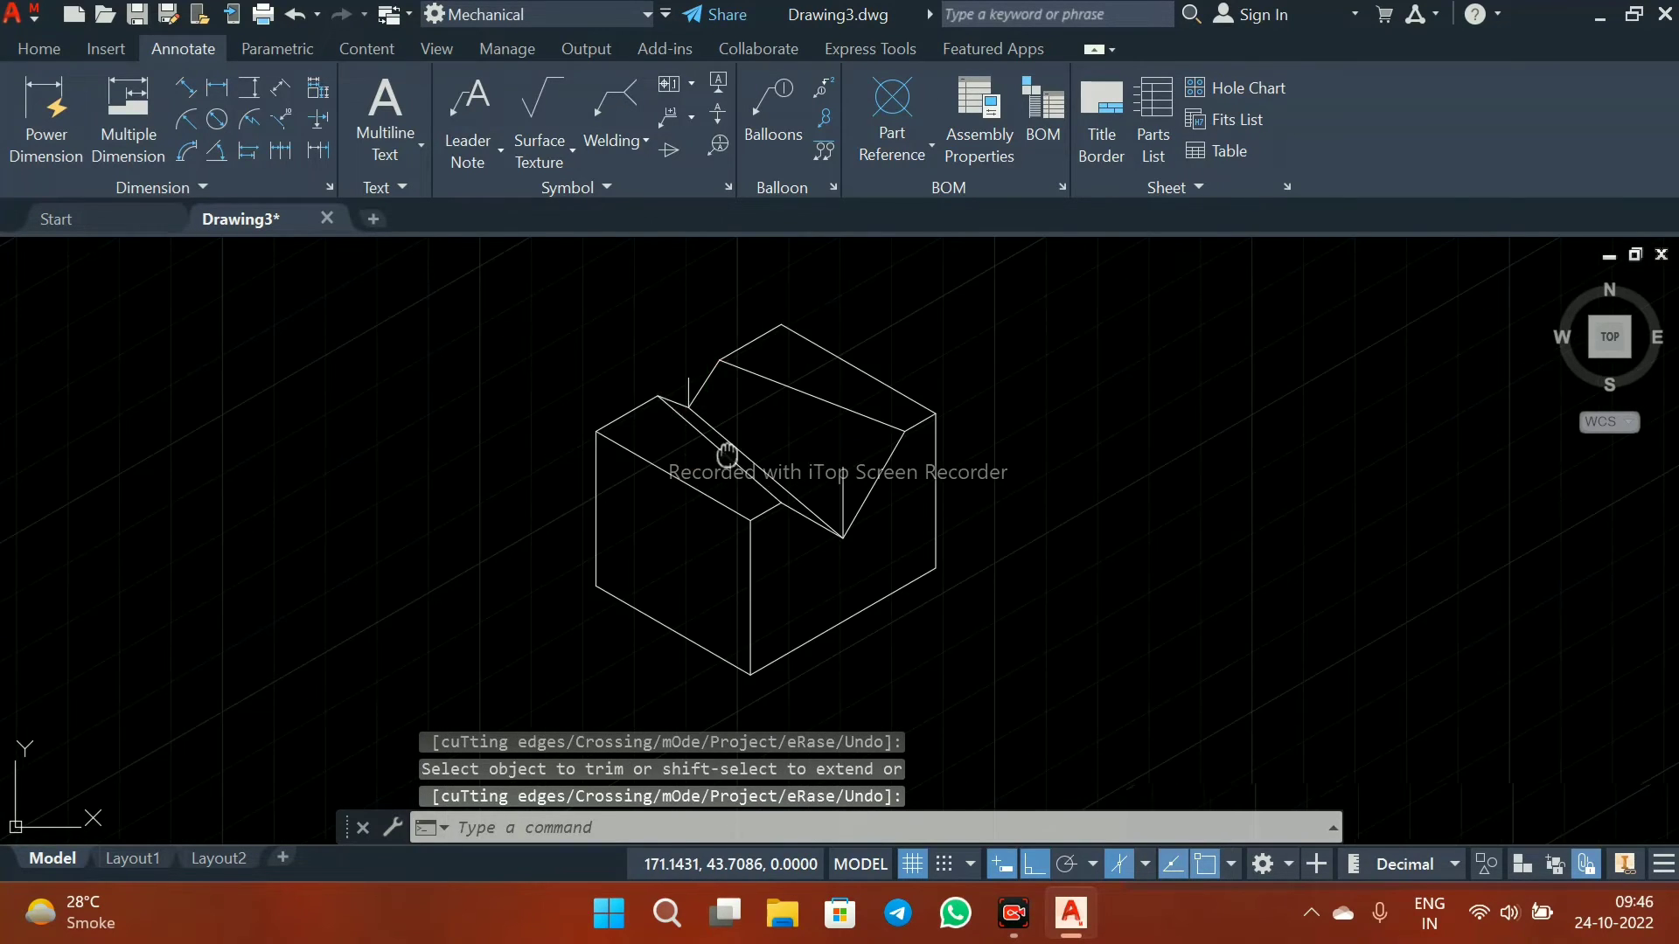
{"action": "middle_click_drag", "start_coordinate": [726, 453], "coordinate": [771, 472]}
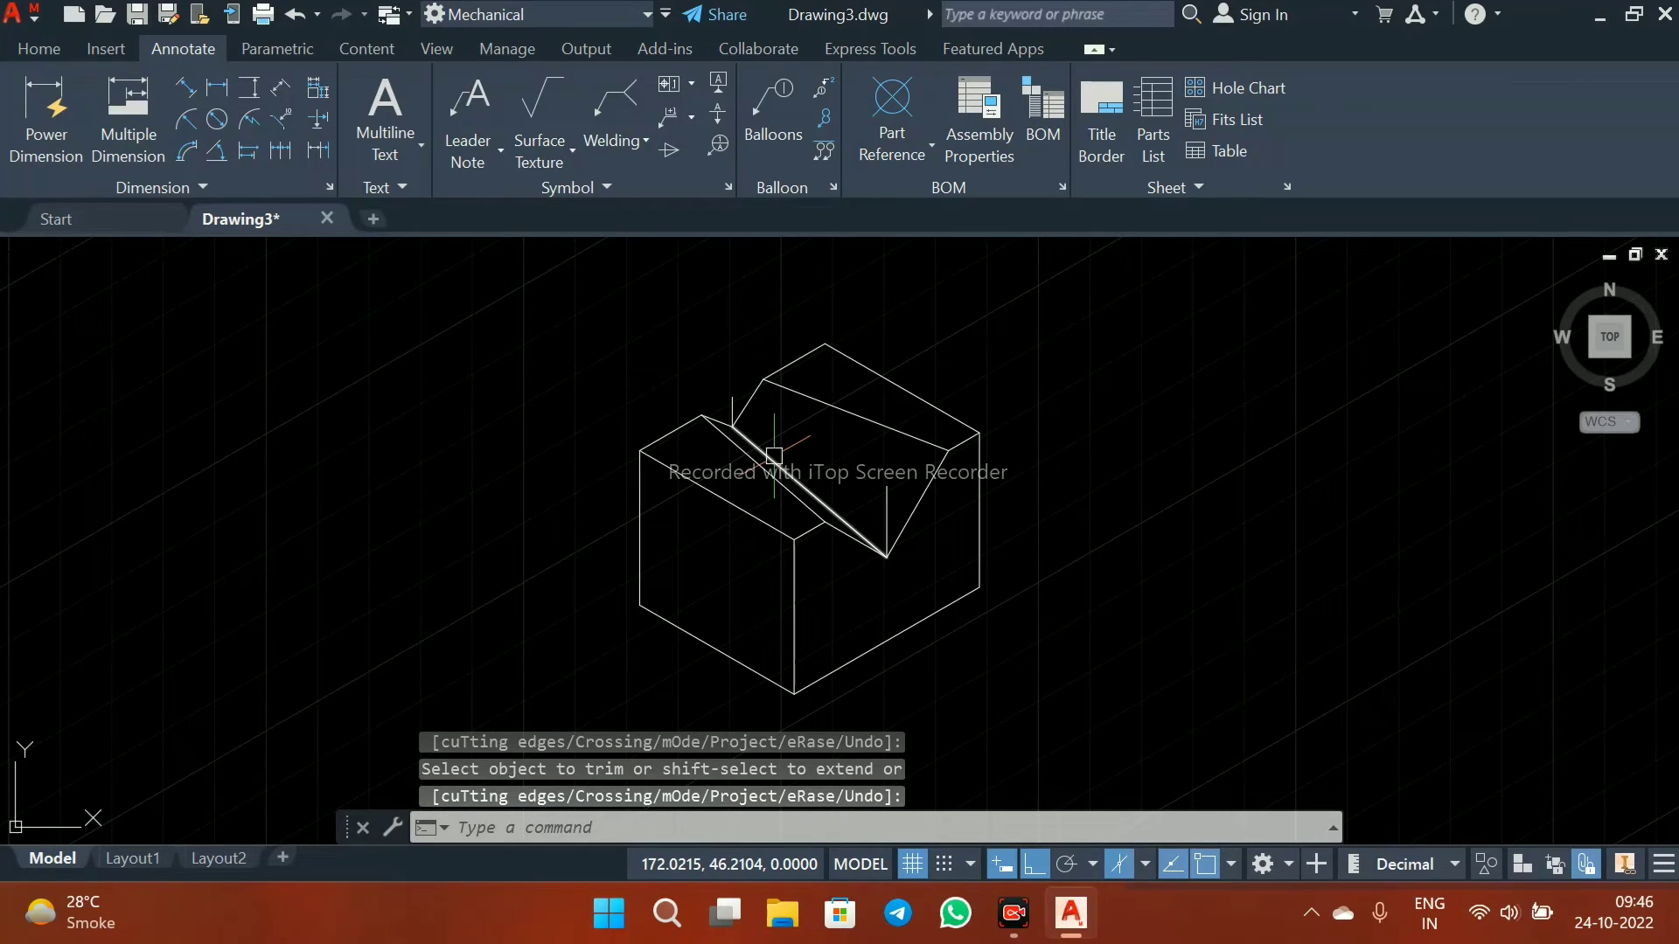
{"action": "scroll", "coordinate": [774, 456], "scroll_direction": "up", "scroll_amount": 2}
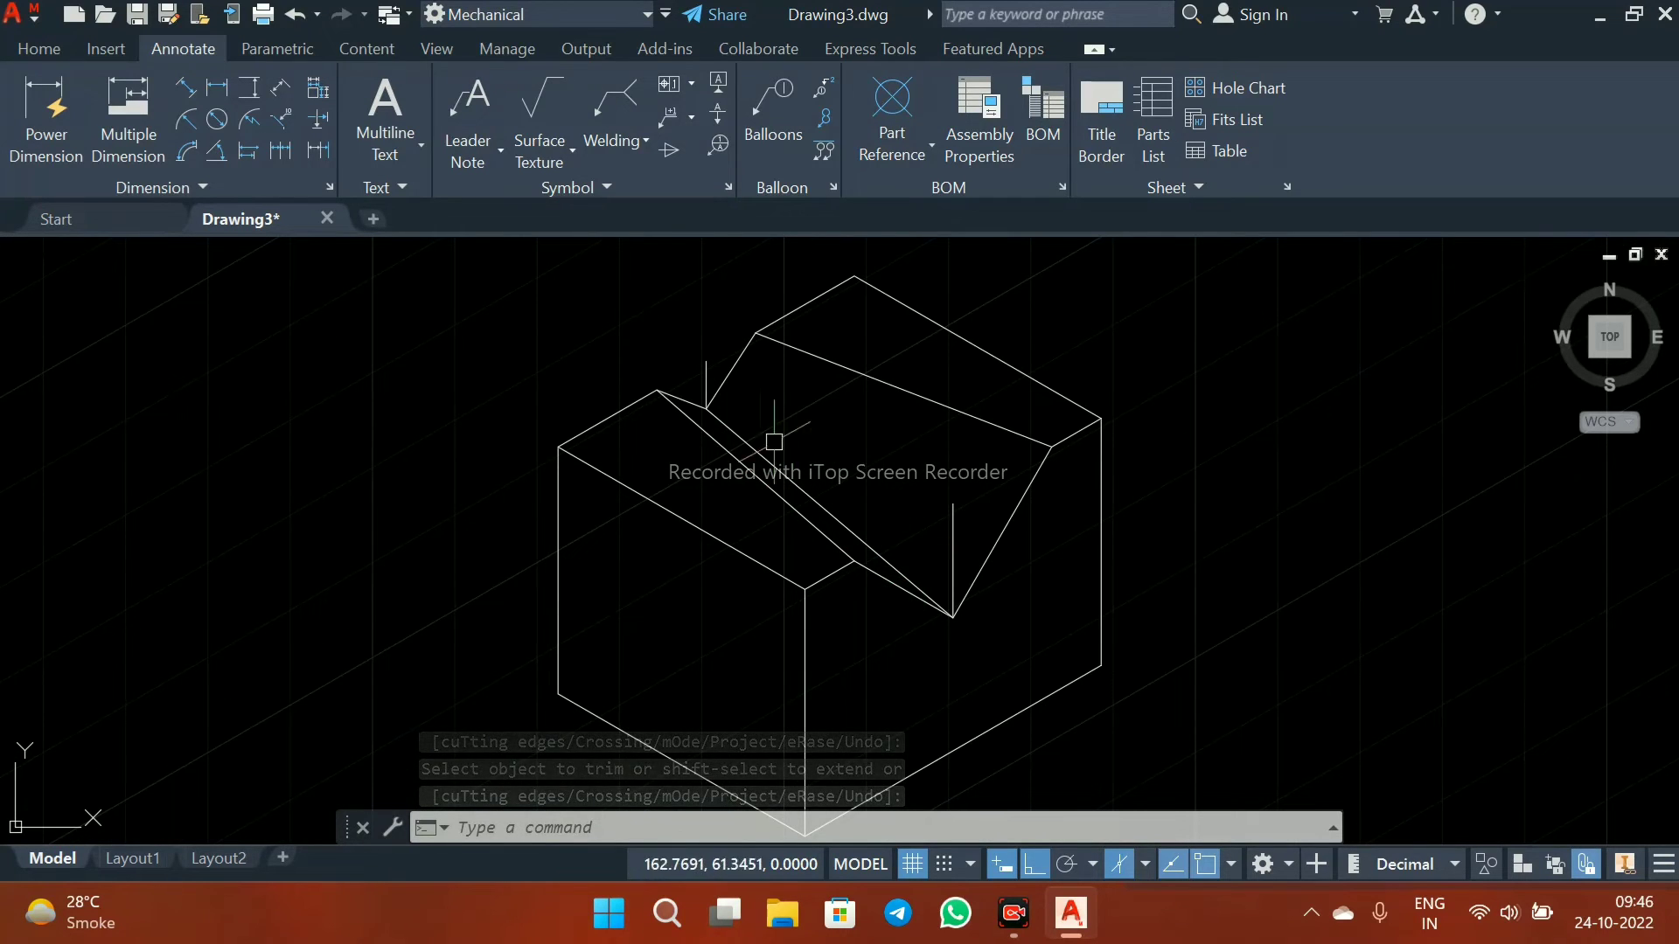
- Add an aligned power dimension to the right face's bottom edge, placed outside the block, keeping the default text
{"action": "scroll", "coordinate": [812, 527], "scroll_direction": "down", "scroll_amount": 2}
{"action": "mouse_move", "coordinate": [841, 517]}
{"action": "middle_mouse_down"}
{"action": "mouse_move", "coordinate": [665, 517]}
{"action": "mouse_move", "coordinate": [761, 504]}
{"action": "middle_mouse_up"}
{"action": "scroll", "coordinate": [751, 525], "scroll_direction": "up", "scroll_amount": 2}
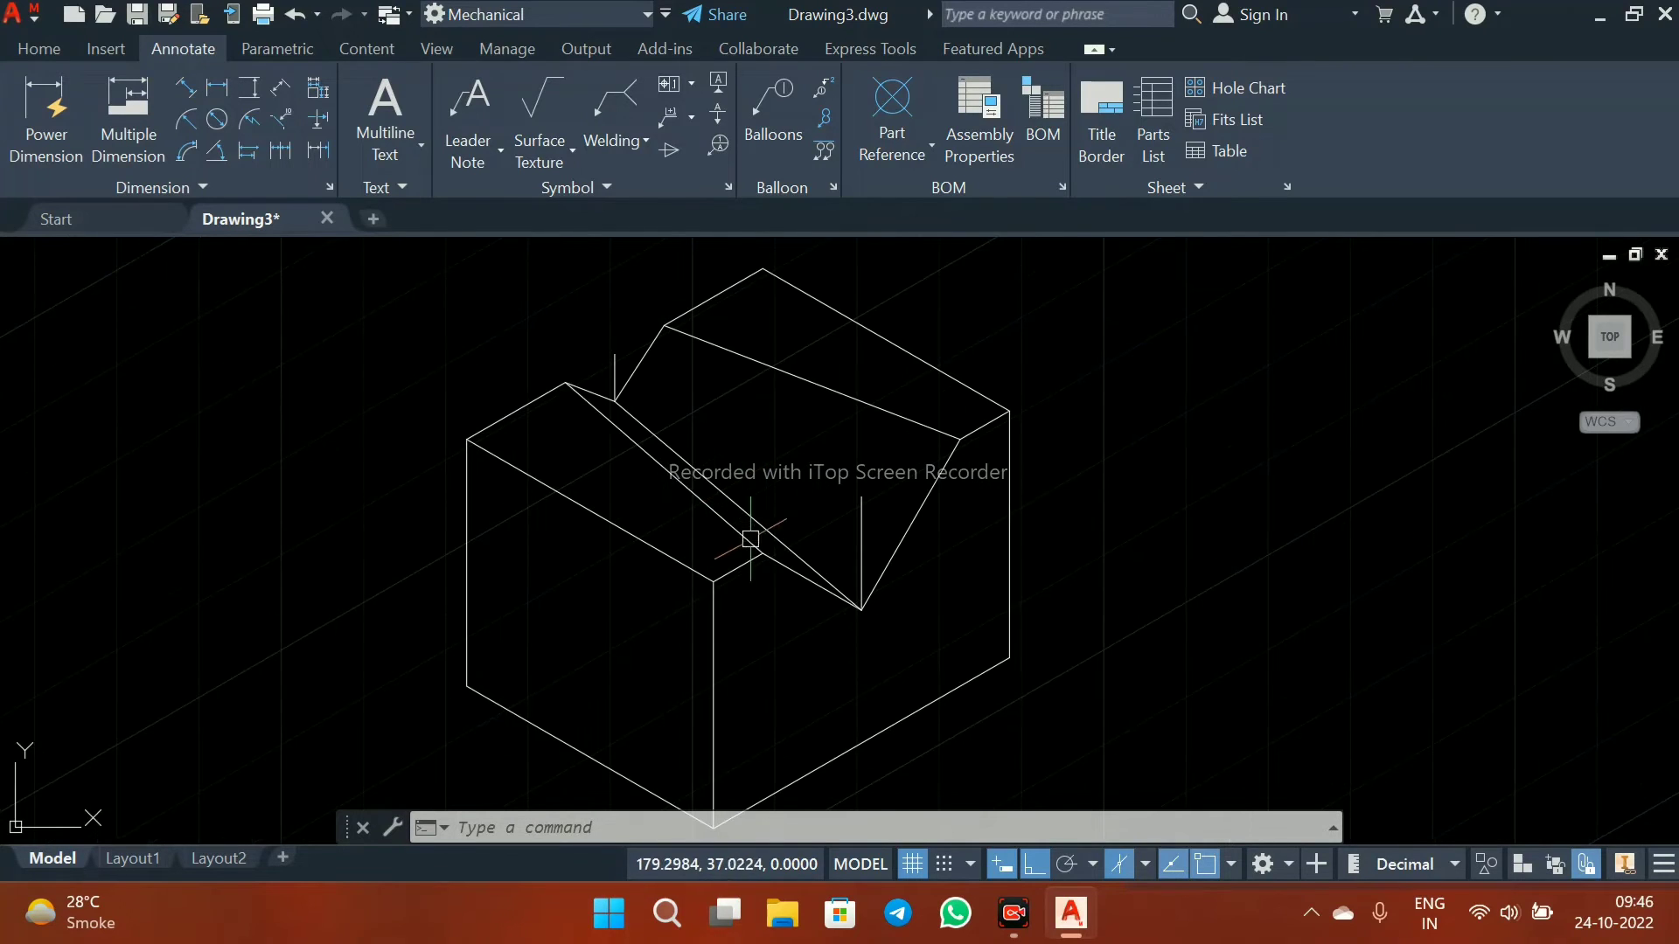
{"action": "mouse_move", "coordinate": [742, 559]}
{"action": "middle_mouse_down"}
{"action": "mouse_move", "coordinate": [758, 489]}
{"action": "mouse_move", "coordinate": [765, 517]}
{"action": "middle_mouse_up"}
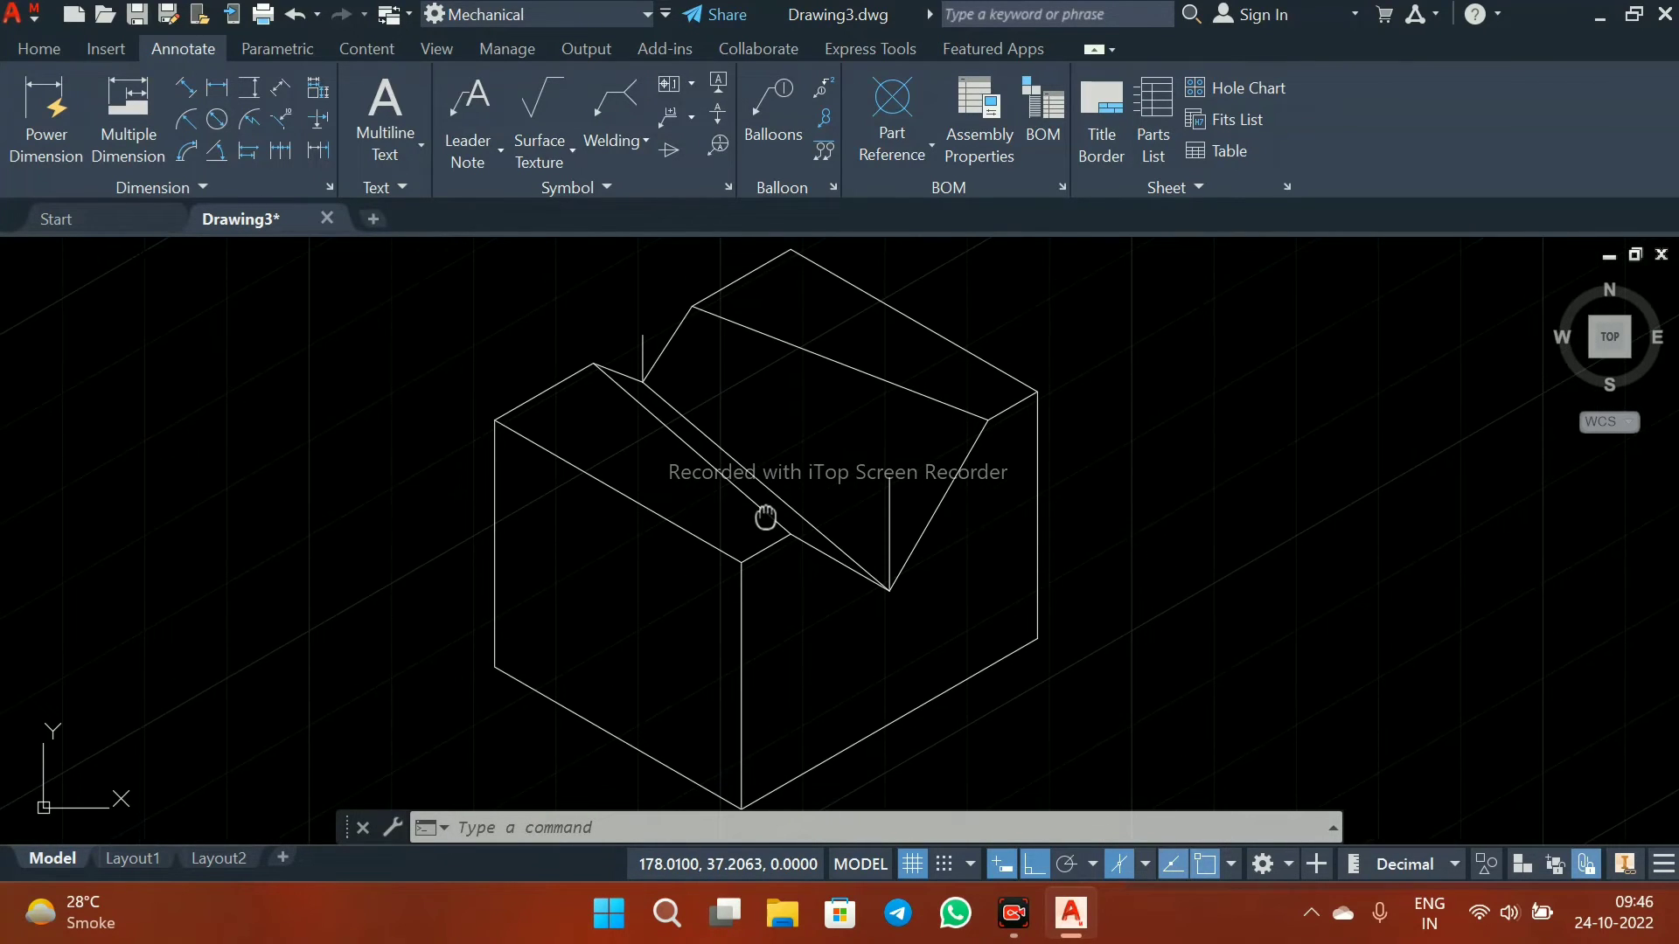
{"action": "scroll", "coordinate": [765, 518], "scroll_direction": "down", "scroll_amount": 2}
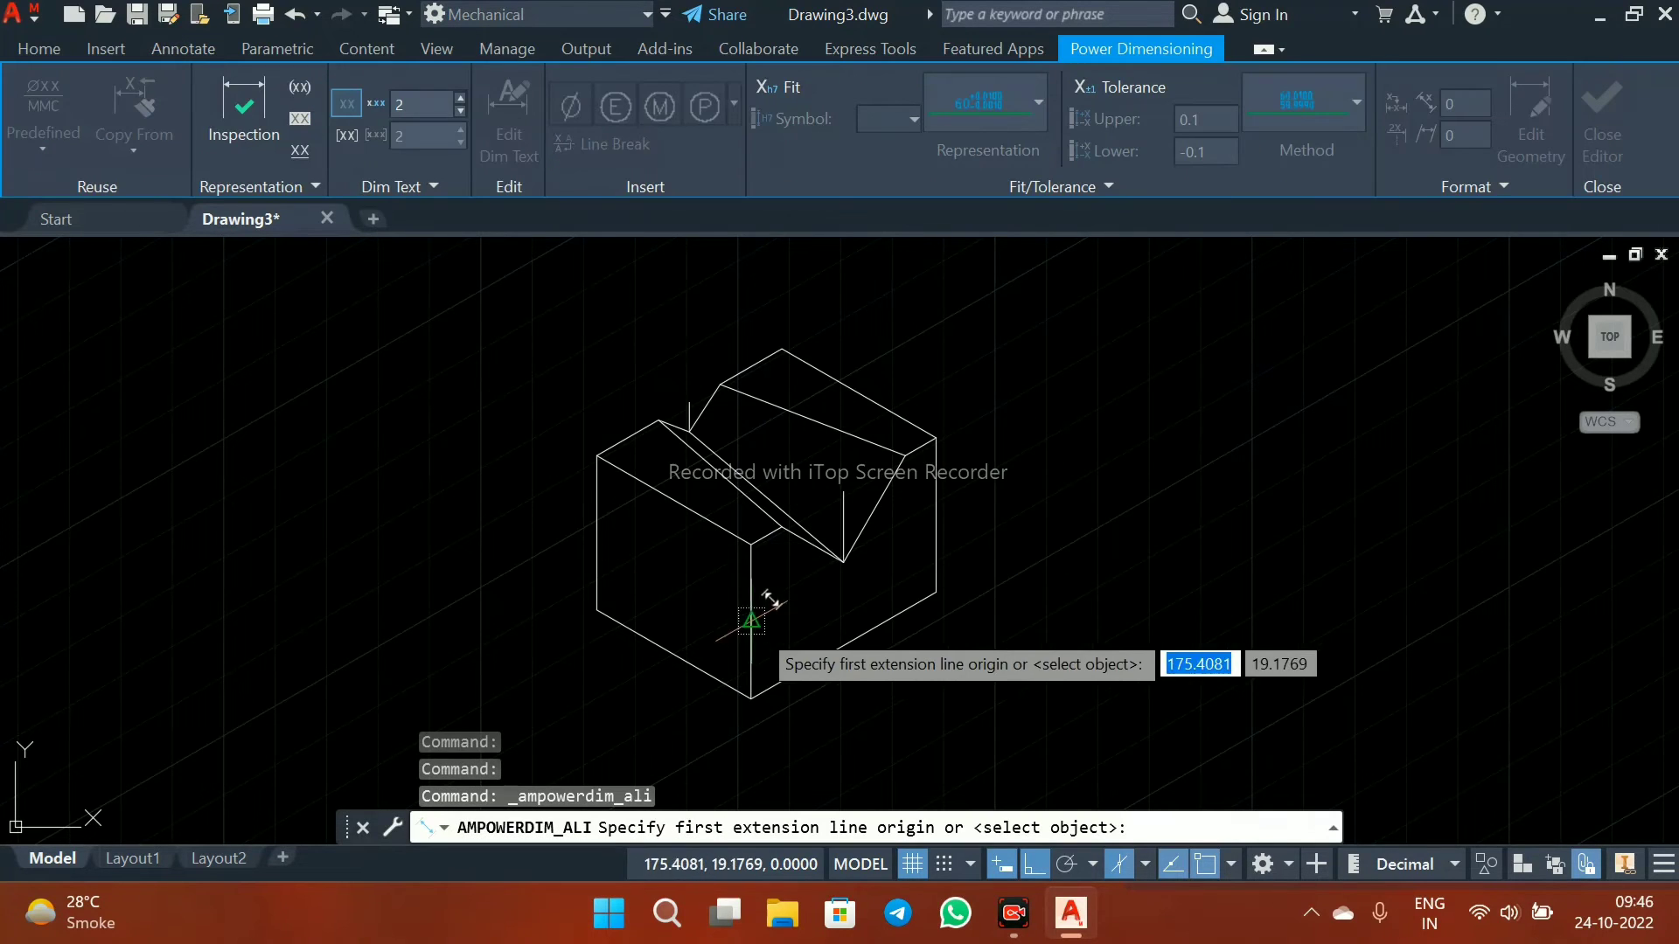
{"action": "scroll", "coordinate": [764, 631], "scroll_direction": "up", "scroll_amount": 4}
{"action": "scroll", "coordinate": [763, 632], "scroll_direction": "down", "scroll_amount": 2}
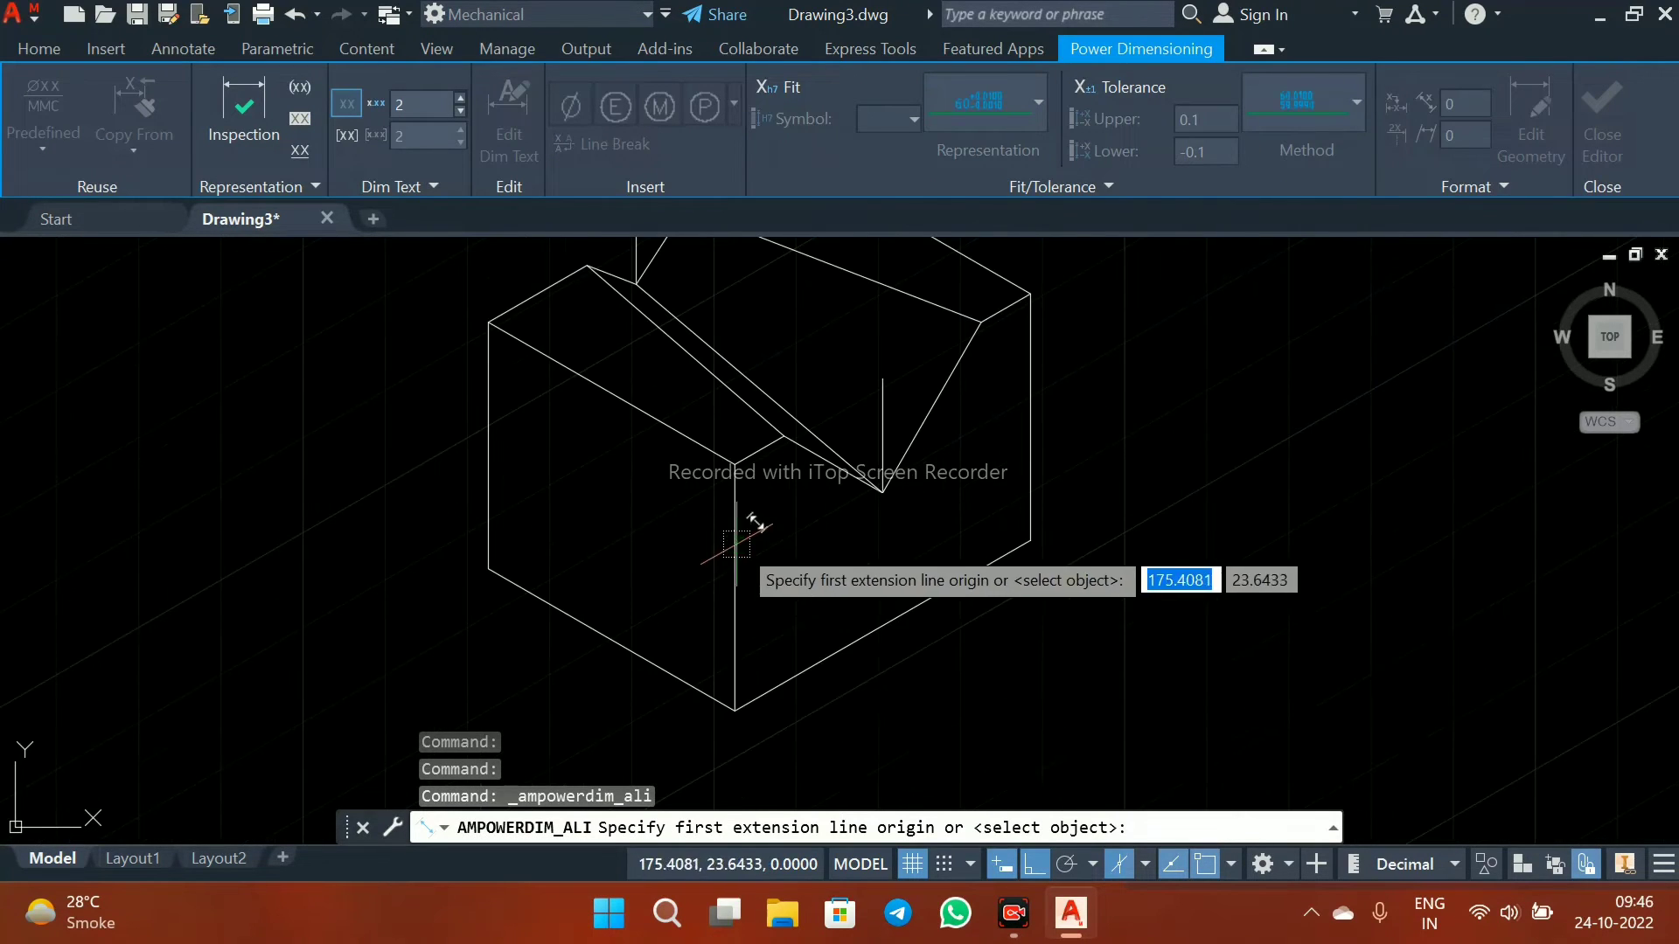
{"action": "left_click", "coordinate": [735, 710]}
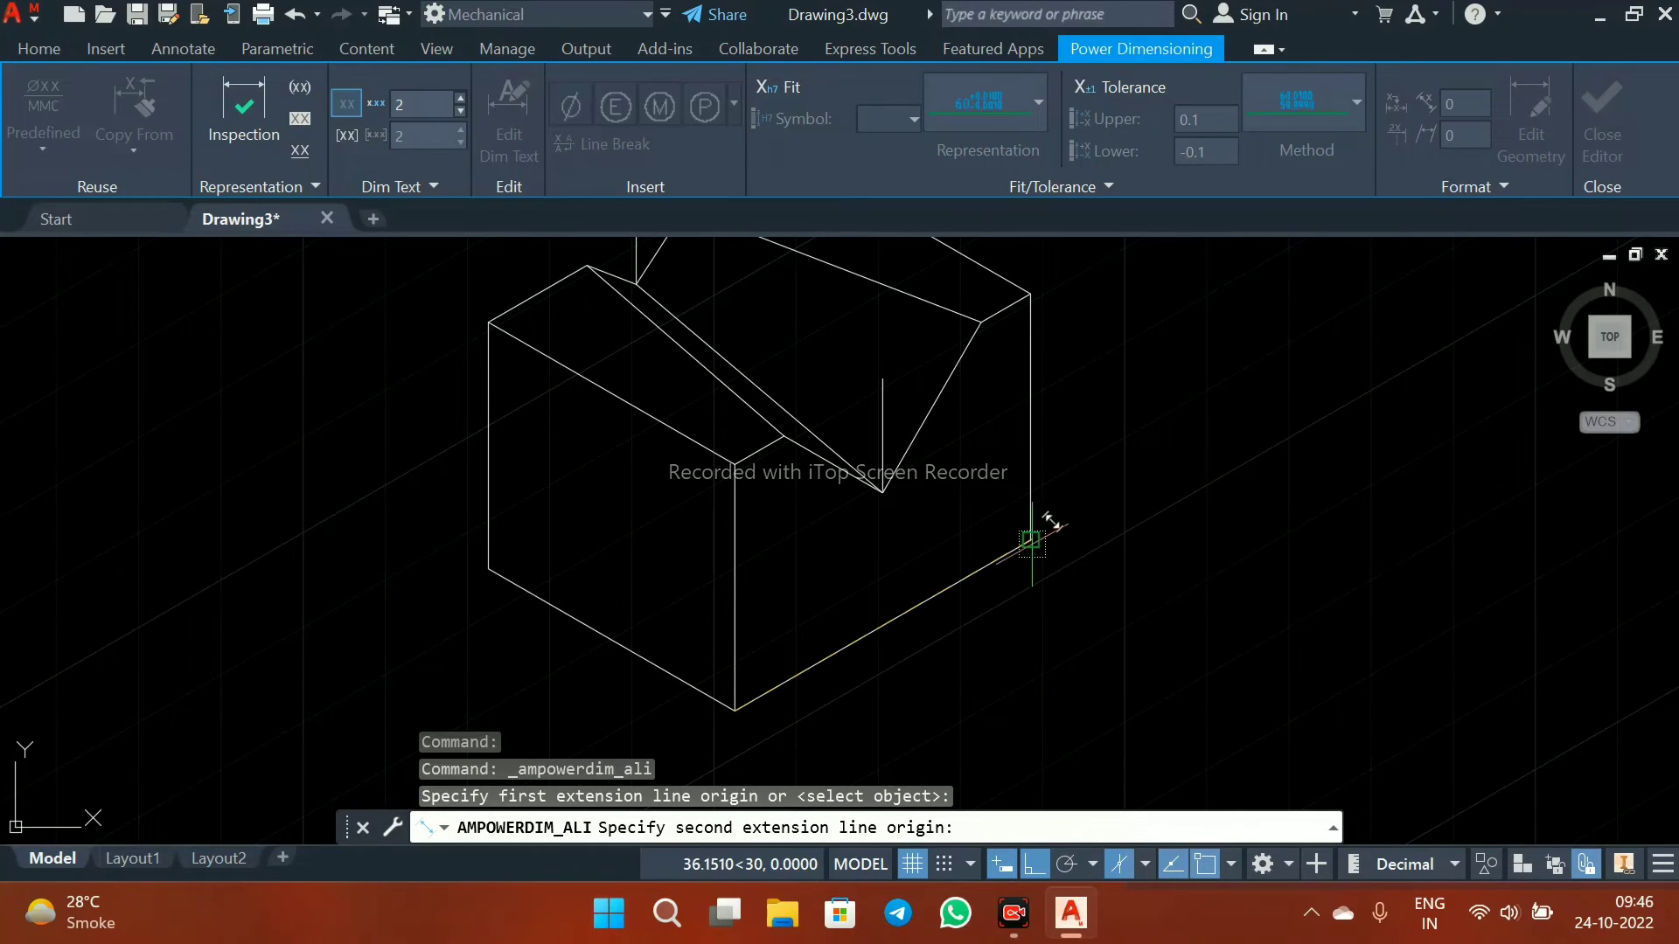
{"action": "left_click", "coordinate": [1030, 540]}
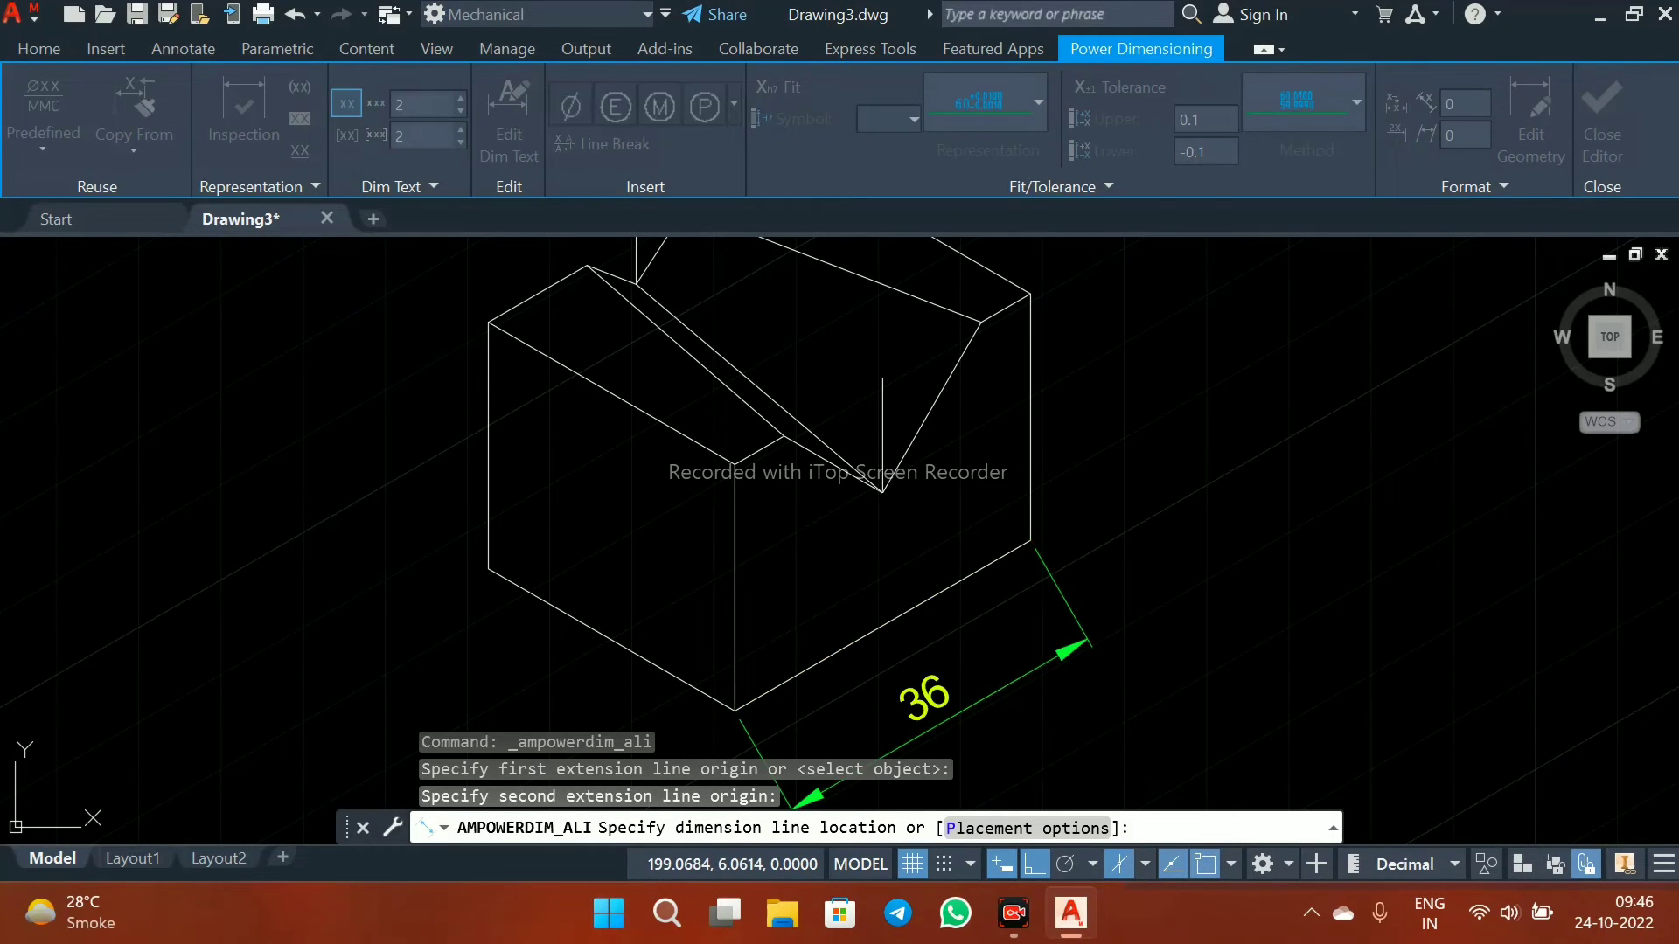
{"action": "left_click", "coordinate": [1083, 645]}
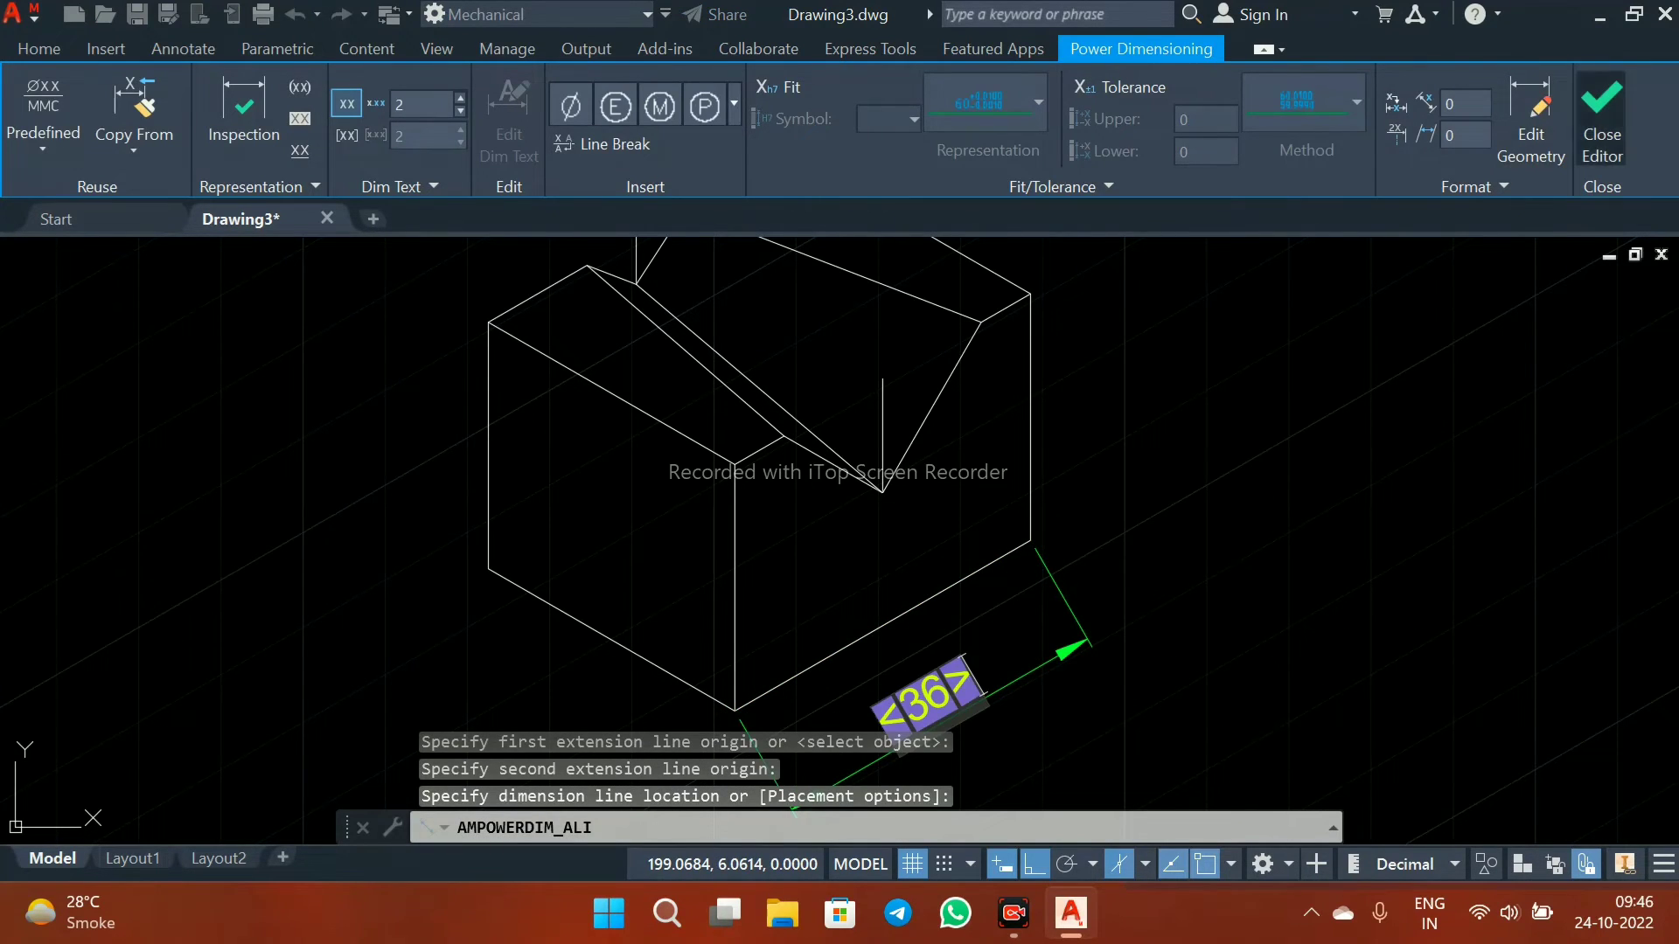
{"action": "left_click", "coordinate": [1602, 120]}
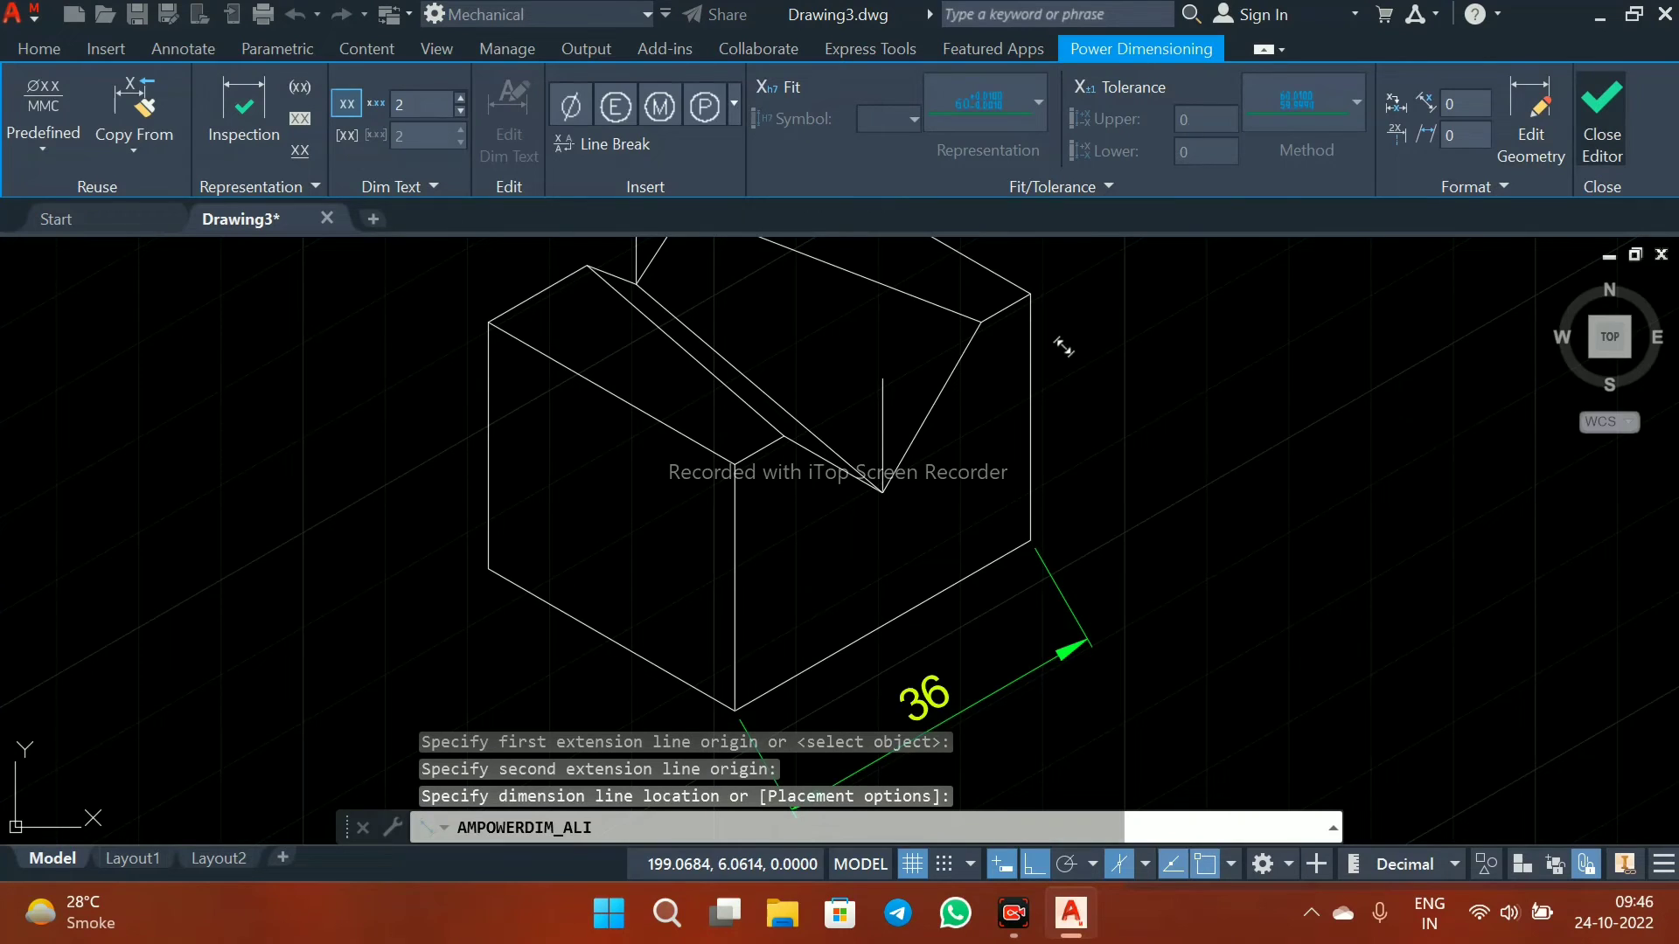
- Add aligned dimensions to the block's front vertical edge and to the left face's bottom edge
{"action": "left_click", "coordinate": [735, 464]}
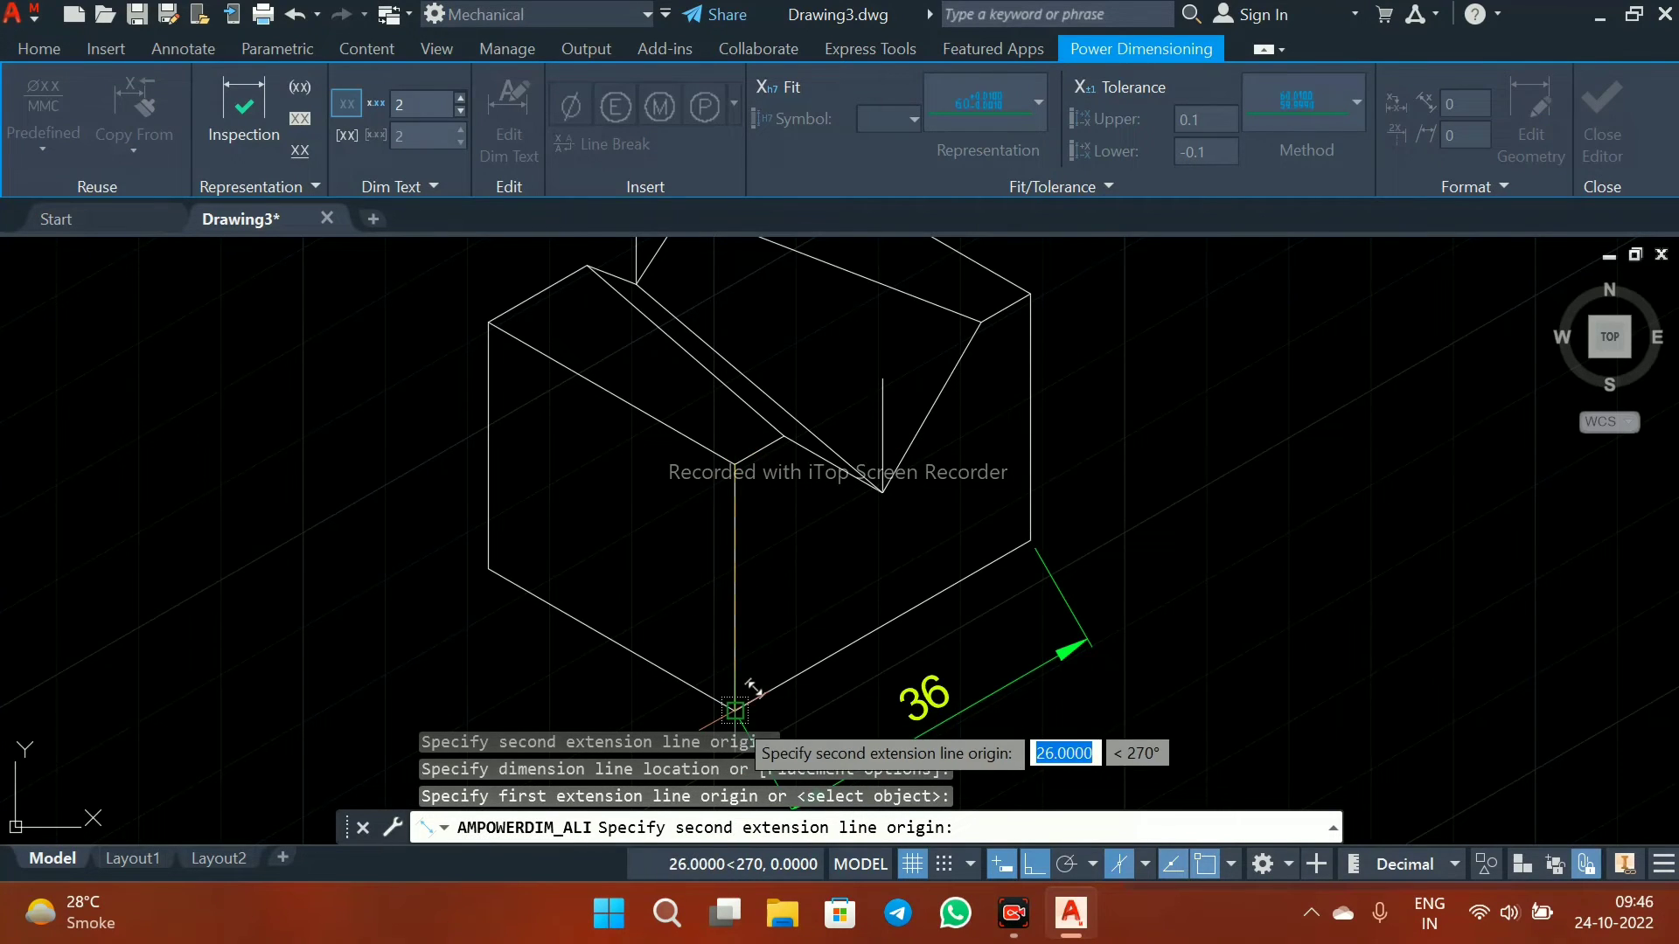
{"action": "left_click", "coordinate": [735, 710]}
{"action": "left_click", "coordinate": [551, 627]}
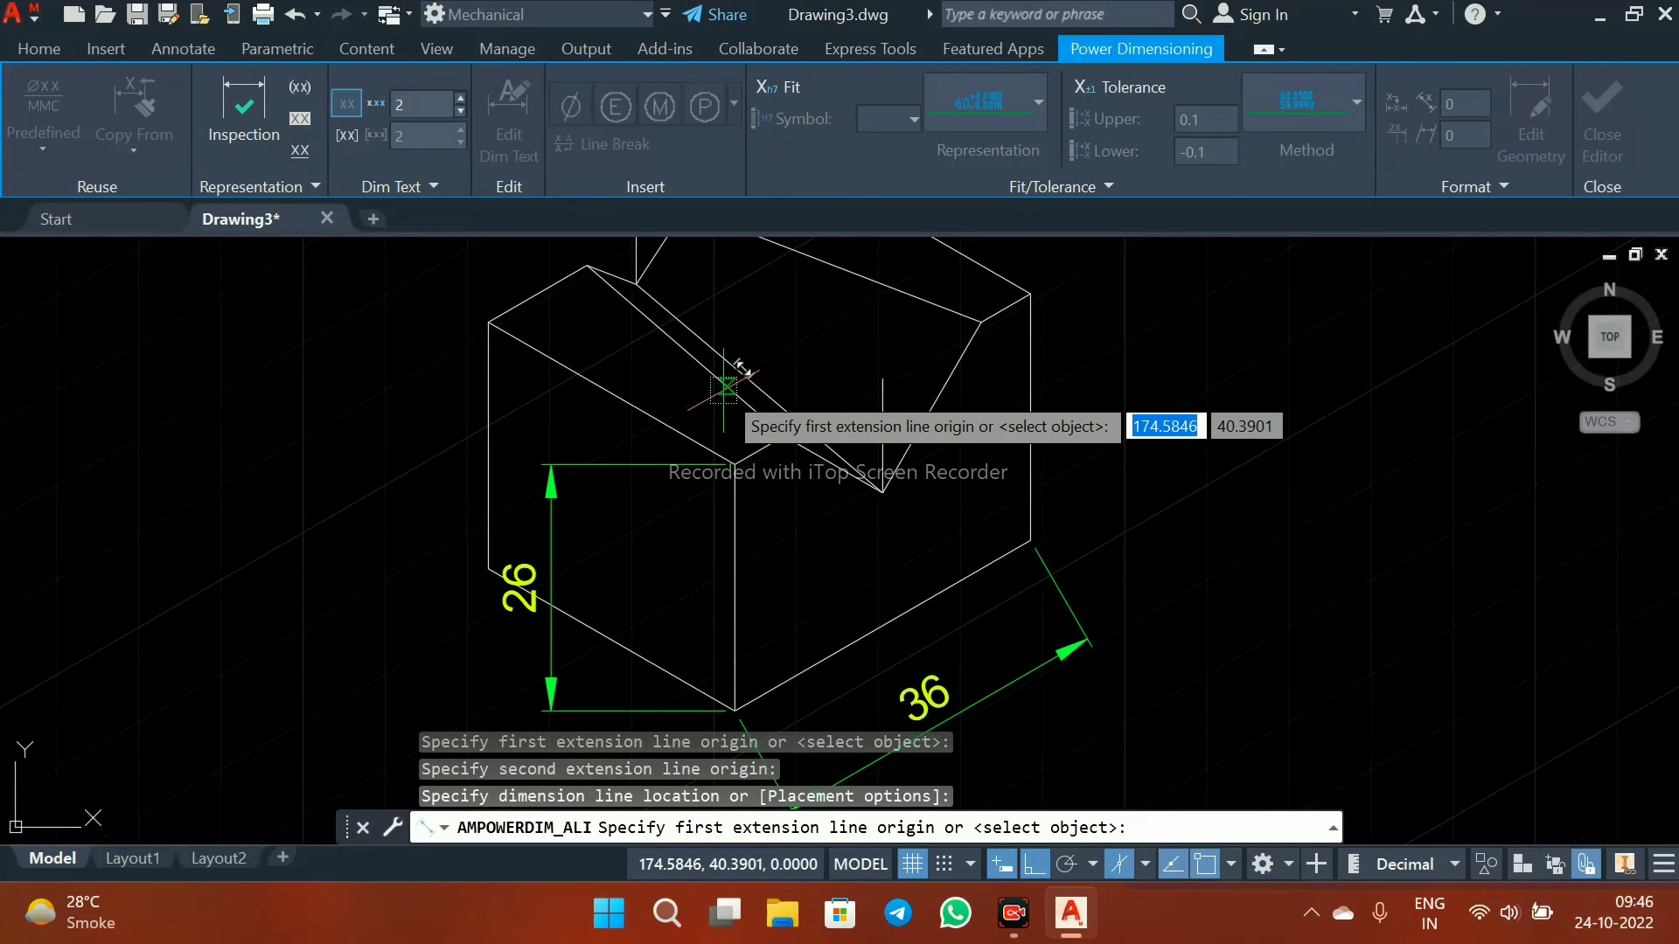
{"action": "scroll", "coordinate": [724, 385], "scroll_direction": "down", "scroll_amount": 2}
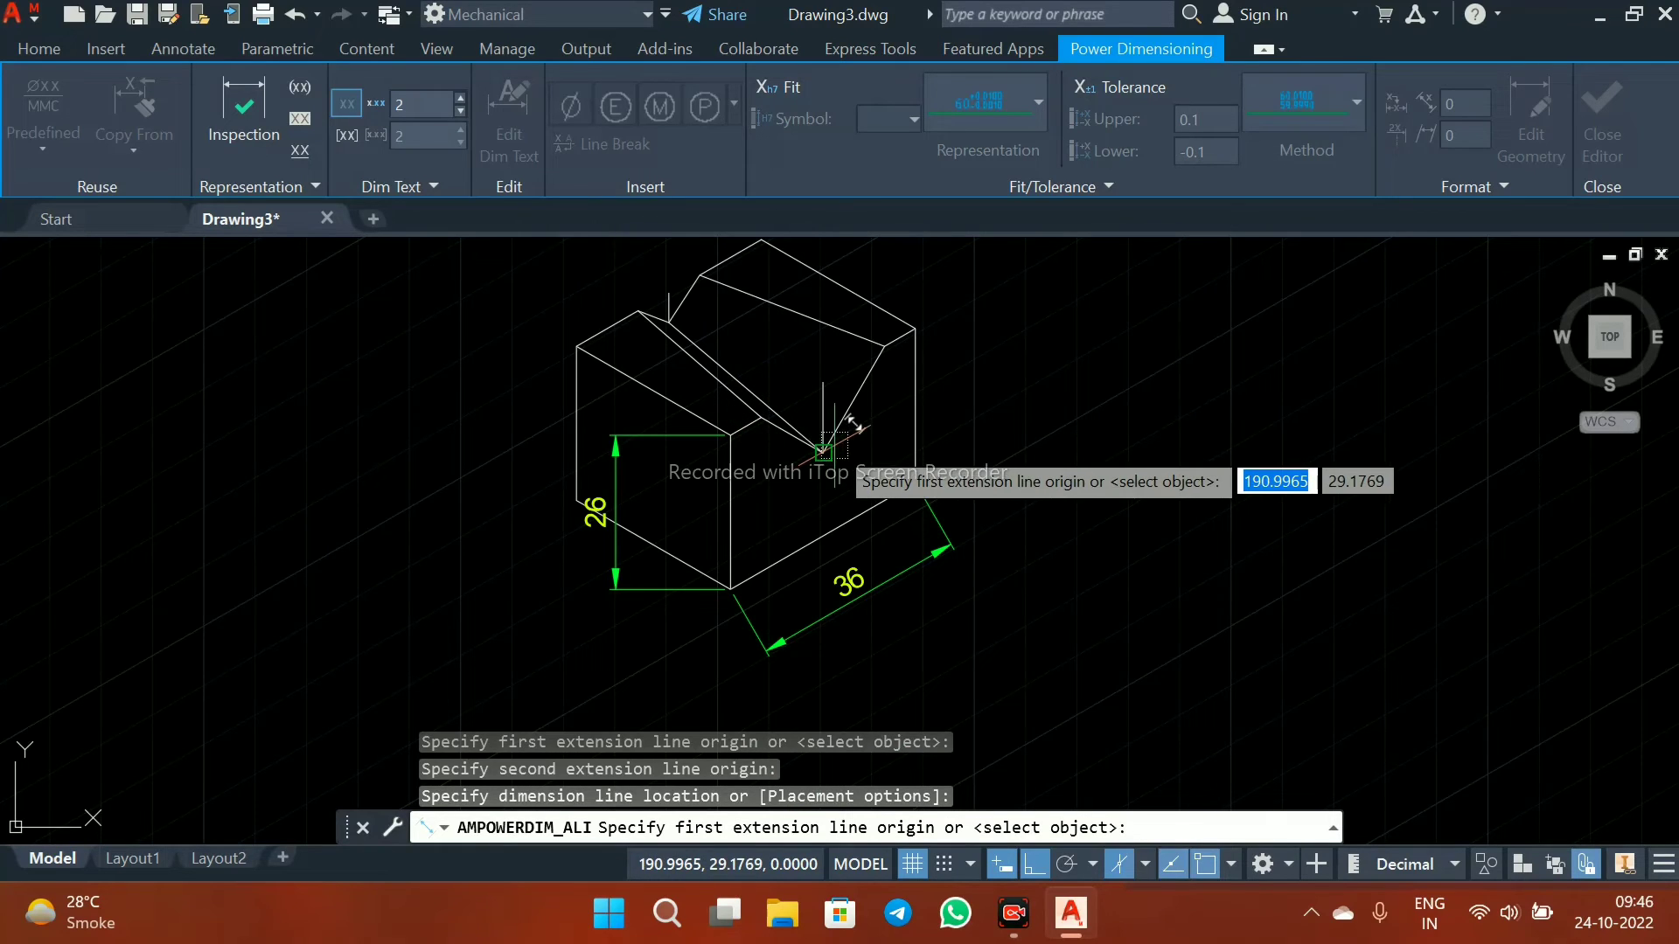
{"action": "left_click", "coordinate": [730, 588]}
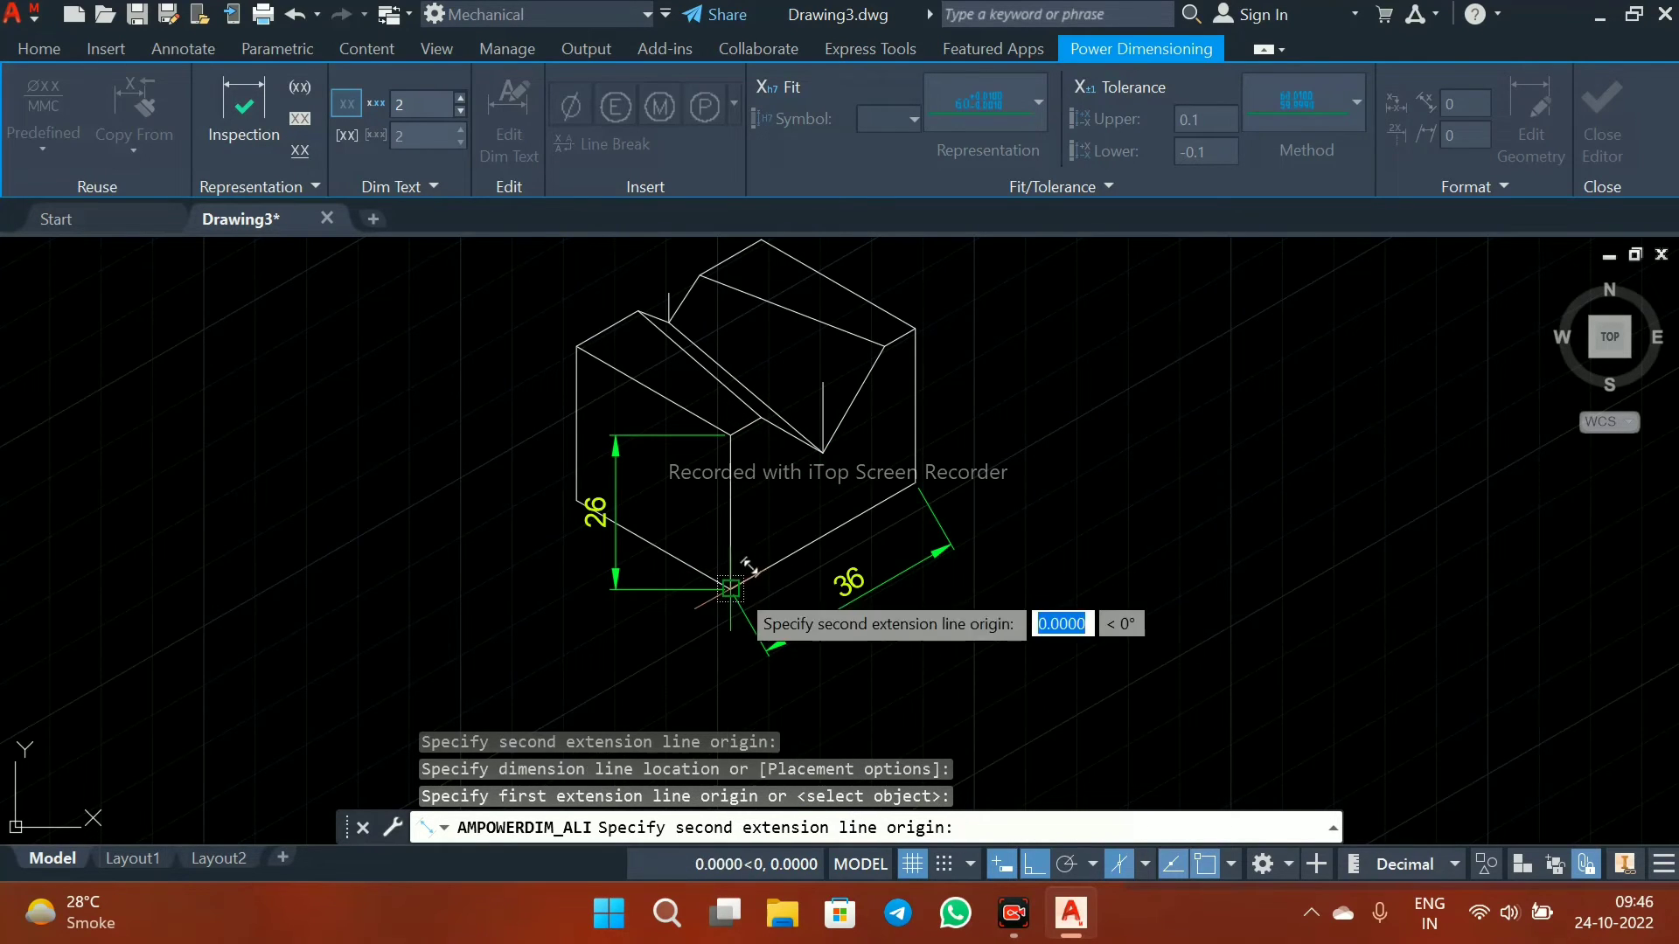
{"action": "left_click", "coordinate": [577, 502]}
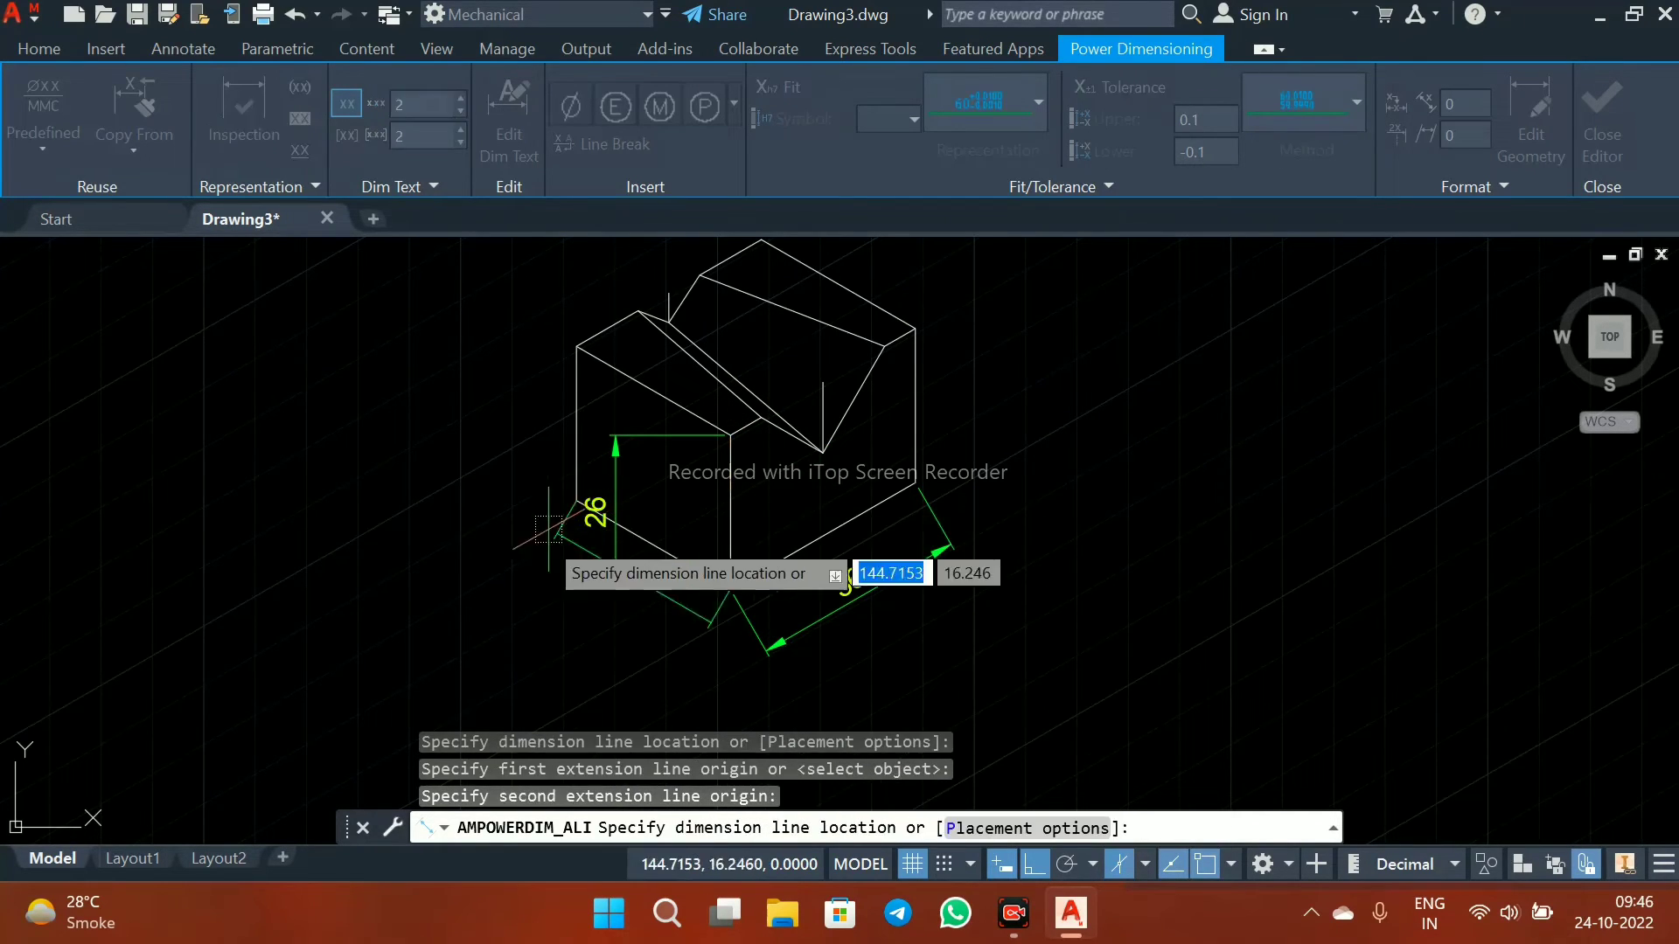
{"action": "left_click", "coordinate": [560, 603]}
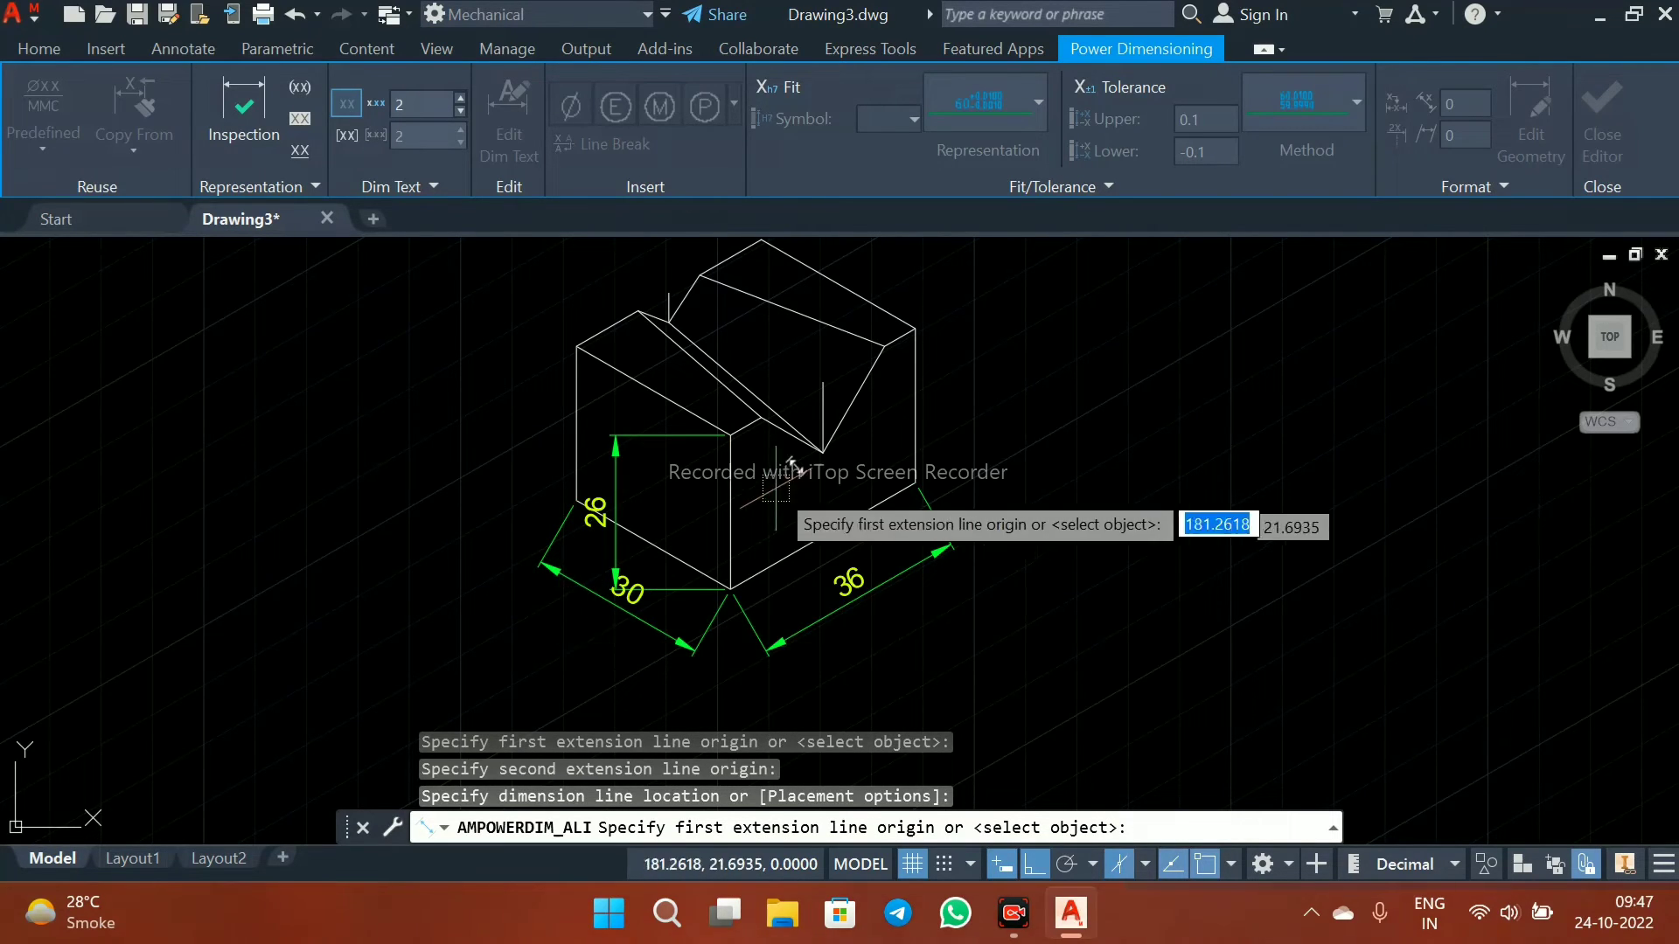
- Dimension the notch's opening width along the right face's upper edge and along the top face's back-left edge
{"action": "scroll", "coordinate": [820, 392], "scroll_direction": "up", "scroll_amount": 2}
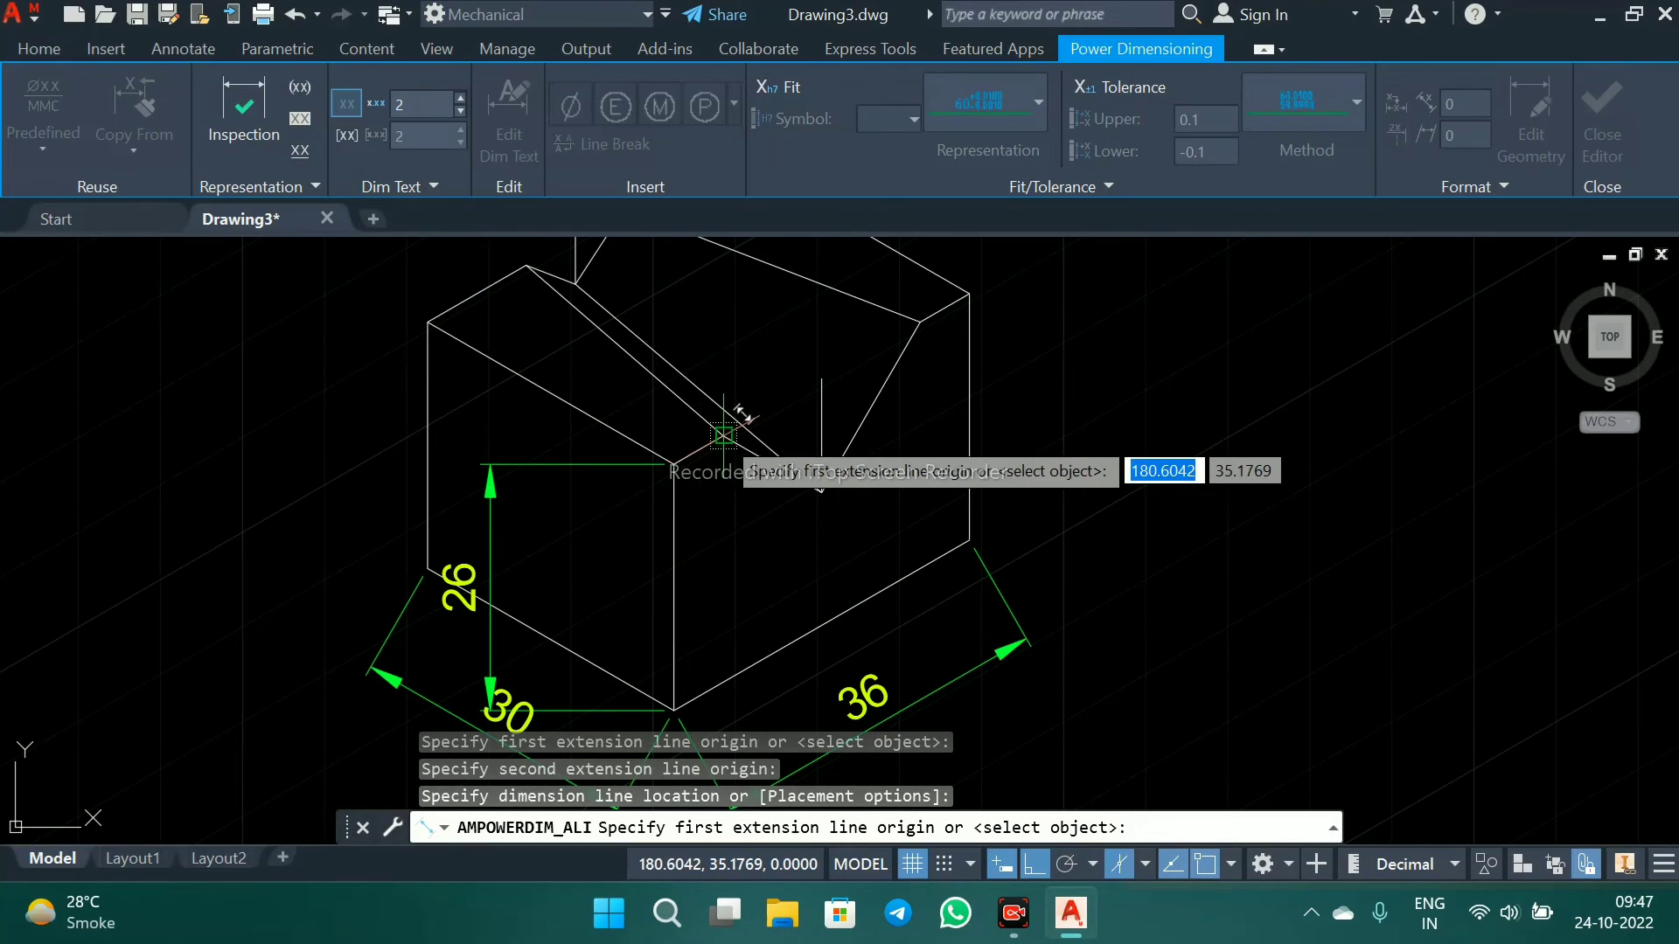
{"action": "left_click", "coordinate": [675, 462]}
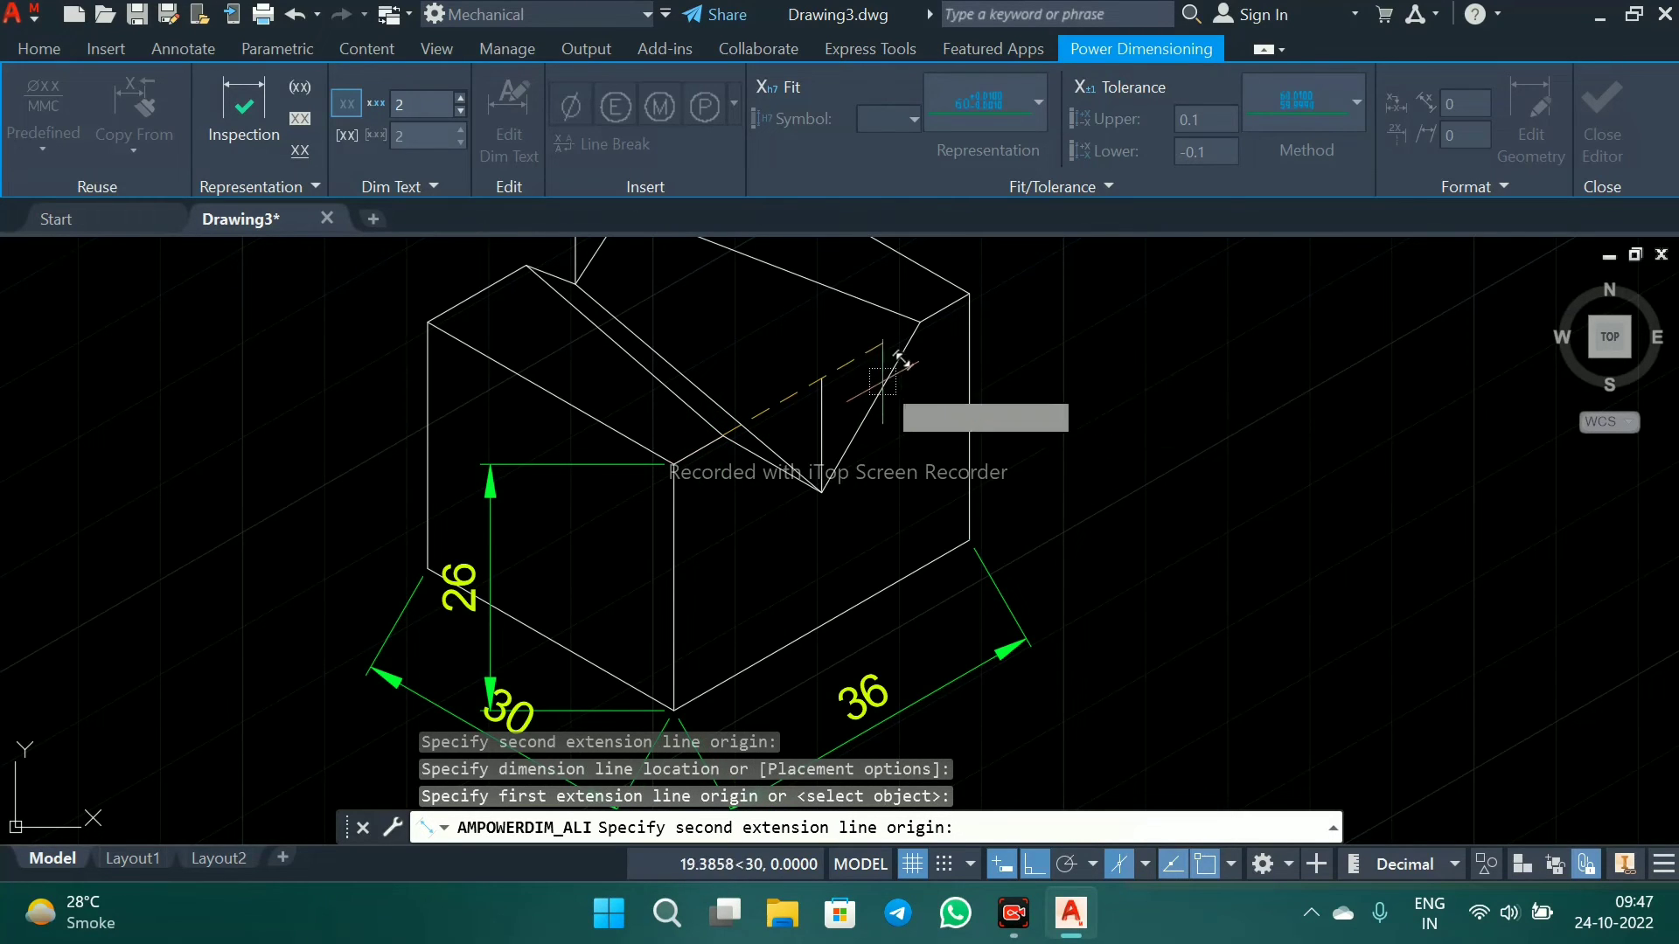
{"action": "left_click", "coordinate": [920, 323]}
{"action": "middle_click_drag", "start_coordinate": [814, 337], "coordinate": [815, 461]}
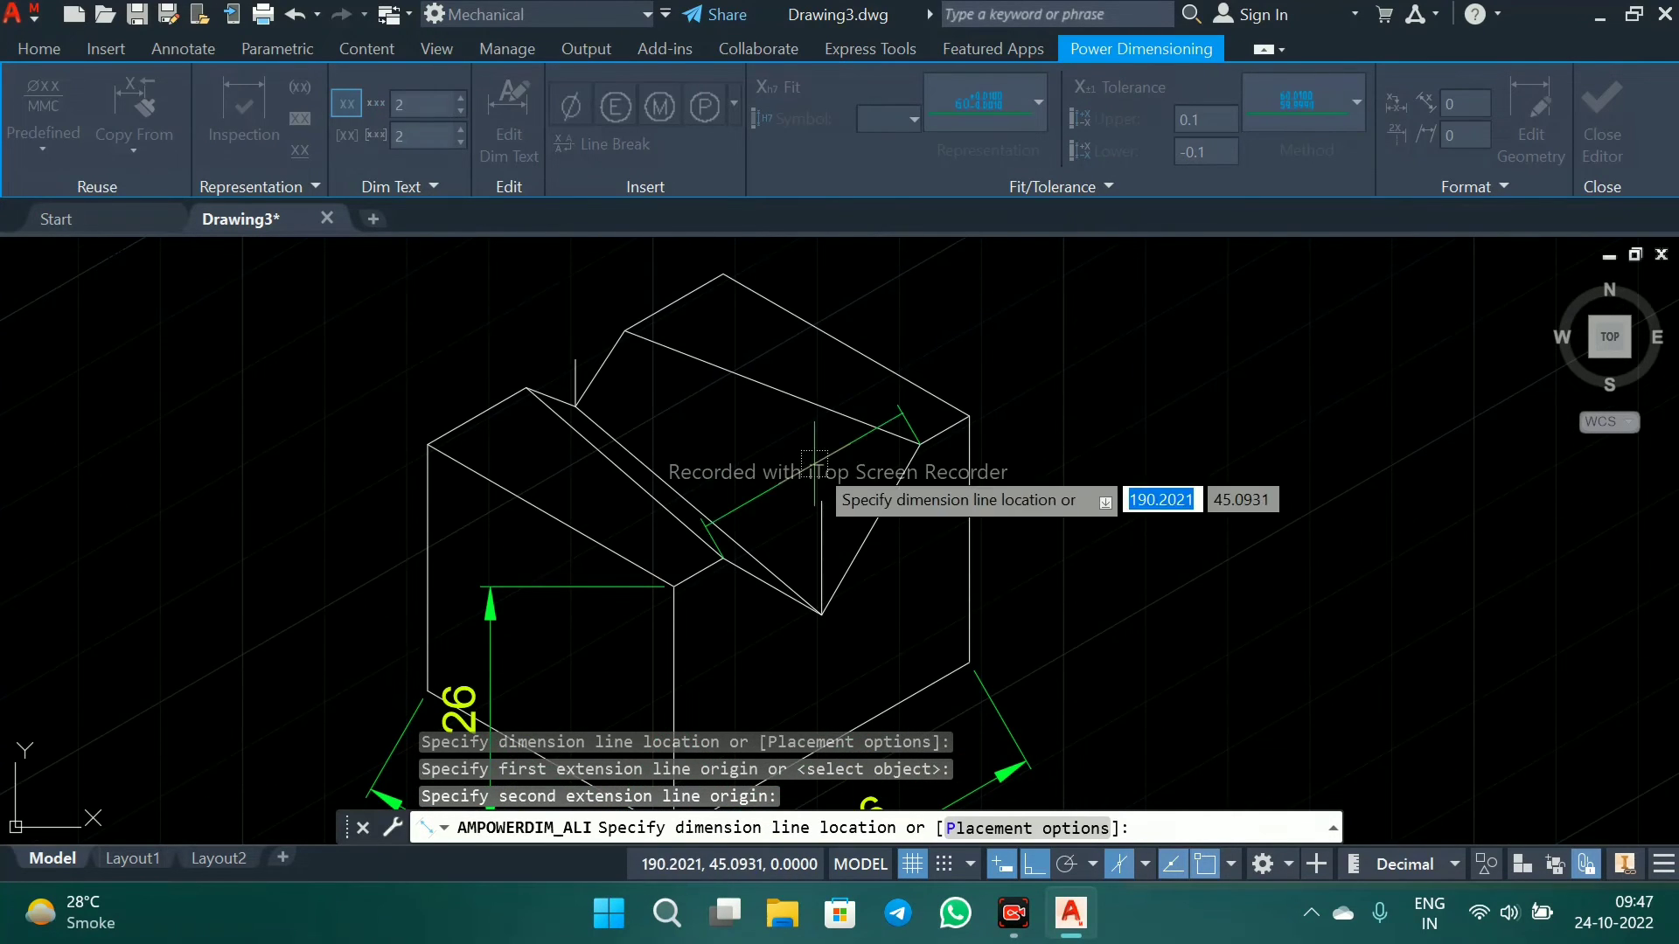
{"action": "left_click", "coordinate": [767, 424]}
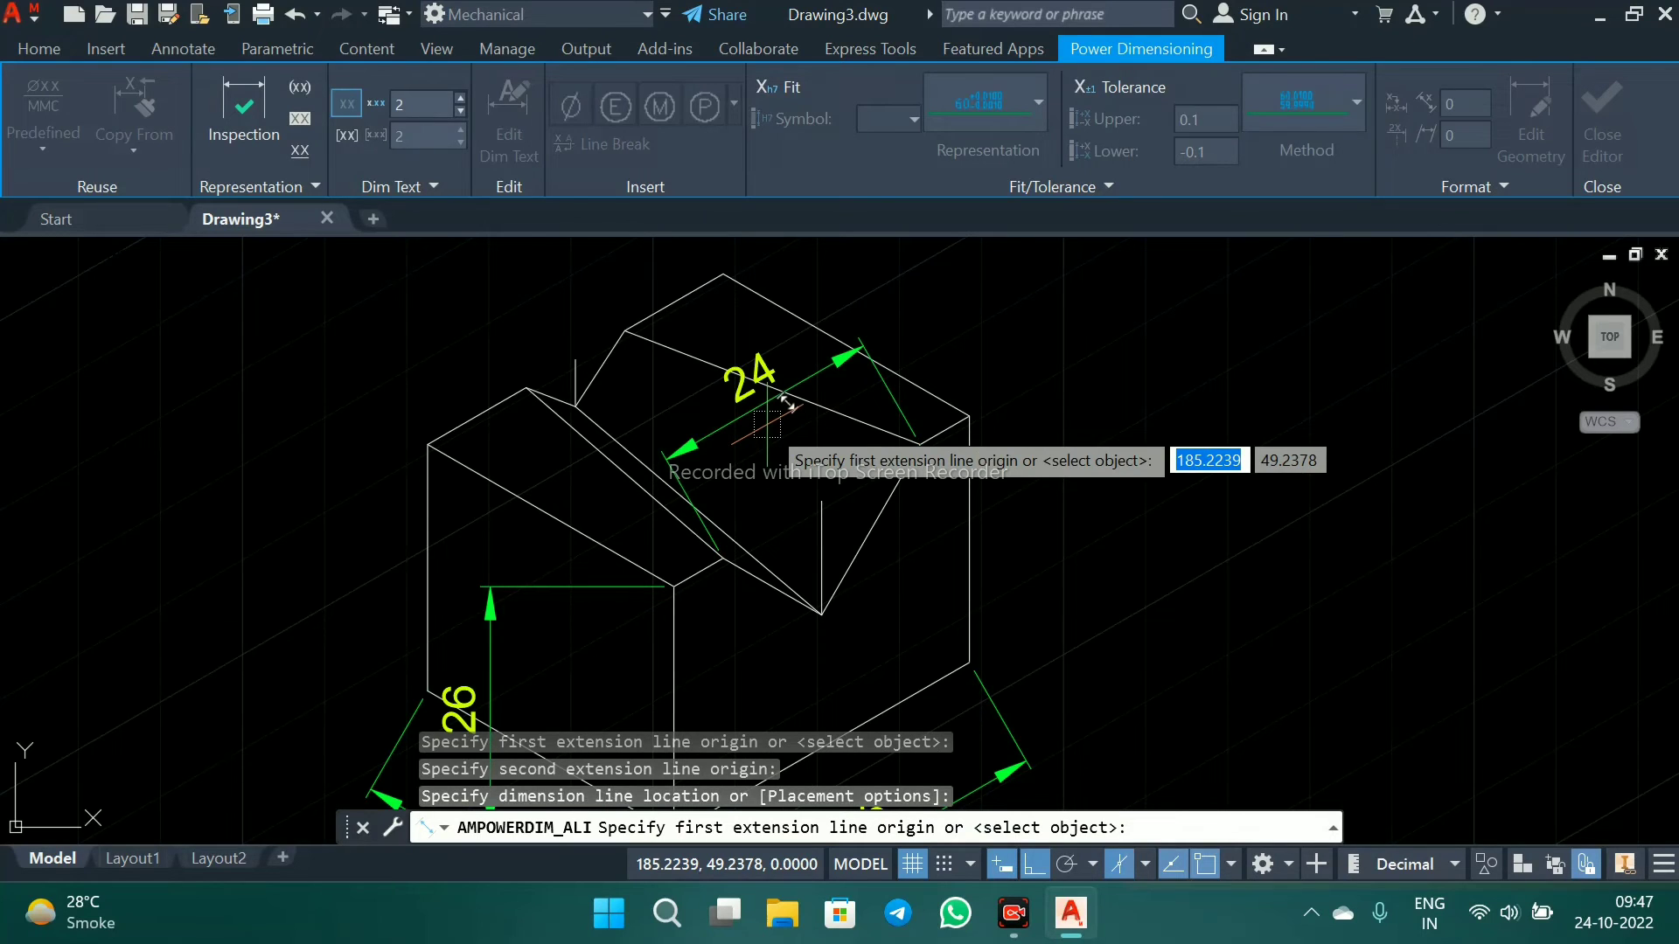
{"action": "left_click", "coordinate": [624, 330]}
{"action": "left_click", "coordinate": [526, 387]}
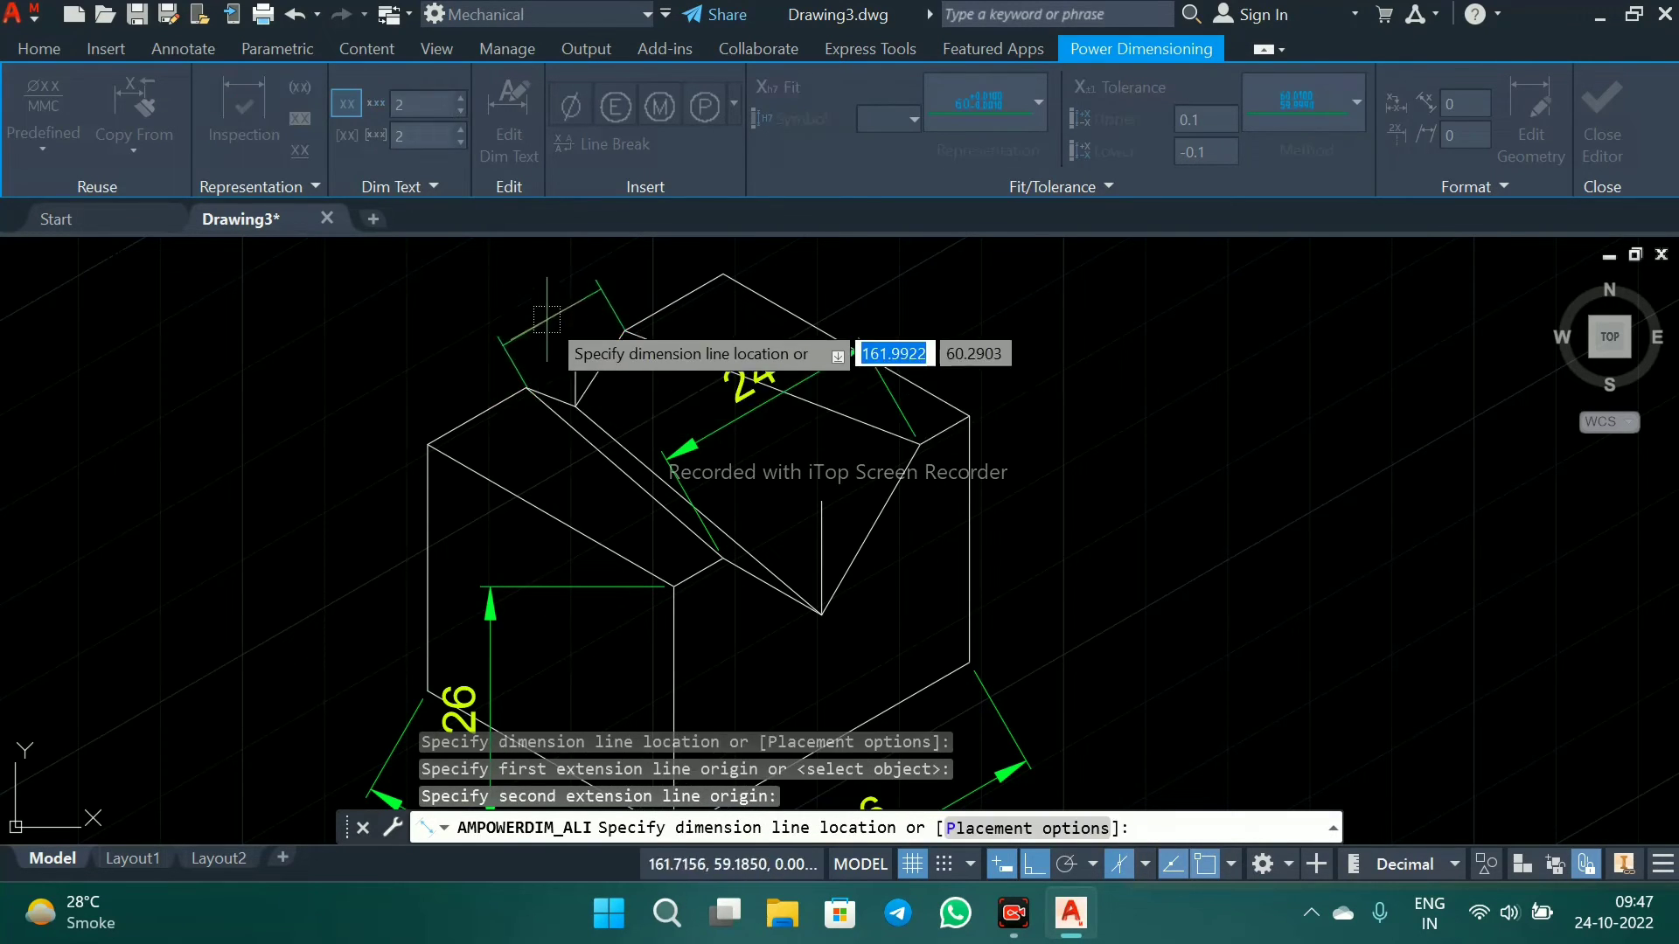
{"action": "left_click", "coordinate": [543, 304]}
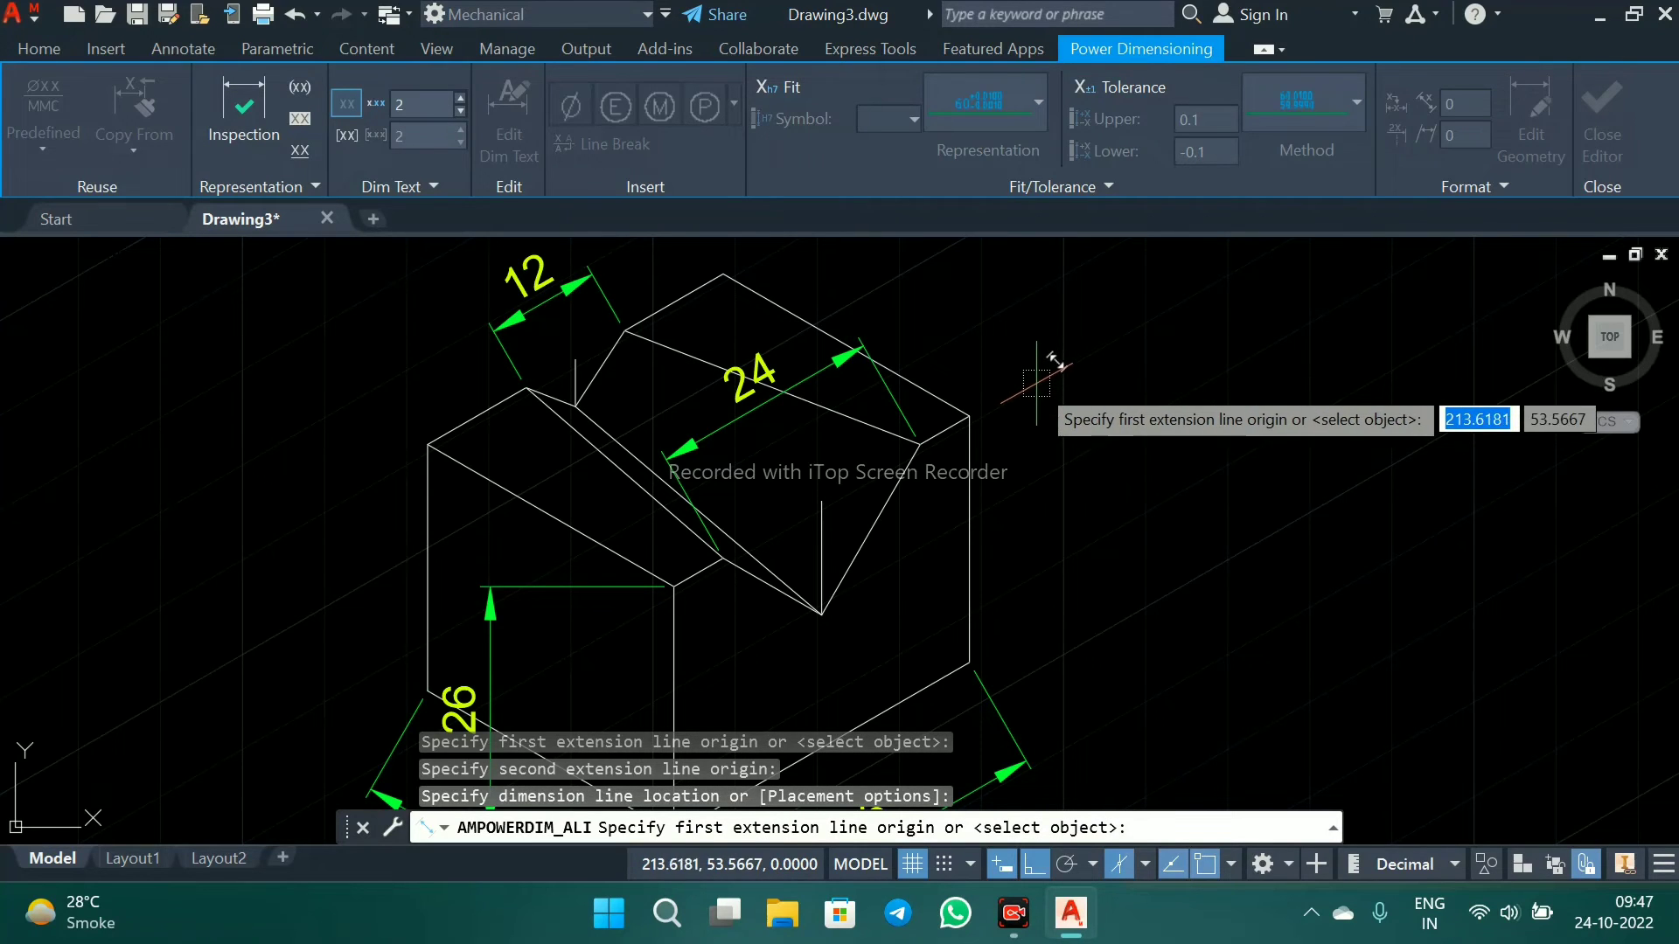
- Dimension the front and back notch depths along their vertical guide lines and end the dimension command
{"action": "left_click", "coordinate": [821, 501]}
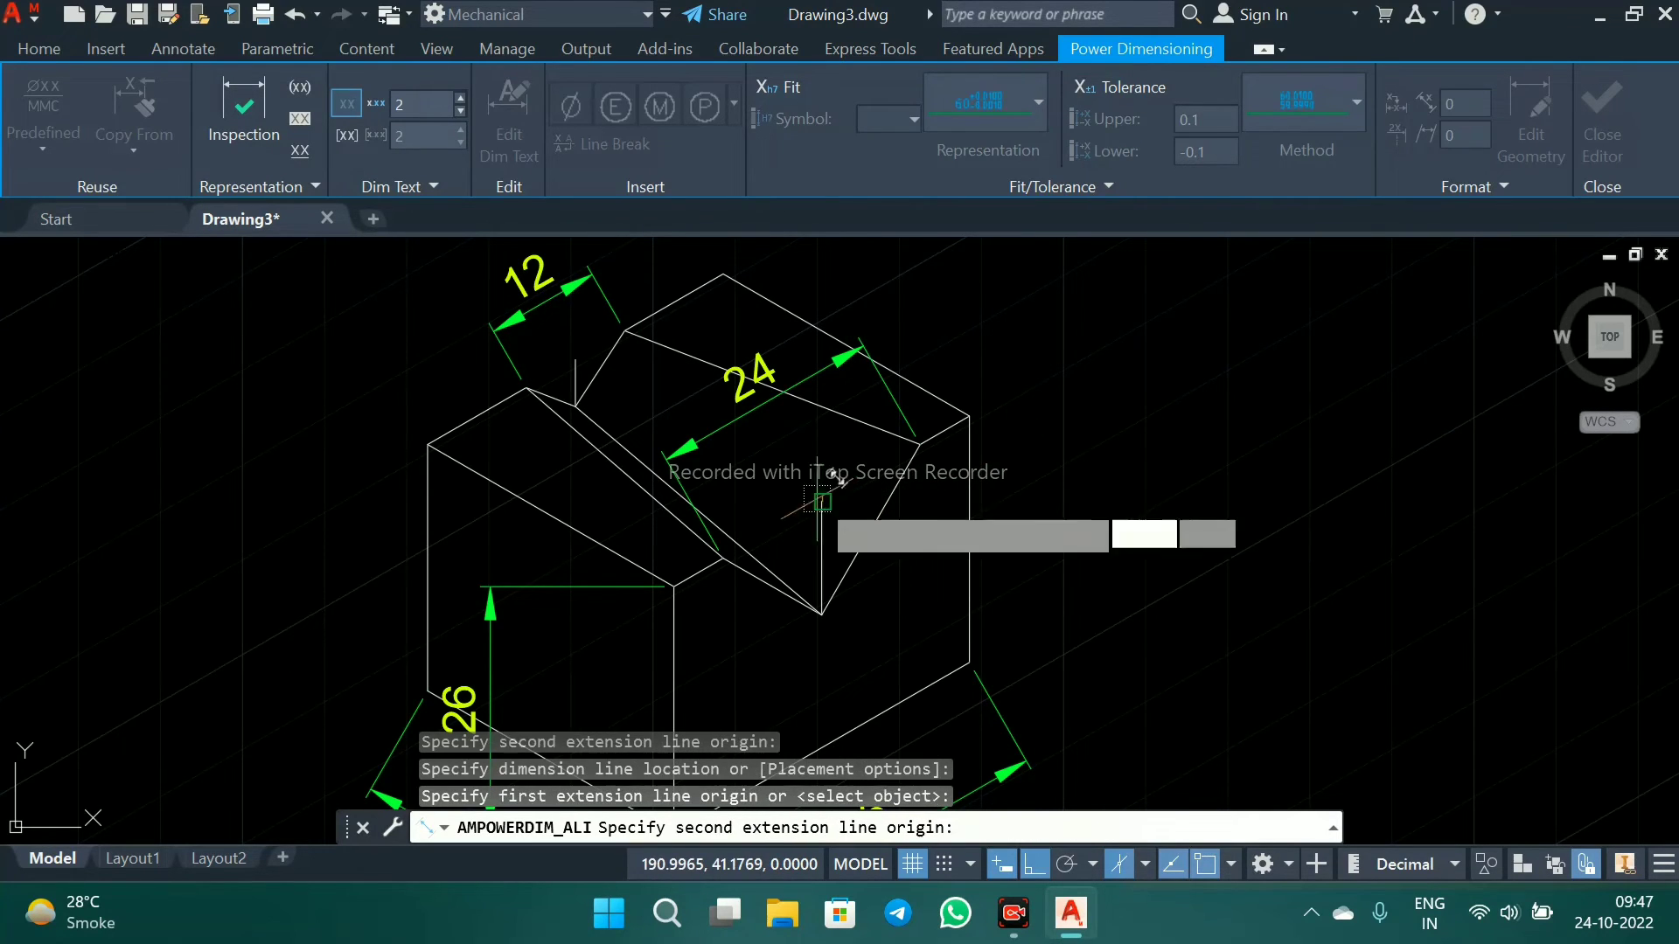
{"action": "left_click", "coordinate": [822, 615]}
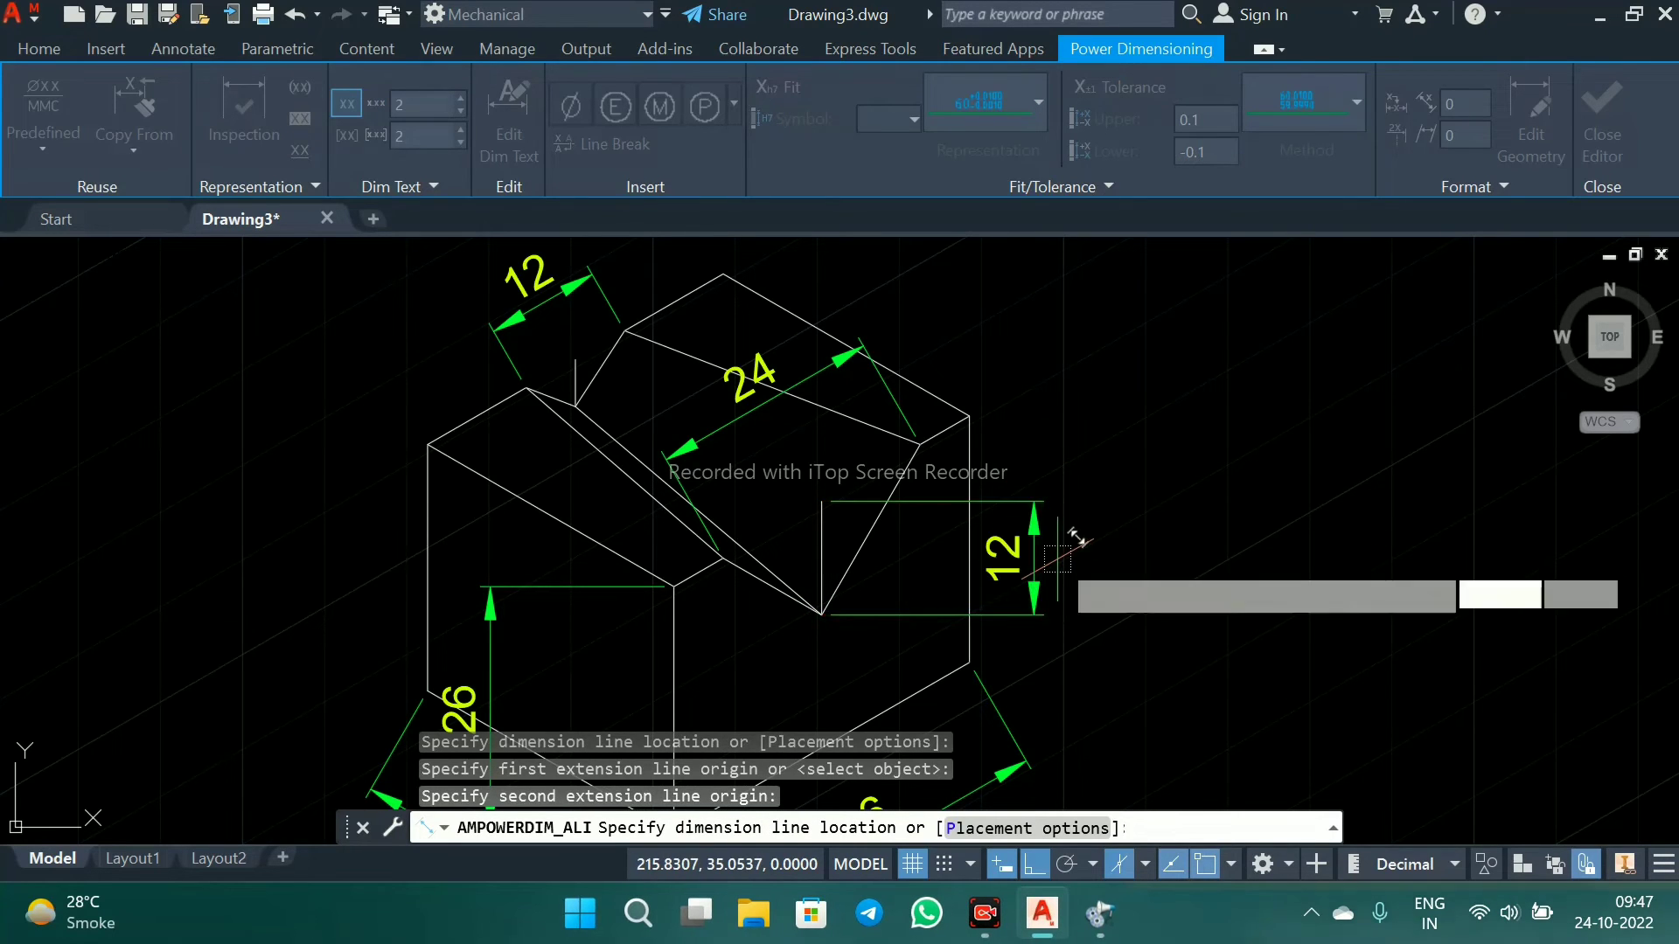
{"action": "left_click", "coordinate": [1036, 558]}
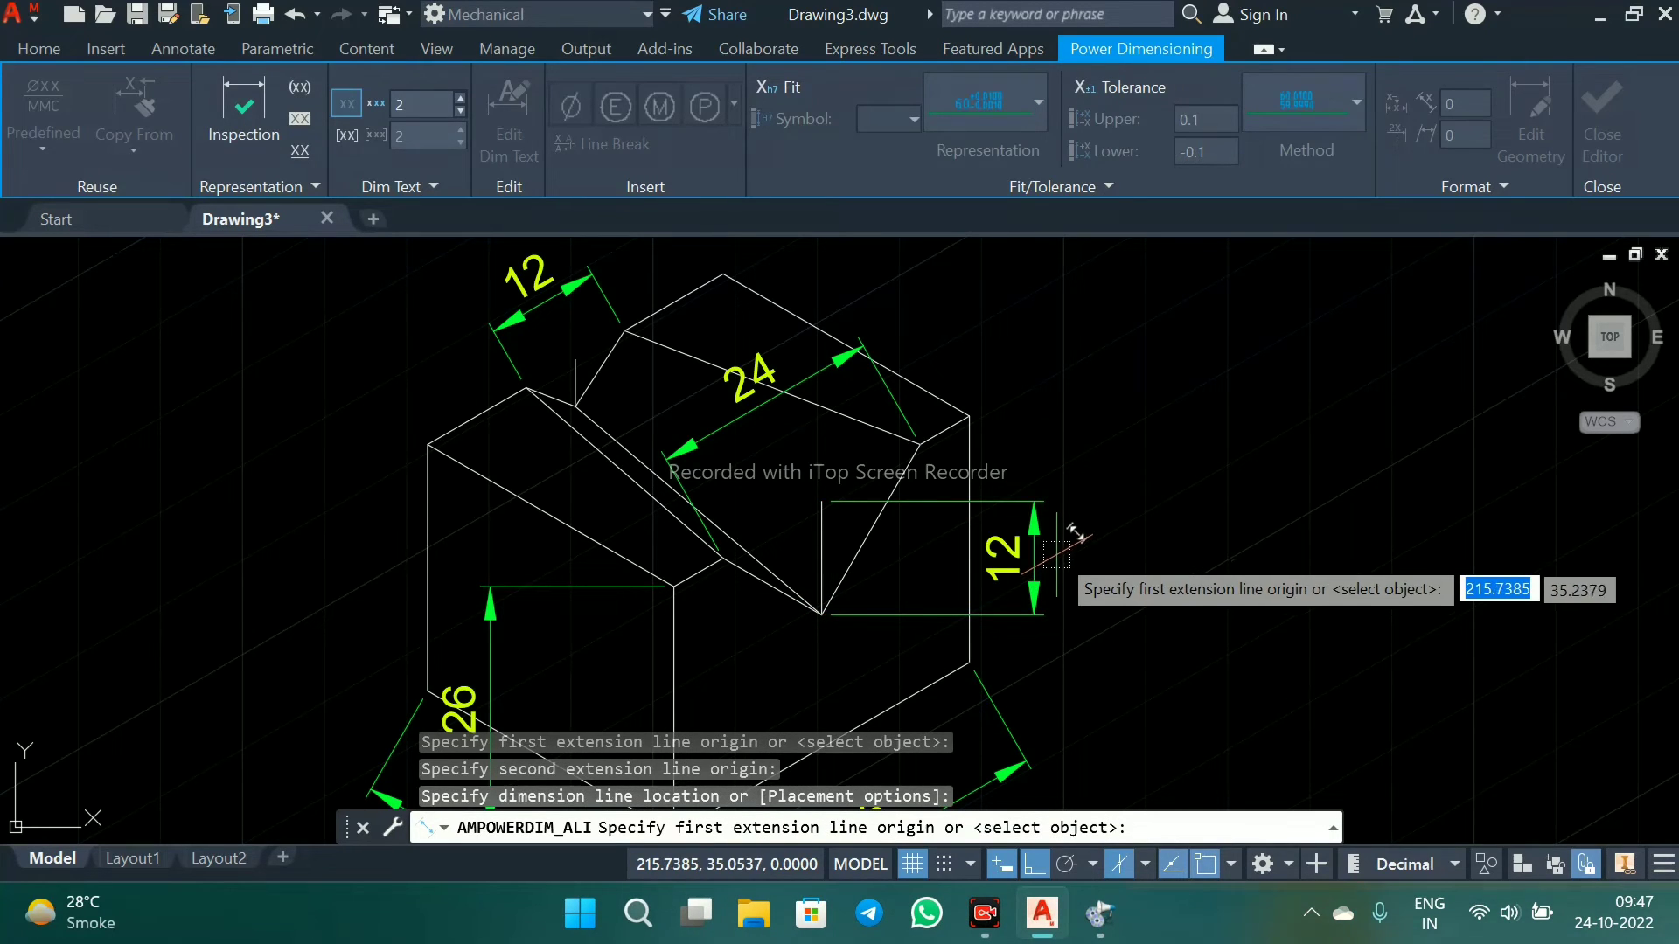
{"action": "left_click", "coordinate": [576, 360]}
{"action": "left_click", "coordinate": [577, 389]}
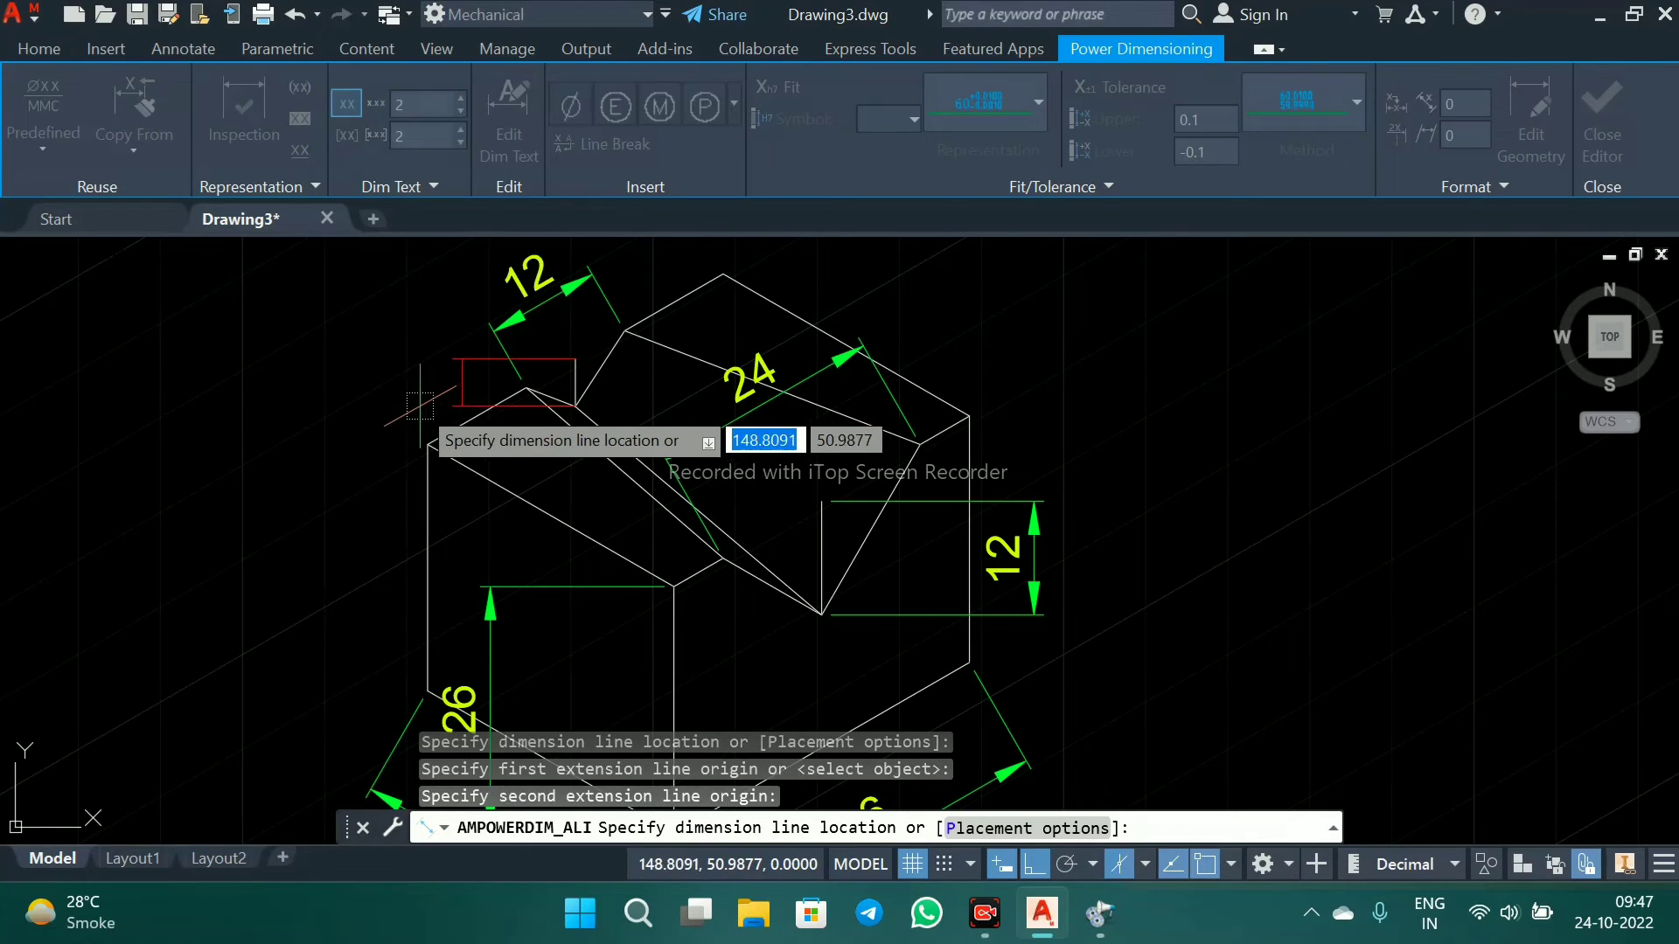
{"action": "left_click", "coordinate": [461, 391]}
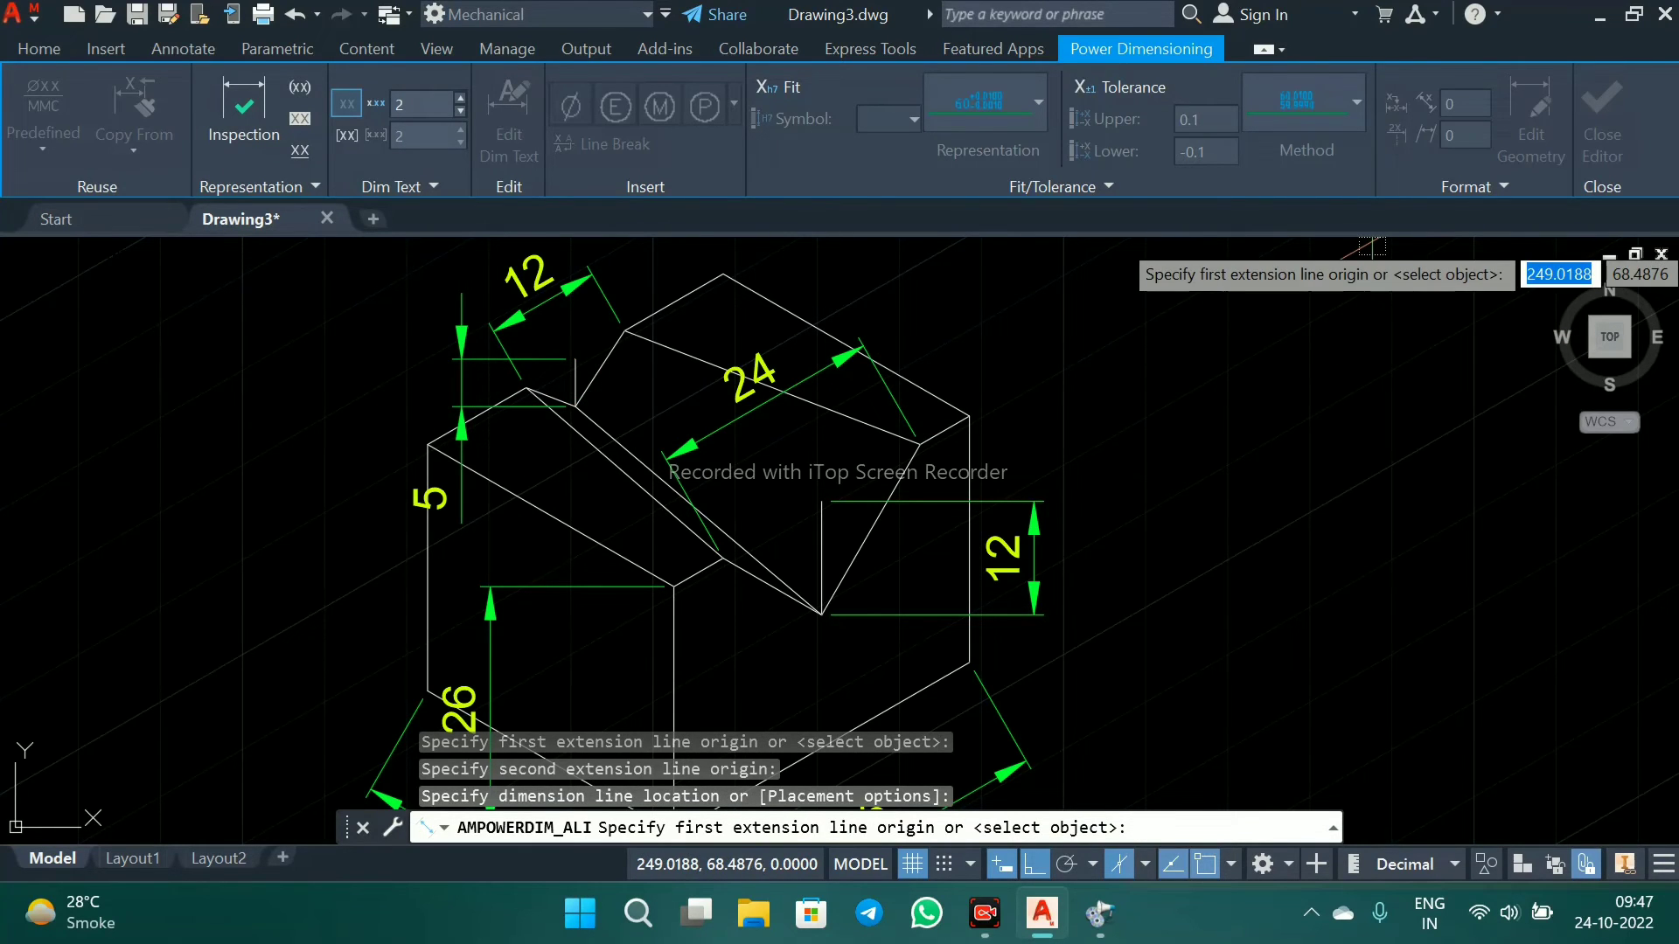
{"action": "key", "text": "Escape"}
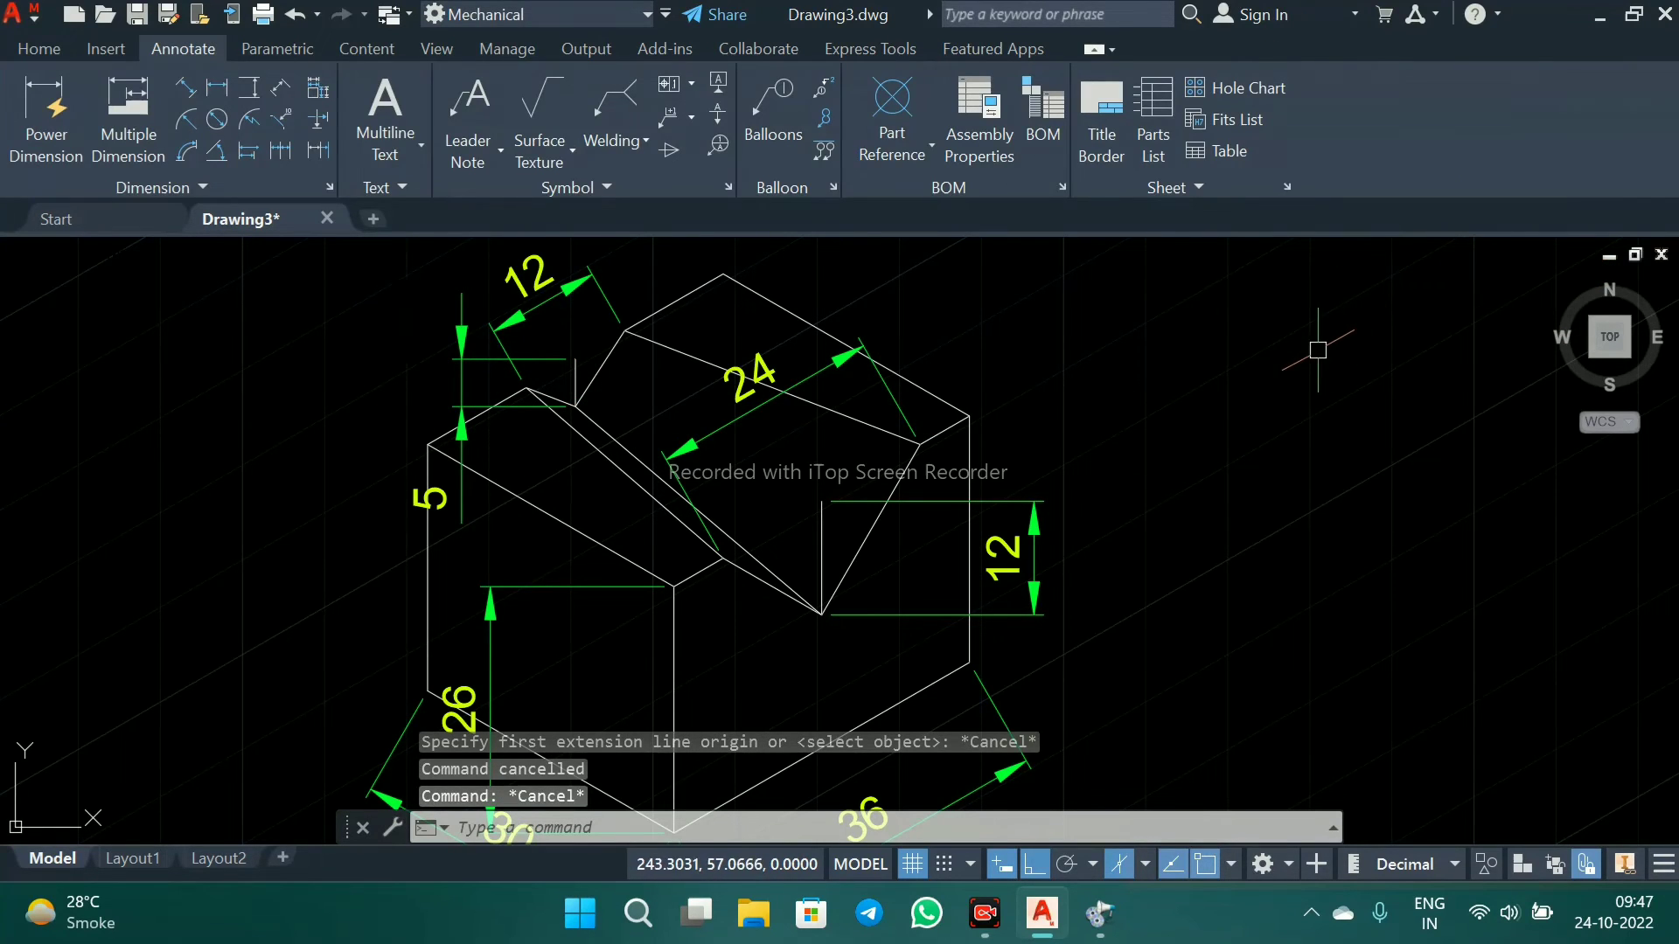
- Oblique the right face's bottom-edge dimension, picking the angle from the block's lowest front corner to the left face's lower outer corner
{"action": "scroll", "coordinate": [929, 437], "scroll_direction": "down", "scroll_amount": 3}
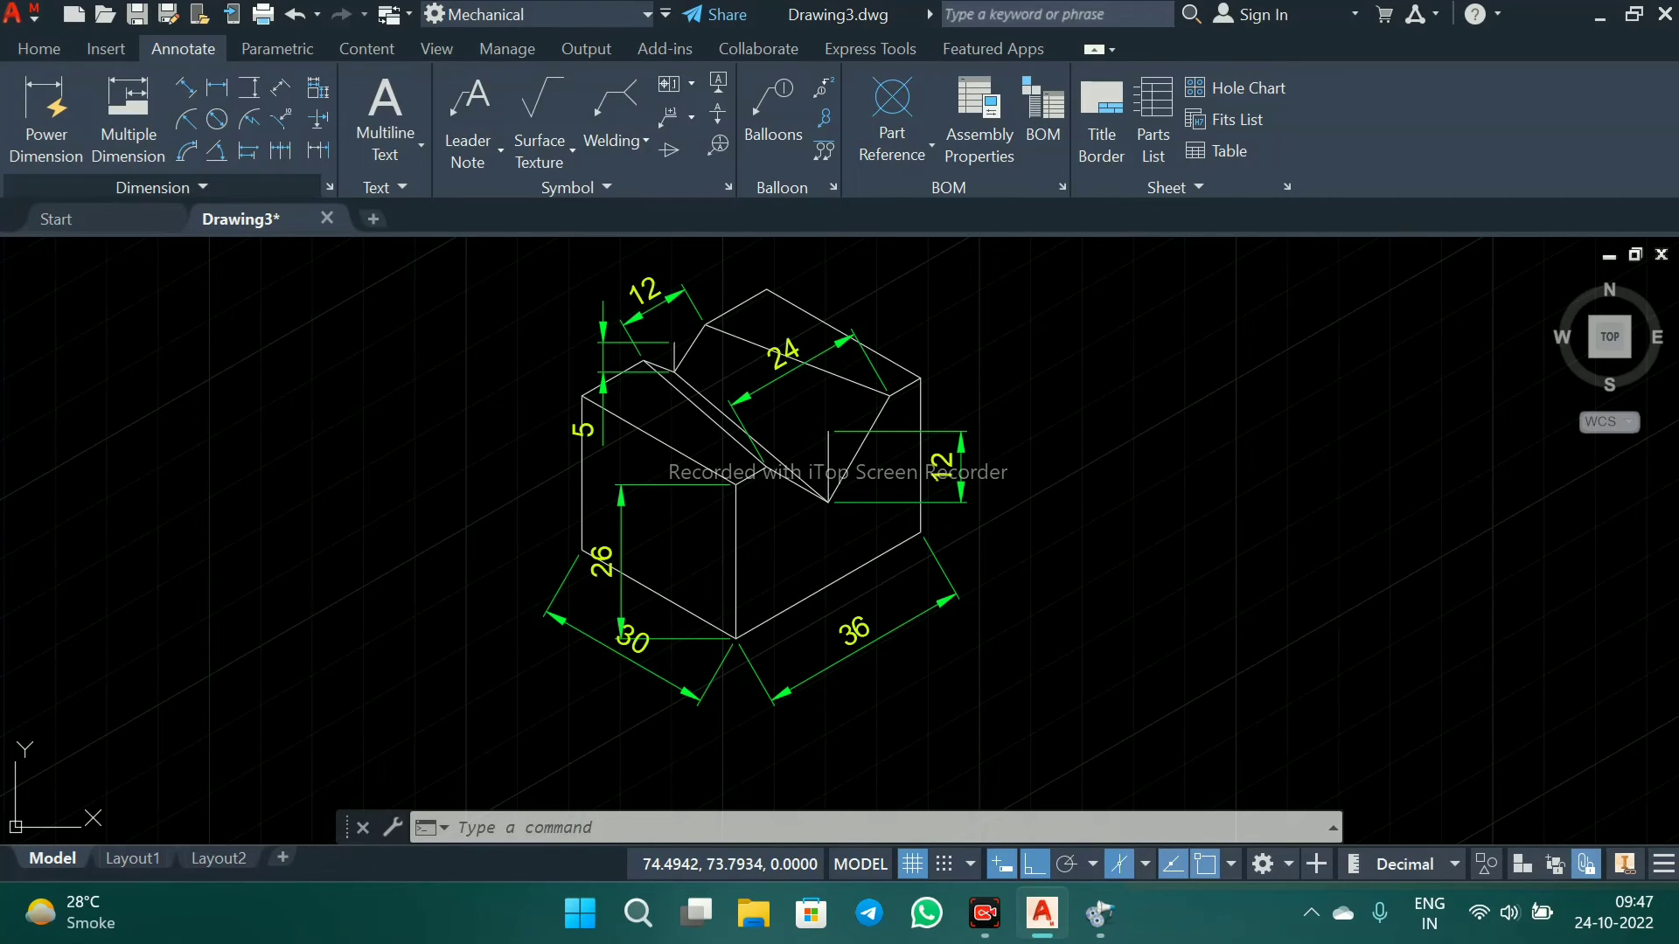
{"action": "left_click", "coordinate": [158, 187]}
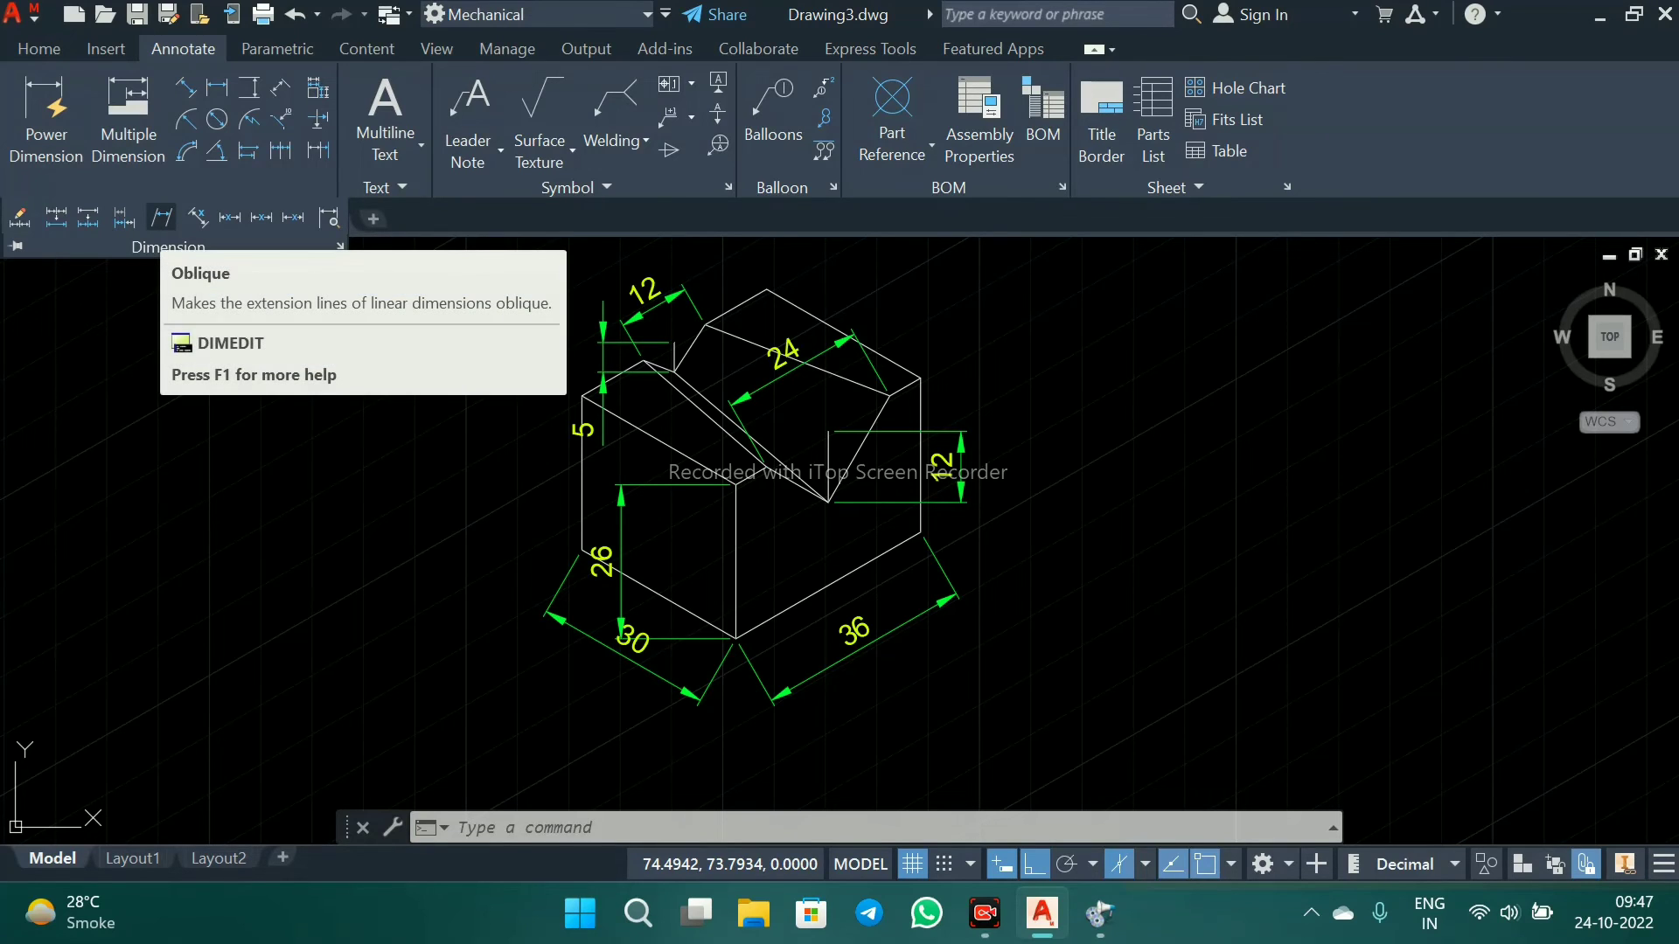
{"action": "left_click", "coordinate": [162, 217]}
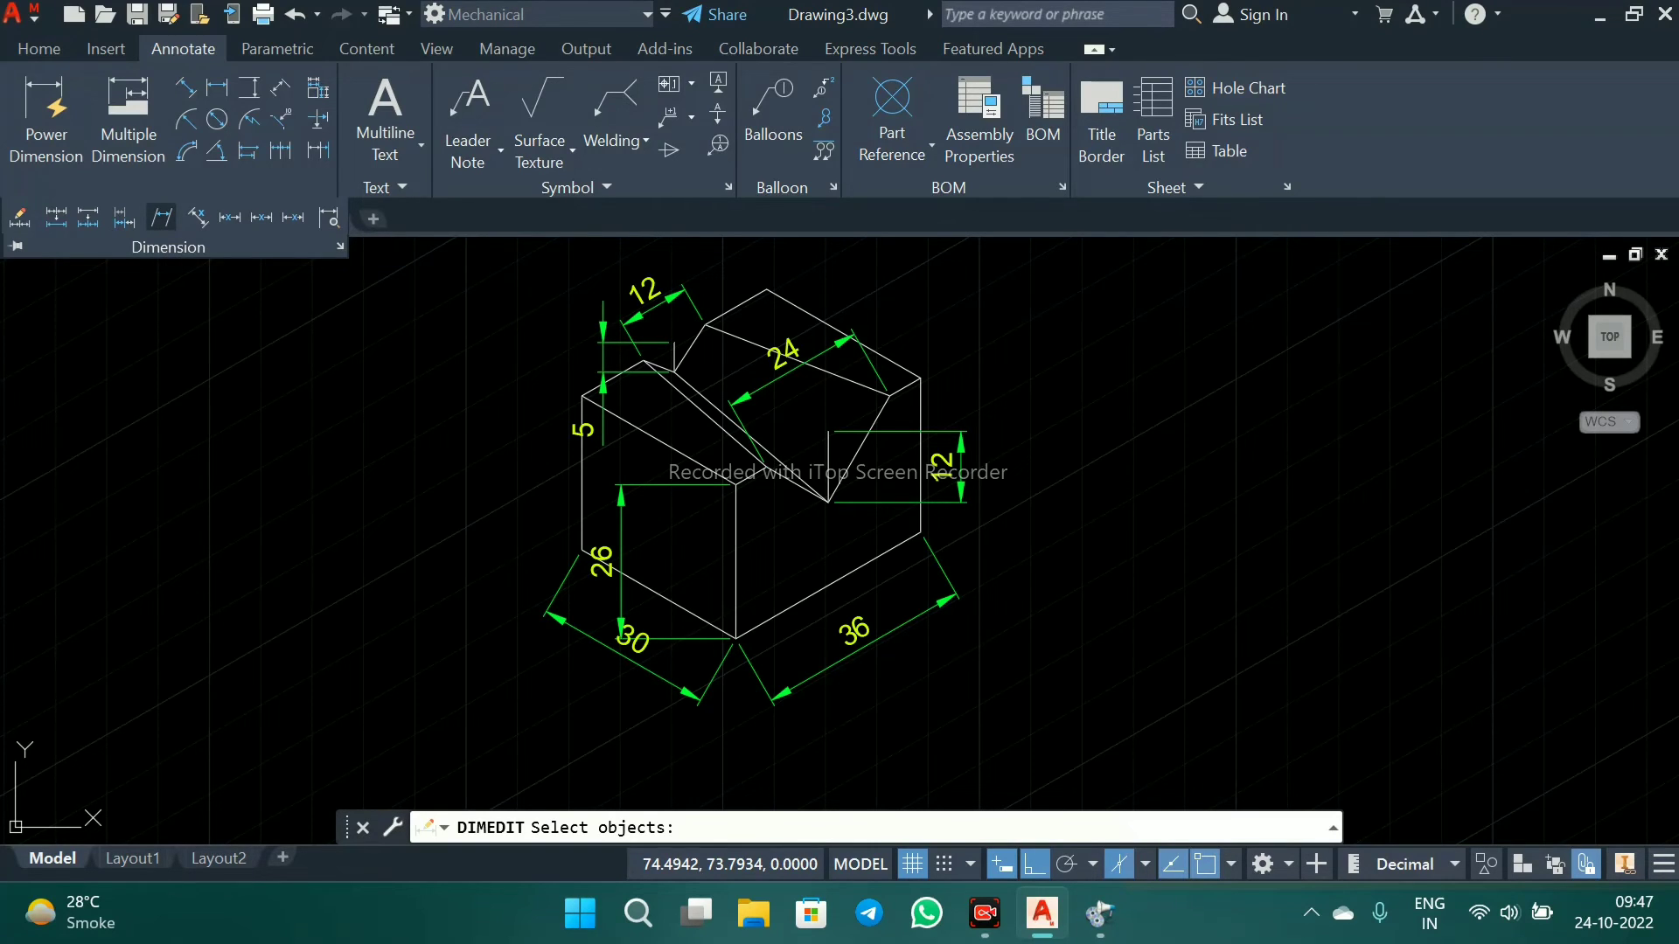
{"action": "left_click", "coordinate": [766, 692]}
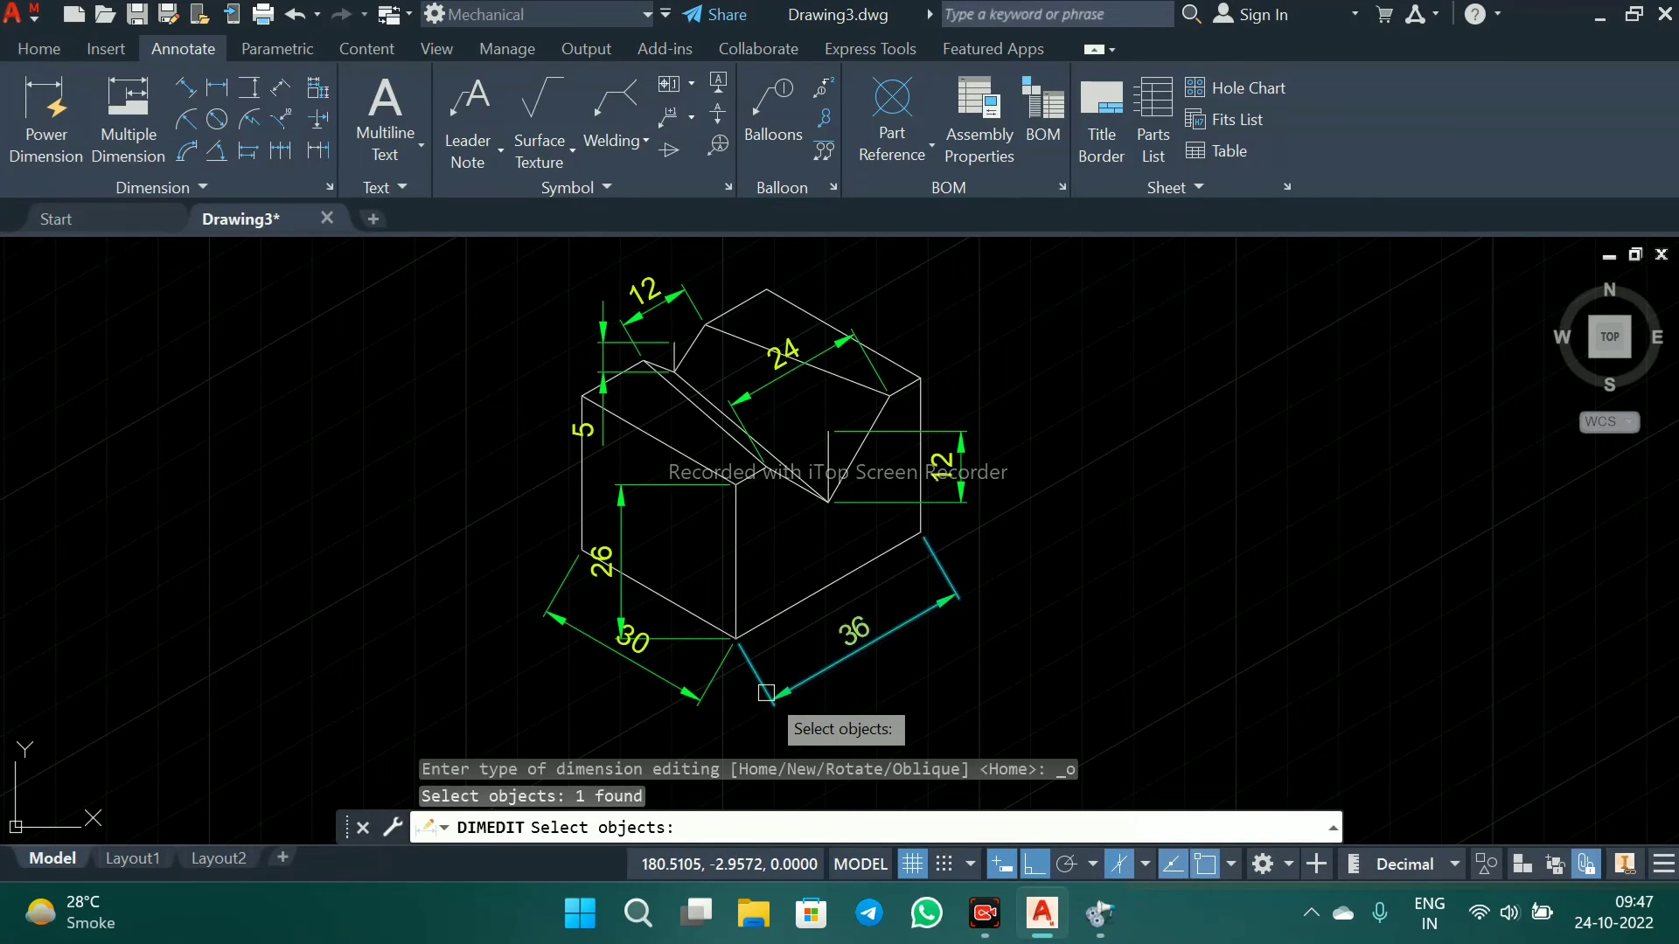
{"action": "scroll", "coordinate": [859, 644], "scroll_direction": "up", "scroll_amount": 2}
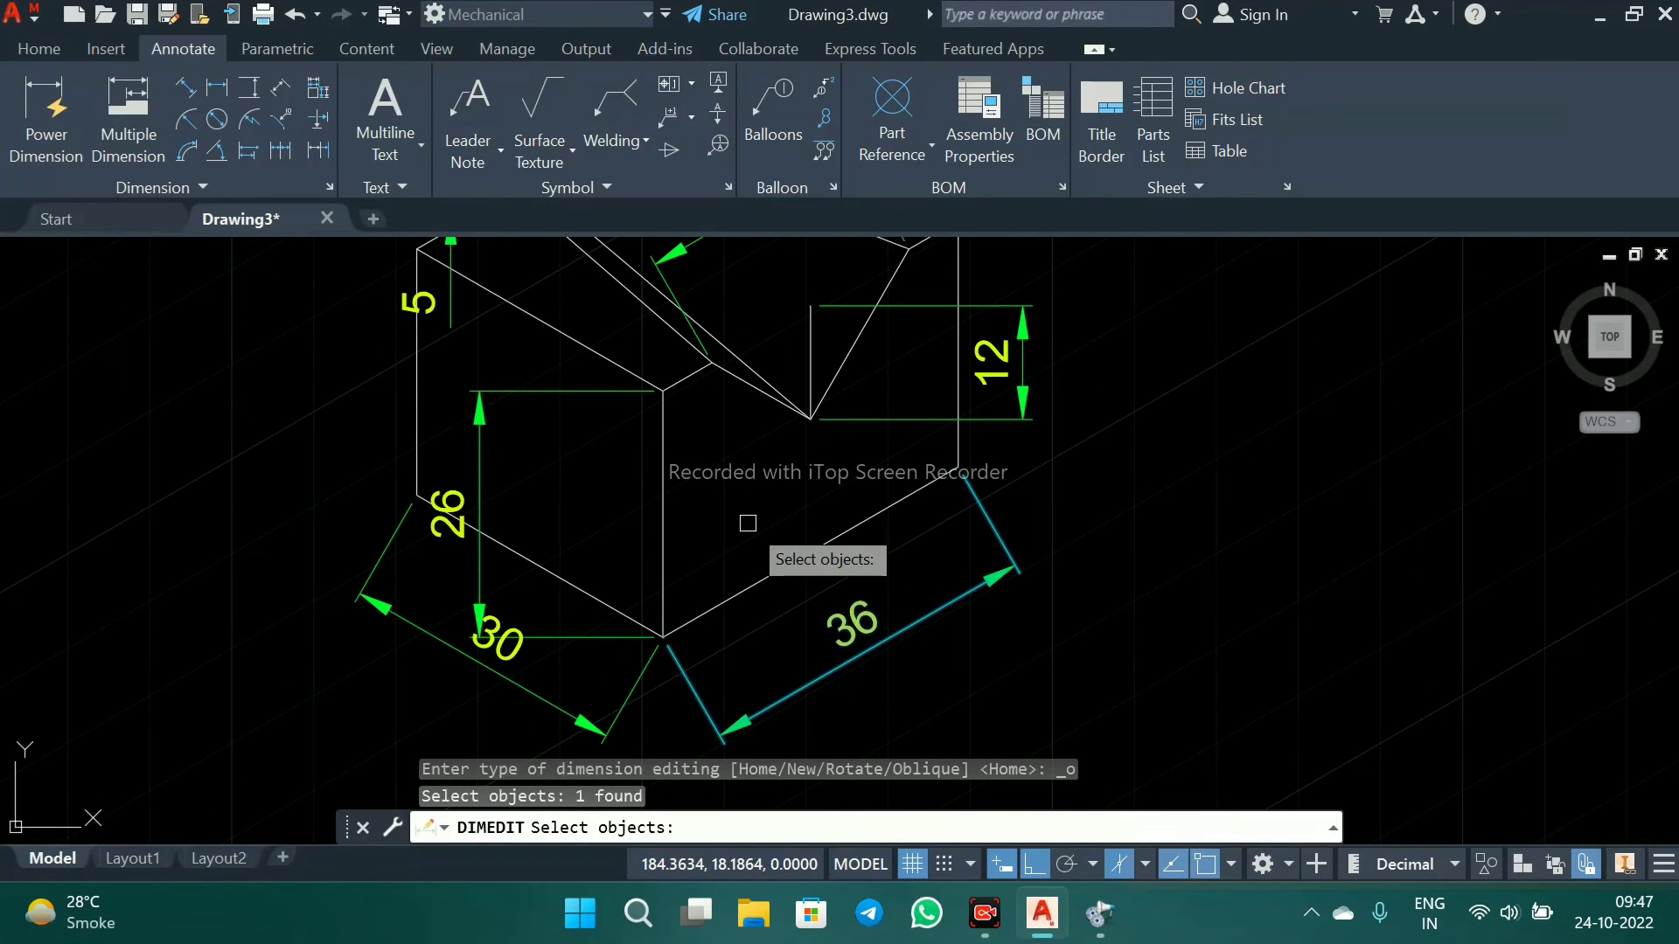
{"action": "key", "text": "Return"}
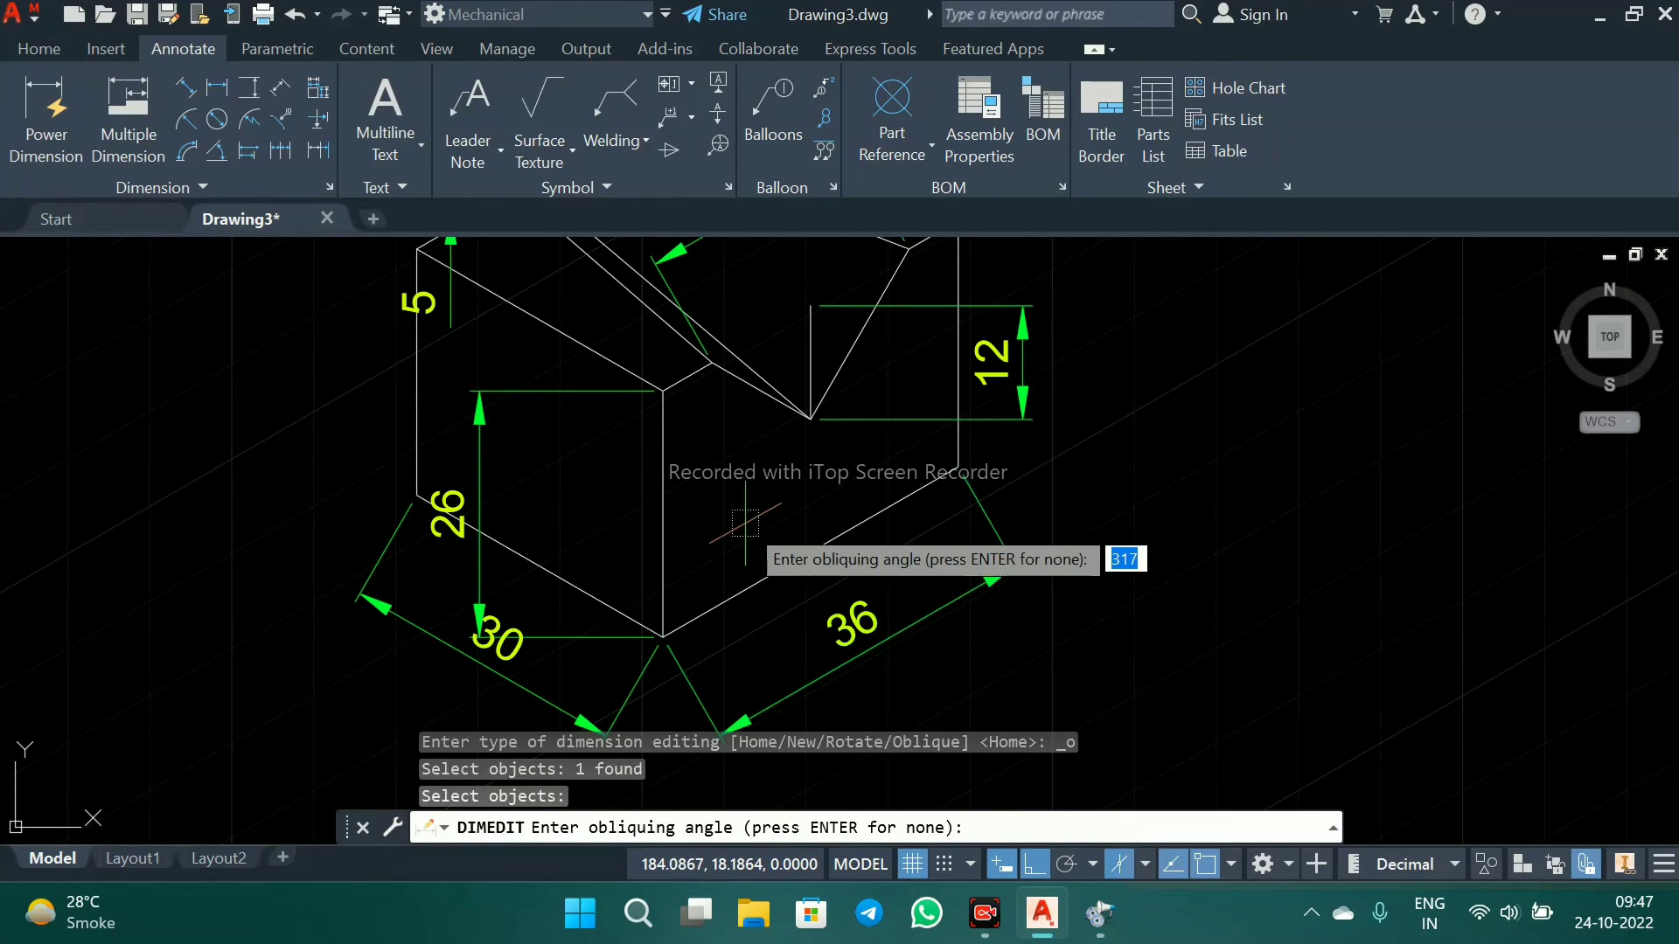
{"action": "left_click", "coordinate": [663, 637]}
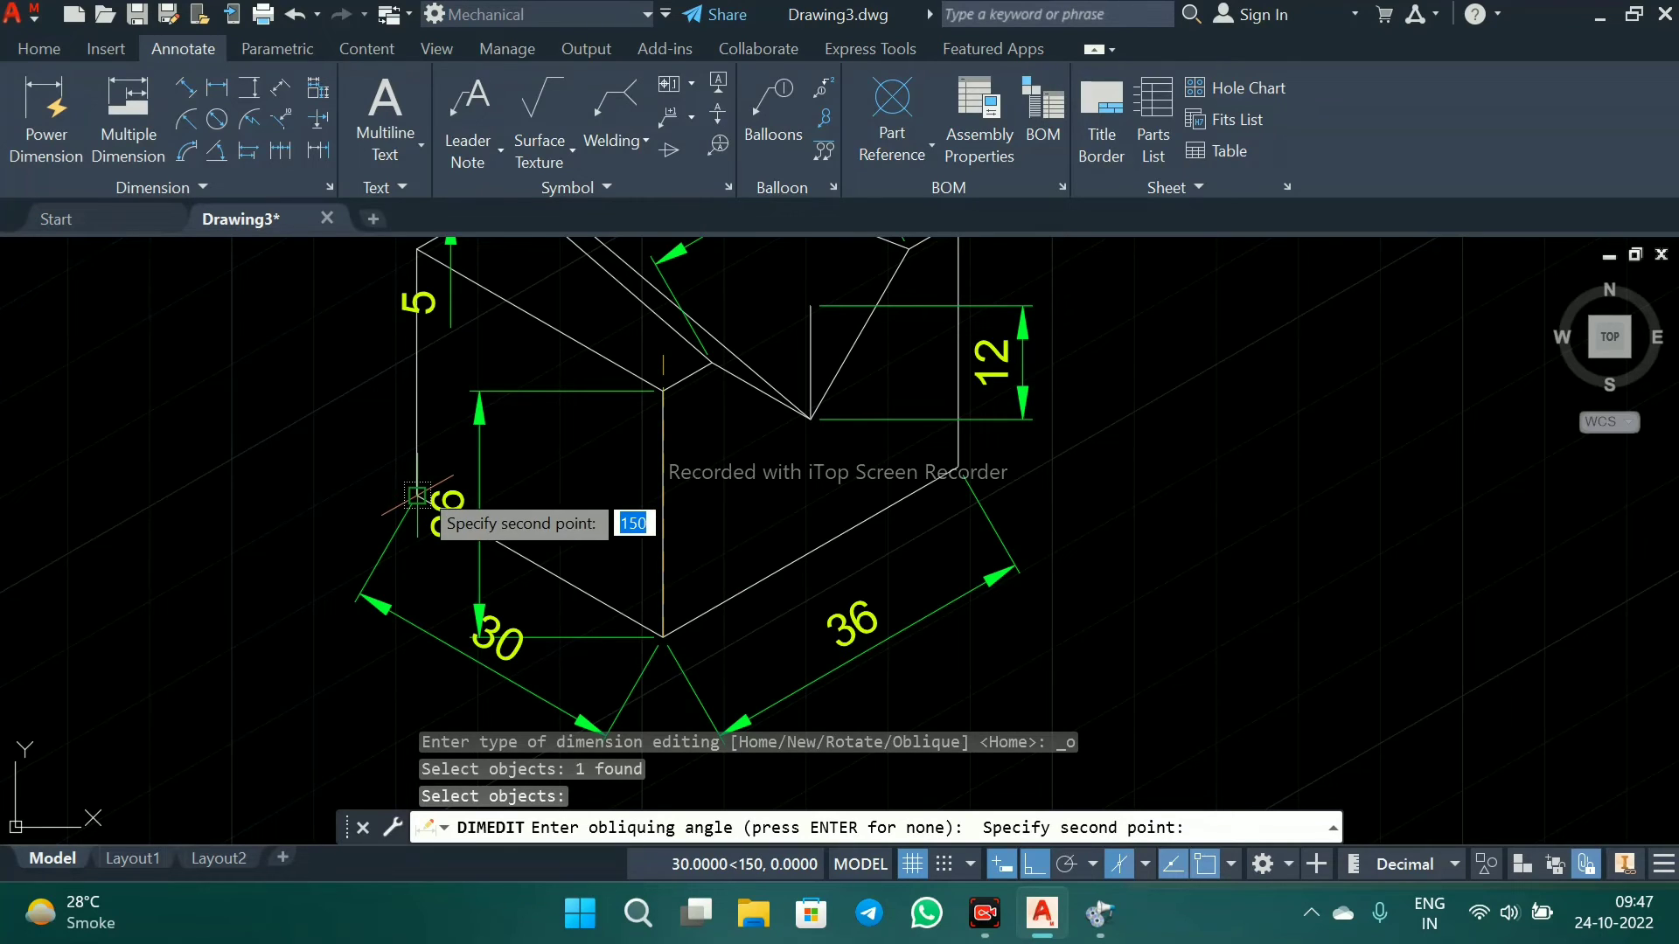
{"action": "left_click", "coordinate": [418, 494]}
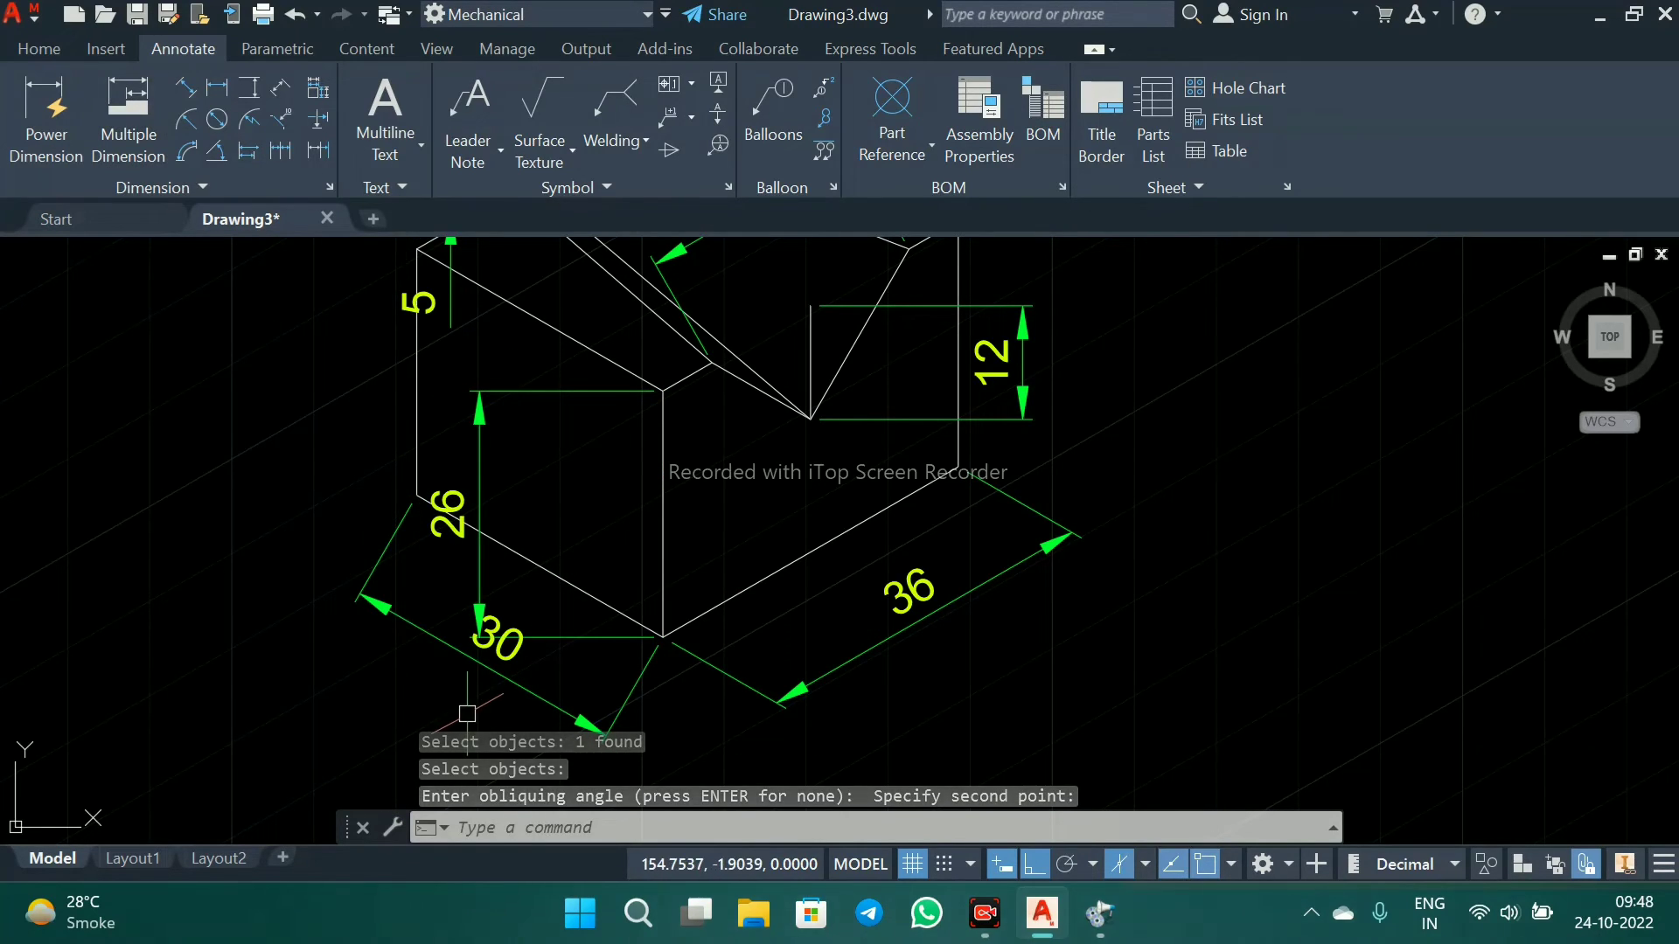
- Oblique the left face's bottom-edge dimension, picking the angle from the block's lowest front corner to the right face's lower outer corner
{"action": "key", "text": "Return"}
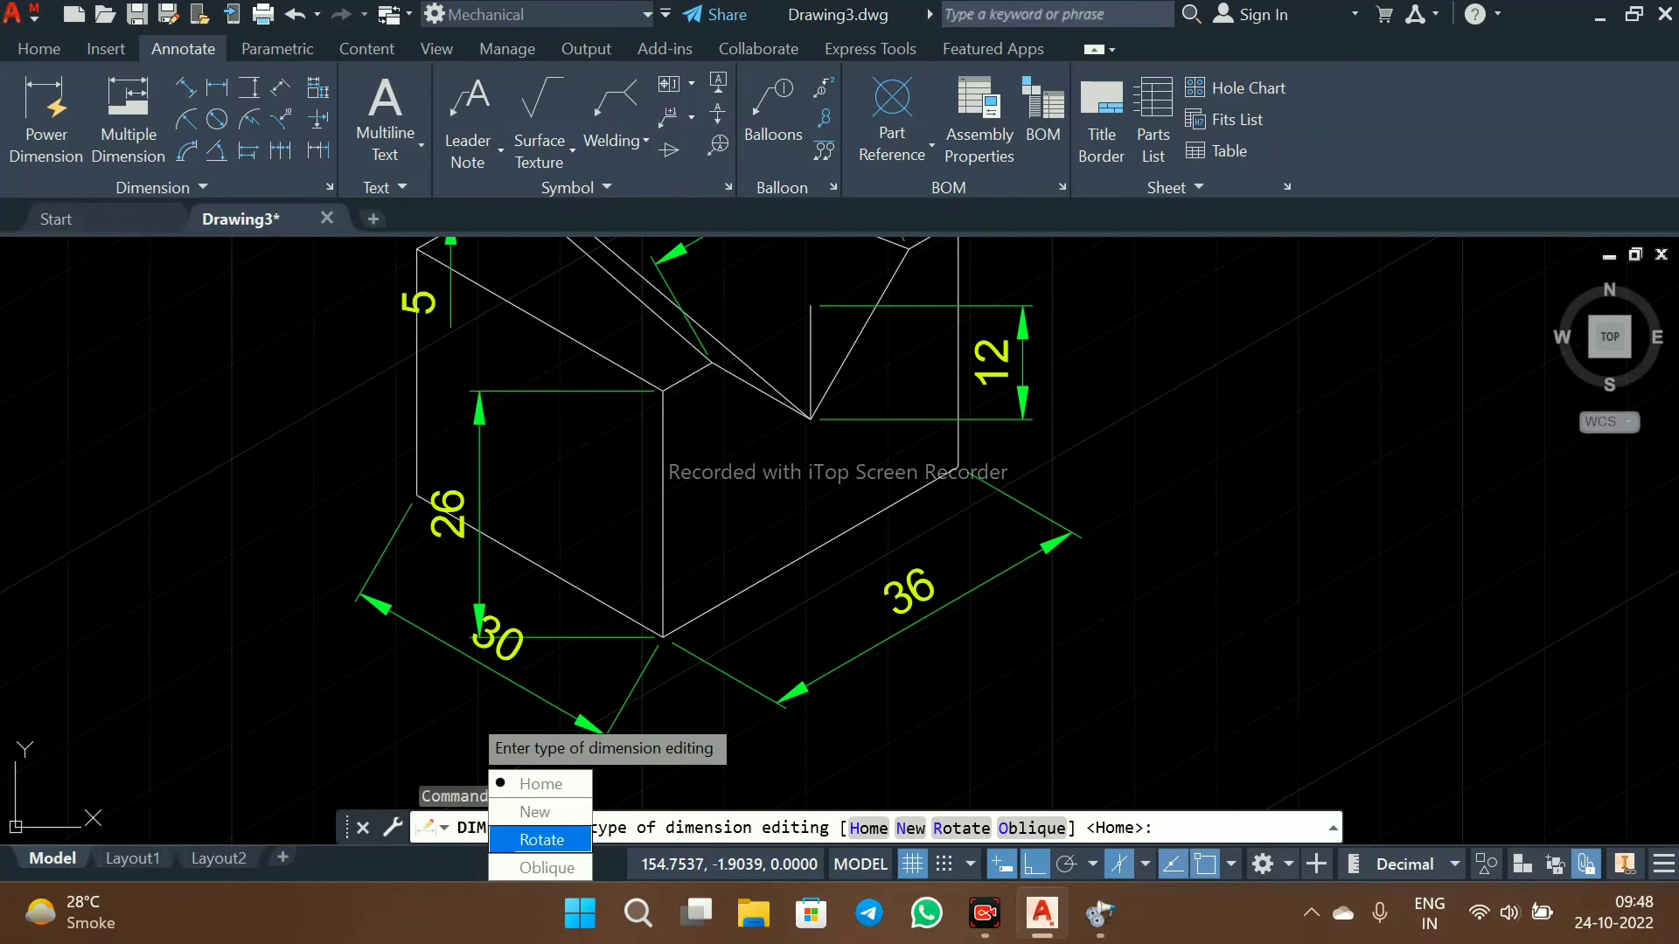
{"action": "left_click", "coordinate": [548, 868]}
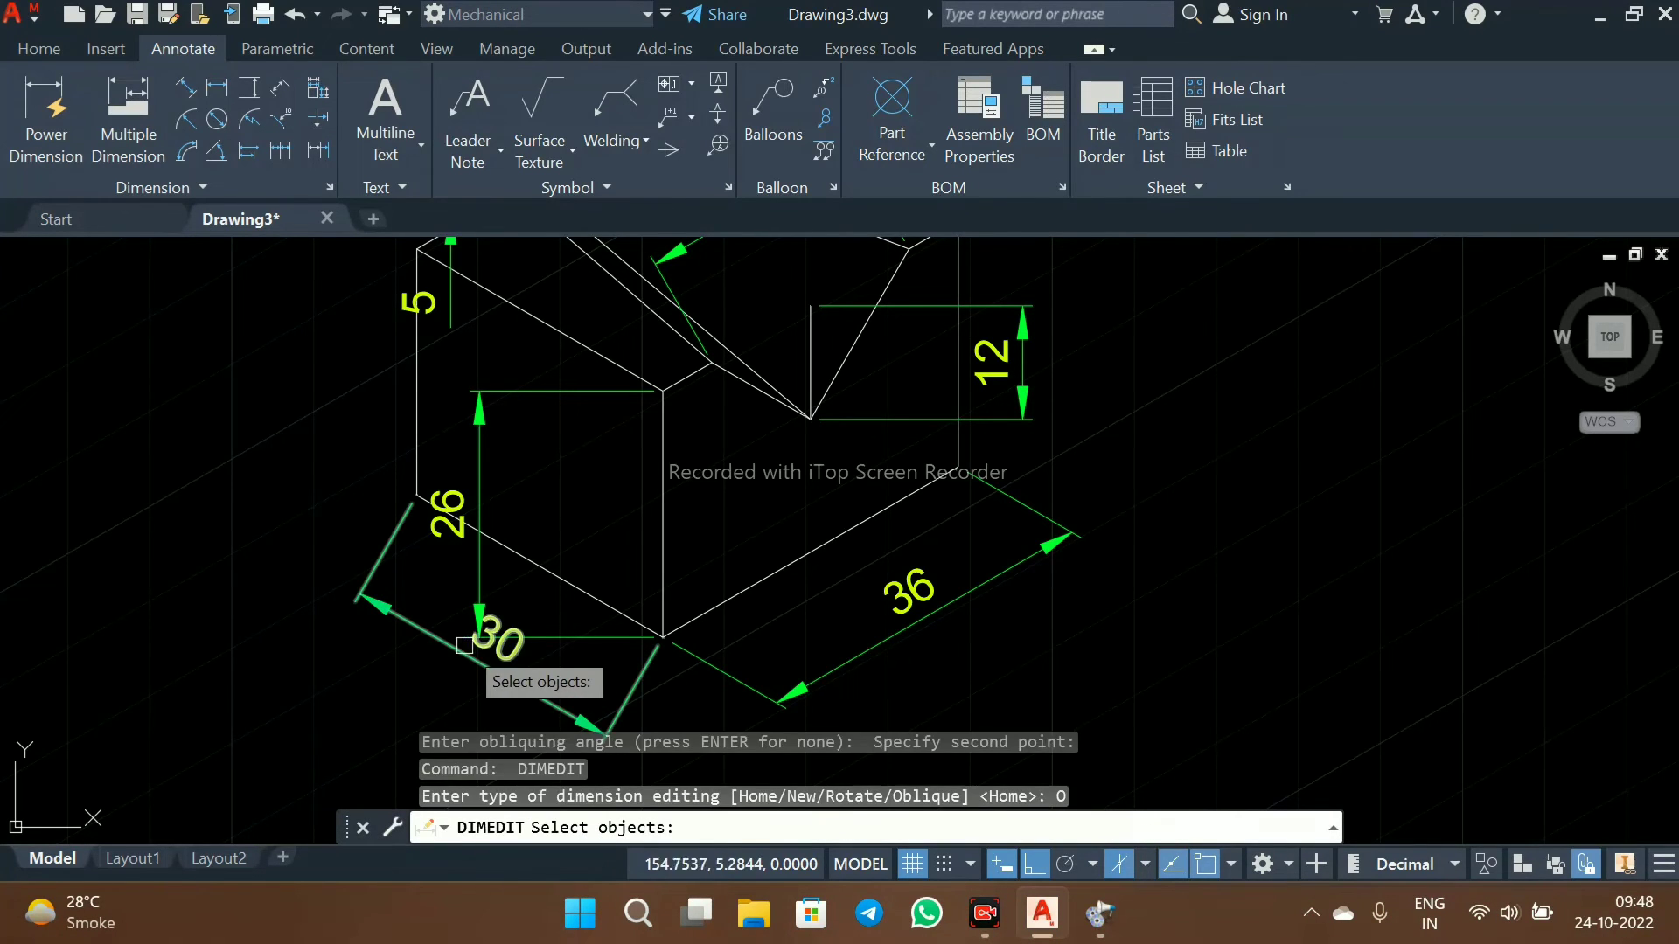
{"action": "left_click", "coordinate": [427, 631]}
{"action": "key", "text": "Return"}
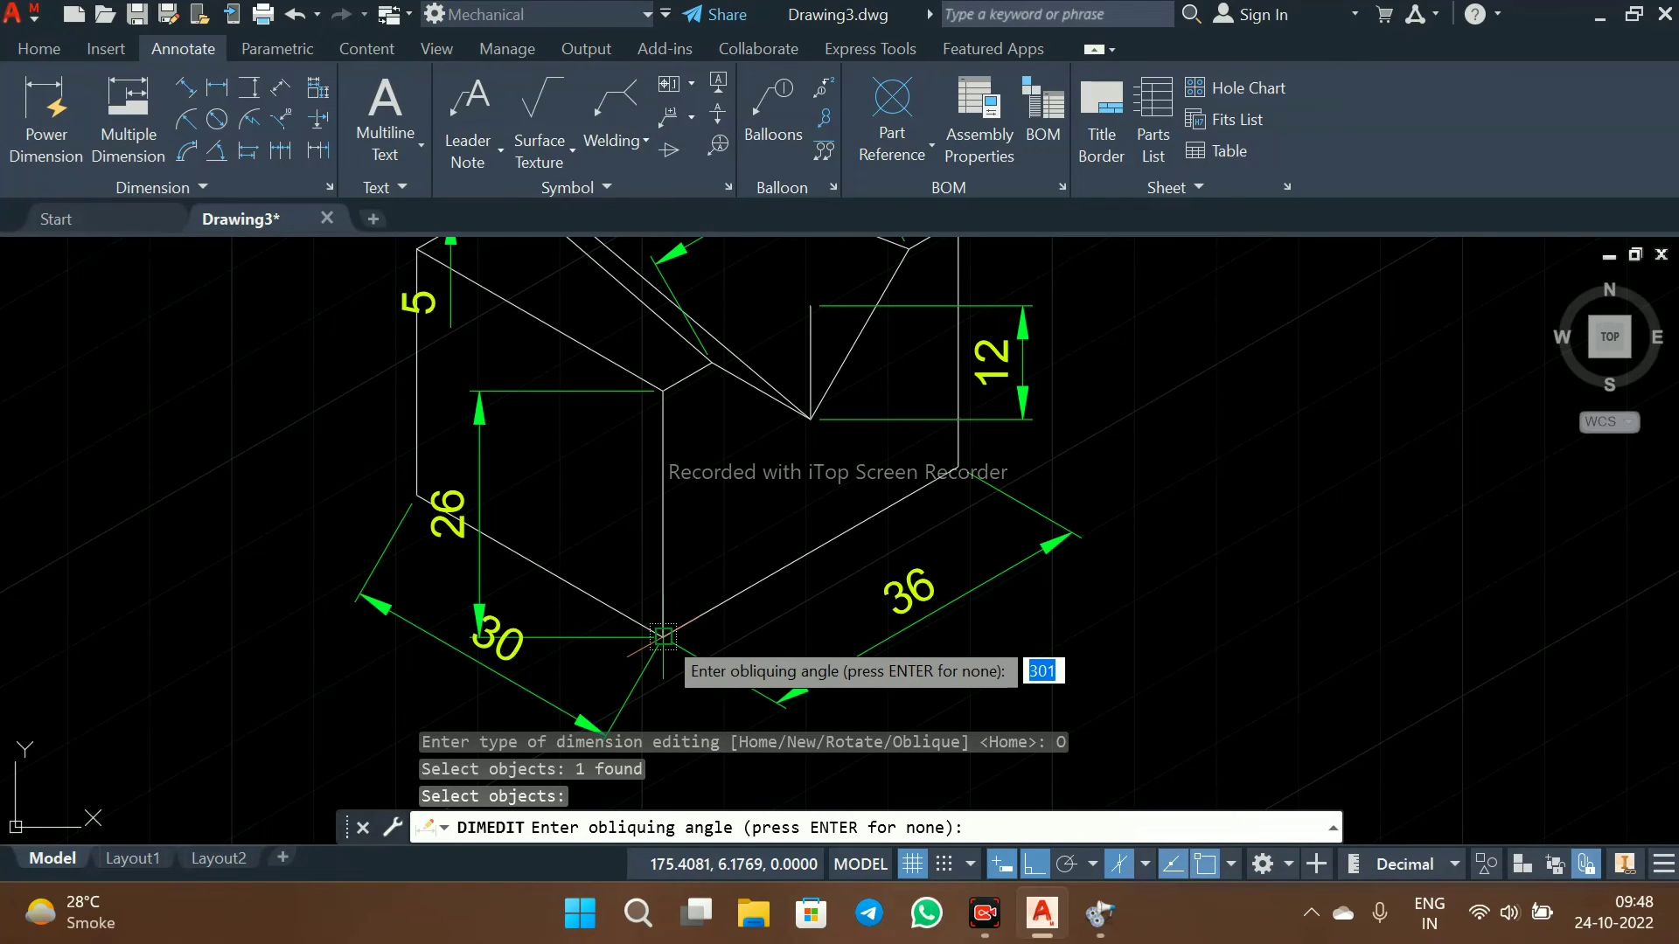
{"action": "left_click", "coordinate": [735, 605]}
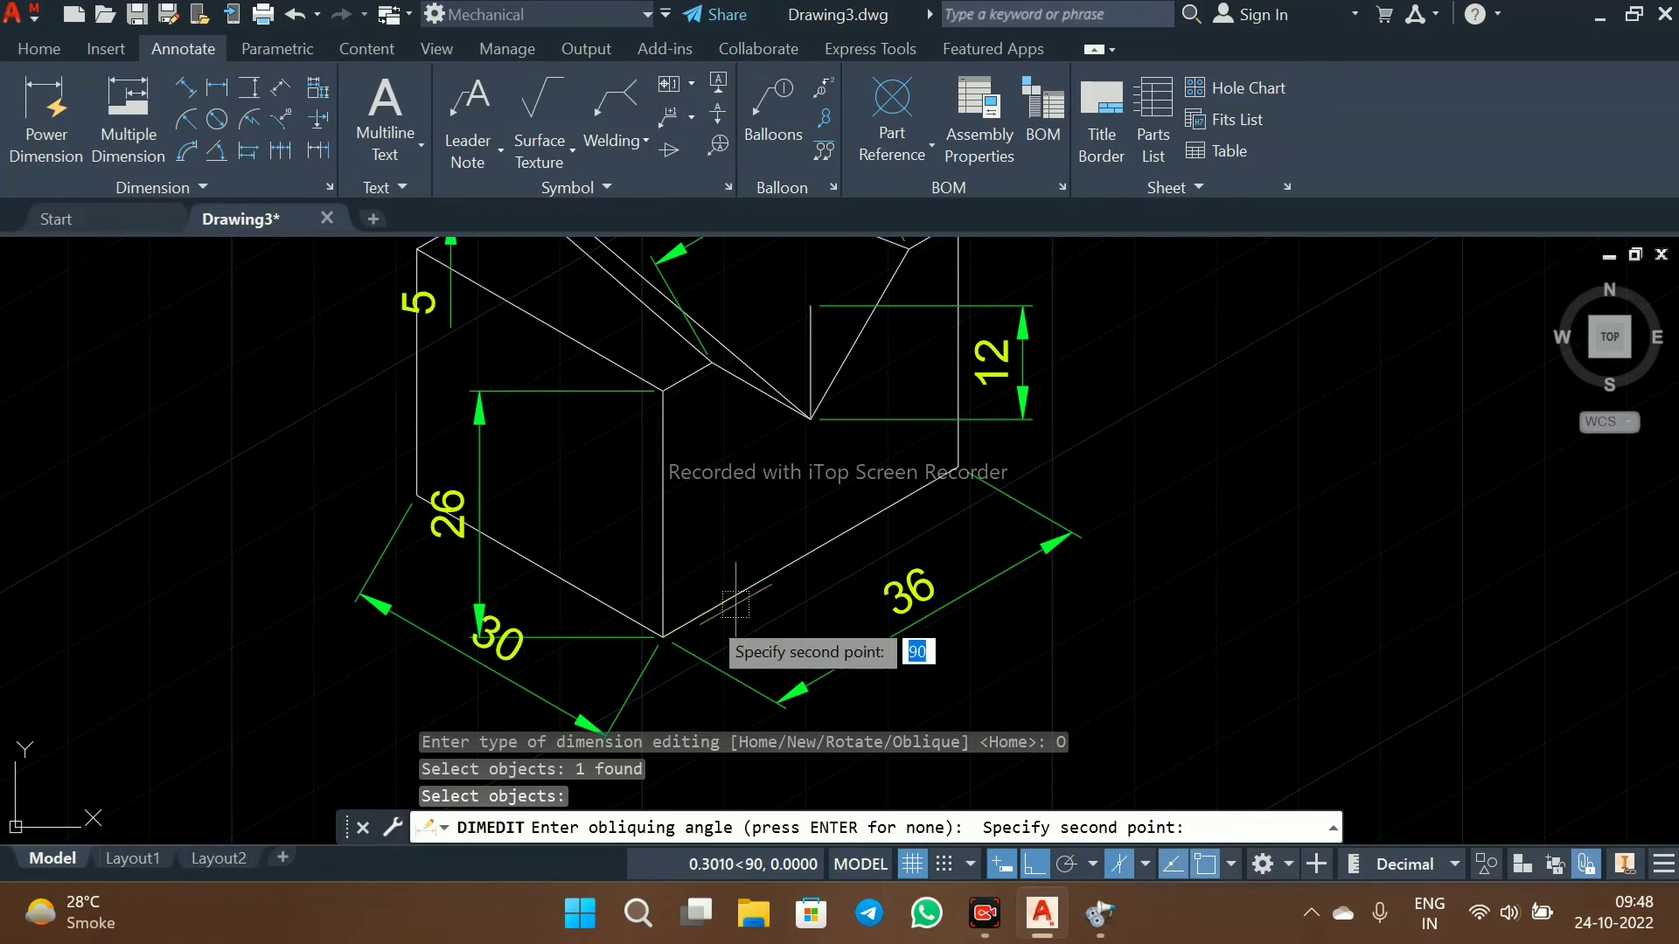
{"action": "left_click", "coordinate": [960, 468]}
- Oblique the front notch-depth dimension, picking the angle from the right face's upper outer corner to the notch's nearest upper corner
{"action": "middle_click_drag", "start_coordinate": [622, 562], "coordinate": [608, 640]}
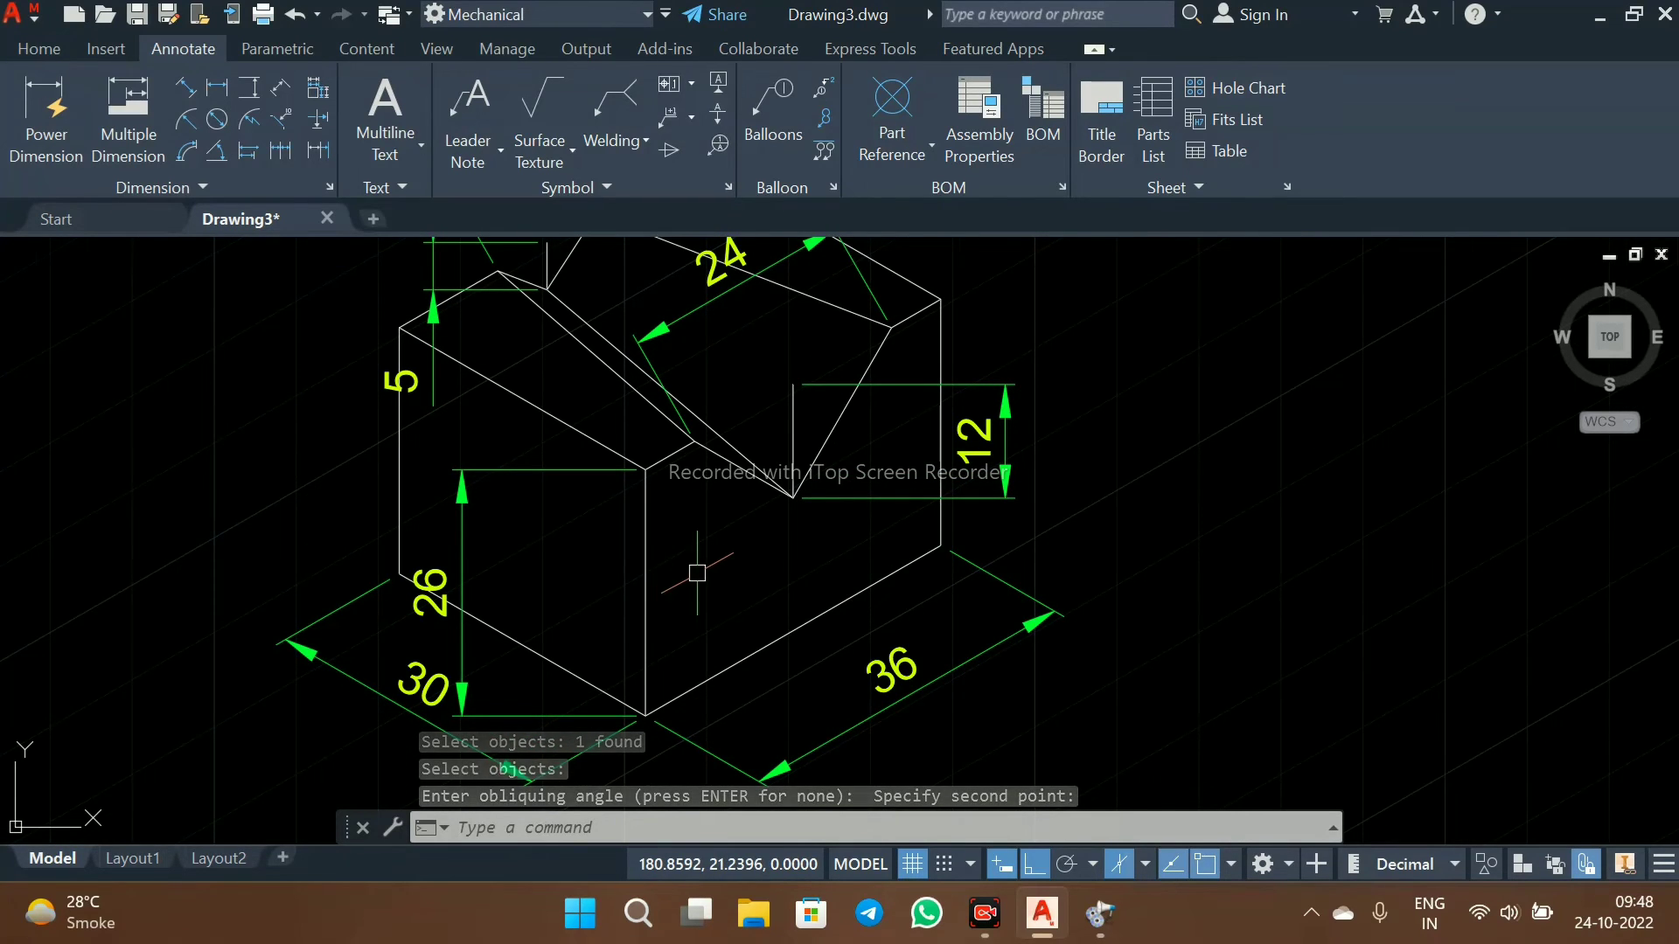
{"action": "scroll", "coordinate": [697, 573], "scroll_direction": "down", "scroll_amount": 2}
{"action": "key", "text": "Return"}
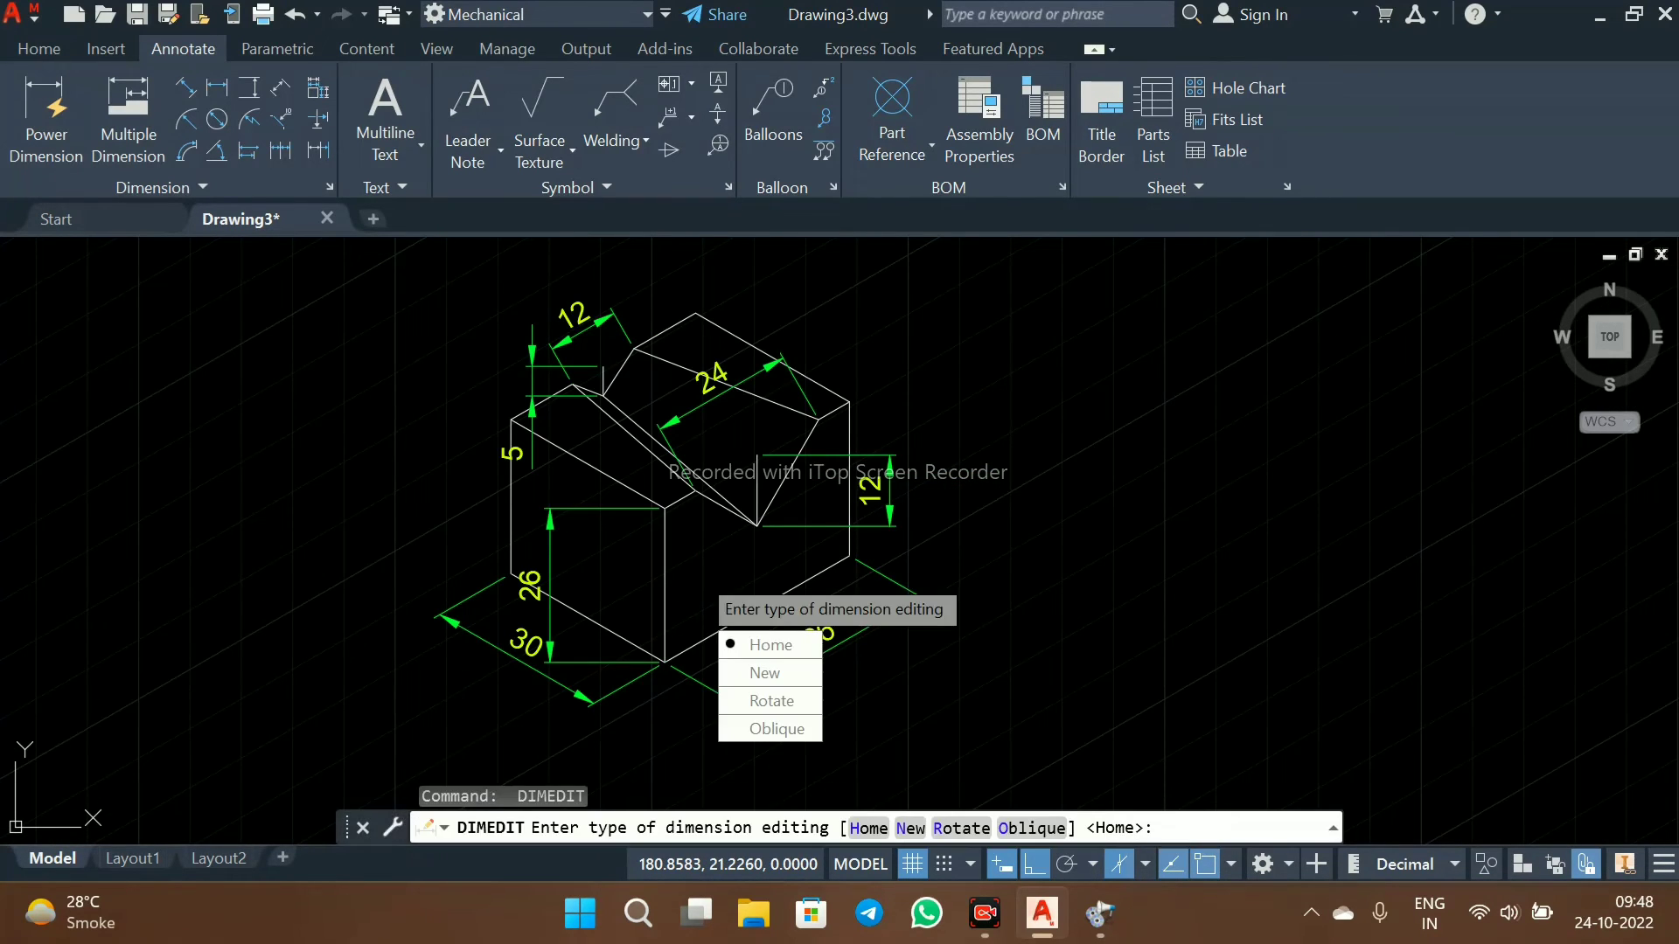
{"action": "left_click", "coordinate": [774, 728]}
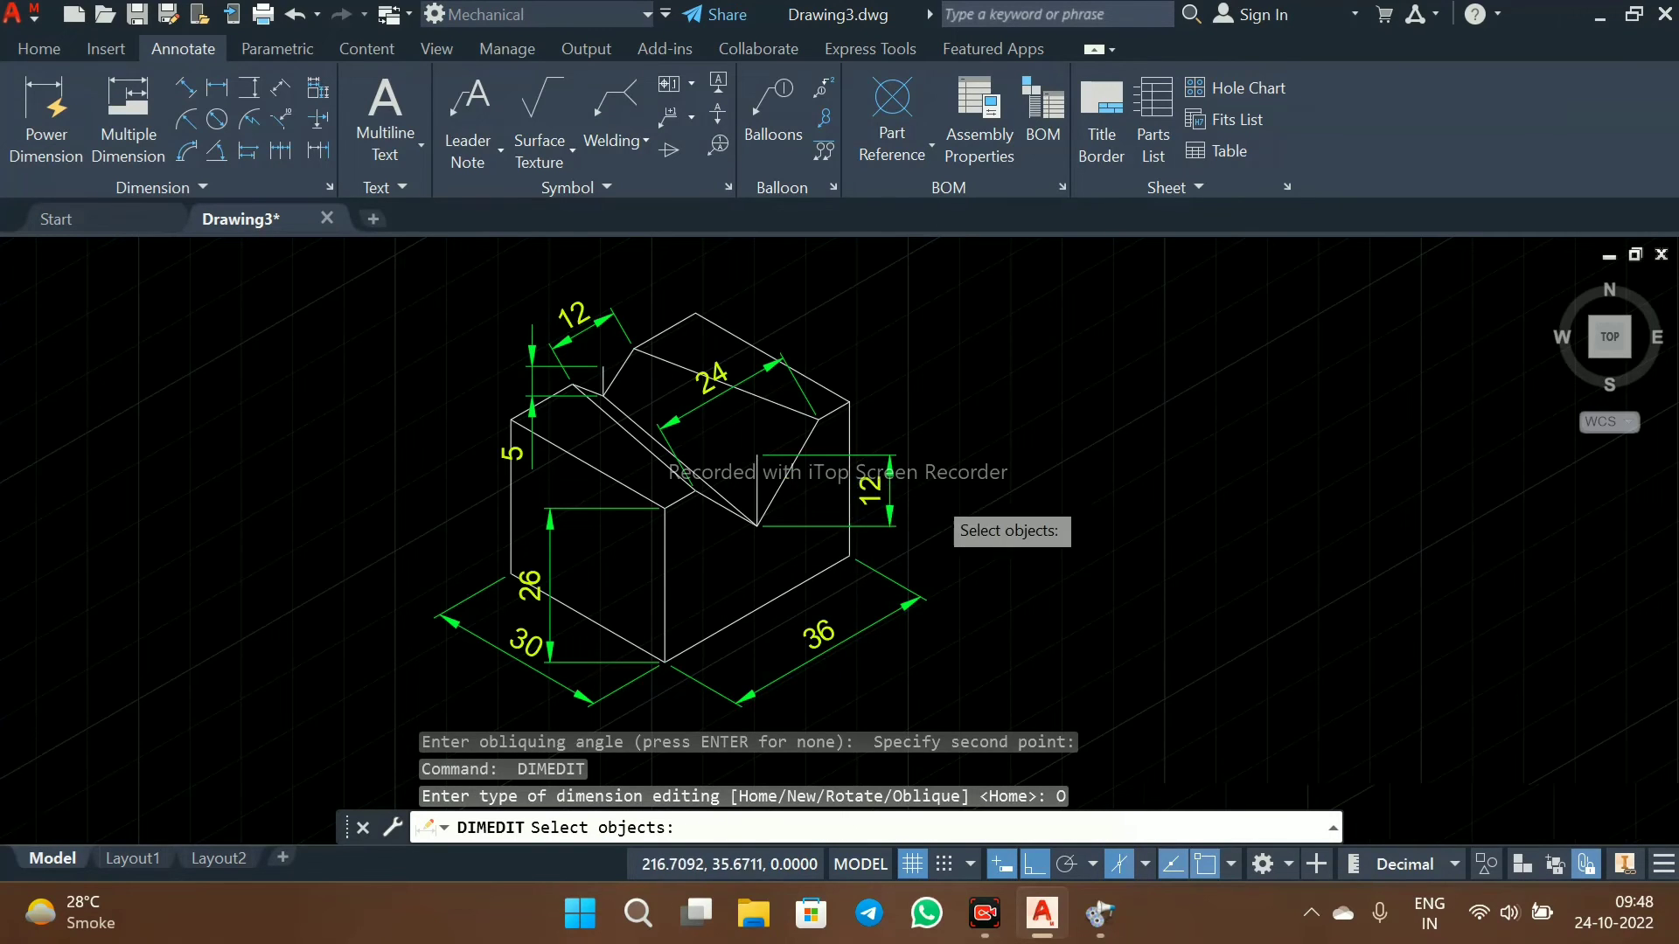
{"action": "scroll", "coordinate": [931, 494], "scroll_direction": "up", "scroll_amount": 2}
{"action": "left_click", "coordinate": [793, 442]}
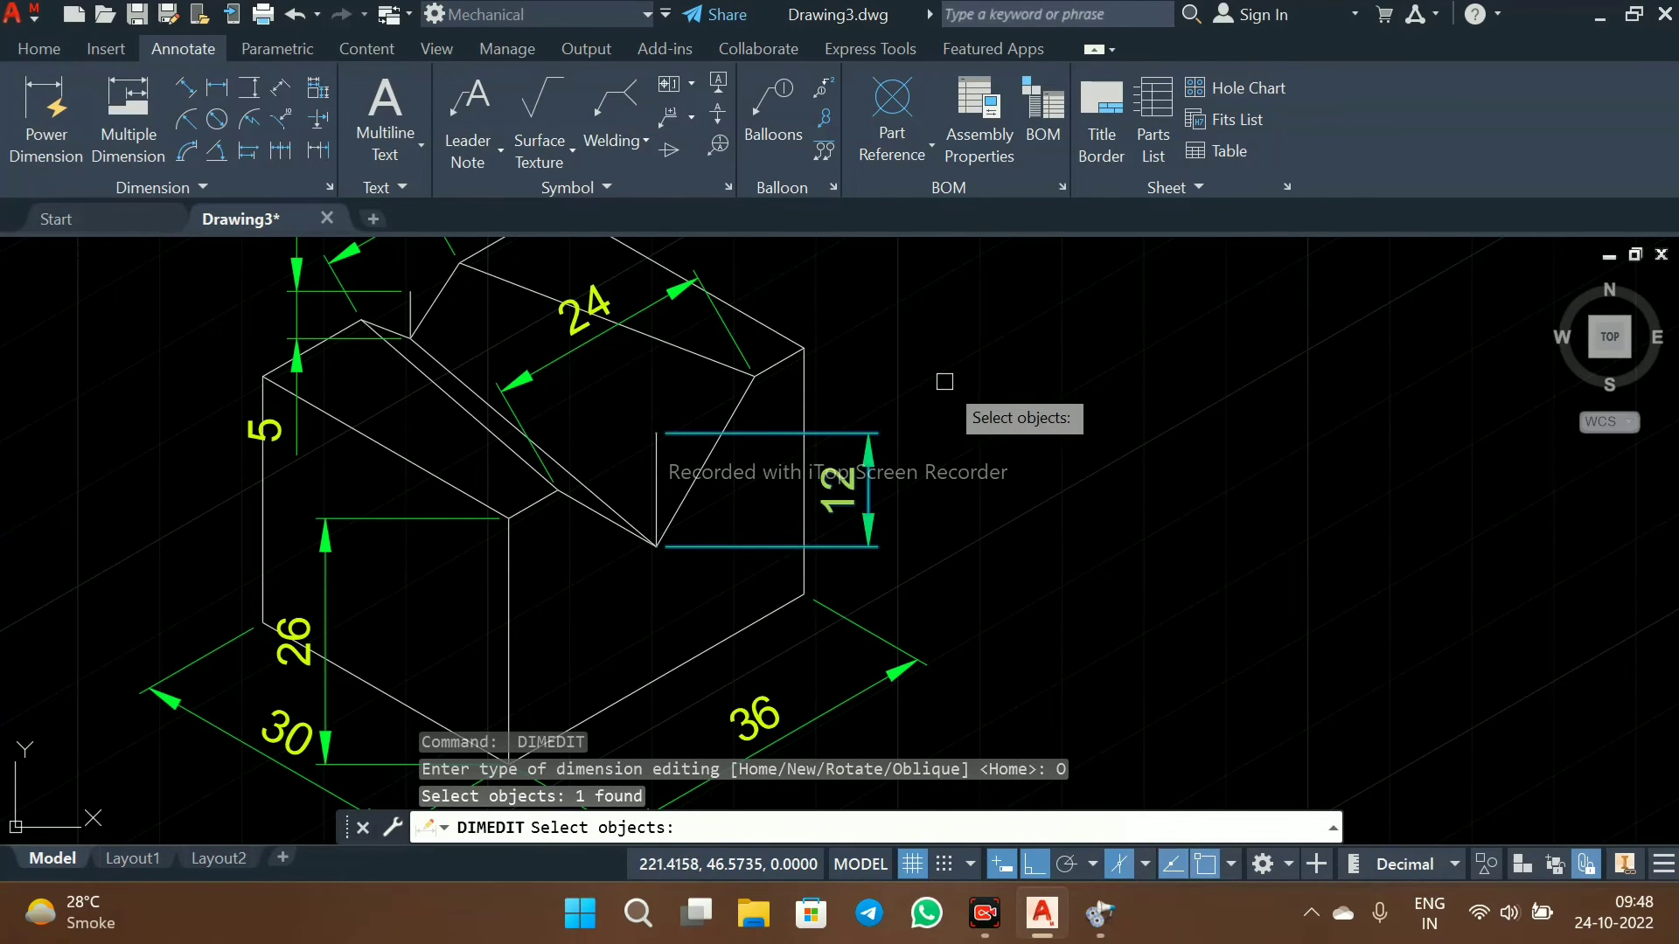
{"action": "key", "text": "Return"}
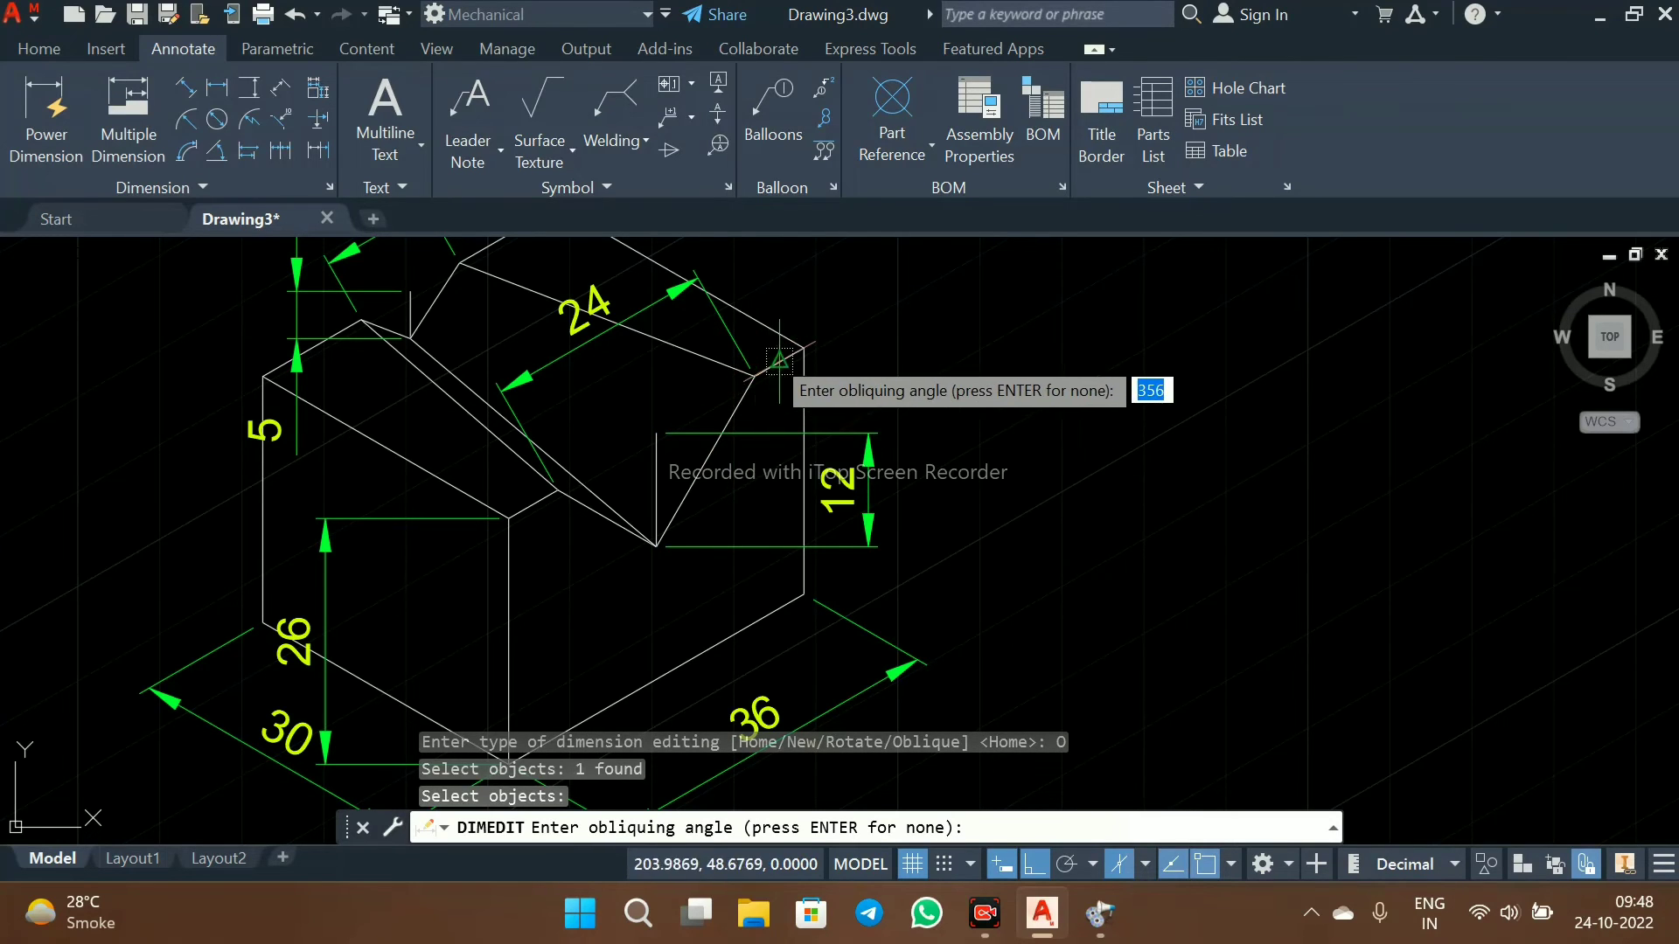
{"action": "left_click", "coordinate": [803, 348]}
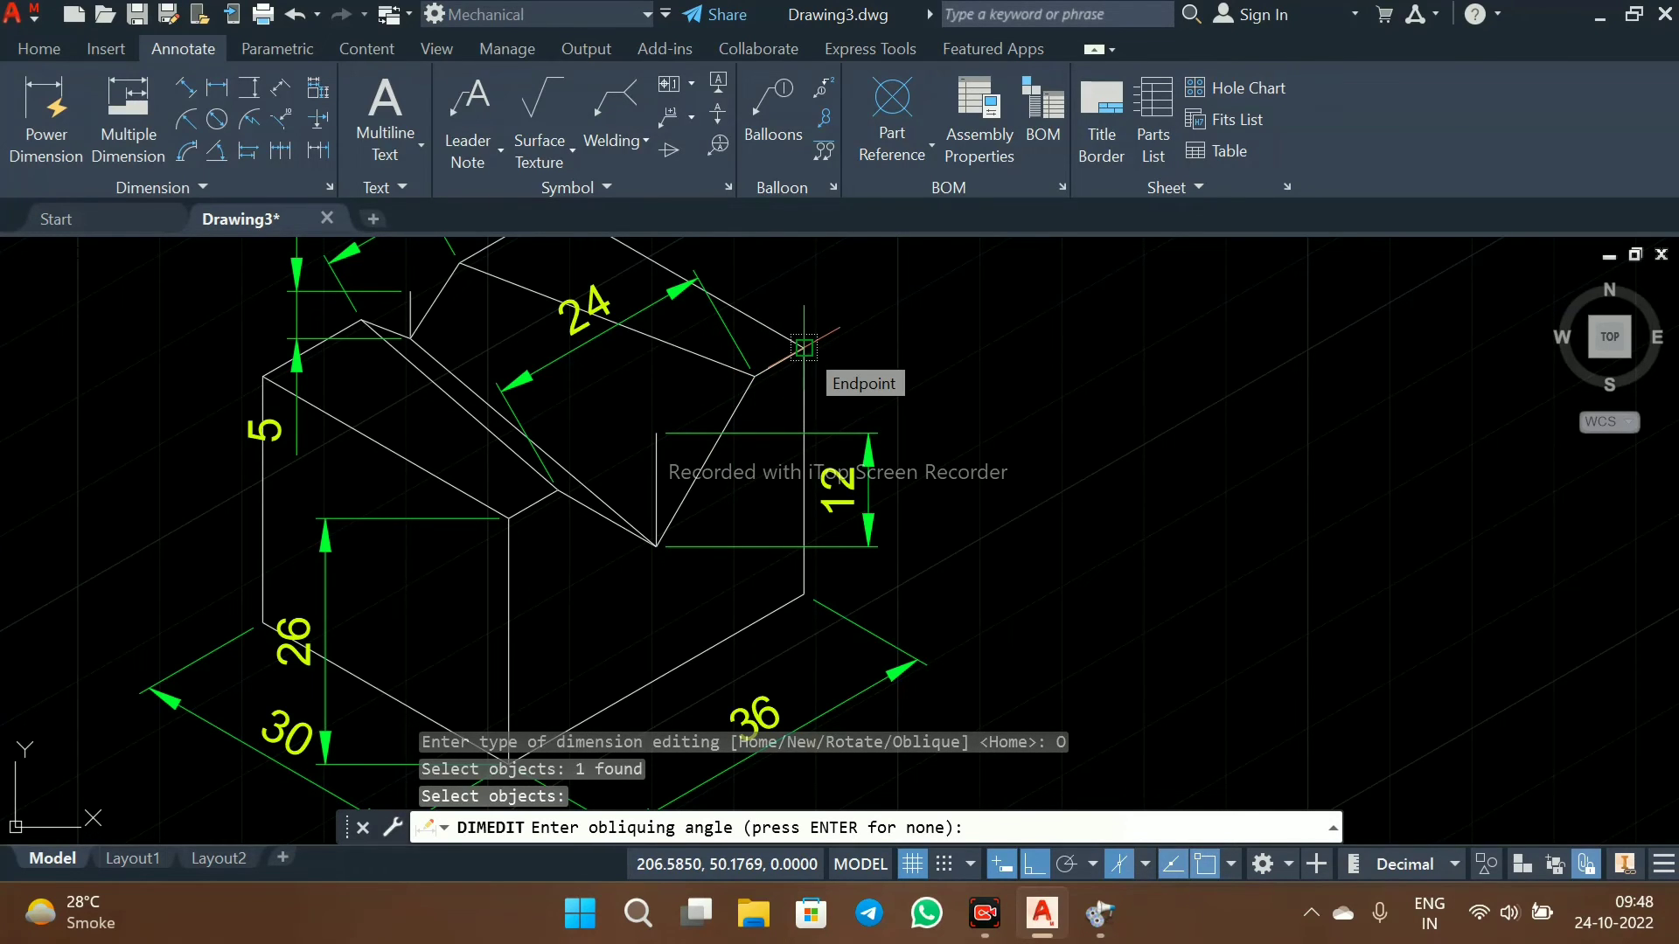
{"action": "left_click", "coordinate": [754, 377]}
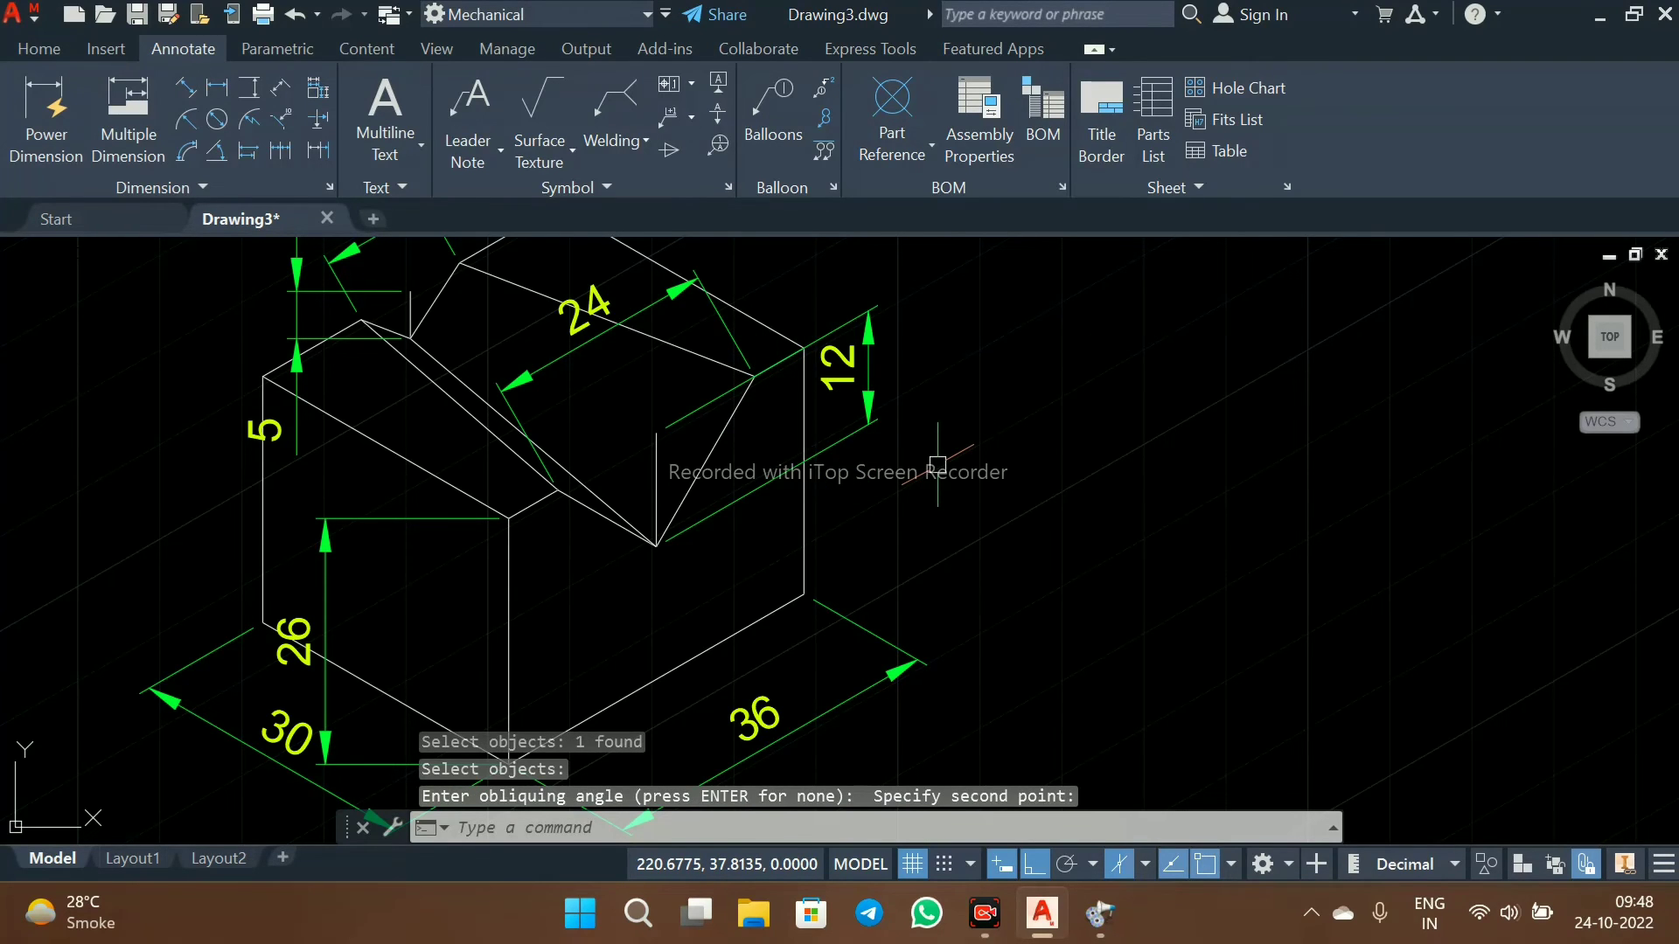
- Oblique the front vertical edge's dimension, picking the angle from that edge's upper end to the adjacent front corner of the notch
{"action": "scroll", "coordinate": [934, 464], "scroll_direction": "down", "scroll_amount": 5}
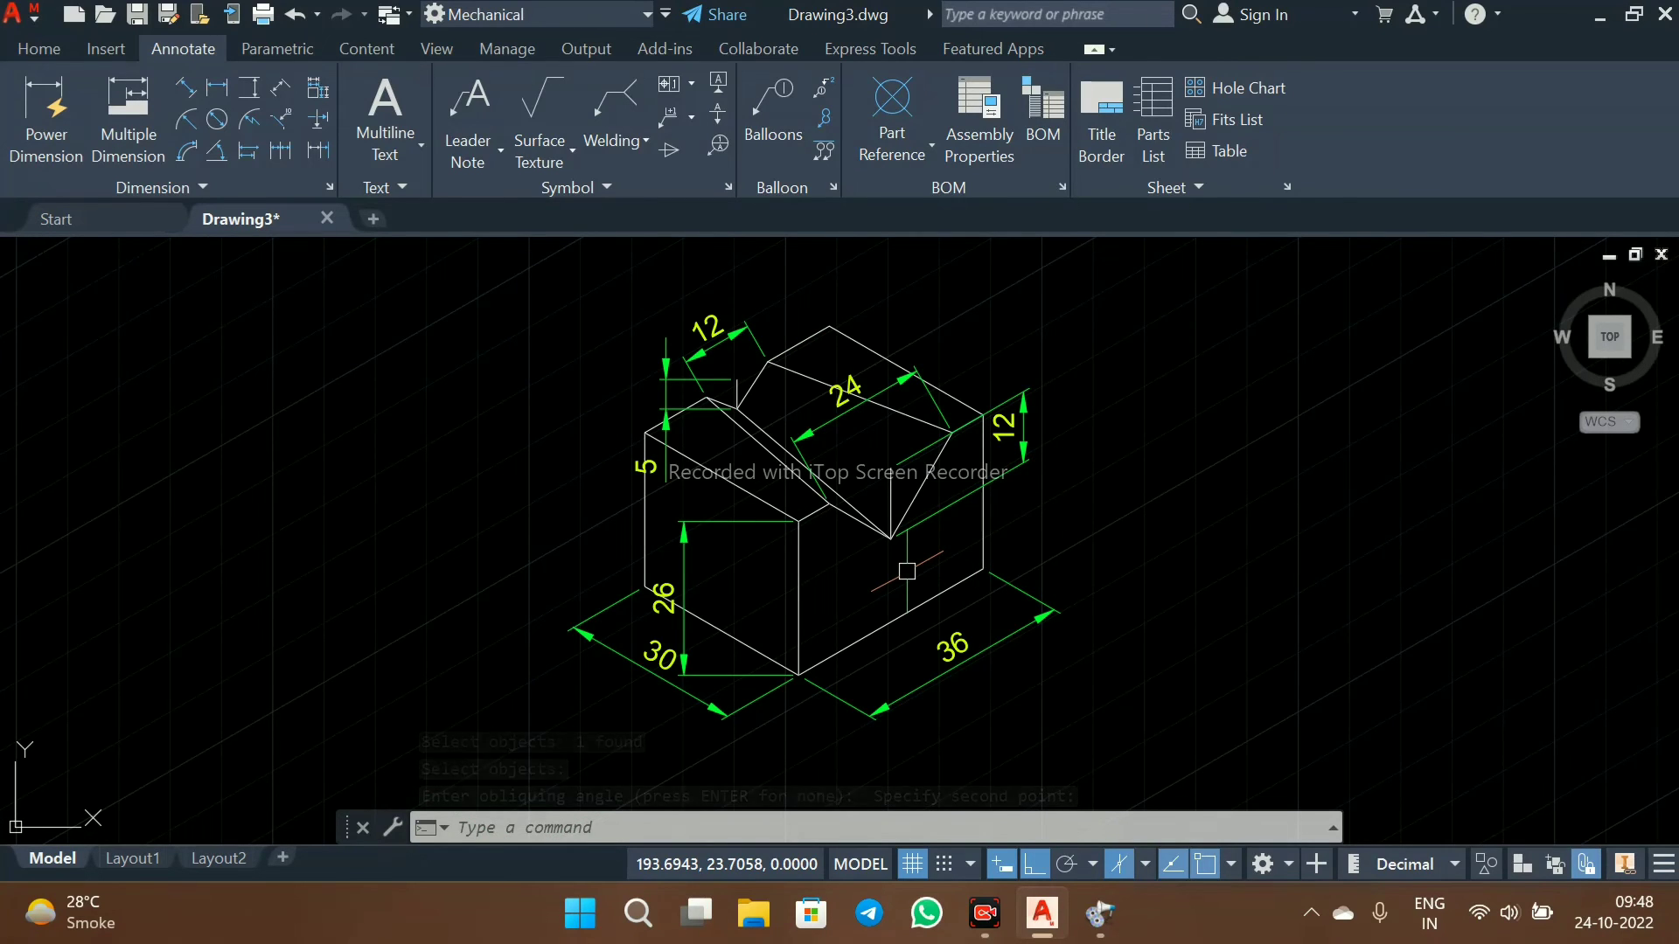
{"action": "key", "text": "Return"}
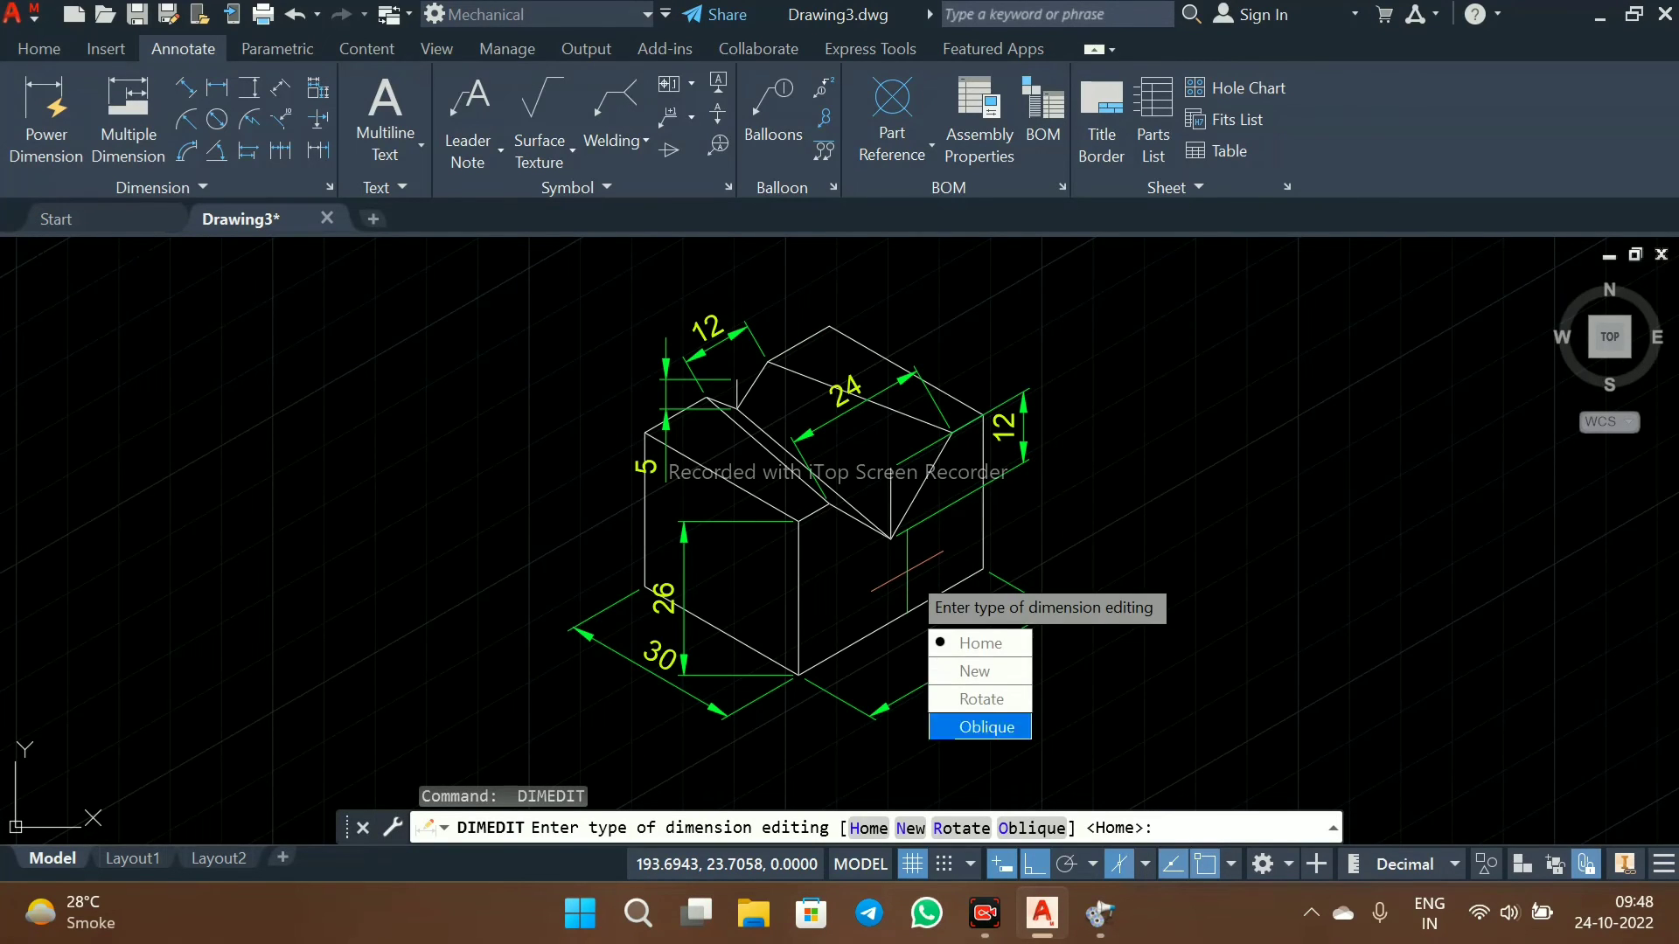
{"action": "key", "text": "Return"}
{"action": "scroll", "coordinate": [874, 564], "scroll_direction": "up", "scroll_amount": 3}
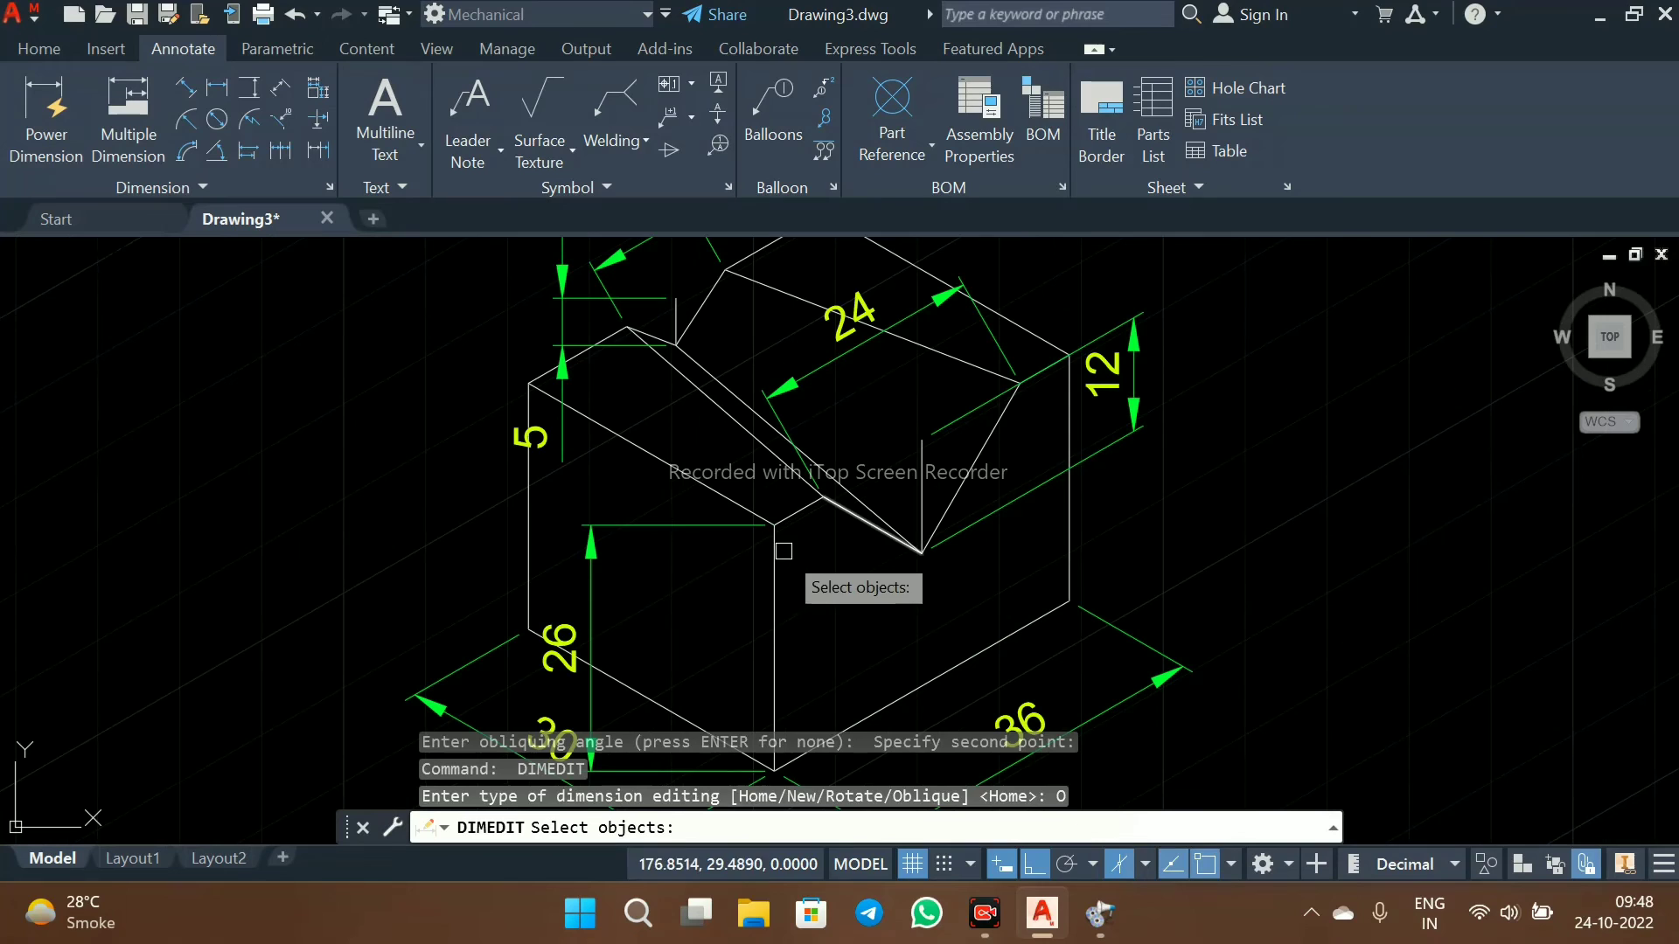
{"action": "left_click", "coordinate": [708, 524]}
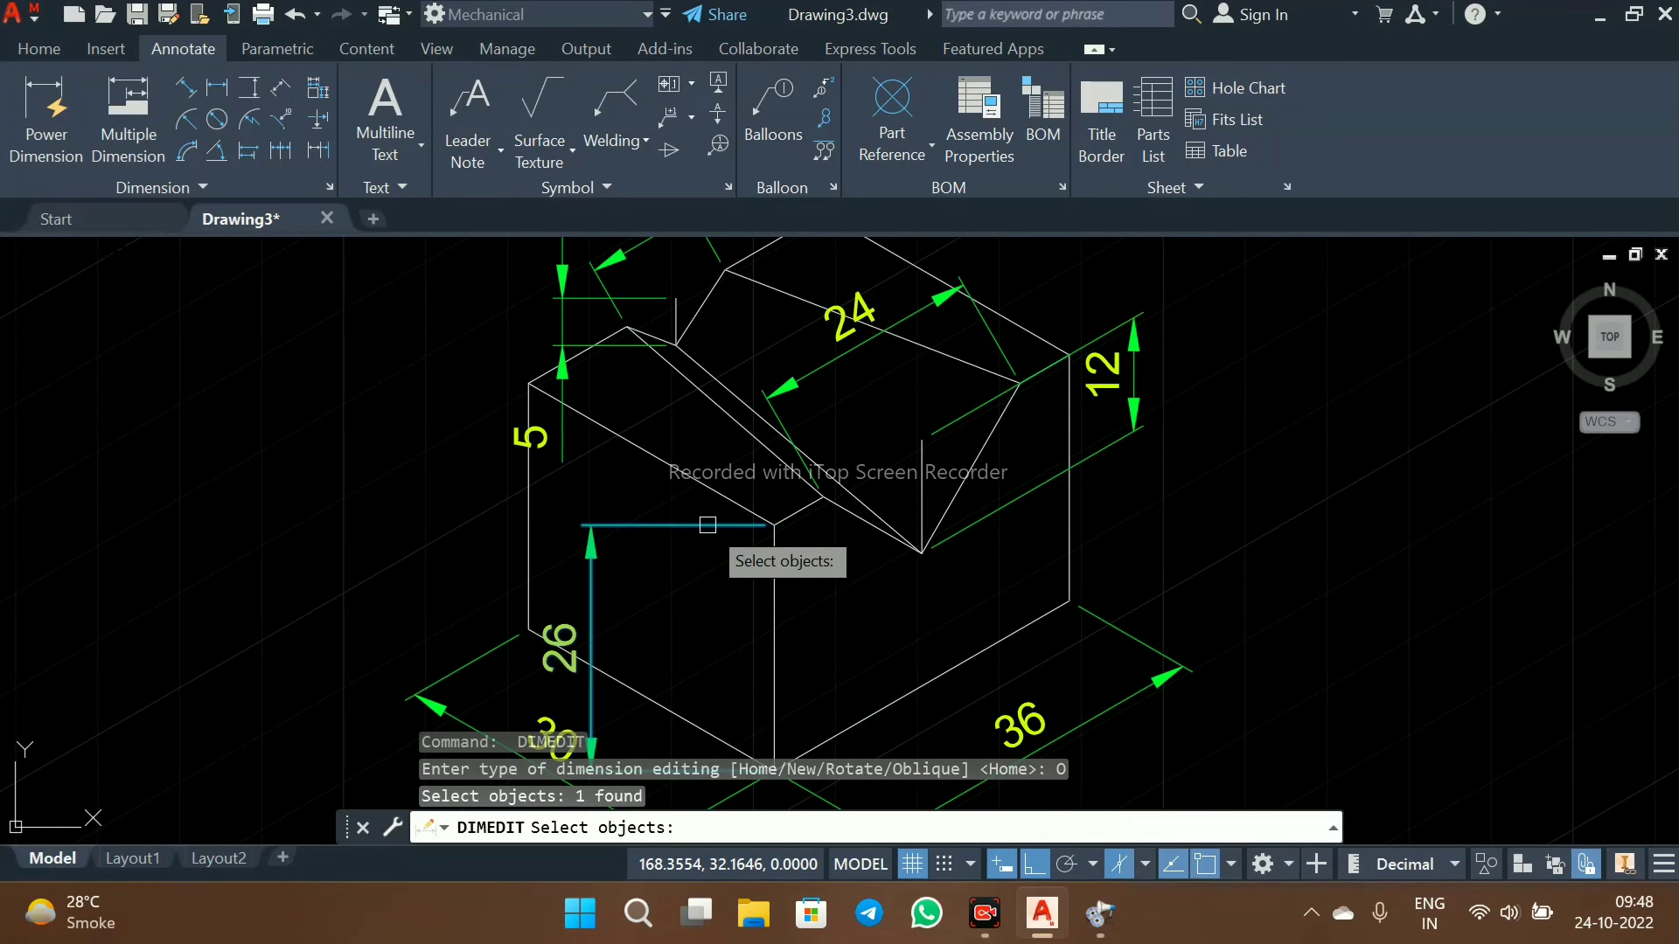
{"action": "middle_click_drag", "start_coordinate": [845, 616], "coordinate": [765, 525]}
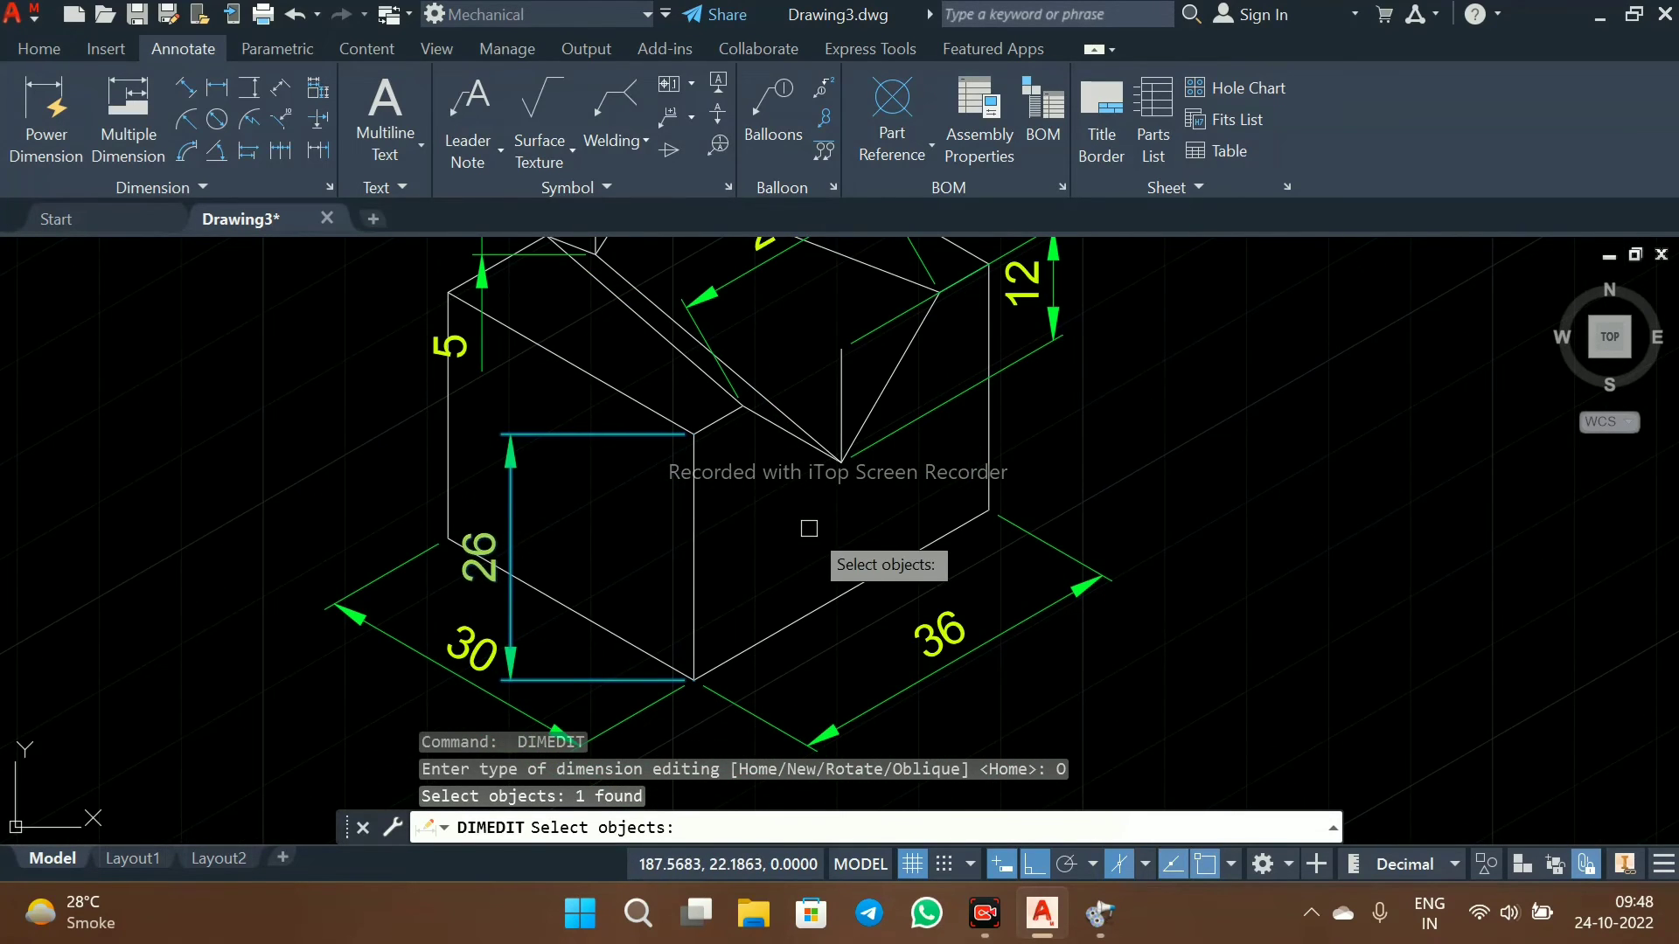
{"action": "key", "text": "Return"}
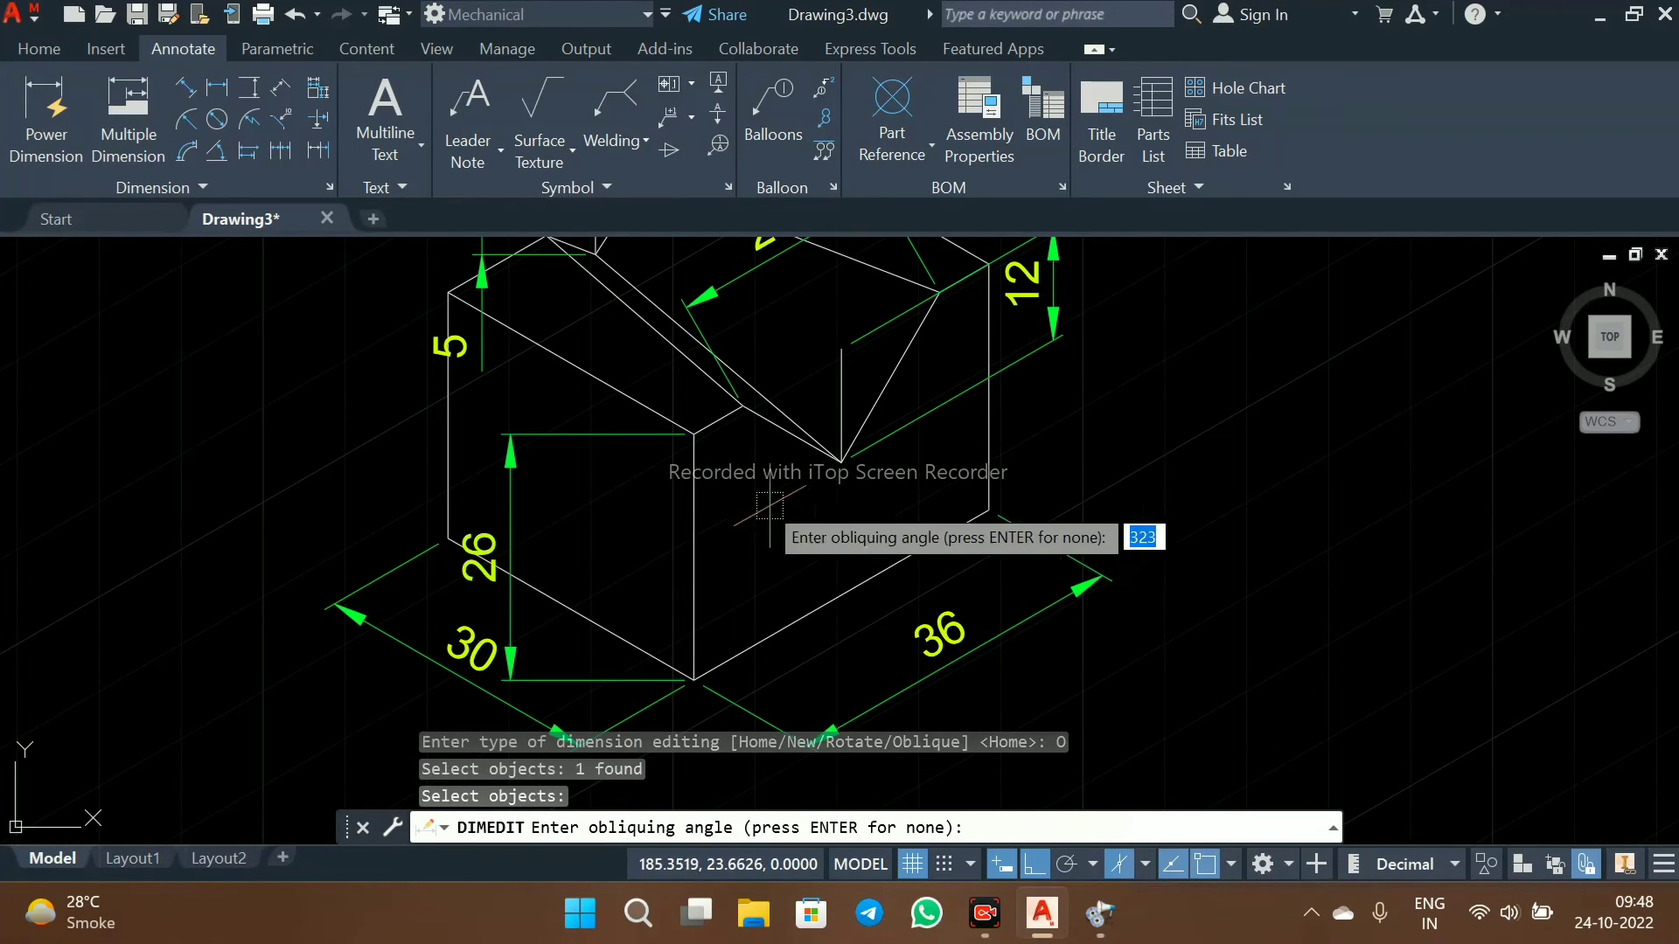
{"action": "left_click", "coordinate": [693, 435]}
{"action": "left_click", "coordinate": [743, 403]}
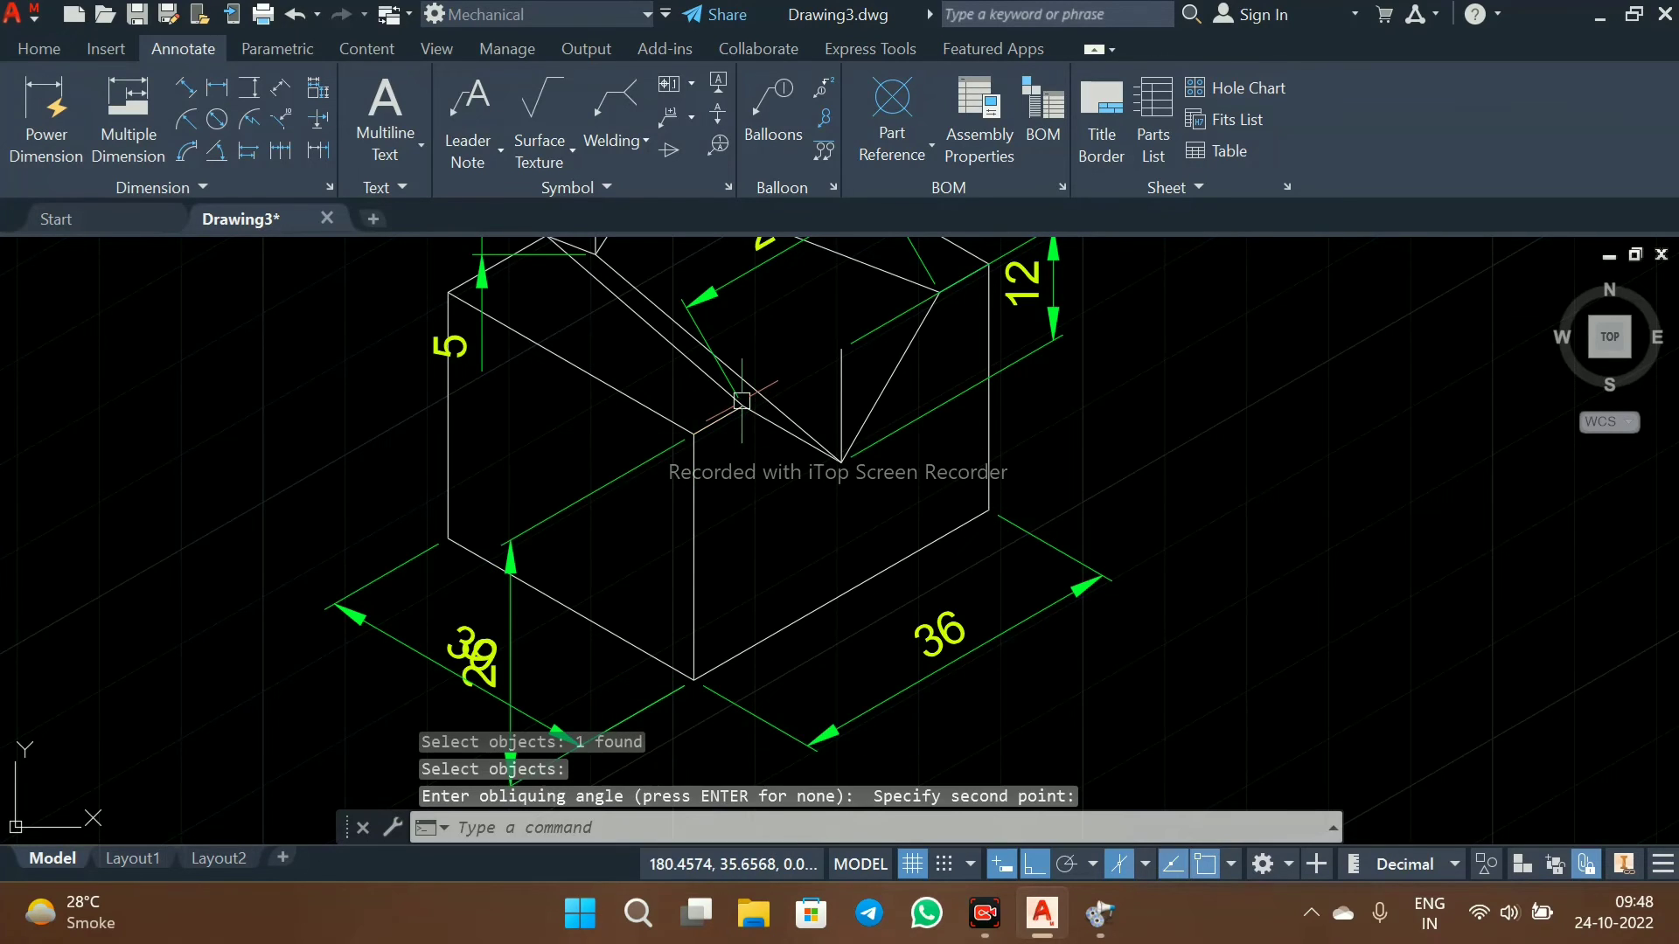
- Stretch the front vertical edge's dimension line closer to the edge, clear of the left face's bottom-edge dimension text, and clear the selection
{"action": "scroll", "coordinate": [629, 586], "scroll_direction": "up", "scroll_amount": 2}
{"action": "scroll", "coordinate": [581, 570], "scroll_direction": "down", "scroll_amount": 2}
{"action": "left_click", "coordinate": [534, 522]}
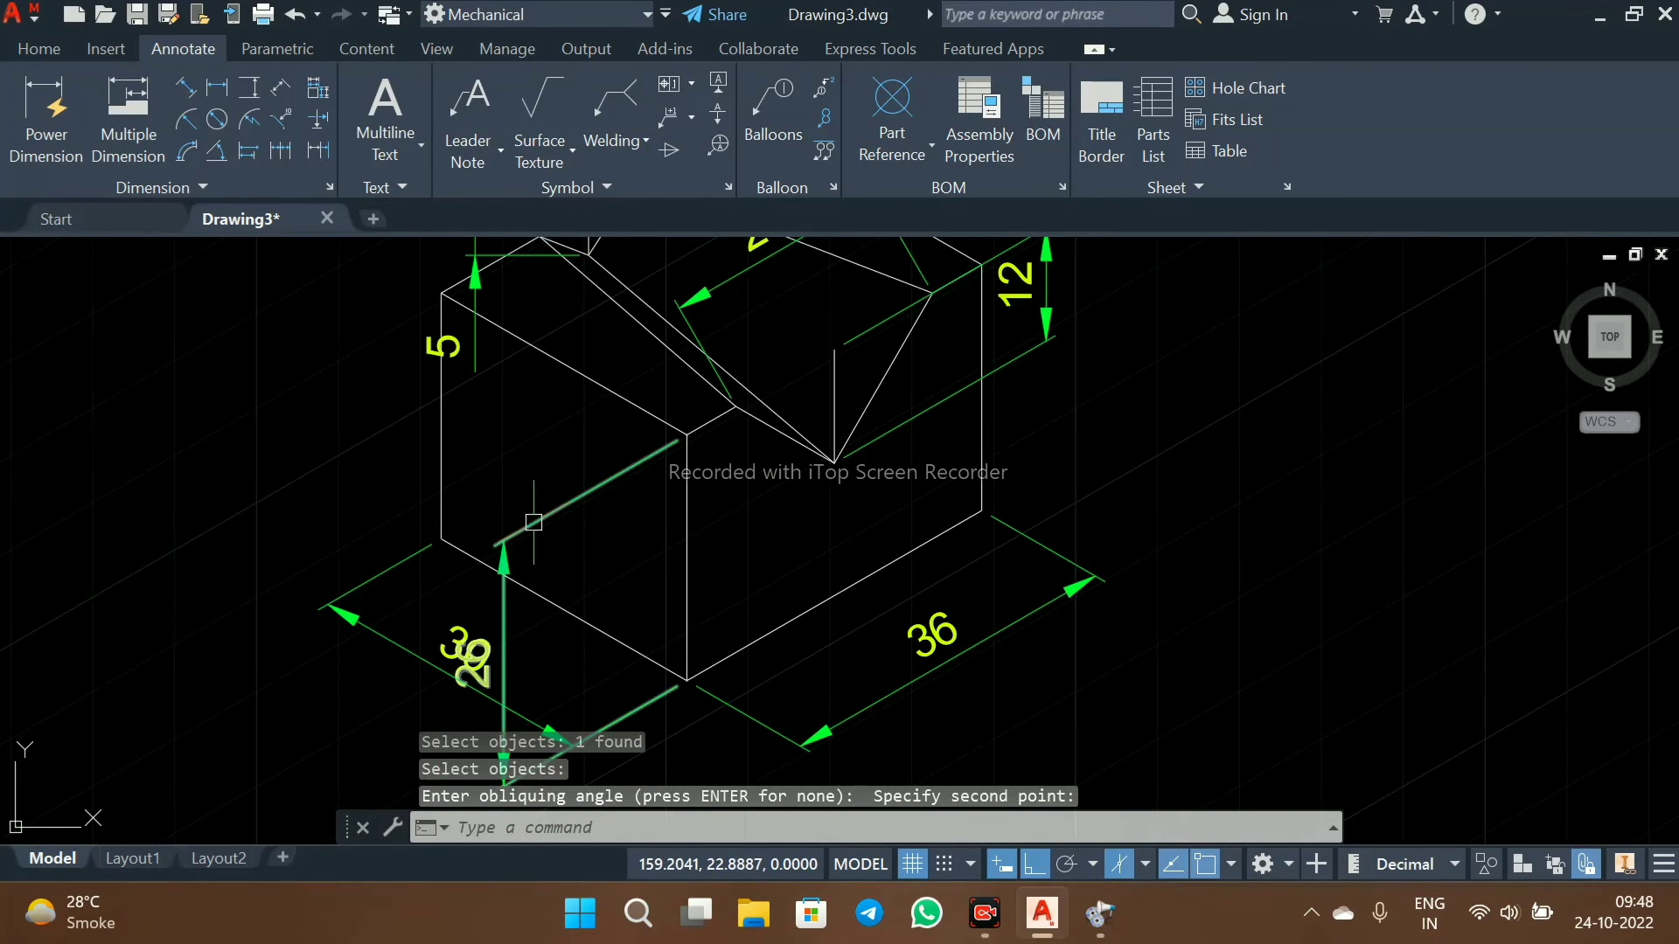
{"action": "scroll", "coordinate": [533, 522], "scroll_direction": "down", "scroll_amount": 4}
{"action": "scroll", "coordinate": [517, 556], "scroll_direction": "up", "scroll_amount": 5}
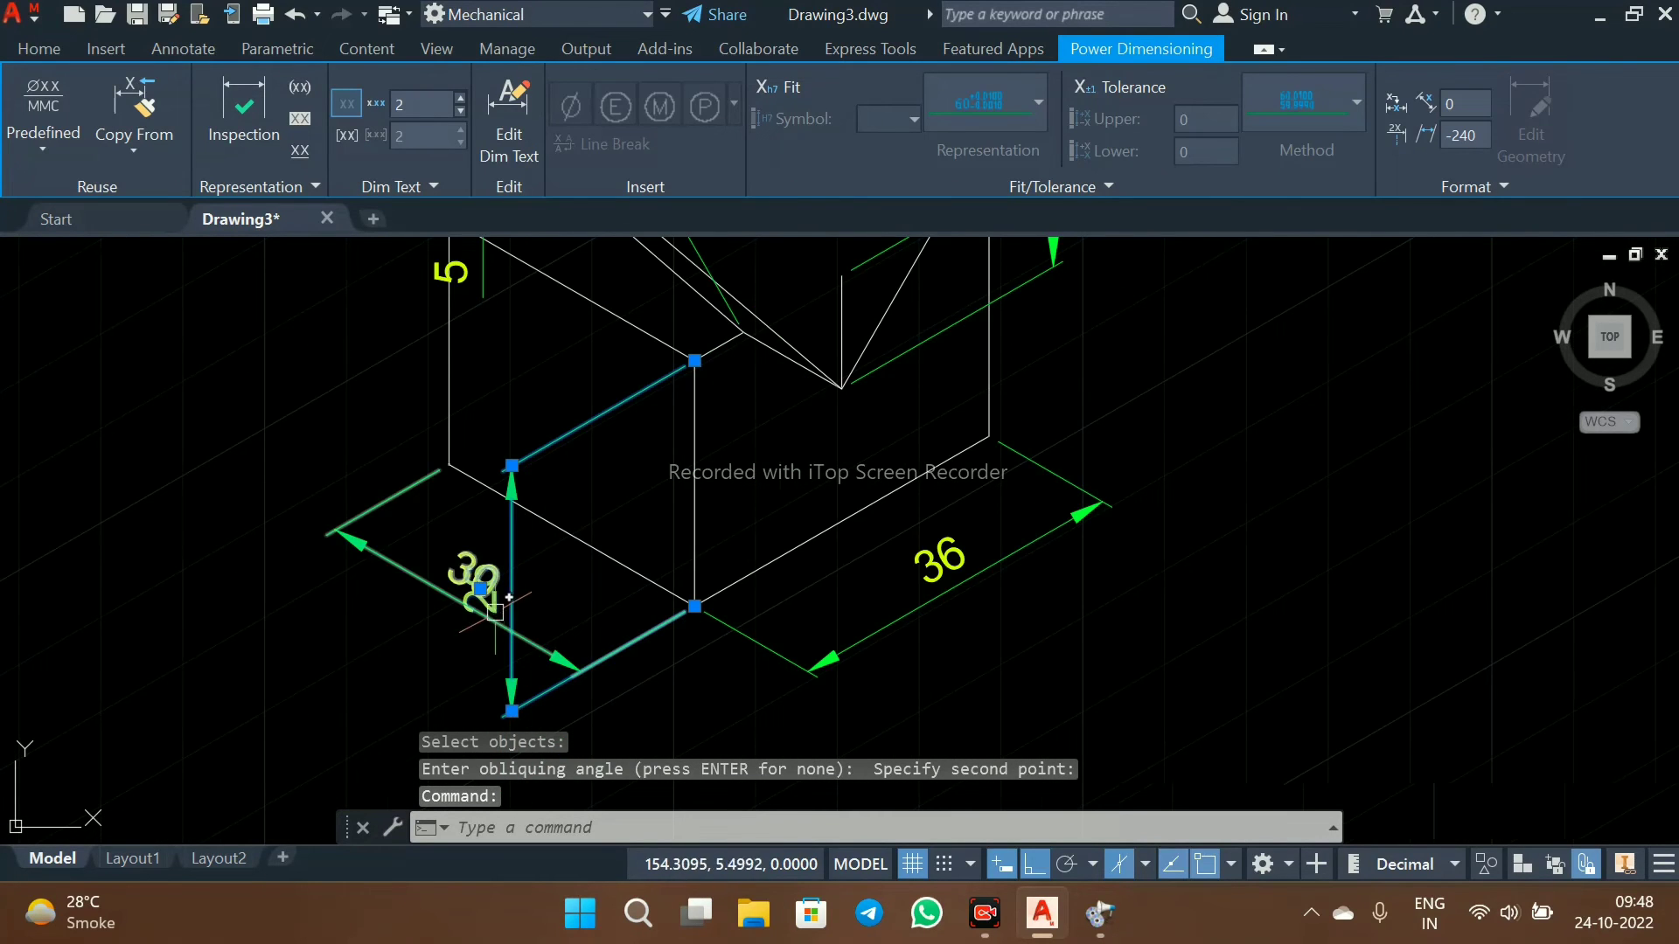
{"action": "scroll", "coordinate": [485, 559], "scroll_direction": "up", "scroll_amount": 2}
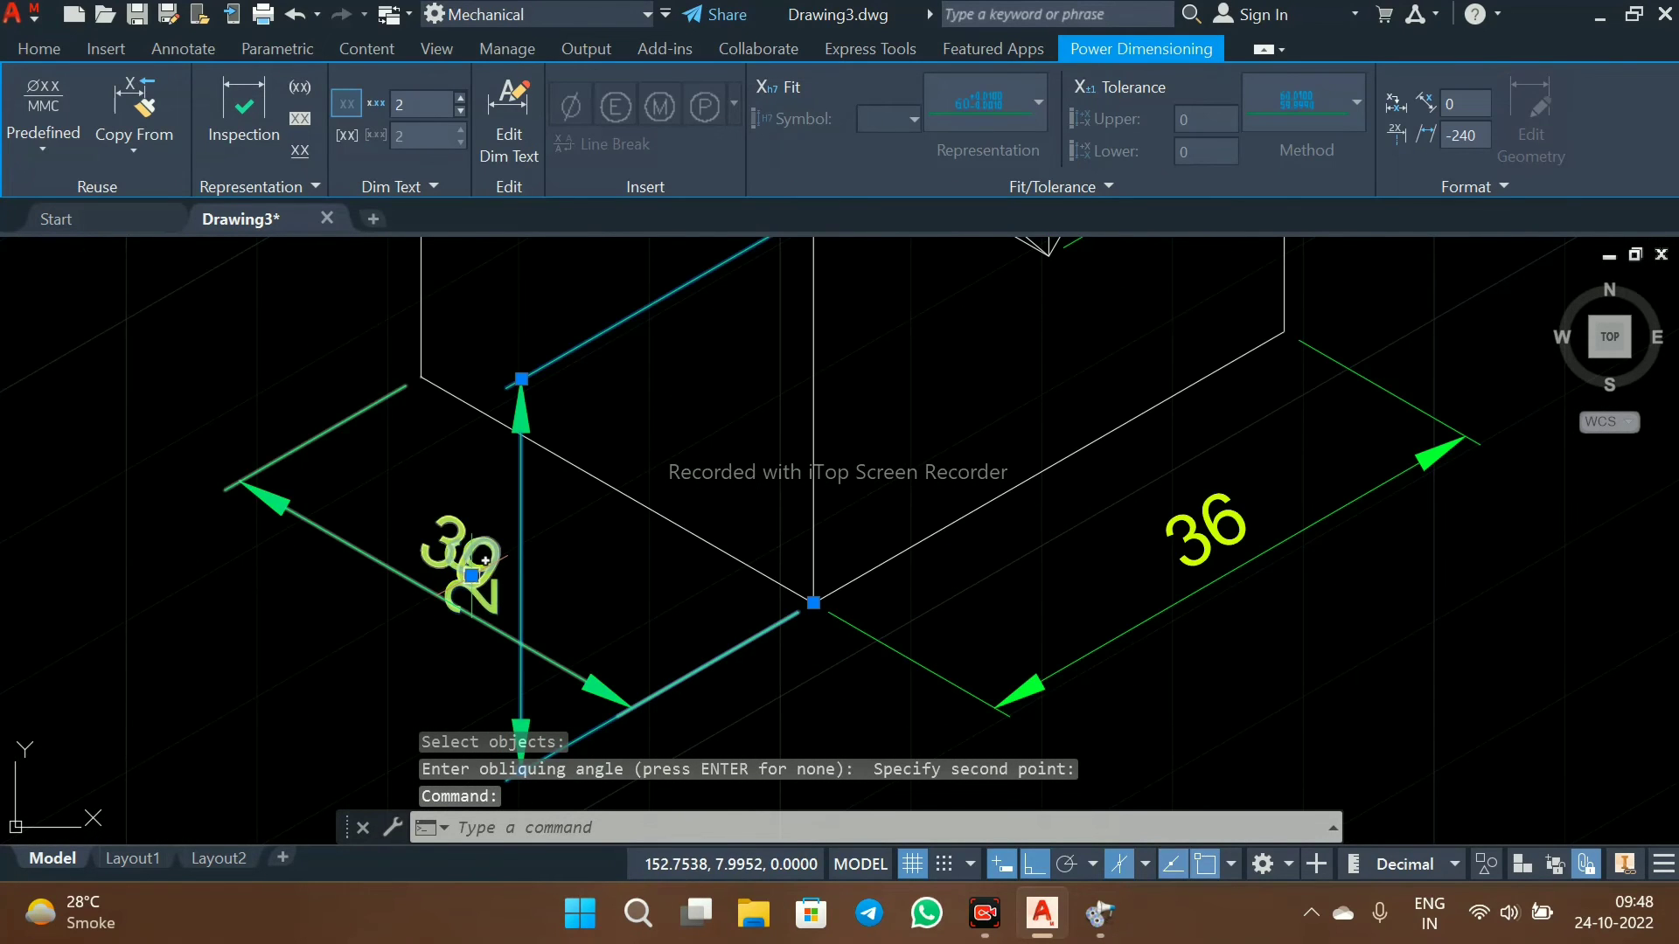
{"action": "left_click", "coordinate": [521, 378]}
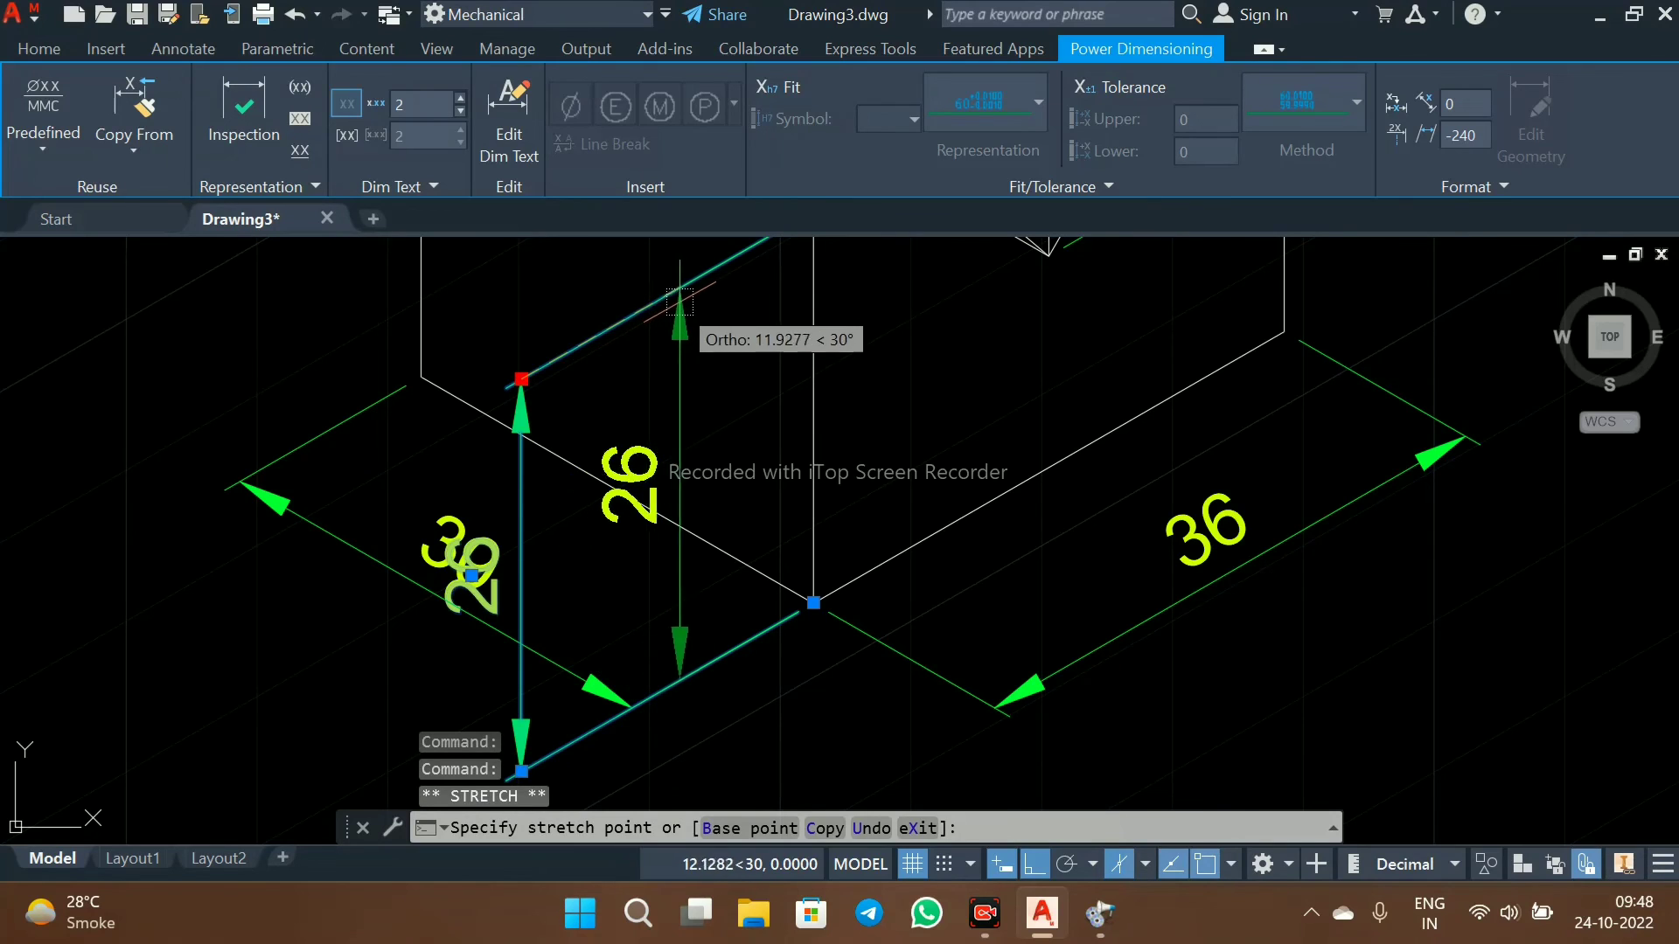
{"action": "left_click", "coordinate": [769, 412]}
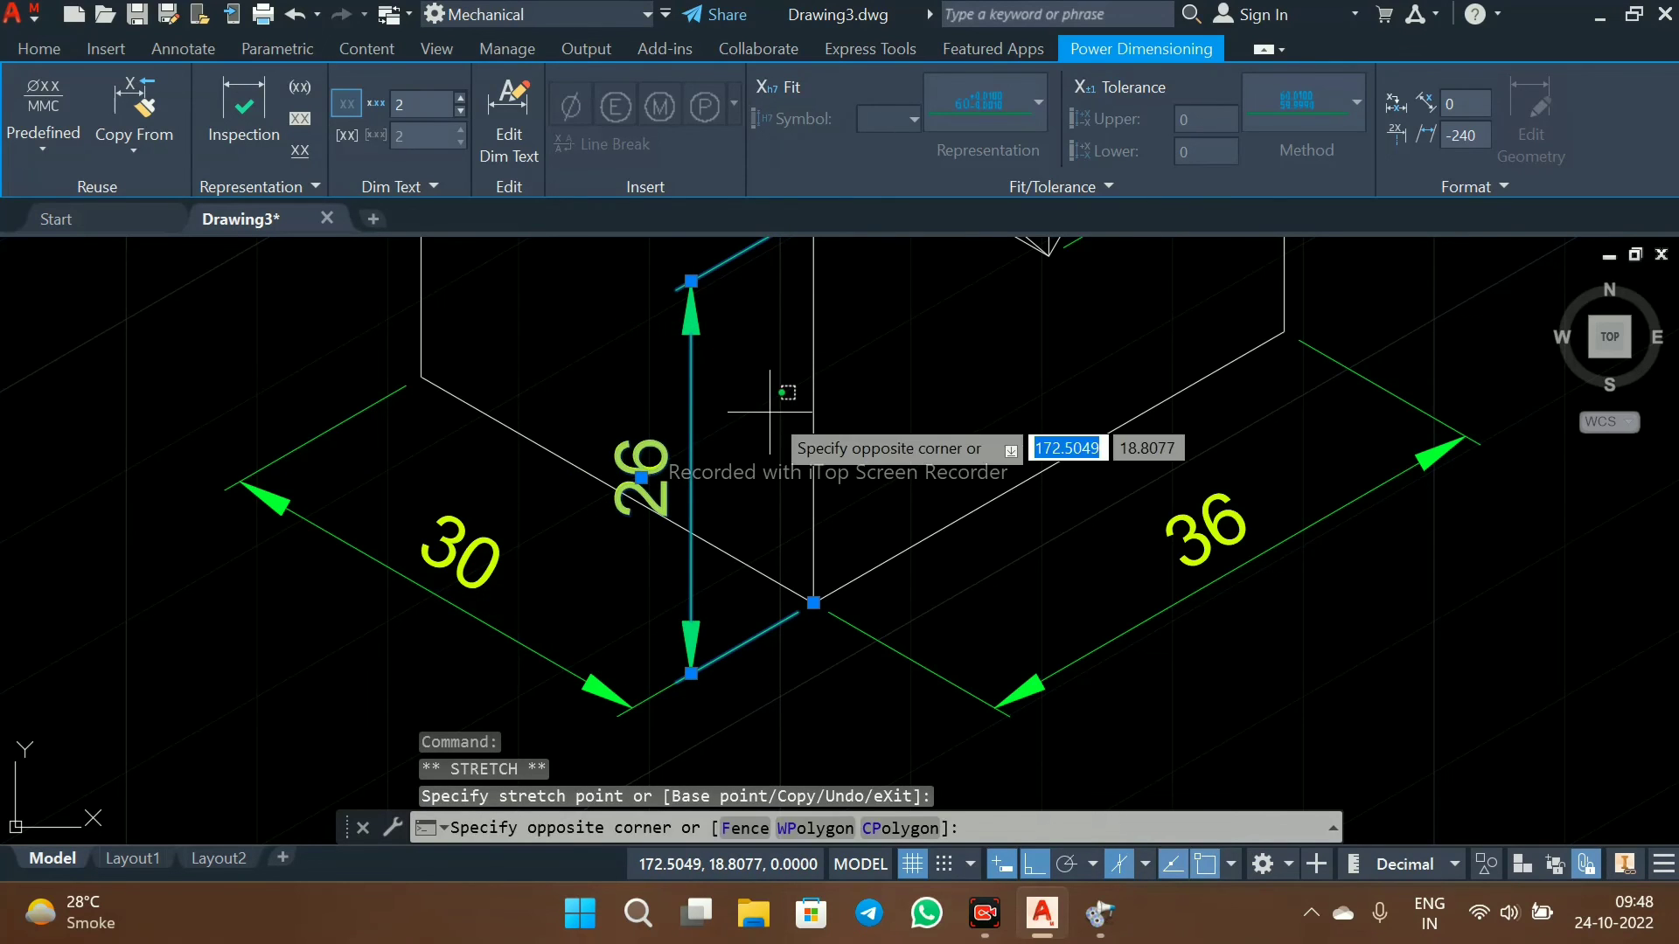
{"action": "key", "text": "Escape"}
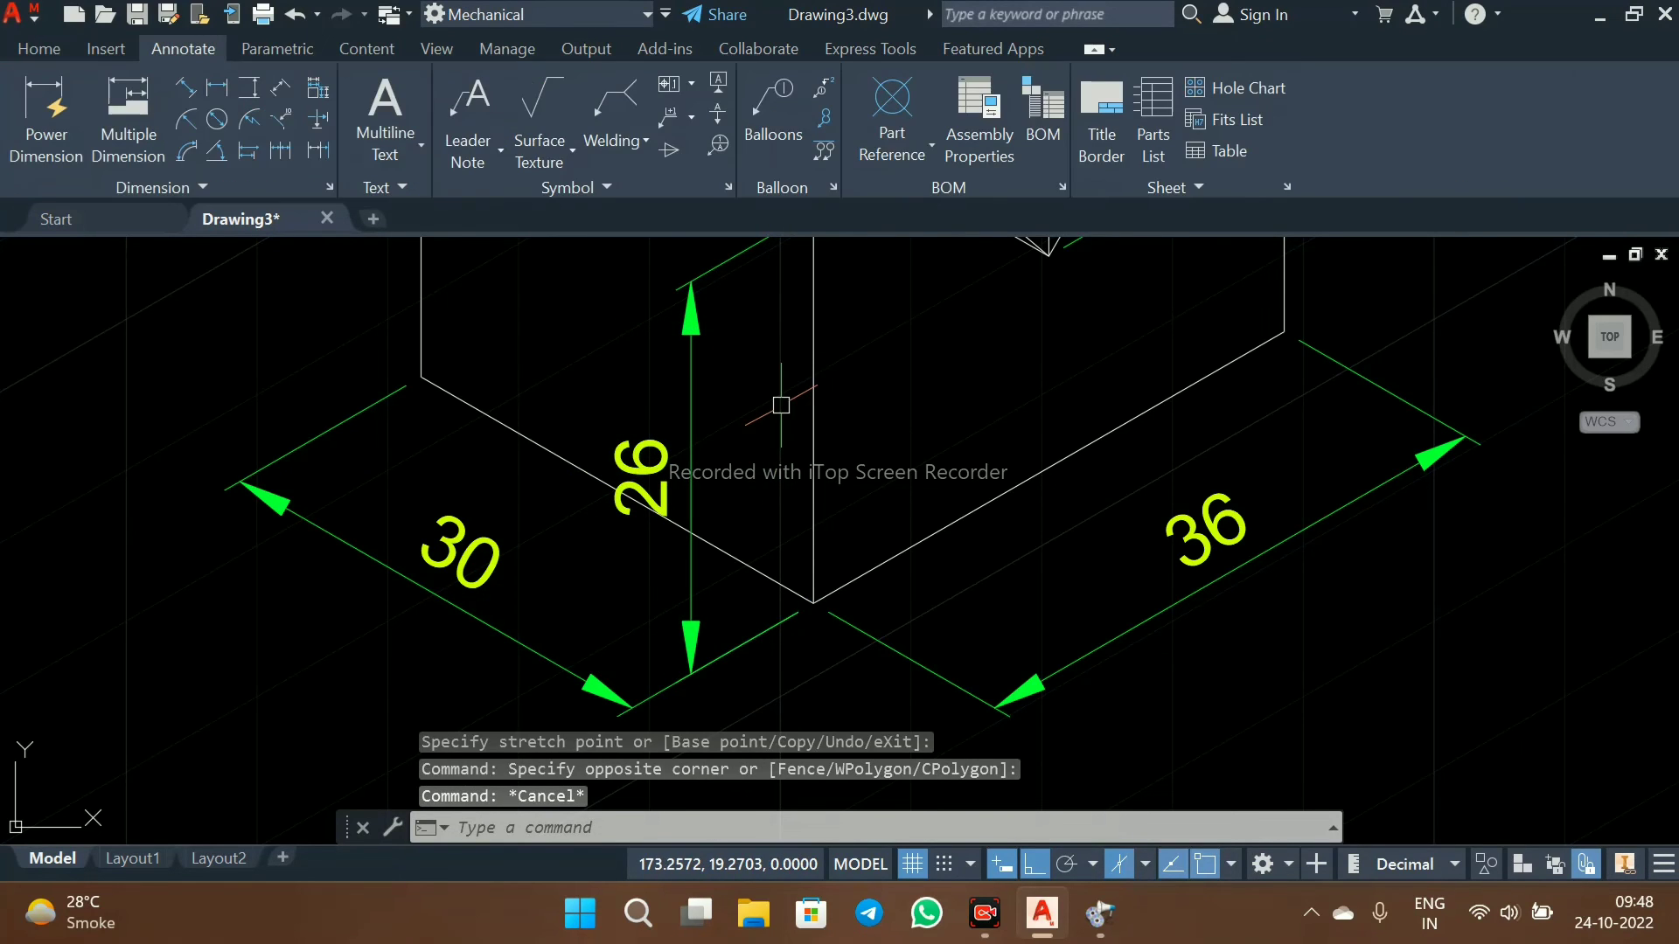
- Oblique the front notch-width dimension, picking the angle from the top face's outer right corner to its rearmost corner
{"action": "middle_click_drag", "start_coordinate": [784, 407], "coordinate": [791, 514]}
{"action": "scroll", "coordinate": [790, 513], "scroll_direction": "down", "scroll_amount": 4}
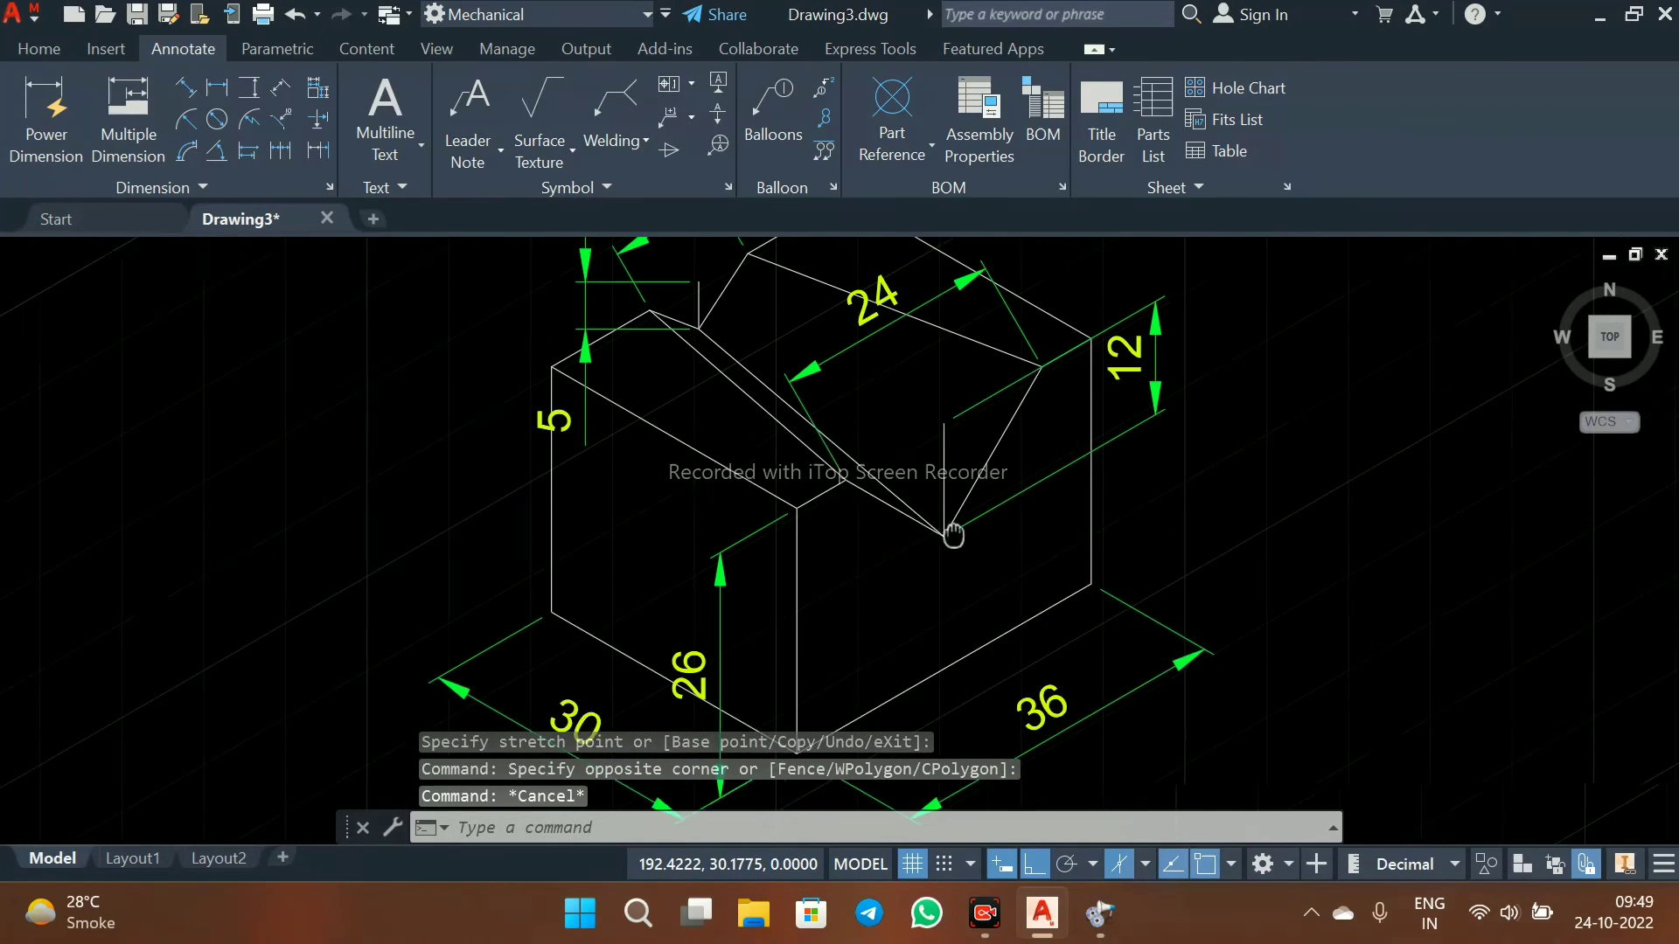
{"action": "scroll", "coordinate": [901, 420], "scroll_direction": "down", "scroll_amount": 2}
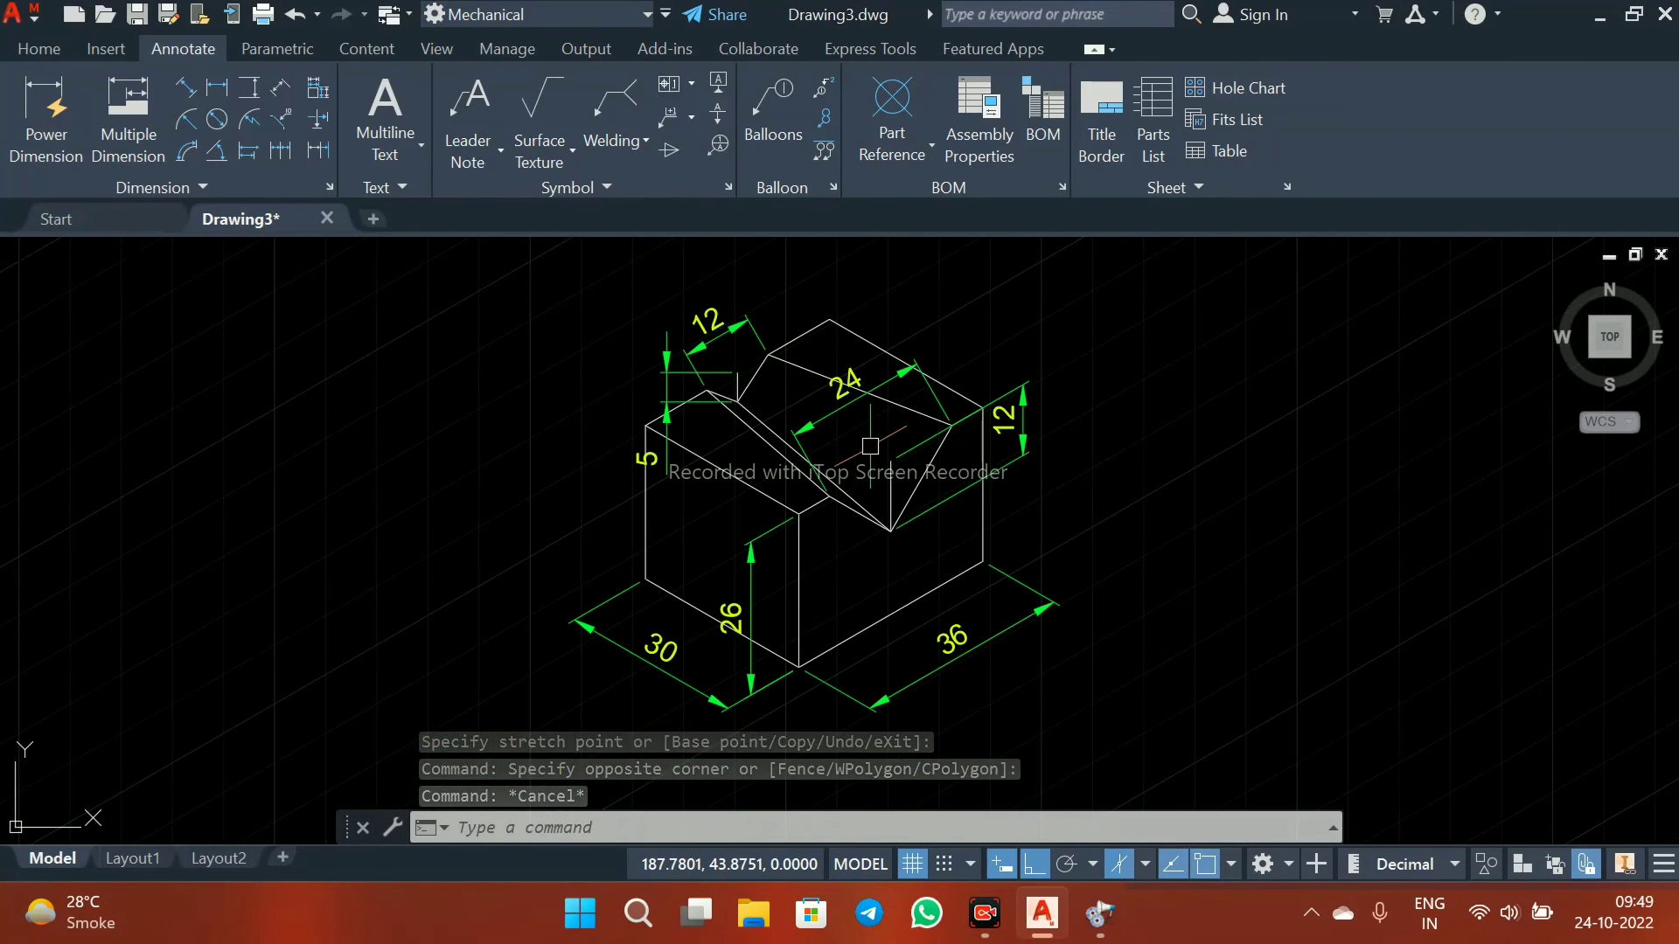
{"action": "key", "text": "space"}
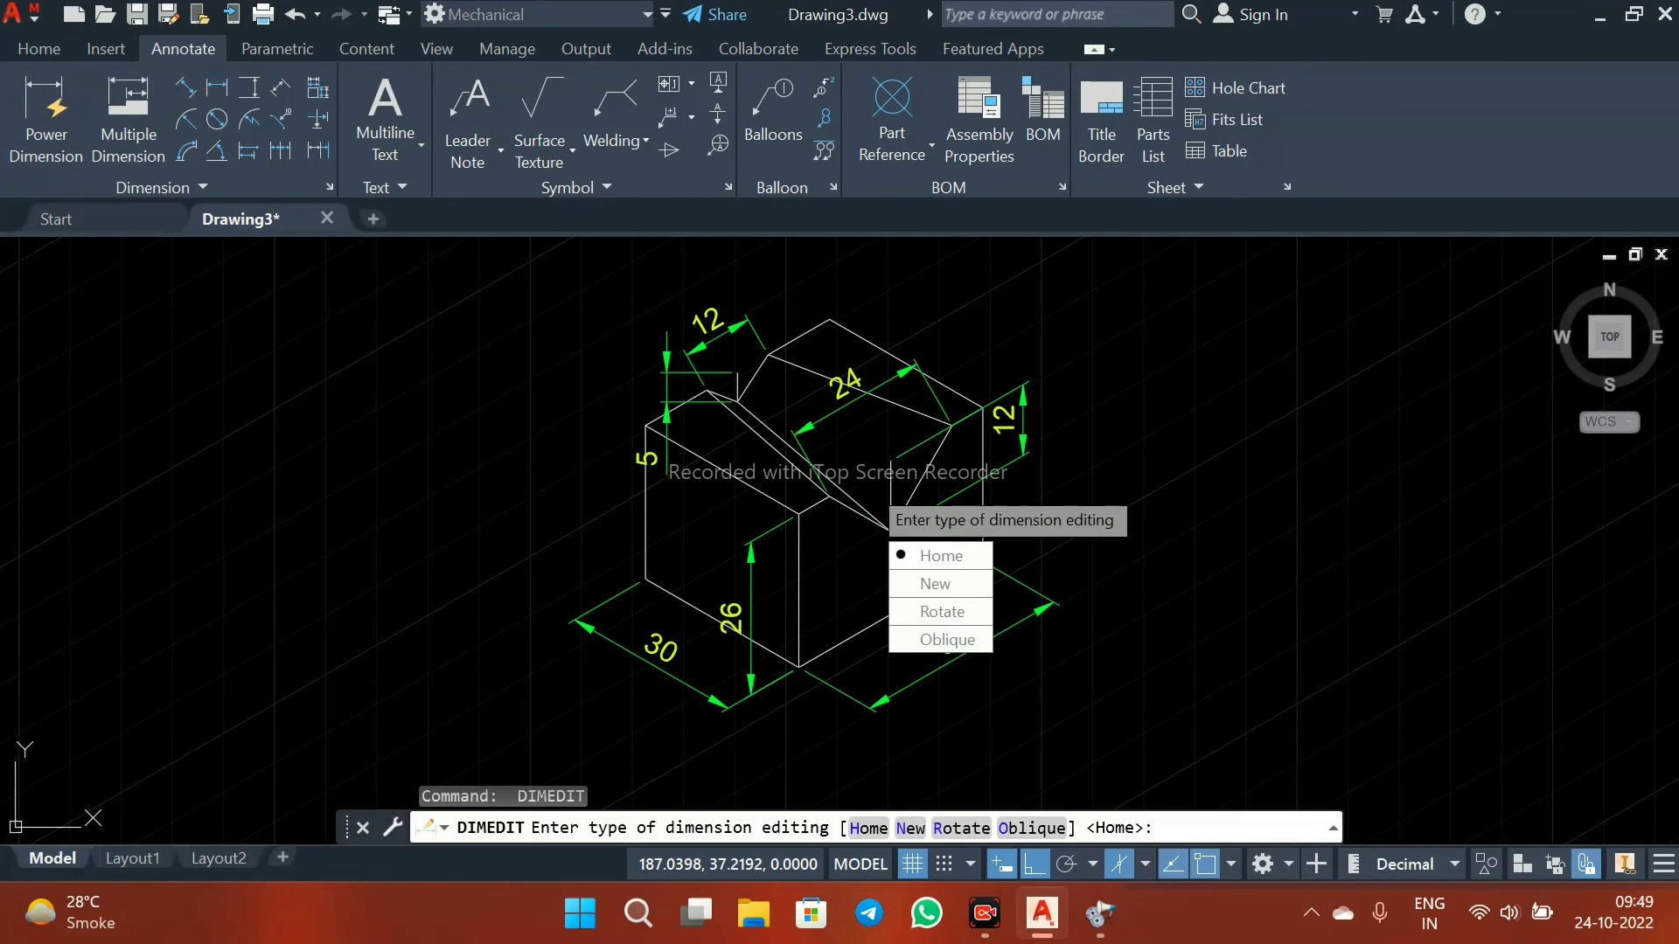
{"action": "key", "text": "Down"}
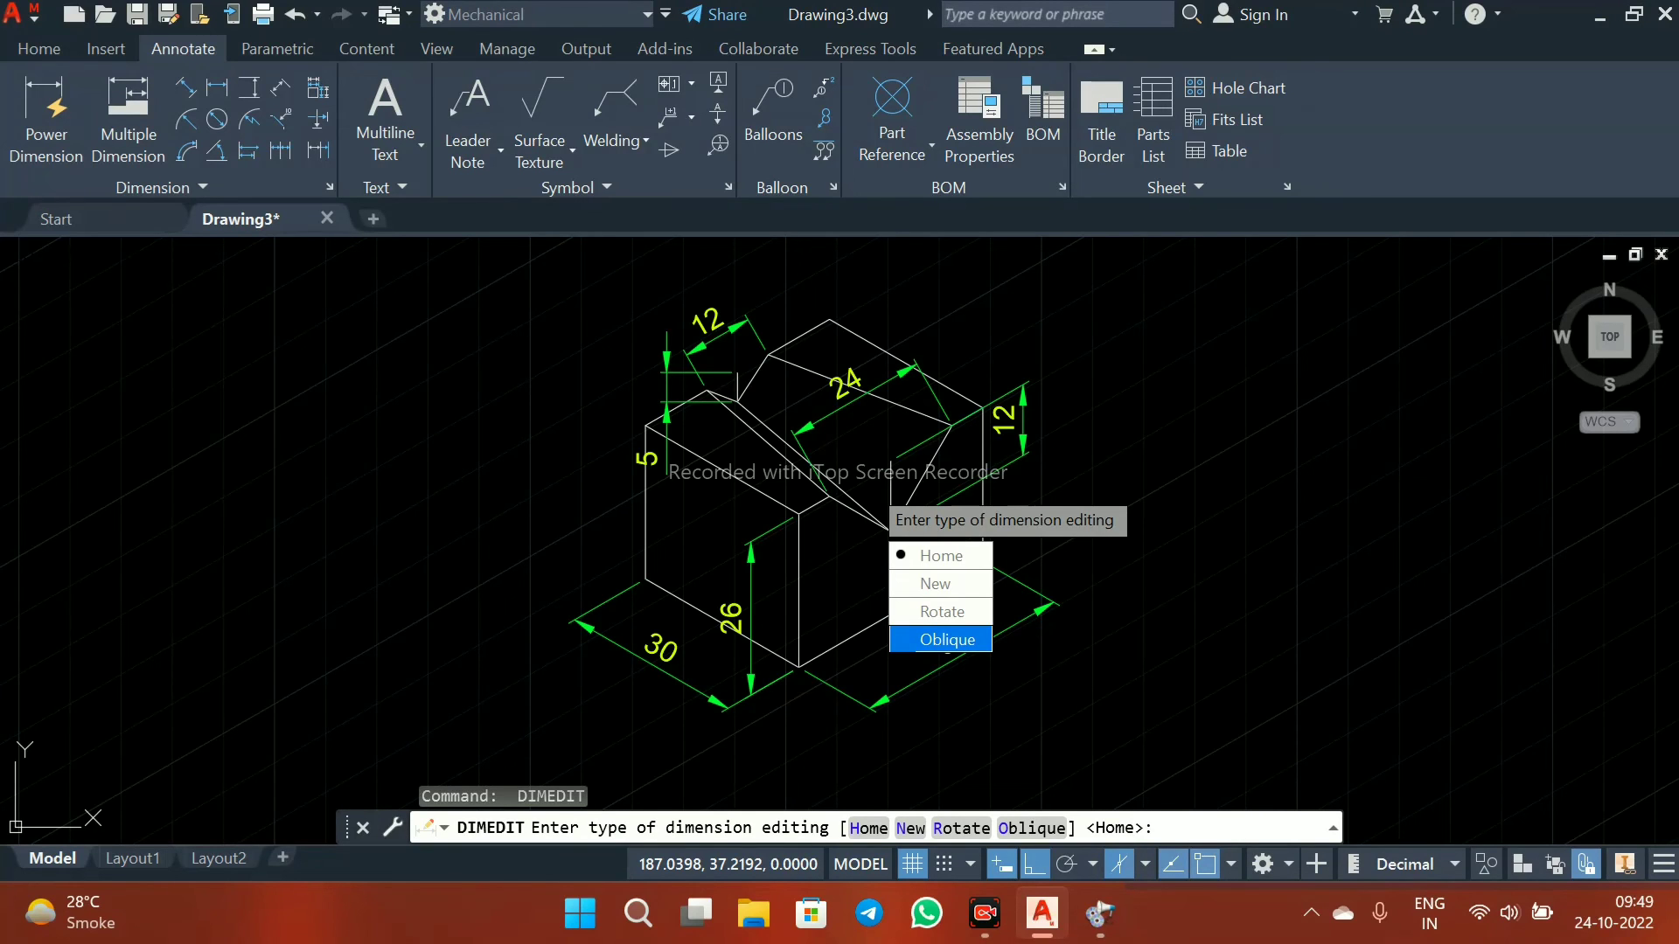
{"action": "key", "text": "Return"}
{"action": "scroll", "coordinate": [840, 390], "scroll_direction": "up", "scroll_amount": 2}
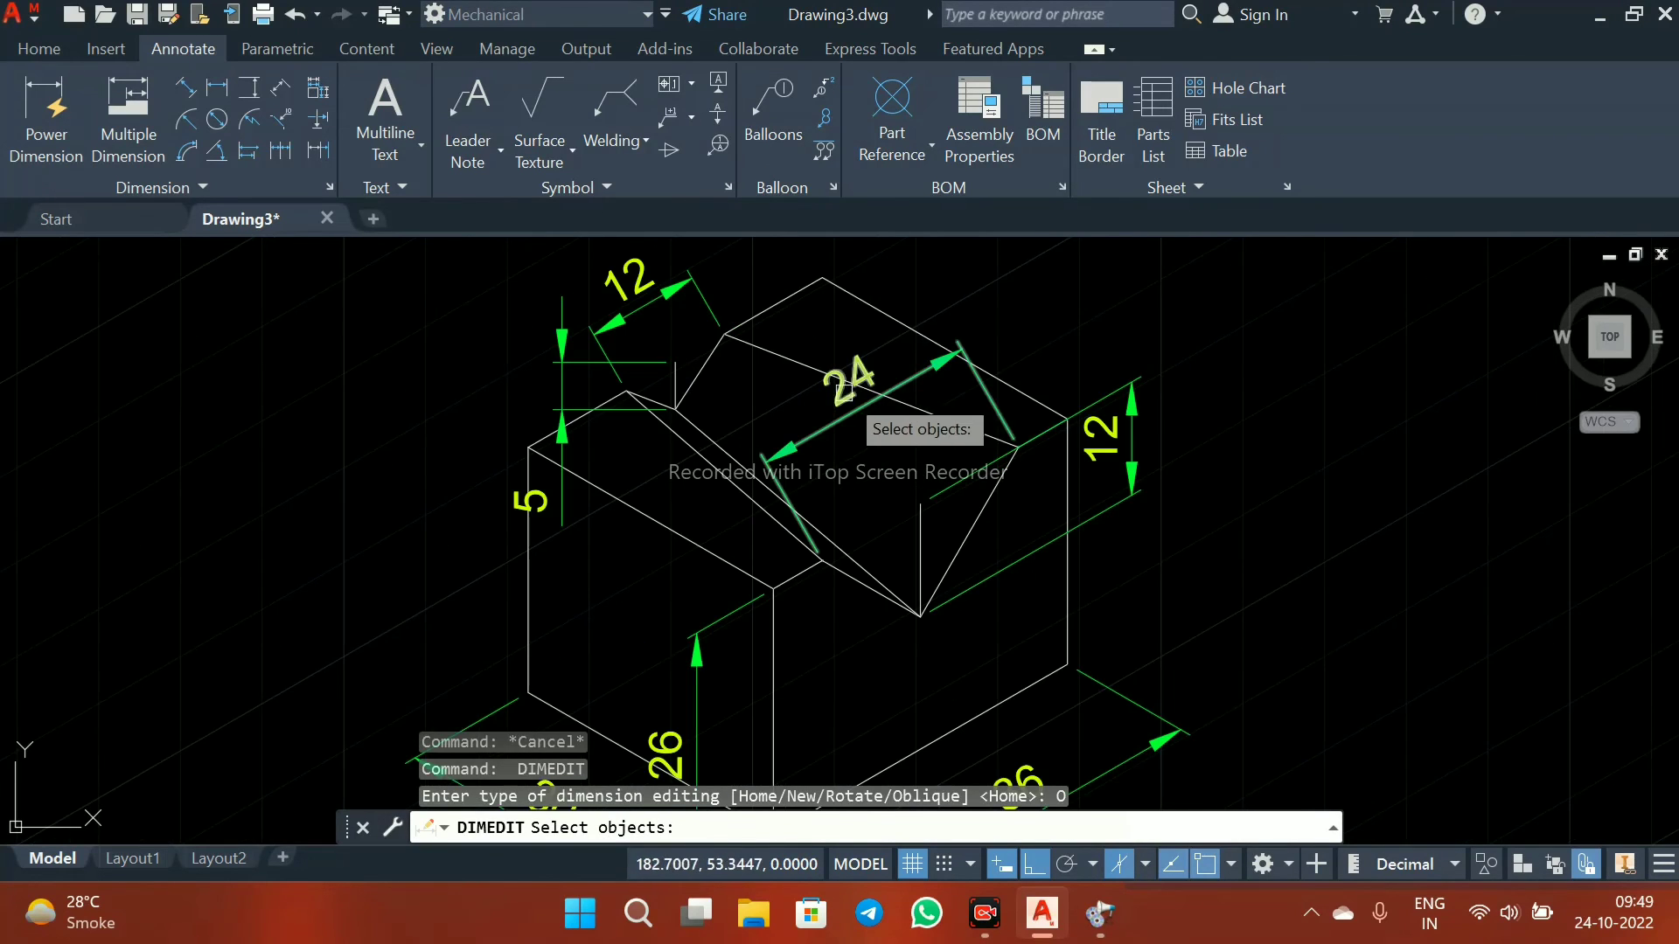
{"action": "left_click", "coordinate": [898, 379]}
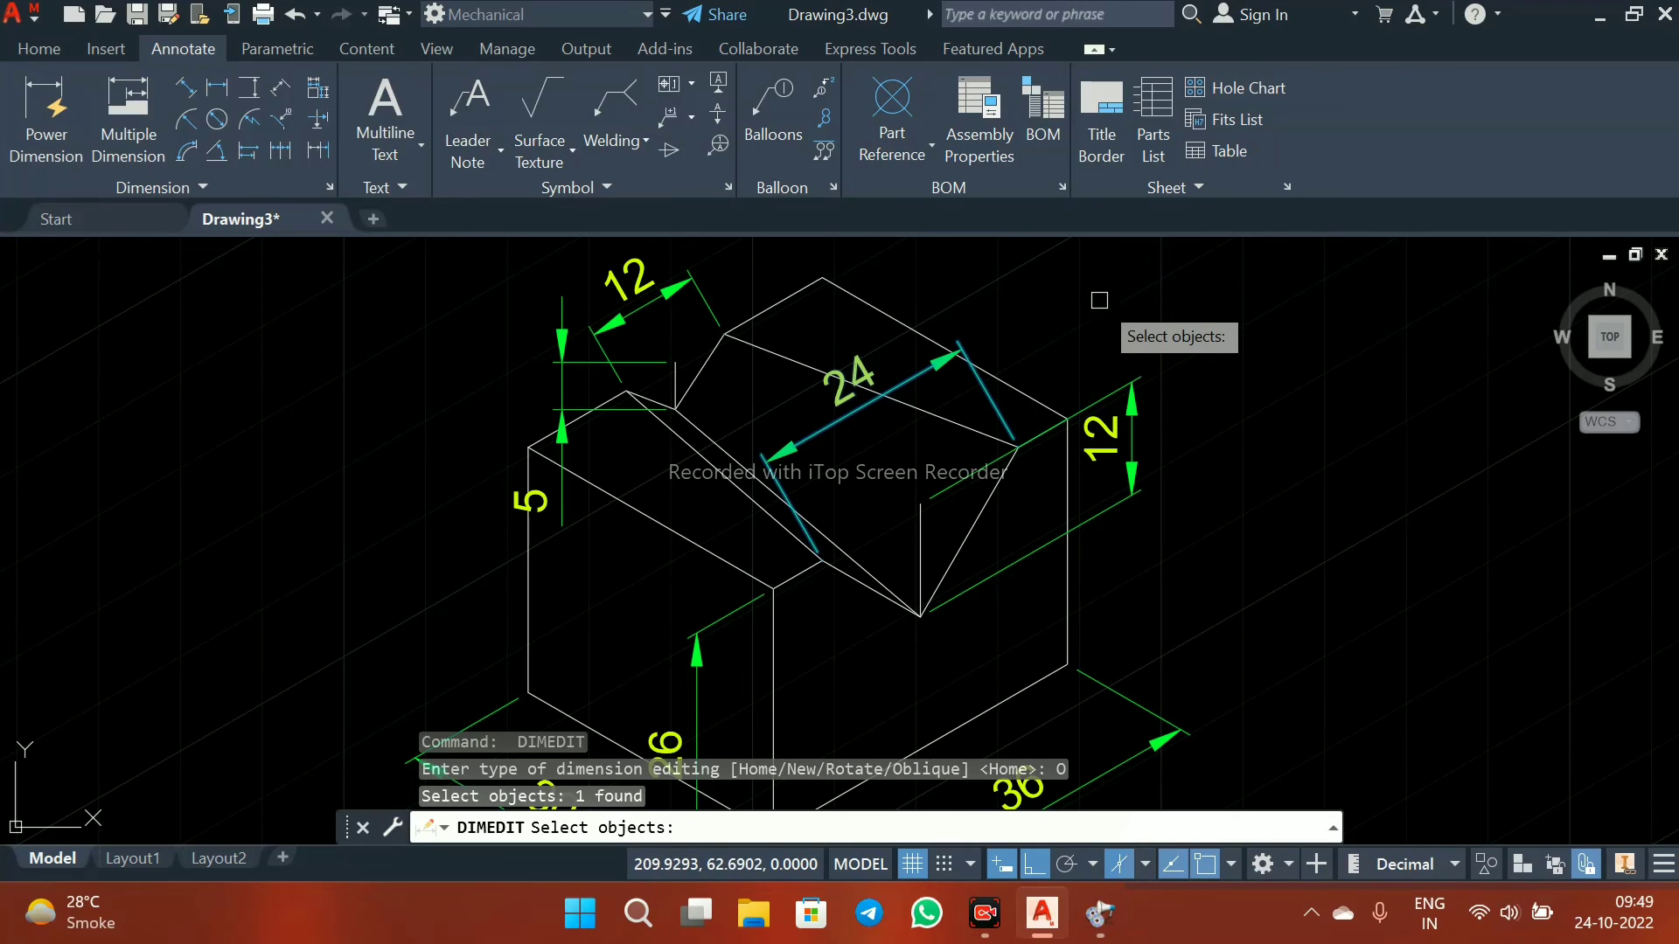
{"action": "key", "text": "Return"}
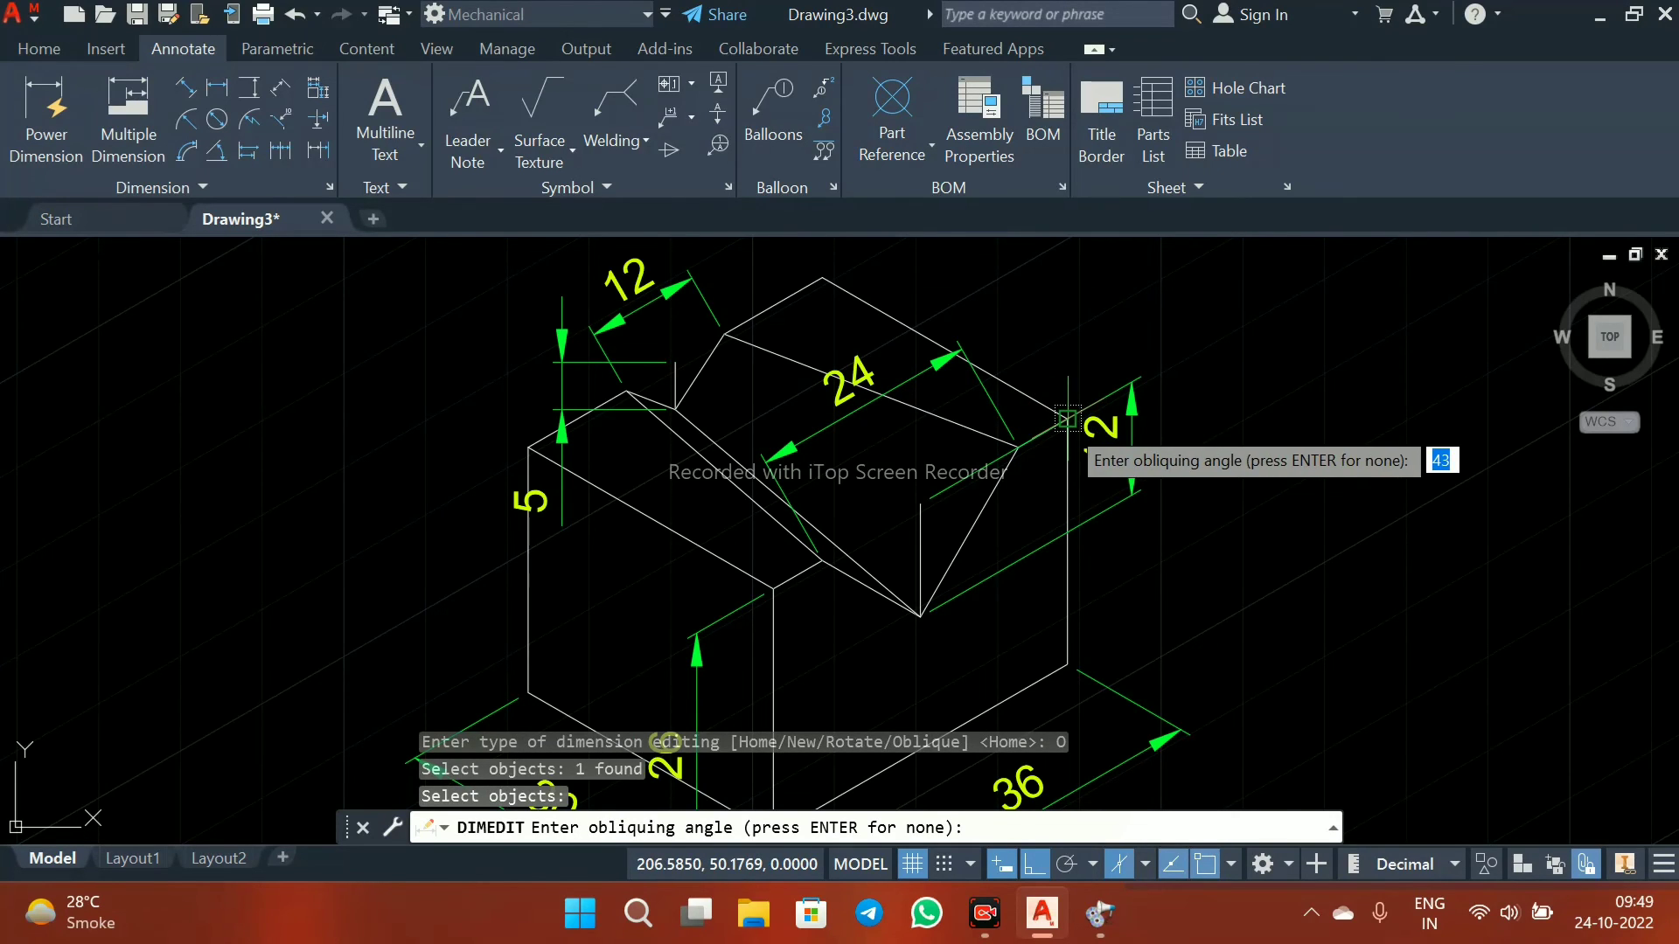
{"action": "left_click", "coordinate": [1067, 420]}
{"action": "left_click", "coordinate": [822, 278]}
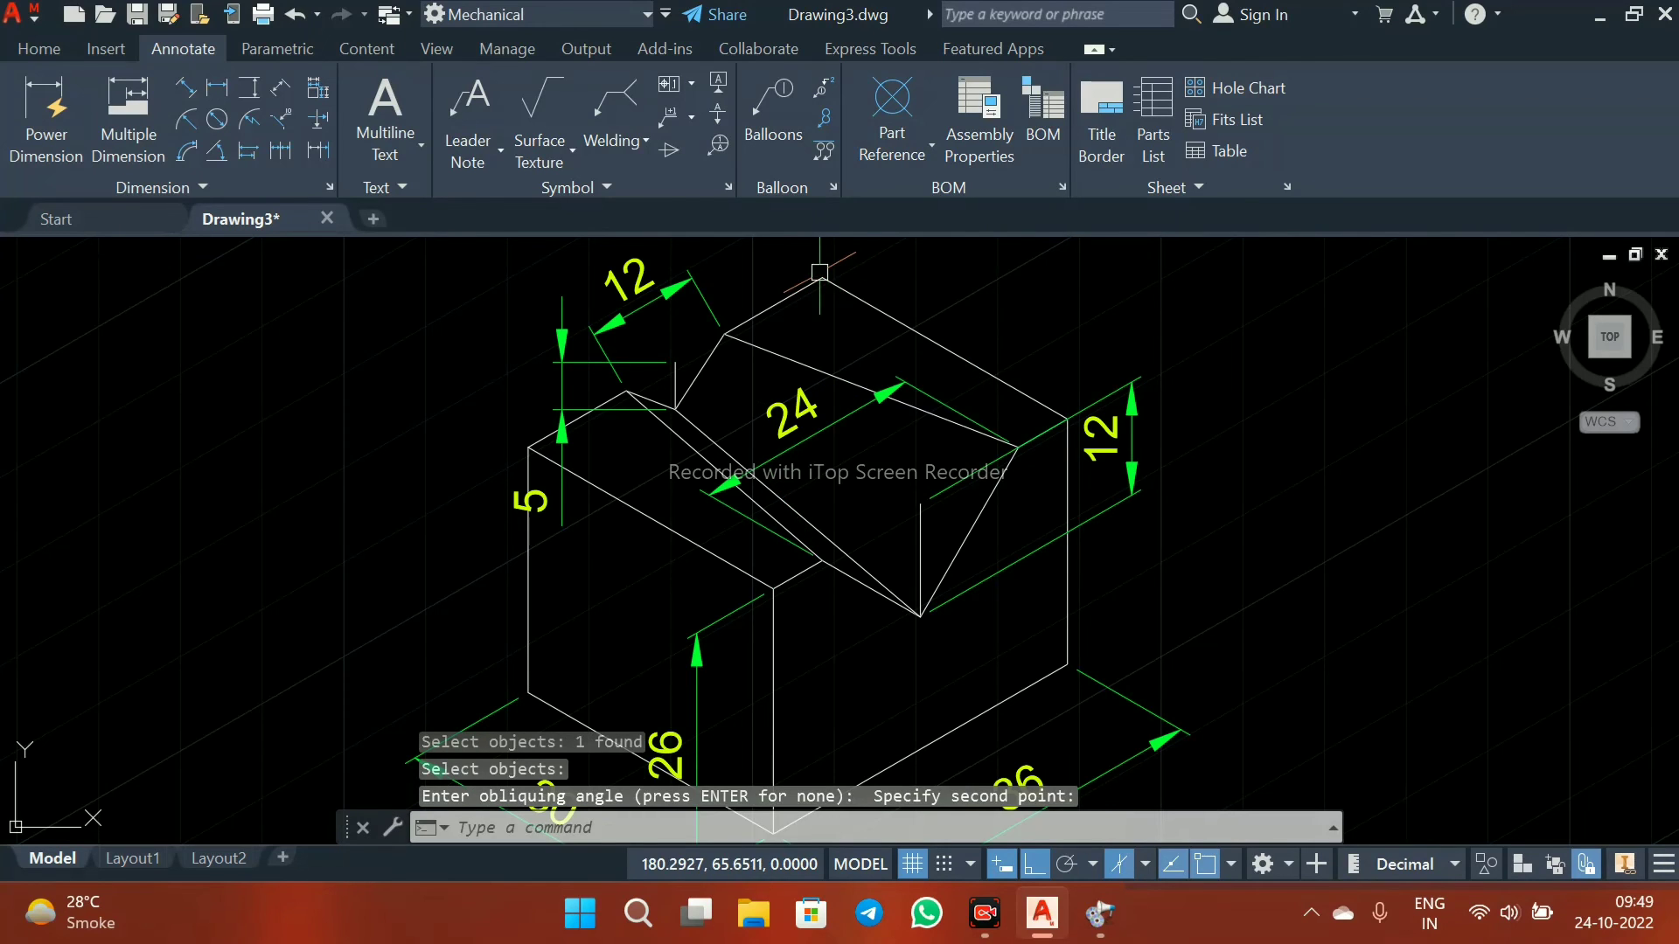
- Oblique the rear notch-width dimension, picking the angle from the top face's rearmost corner to its outer right corner
{"action": "middle_click_drag", "start_coordinate": [753, 483], "coordinate": [707, 526]}
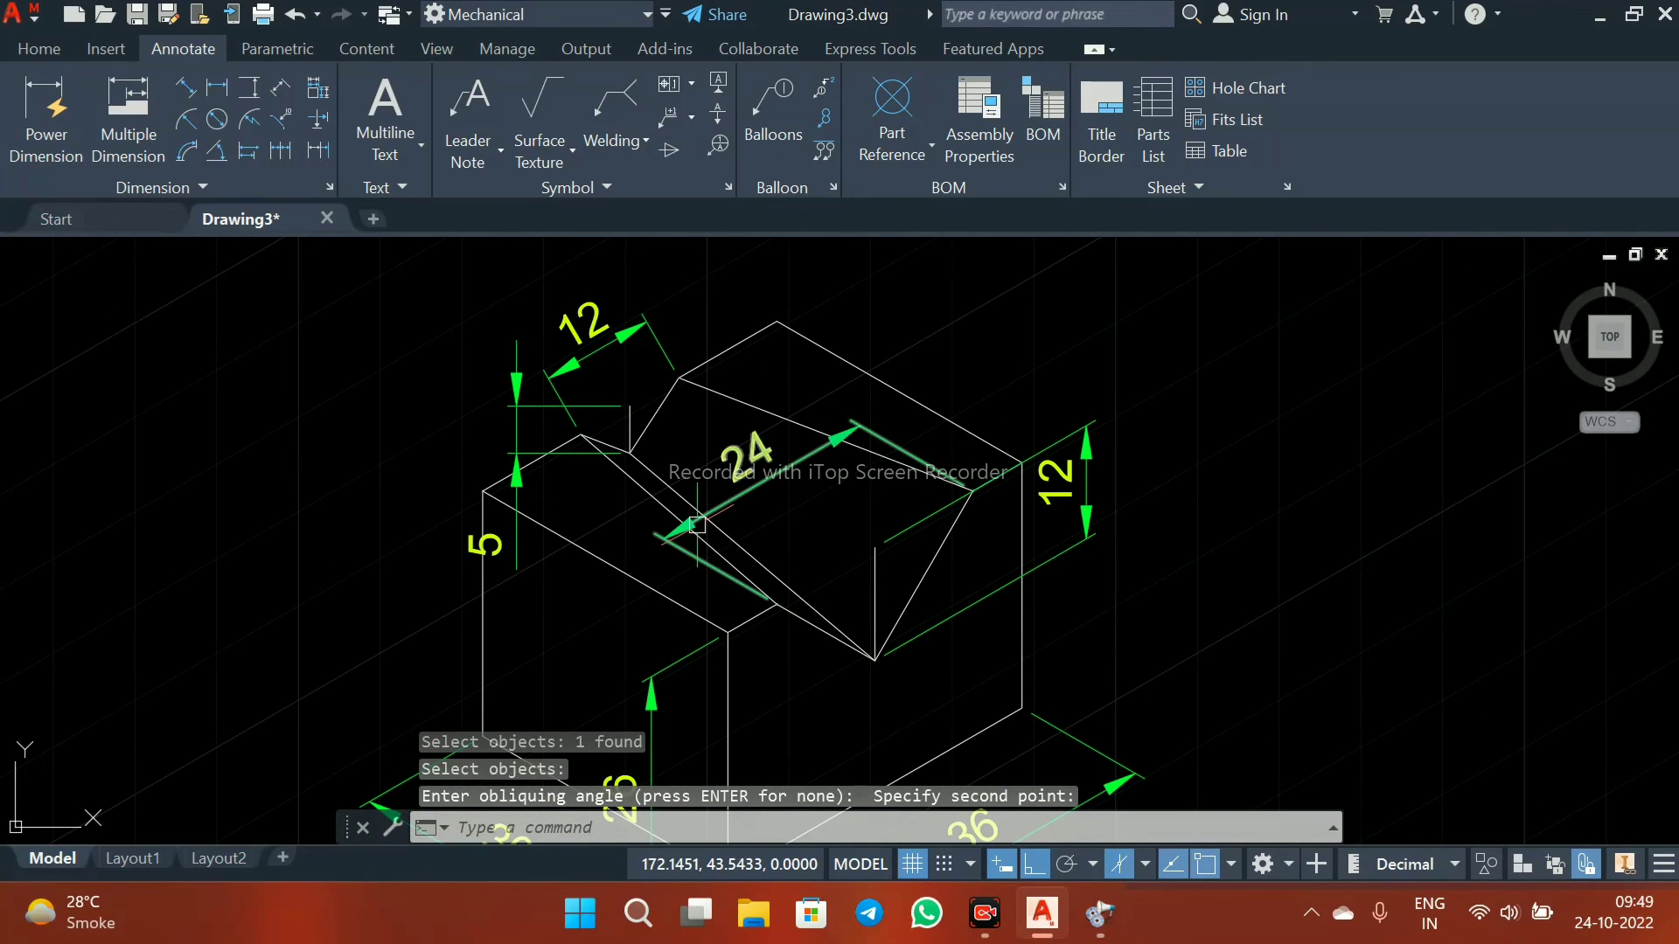
{"action": "key", "text": "Return"}
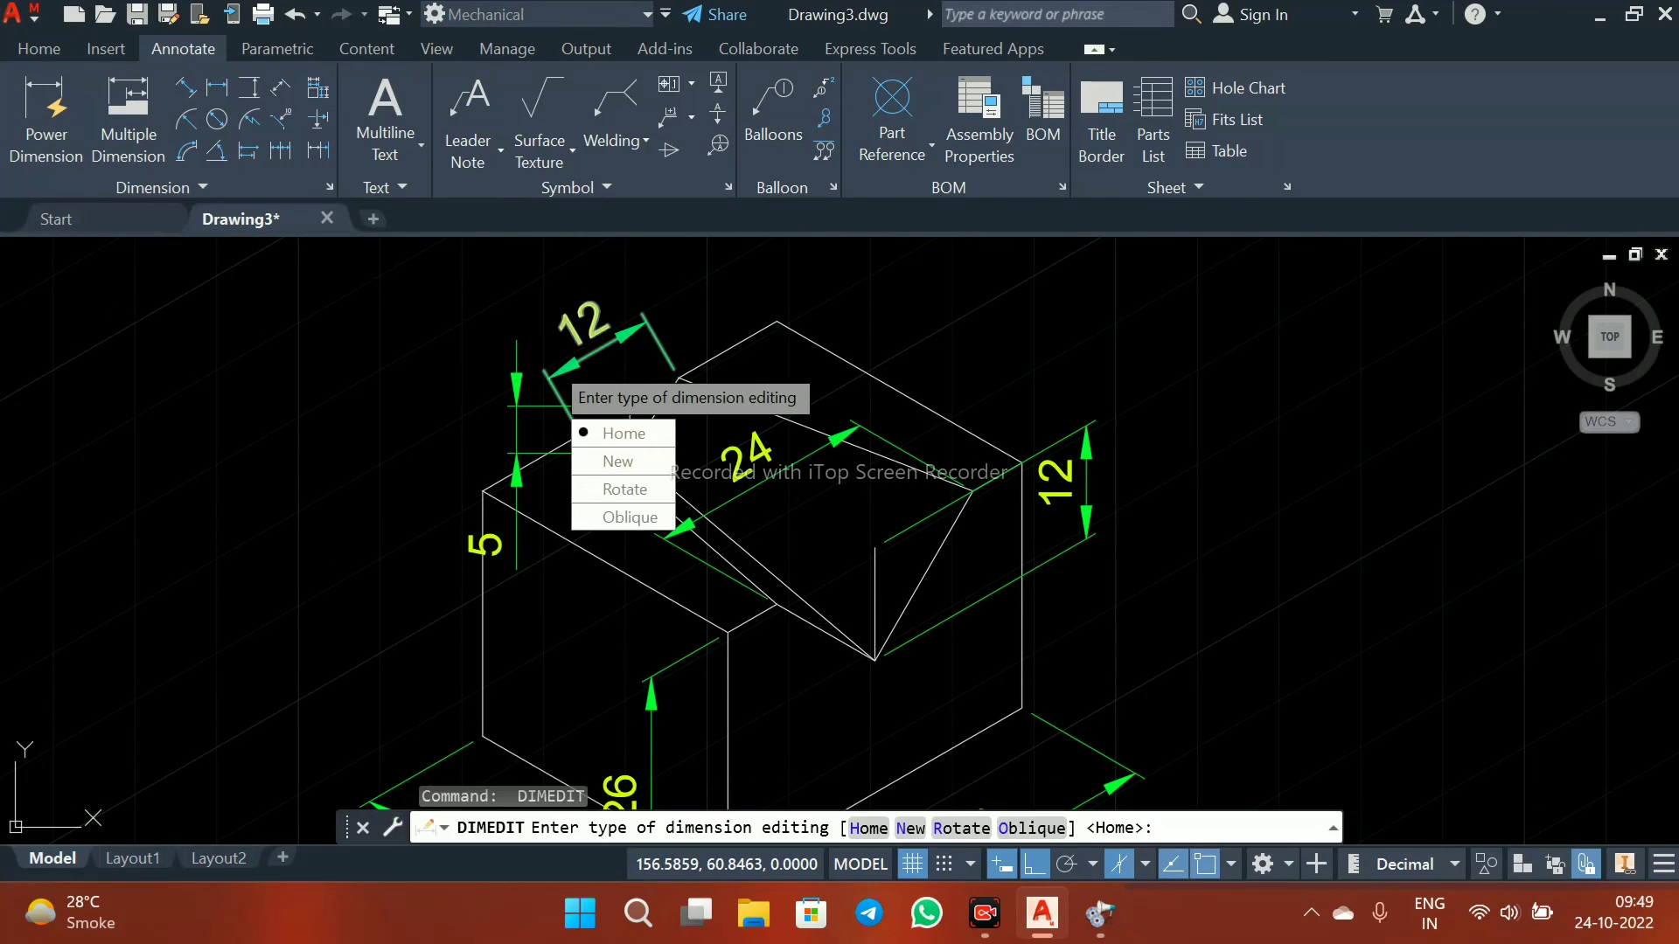
{"action": "left_click", "coordinate": [630, 517]}
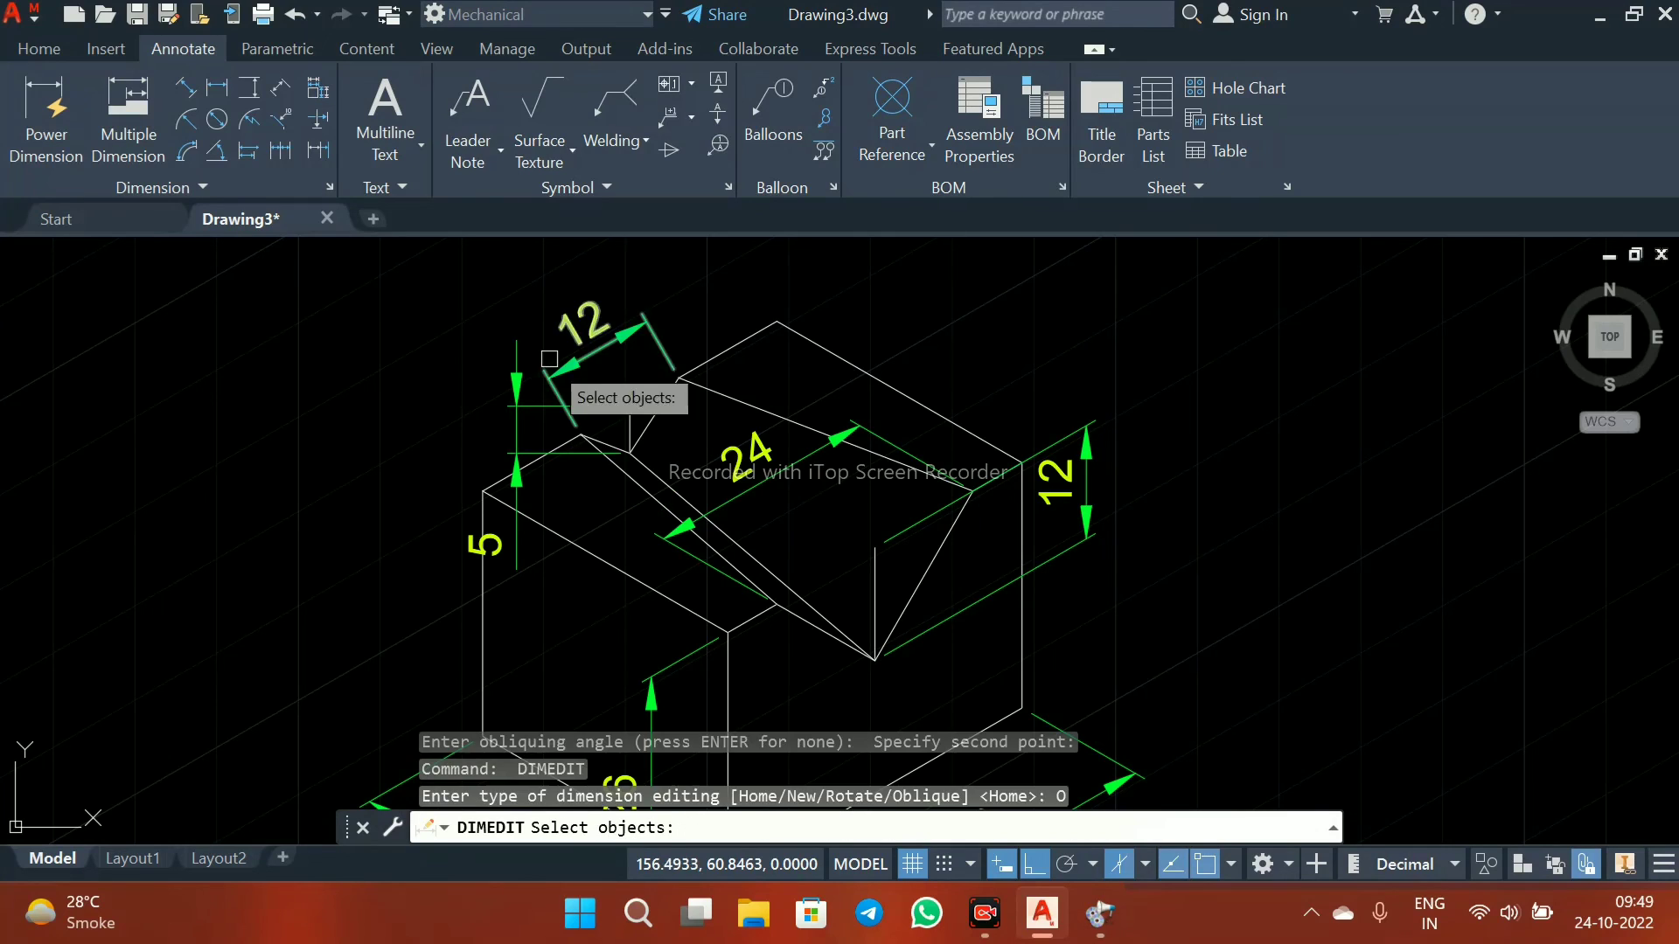
{"action": "left_click", "coordinate": [615, 336]}
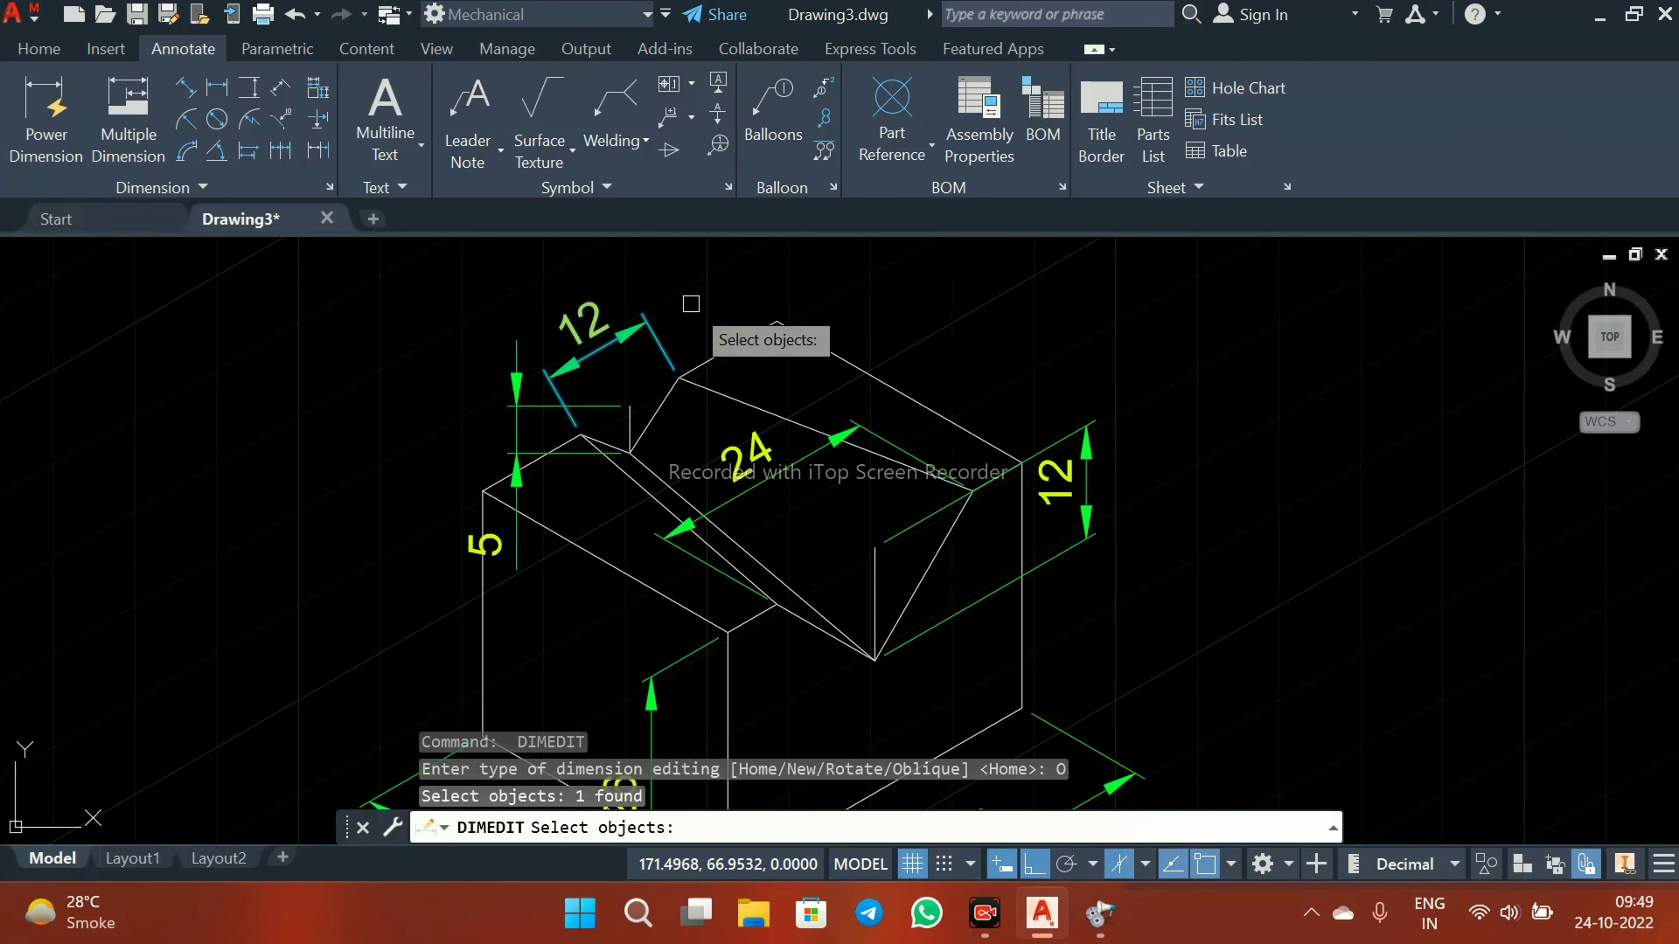
{"action": "key", "text": "Return"}
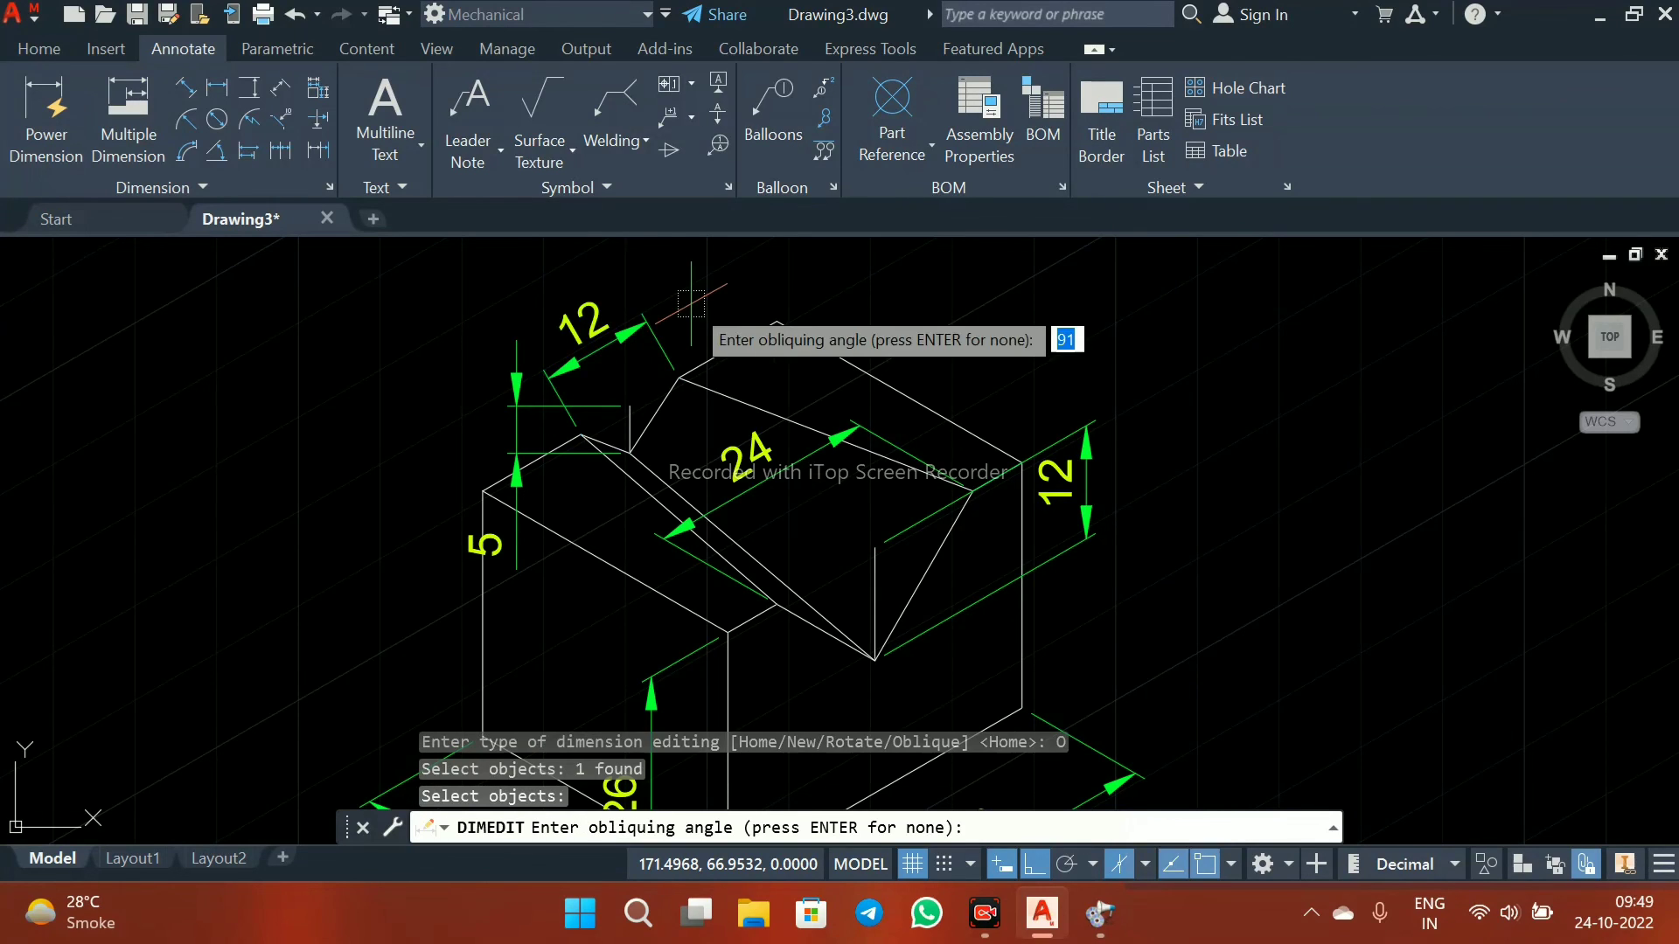
{"action": "left_click", "coordinate": [777, 321]}
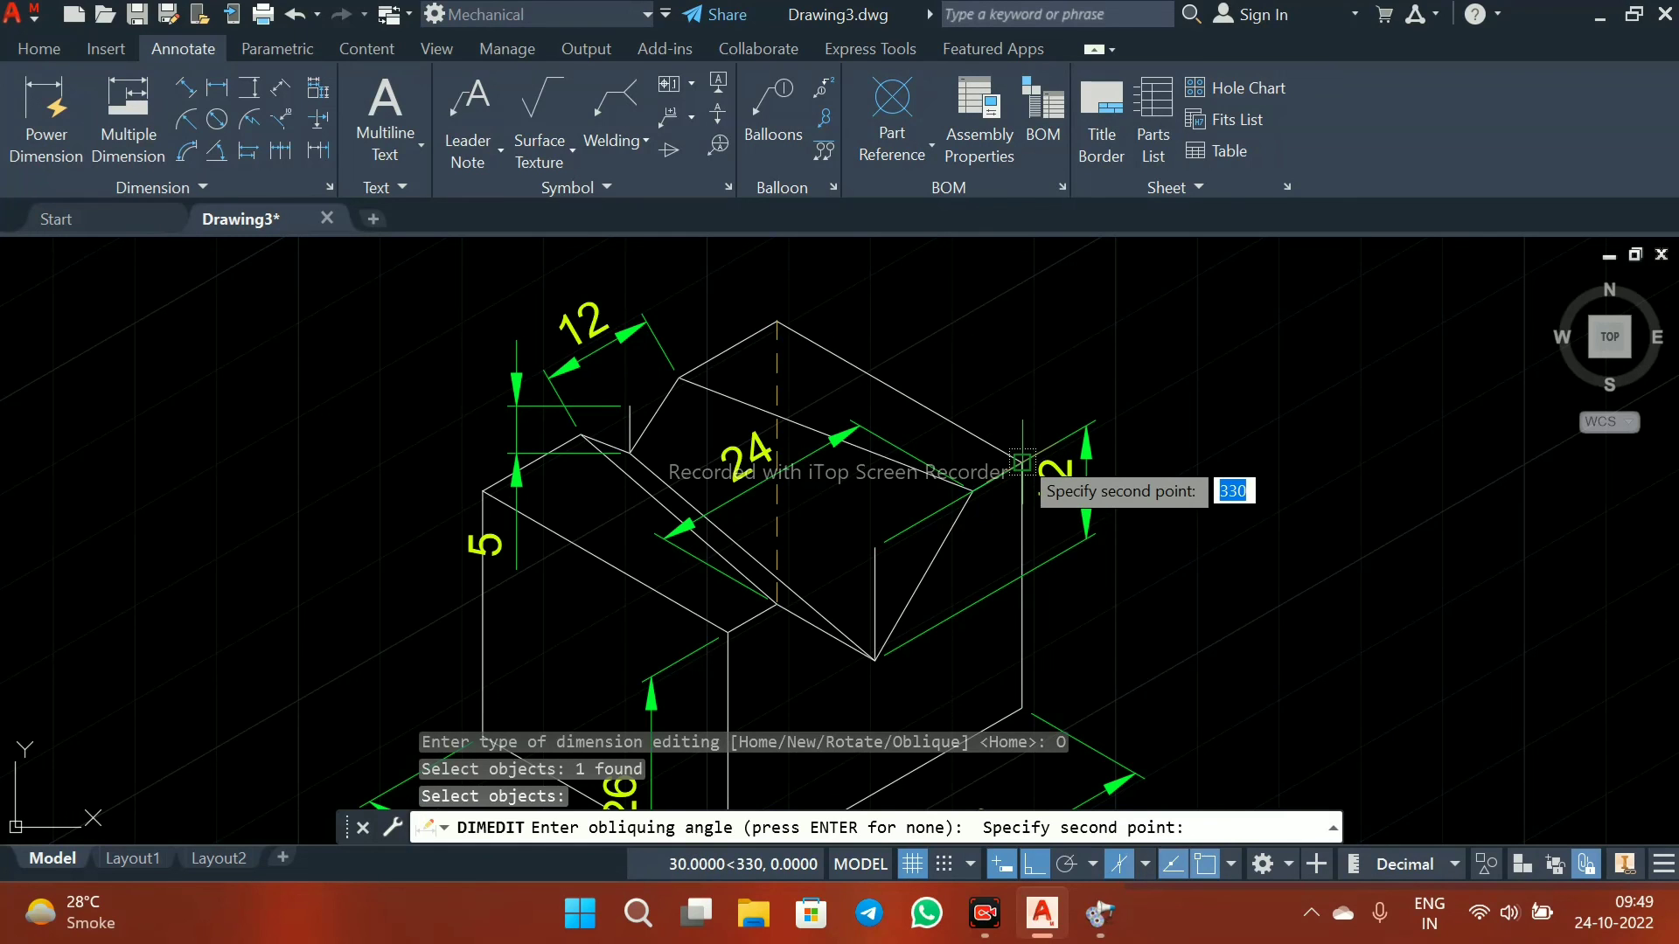
{"action": "left_click", "coordinate": [1021, 462]}
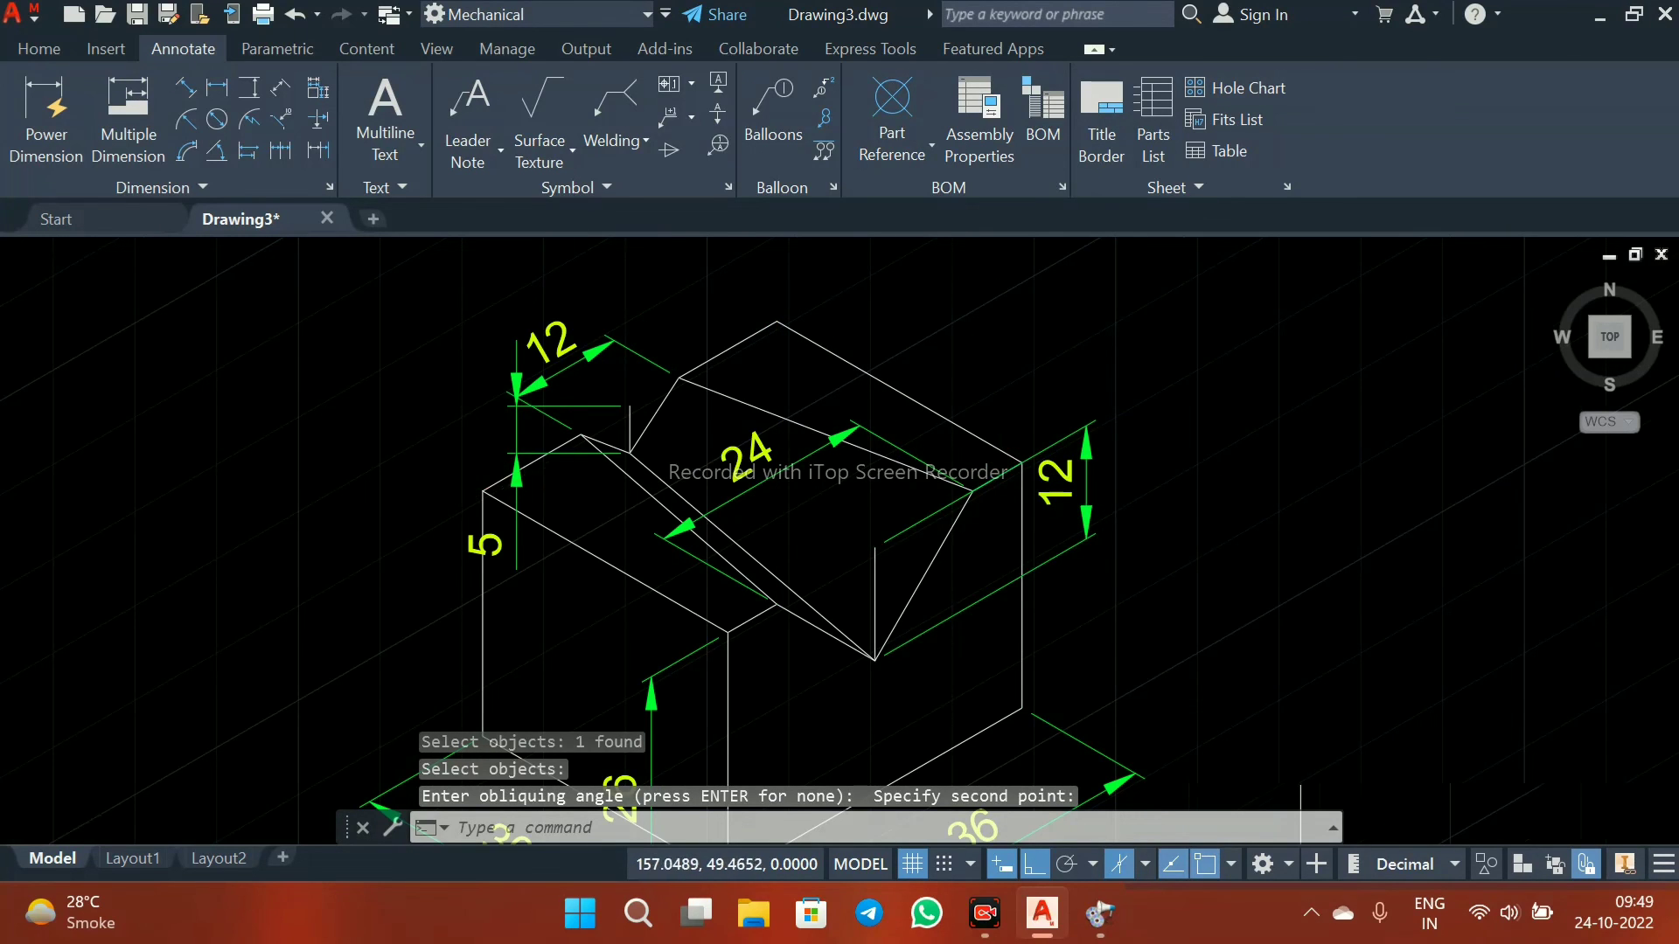
- Oblique the rear notch-depth dimension, picking the angle from the top face's rearmost corner to the notch's adjacent rear upper corner
{"action": "scroll", "coordinate": [553, 470], "scroll_direction": "up", "scroll_amount": 2}
{"action": "scroll", "coordinate": [588, 448], "scroll_direction": "down", "scroll_amount": 2}
{"action": "middle_click_drag", "start_coordinate": [643, 484], "coordinate": [606, 400]}
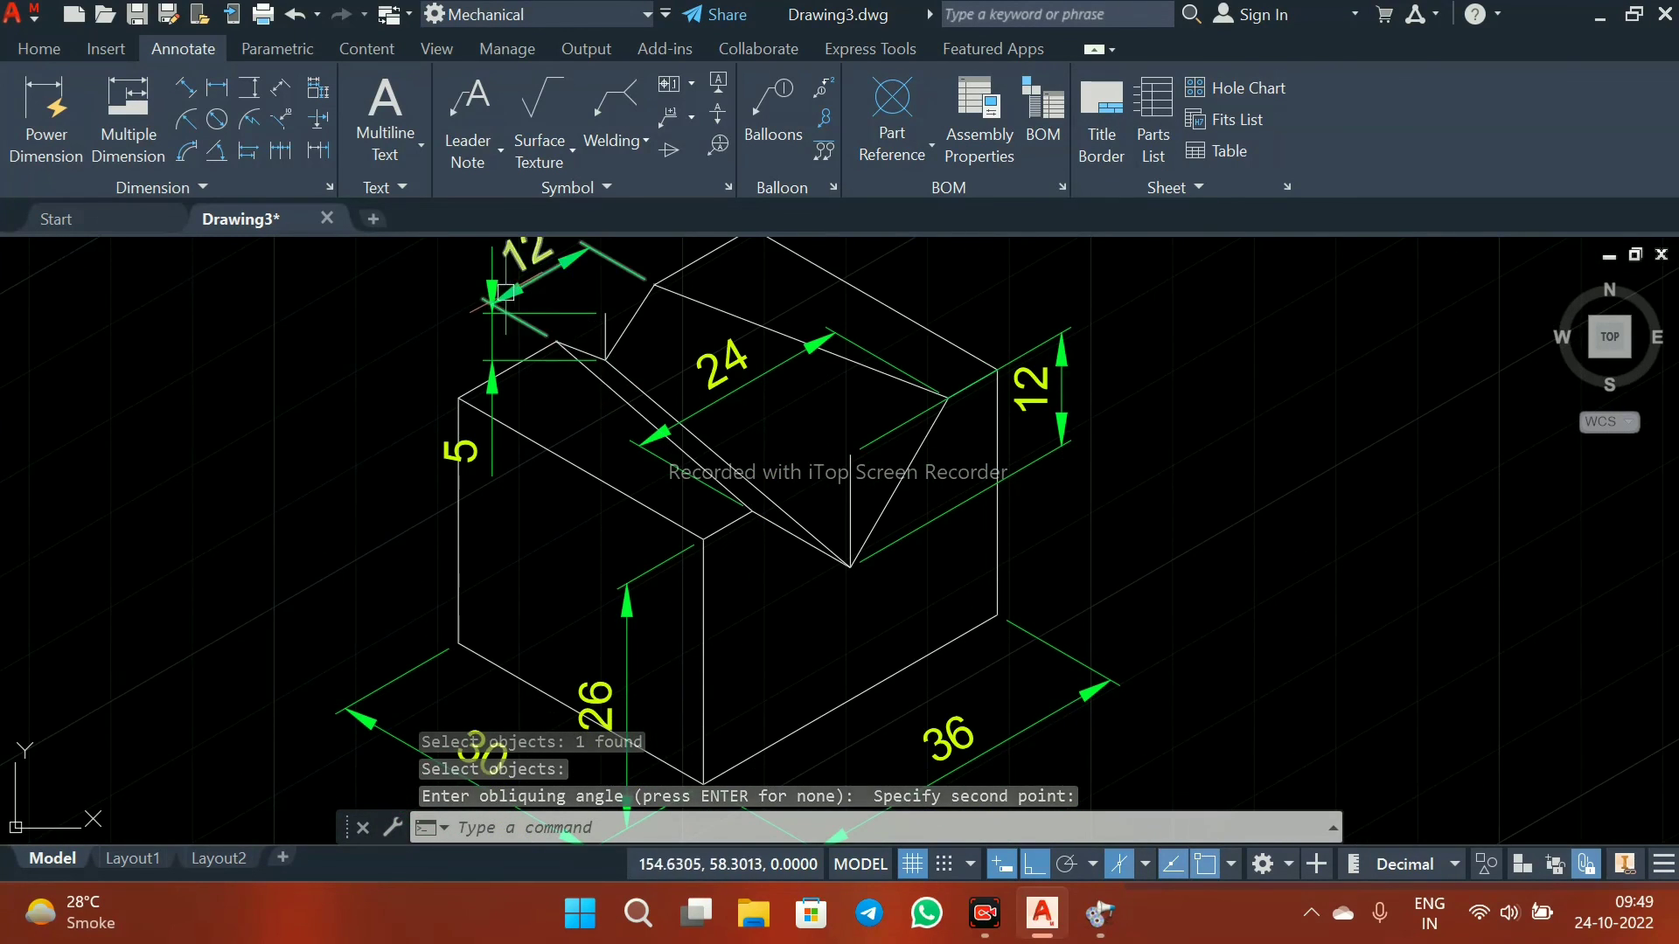
{"action": "key", "text": "Return"}
{"action": "left_click", "coordinate": [569, 444]}
{"action": "left_click", "coordinate": [534, 354]}
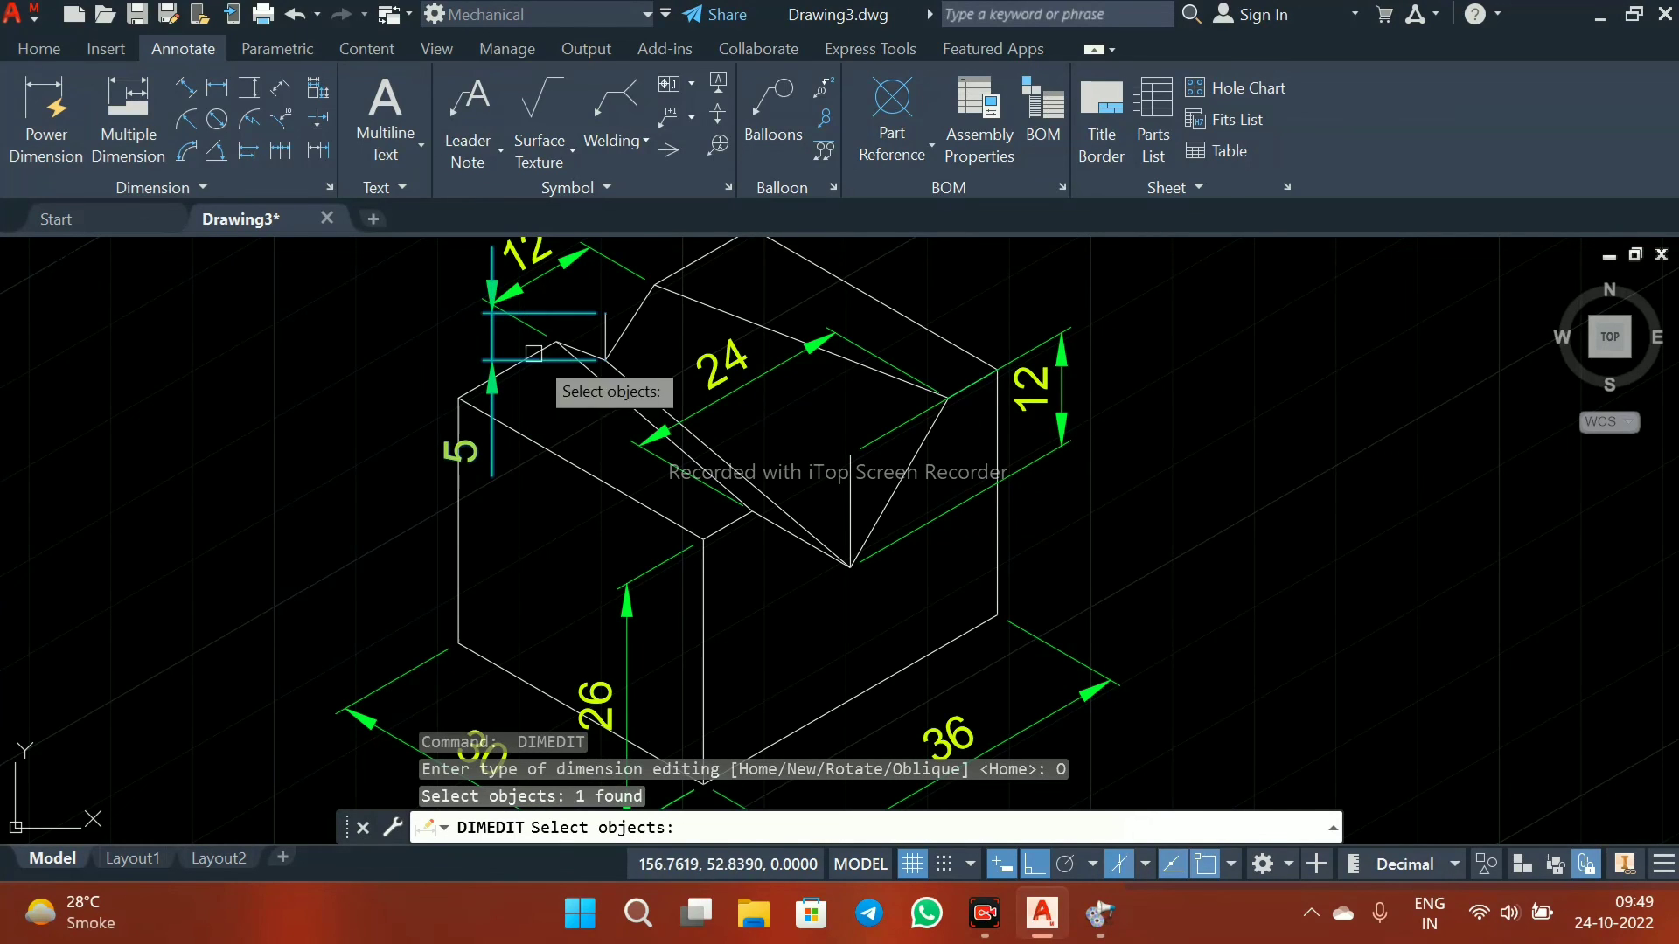
{"action": "key", "text": "Return"}
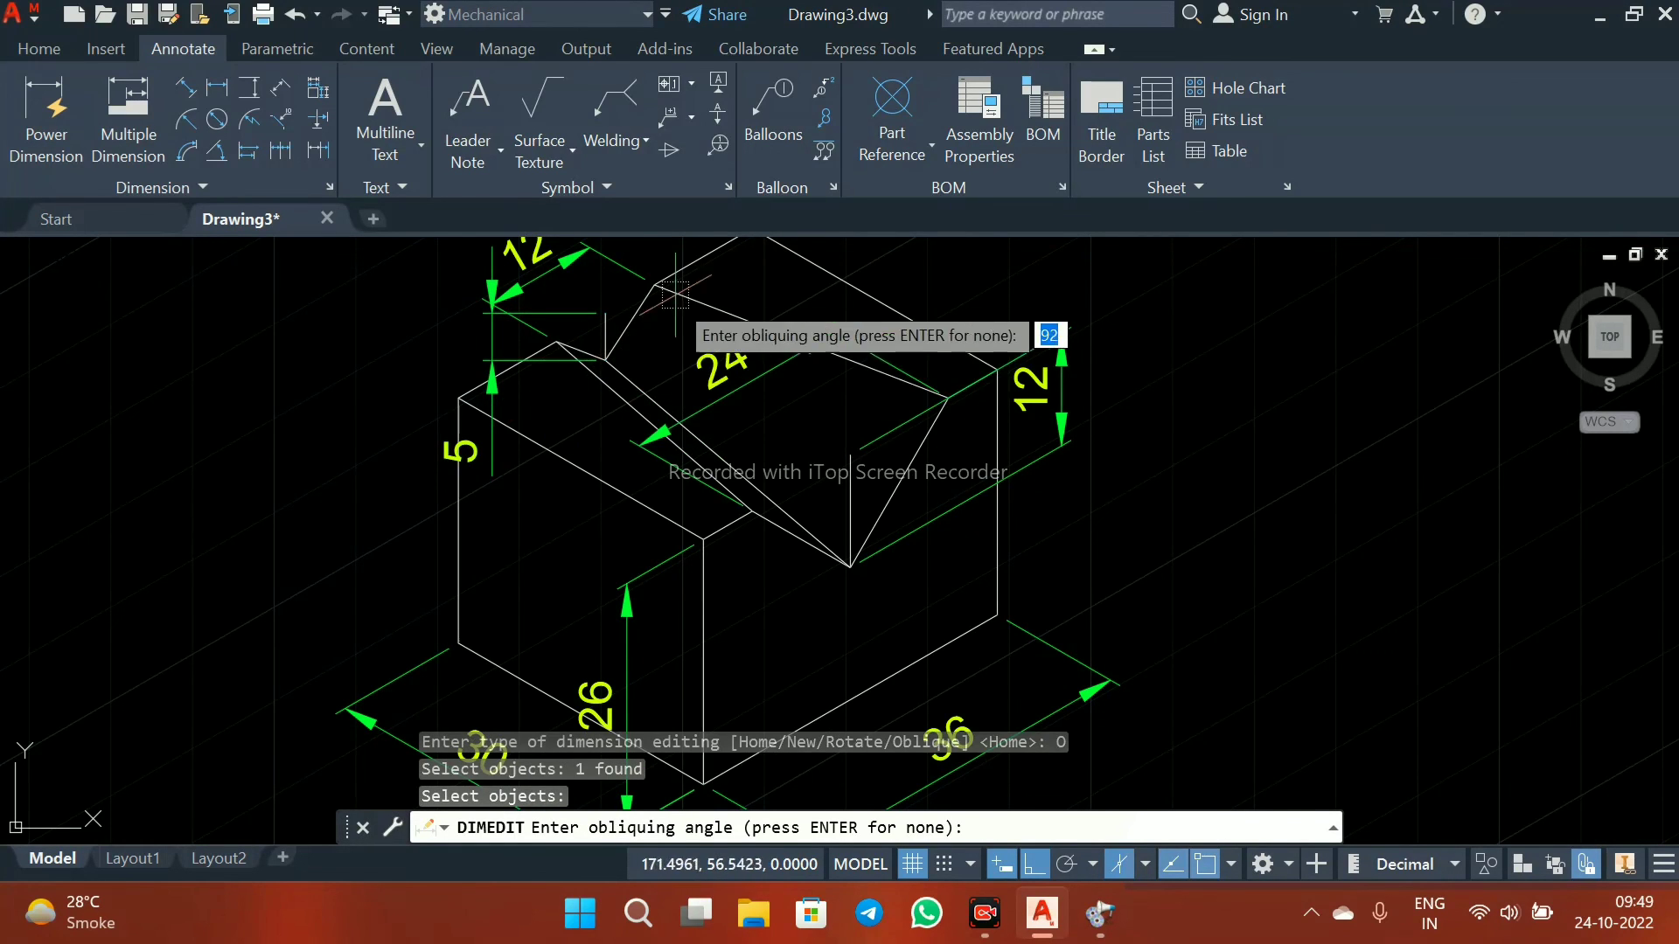
{"action": "scroll", "coordinate": [675, 294], "scroll_direction": "up", "scroll_amount": 2}
{"action": "scroll", "coordinate": [702, 270], "scroll_direction": "down", "scroll_amount": 2}
{"action": "middle_click_drag", "start_coordinate": [713, 311], "coordinate": [644, 455]}
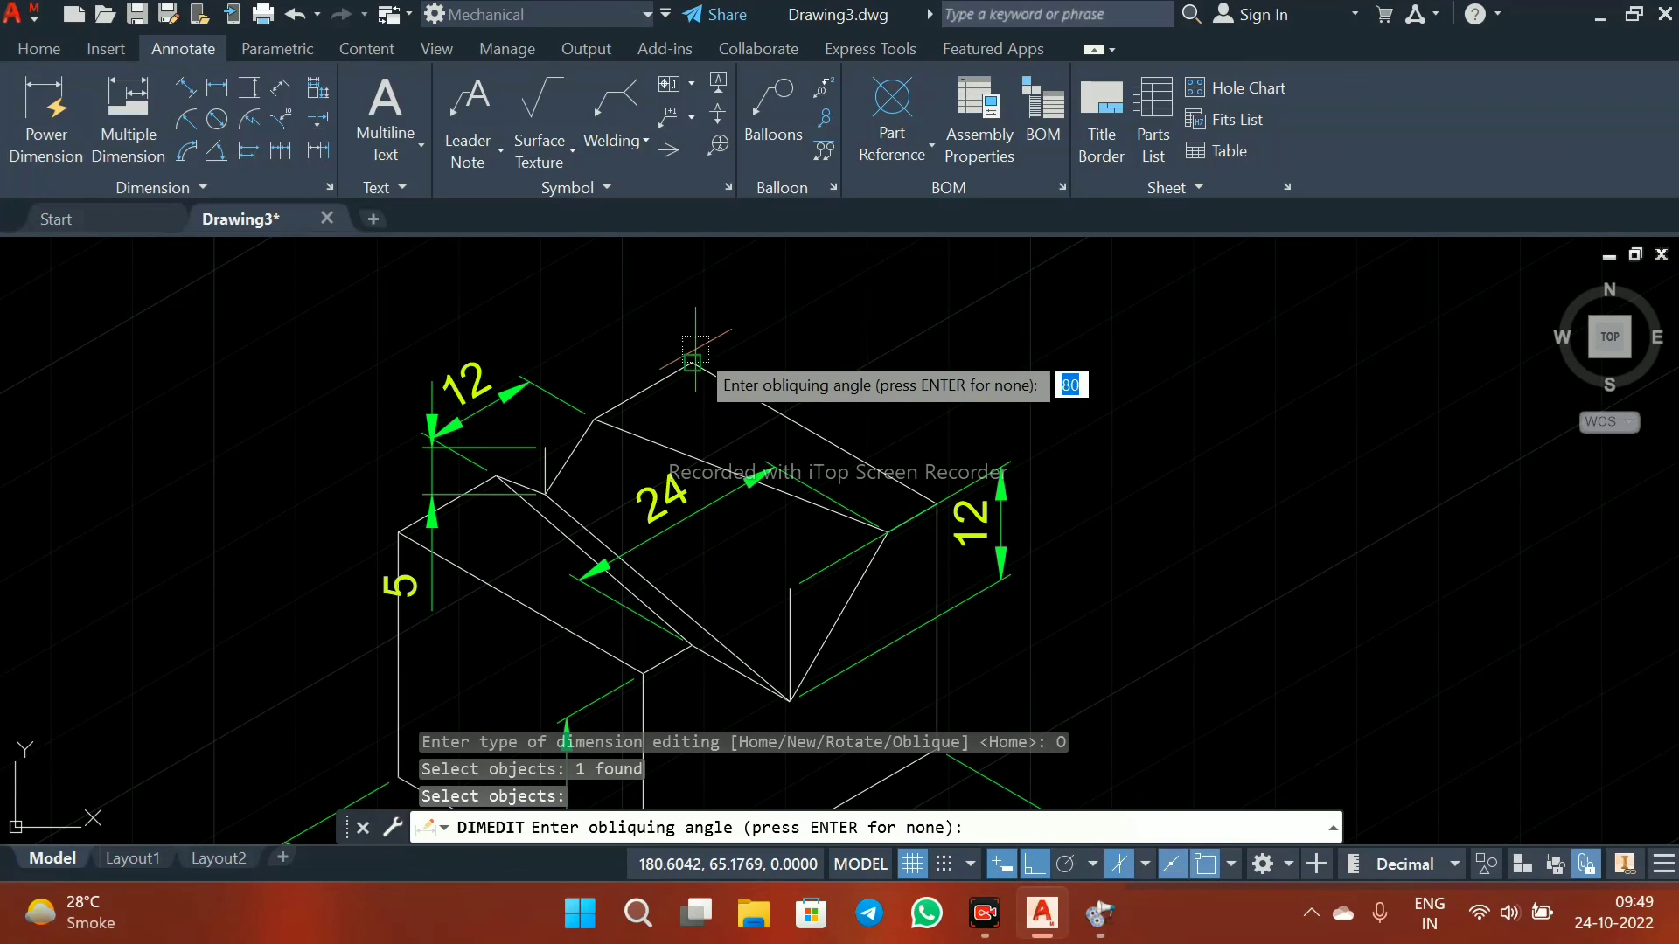
{"action": "left_click", "coordinate": [692, 361]}
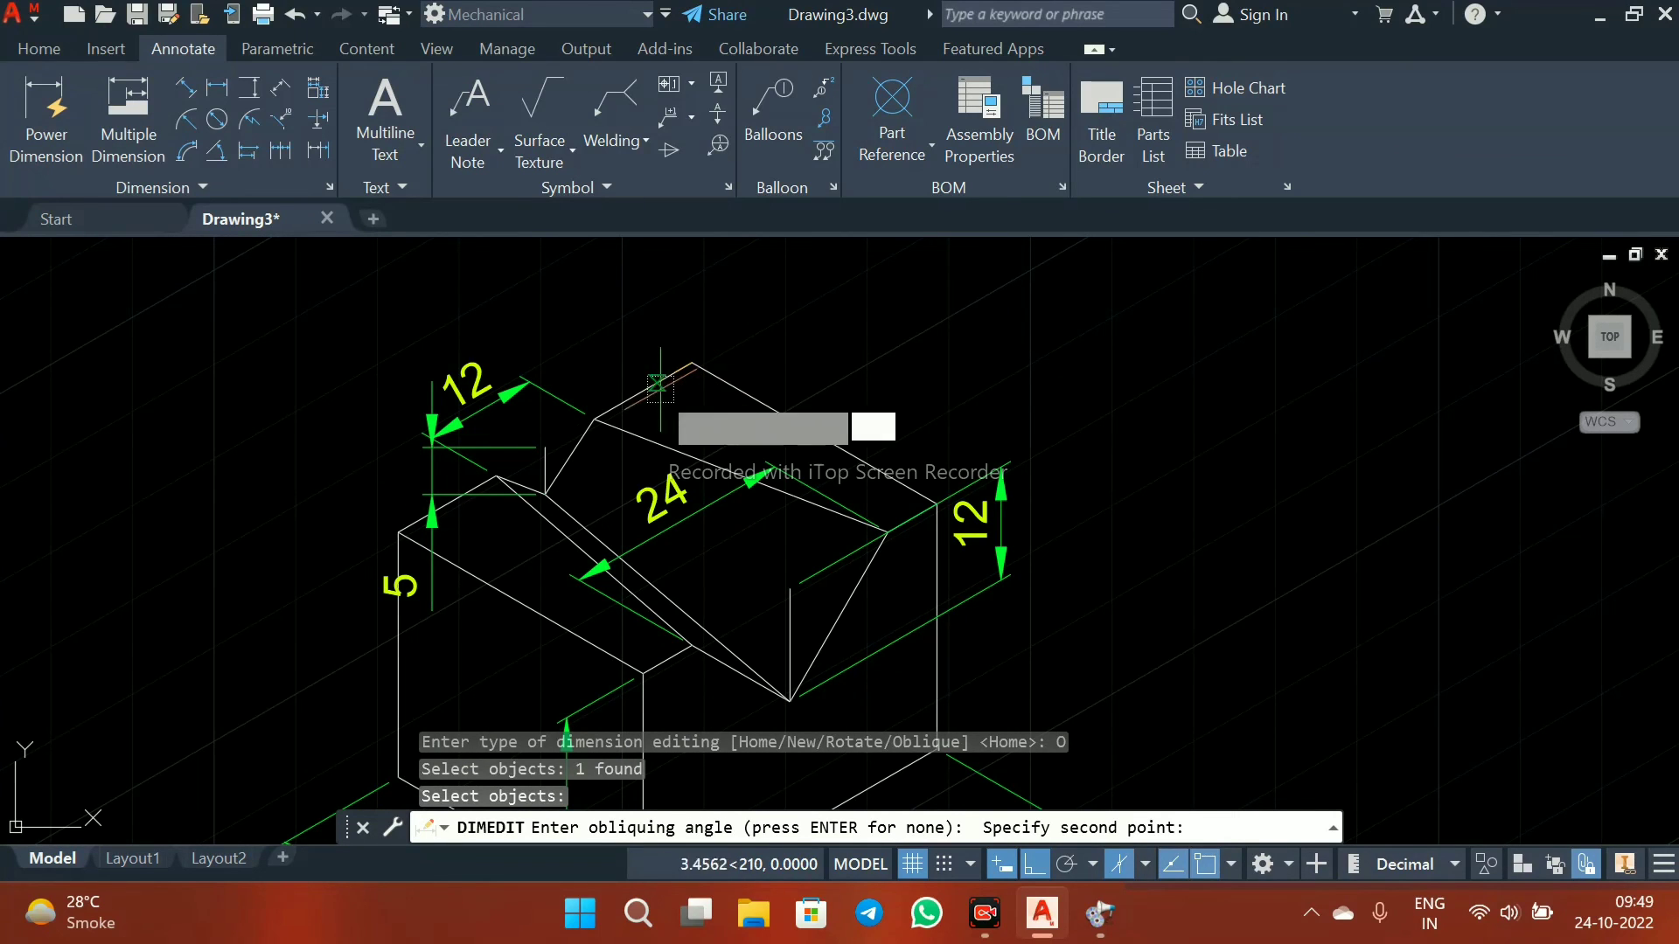
{"action": "left_click", "coordinate": [594, 417]}
- Delete the two vertical construction lines rising from the front and rear low points of the notch
{"action": "scroll", "coordinate": [604, 424], "scroll_direction": "down", "scroll_amount": 5}
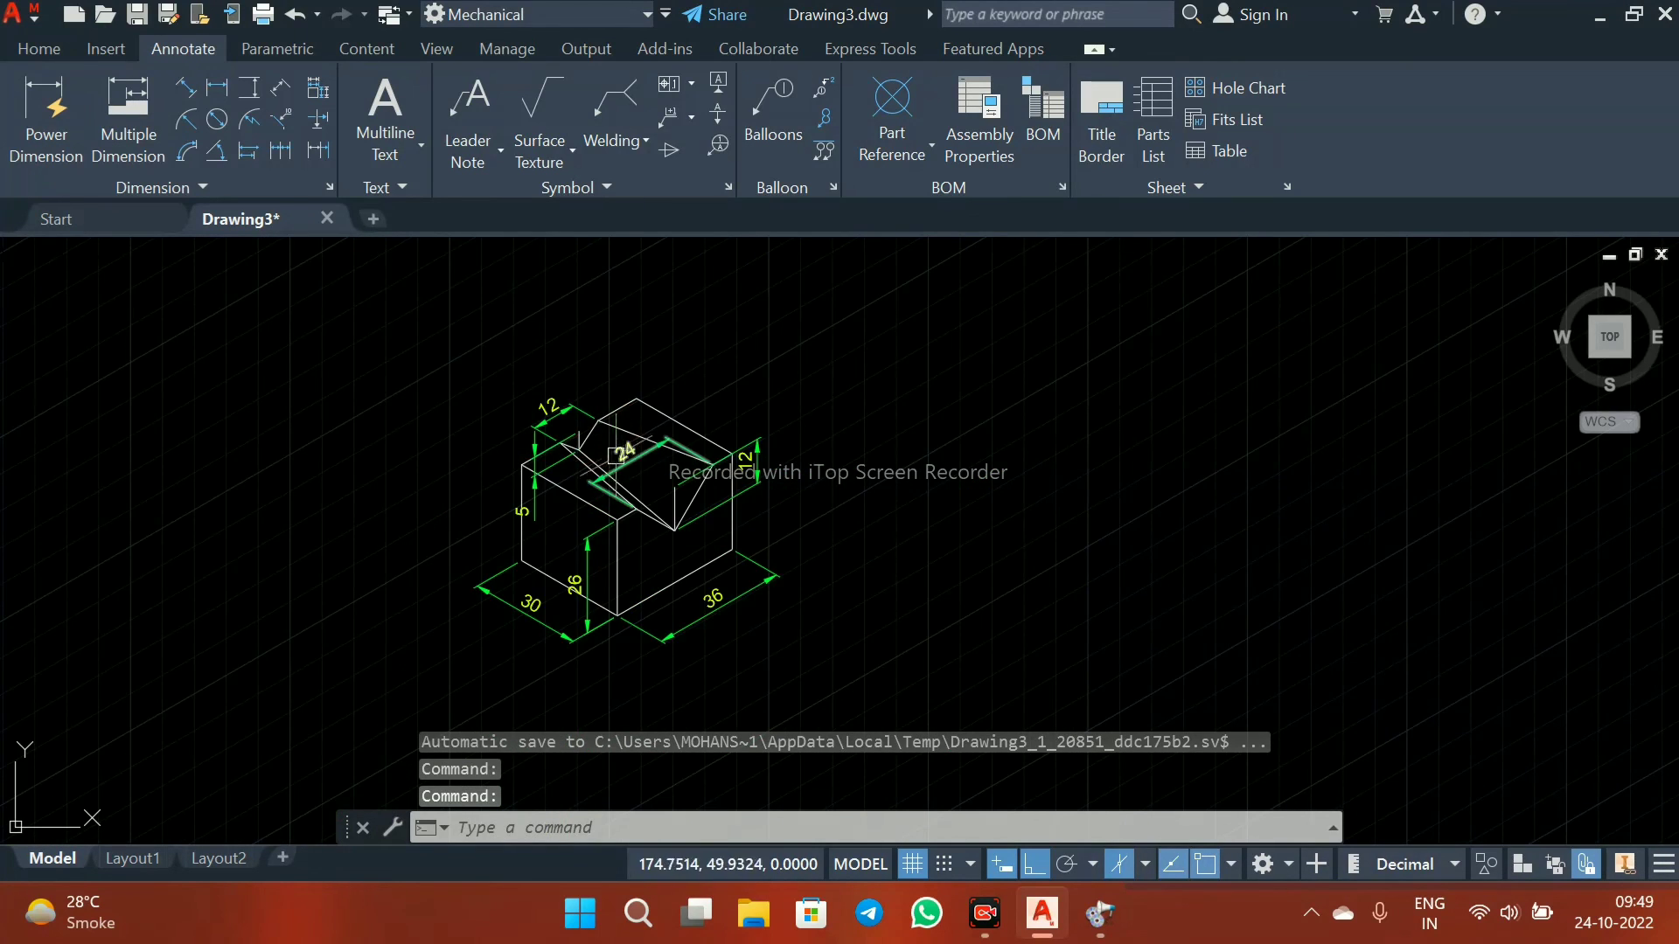
{"action": "scroll", "coordinate": [627, 485], "scroll_direction": "up", "scroll_amount": 2}
{"action": "mouse_move", "coordinate": [615, 482]}
{"action": "middle_mouse_down"}
{"action": "mouse_move", "coordinate": [742, 421]}
{"action": "mouse_move", "coordinate": [747, 501]}
{"action": "middle_mouse_up"}
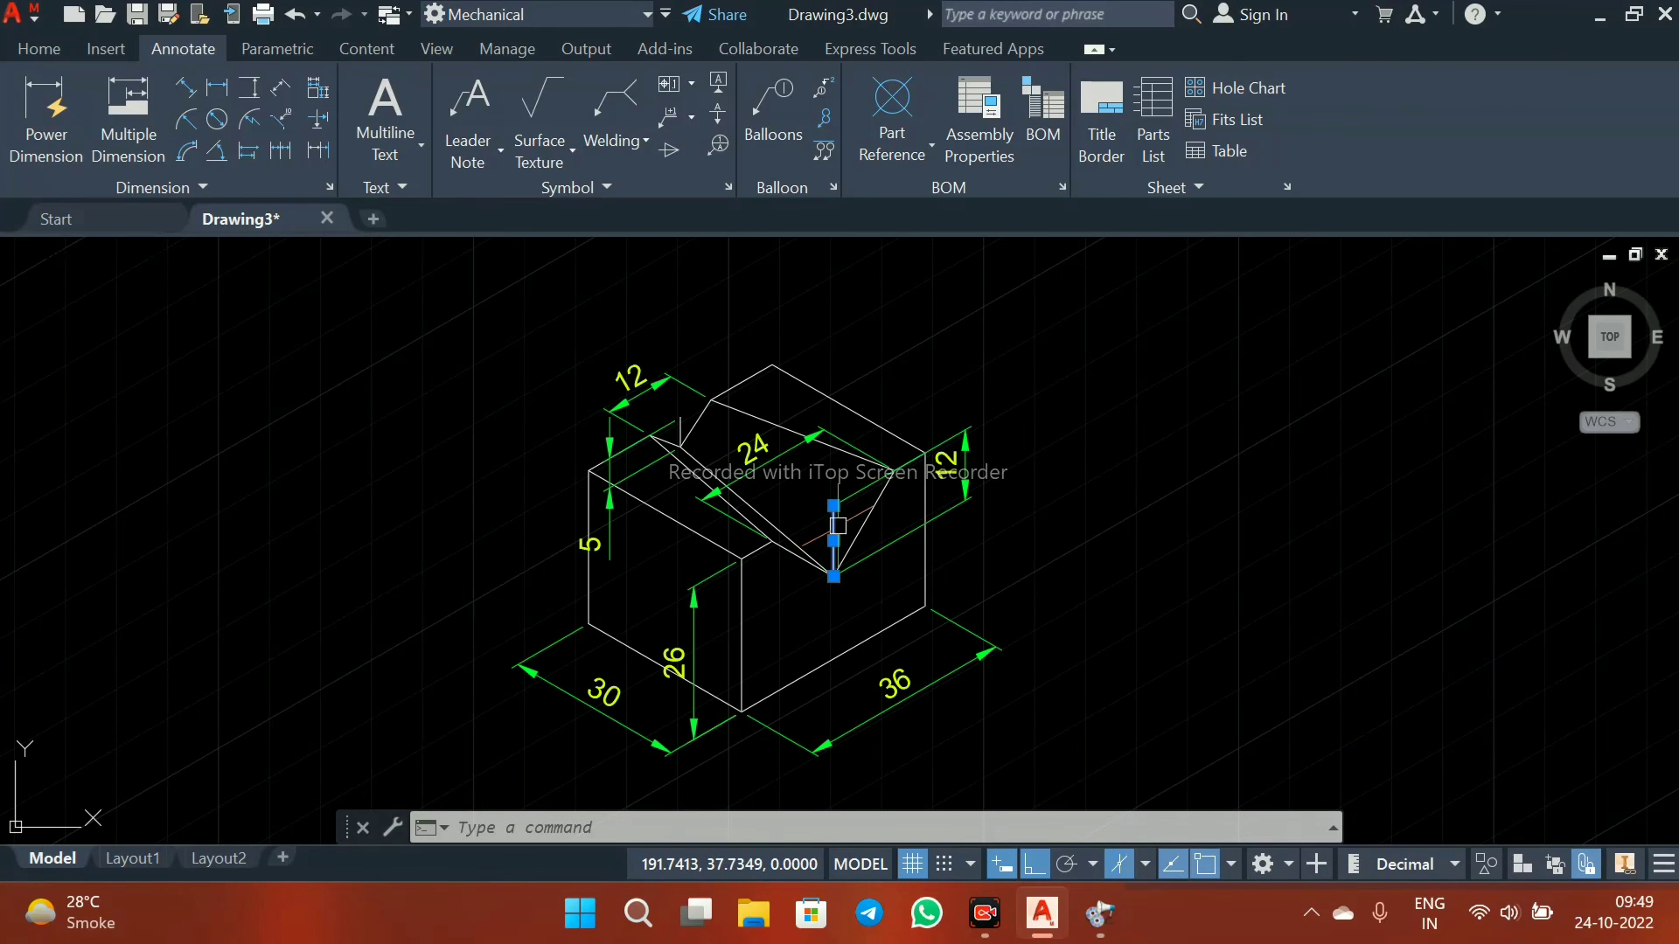
{"action": "scroll", "coordinate": [669, 420], "scroll_direction": "up", "scroll_amount": 3}
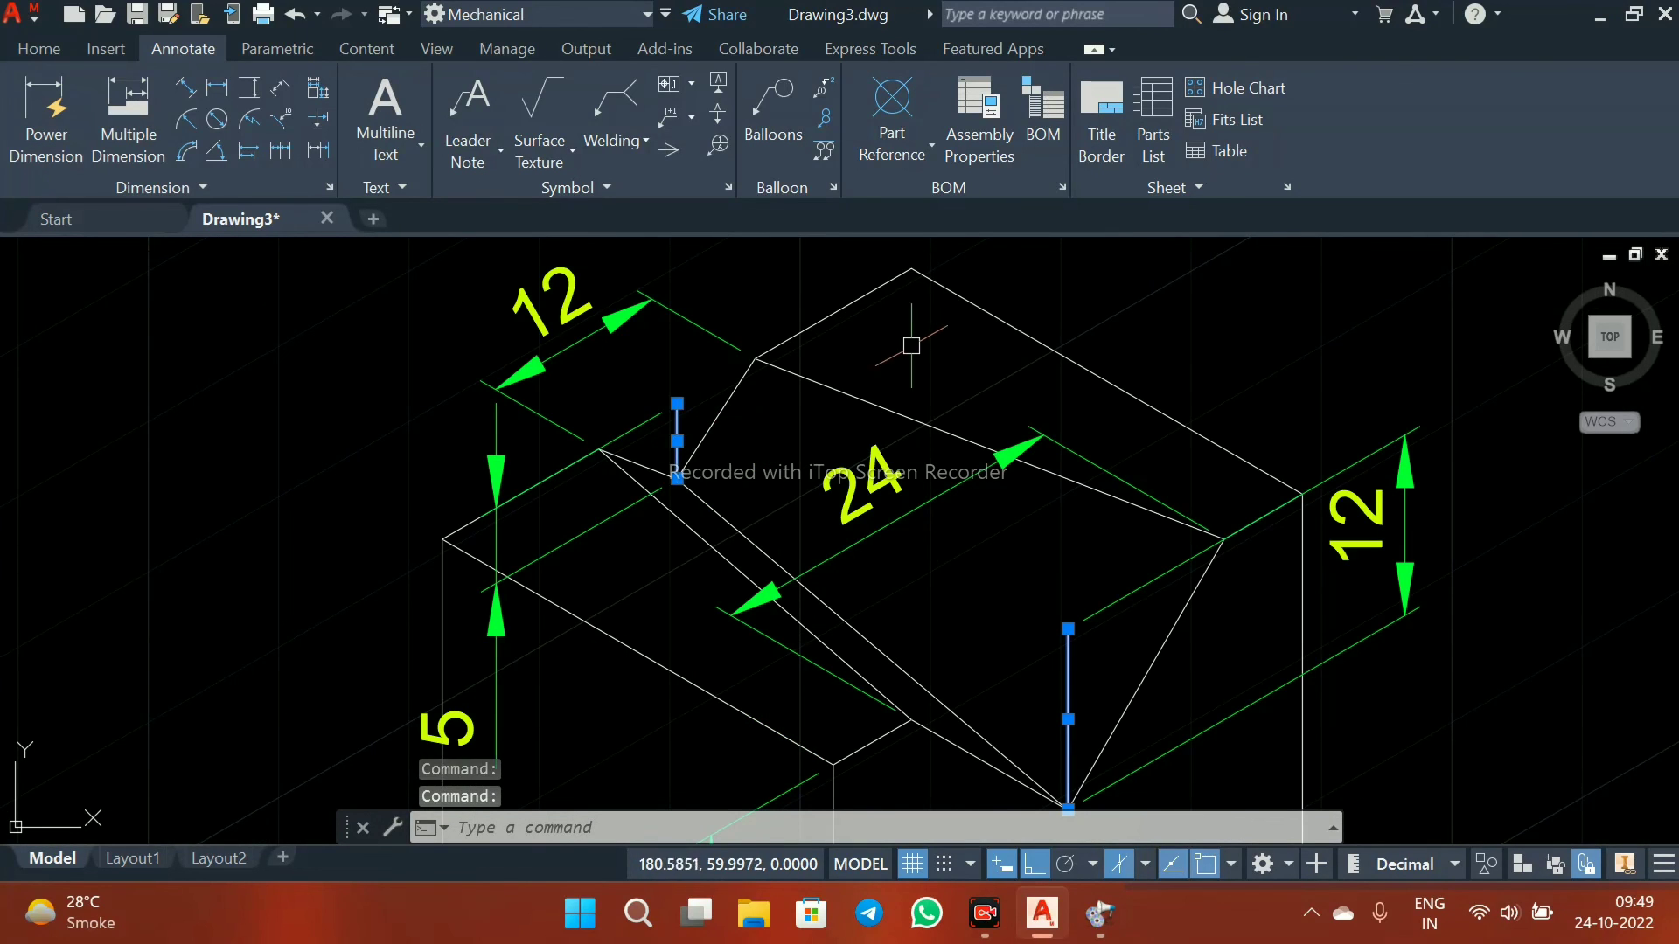
{"action": "key", "text": "Delete"}
{"action": "scroll", "coordinate": [1014, 461], "scroll_direction": "down", "scroll_amount": 4}
{"action": "middle_click_drag", "start_coordinate": [1017, 541], "coordinate": [776, 511]}
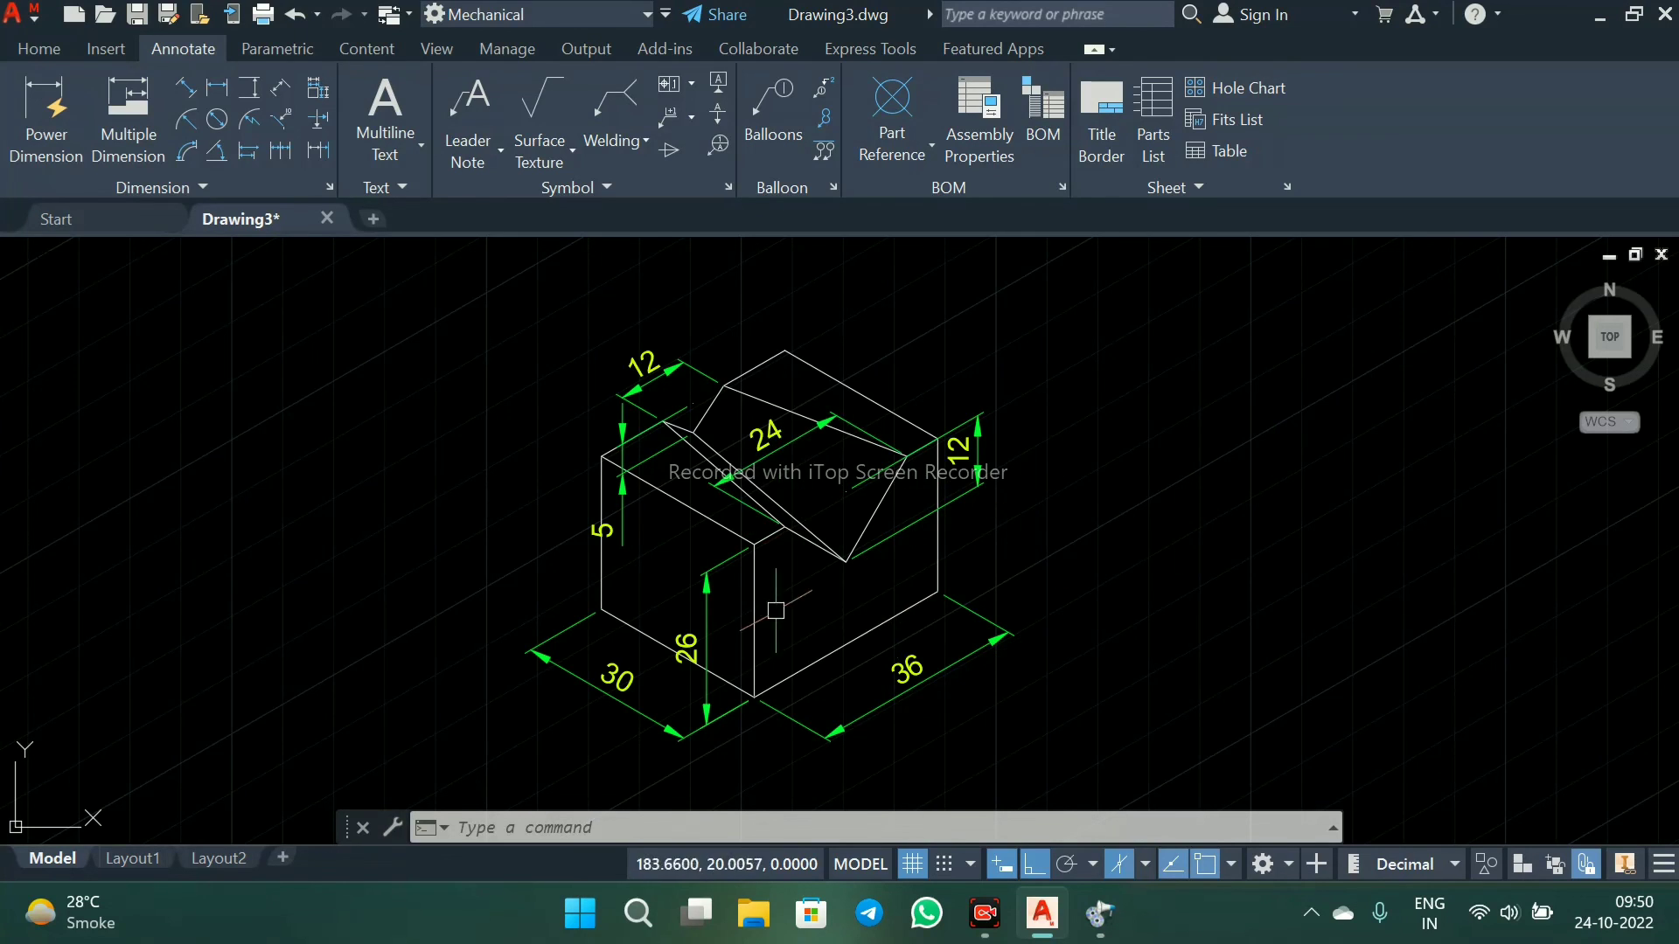
{"action": "middle_click_drag", "start_coordinate": [833, 589], "coordinate": [874, 599]}
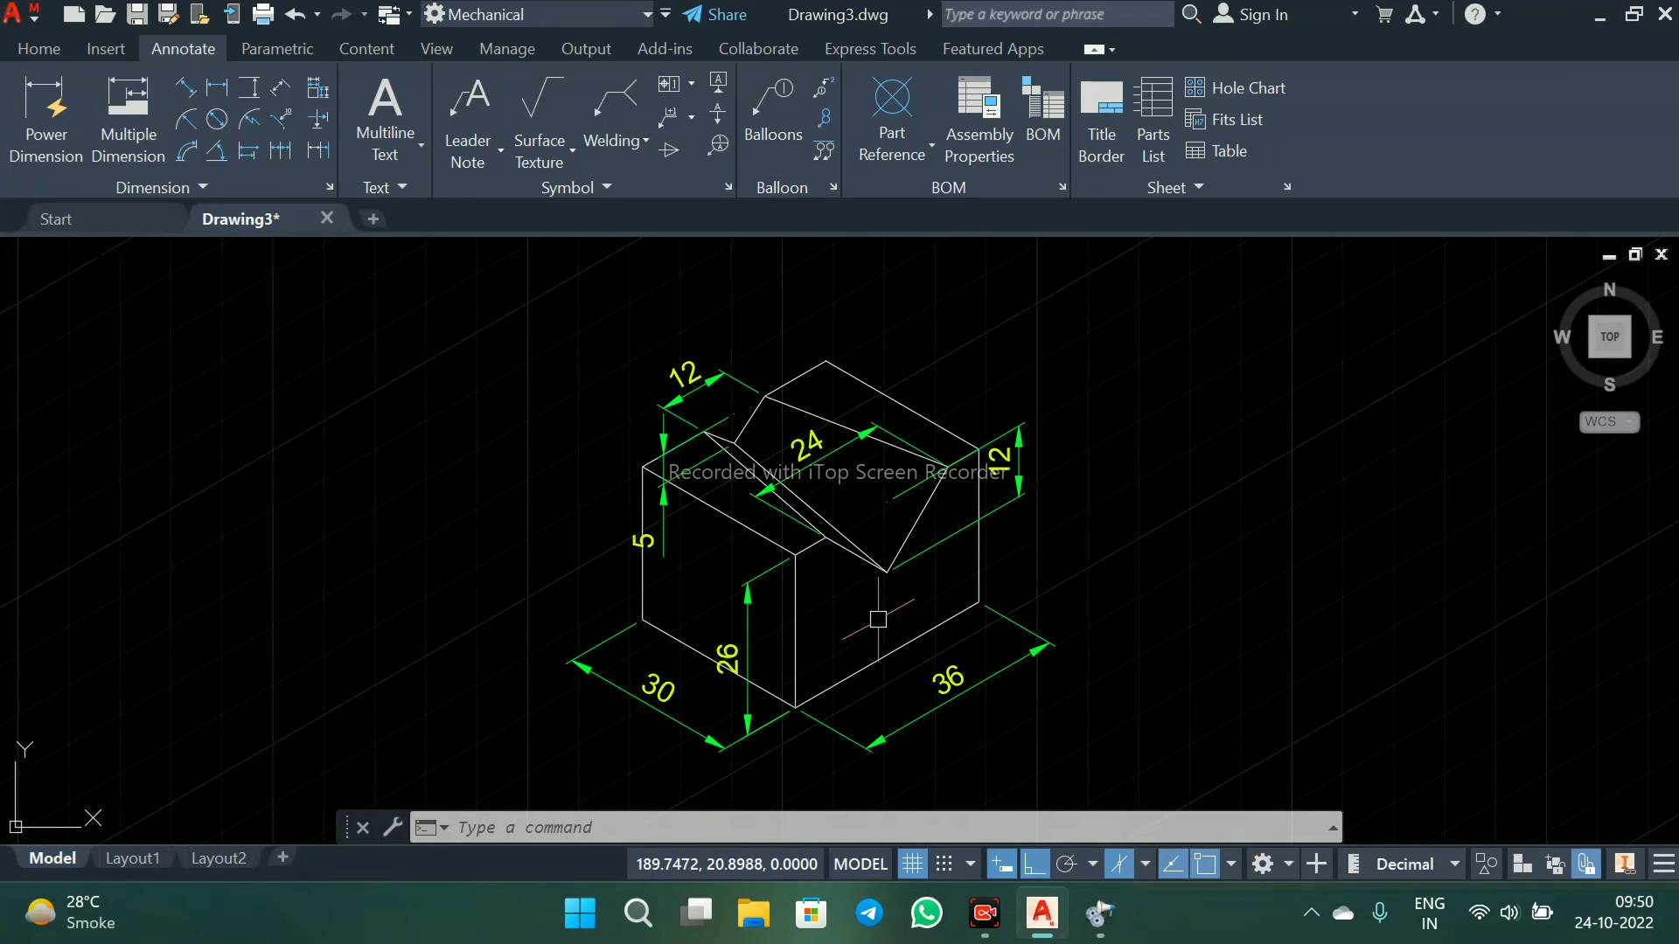